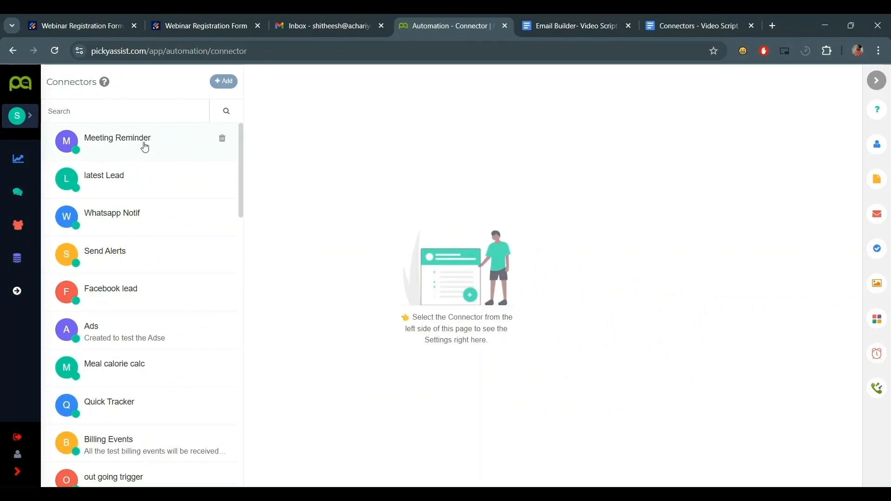
- Create a Webhook connector 'Webinar Registration' with description 'Jot form submission it will be triggered'
{"action": "left_click", "coordinate": [224, 81]}
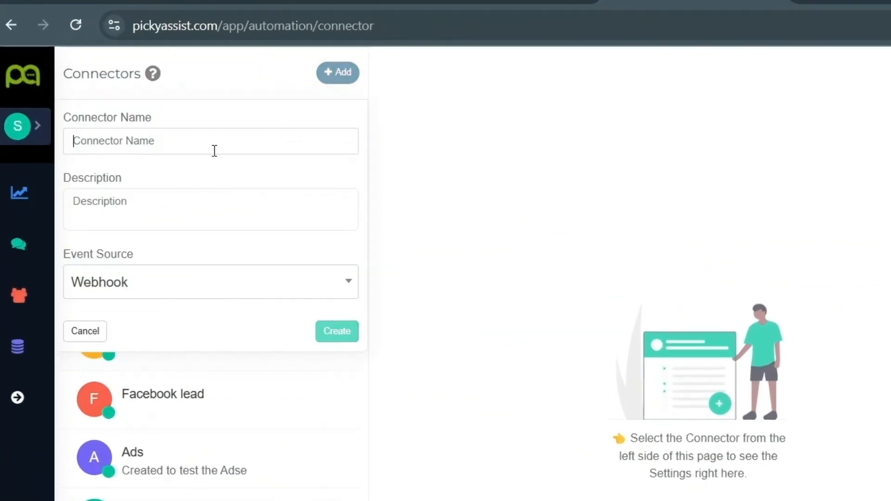
{"action": "type", "text": "Webinar Regist"}
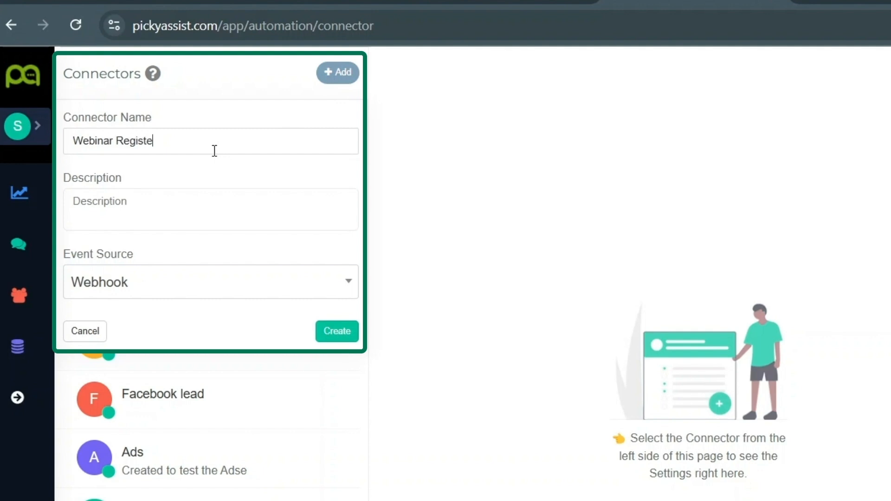
{"action": "type", "text": "ration"}
{"action": "left_click", "coordinate": [185, 212]}
{"action": "type", "text": "Jot form submission it wil"}
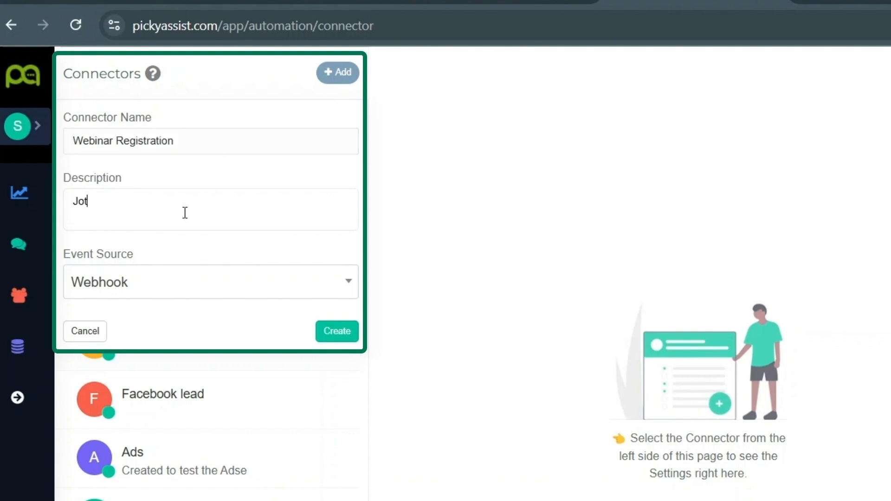
{"action": "type", "text": "l be triggered"}
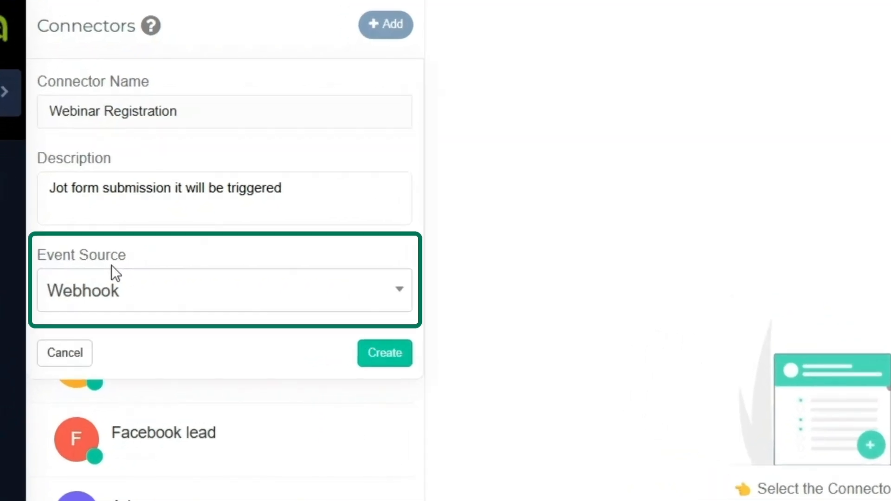
{"action": "left_click", "coordinate": [384, 353]}
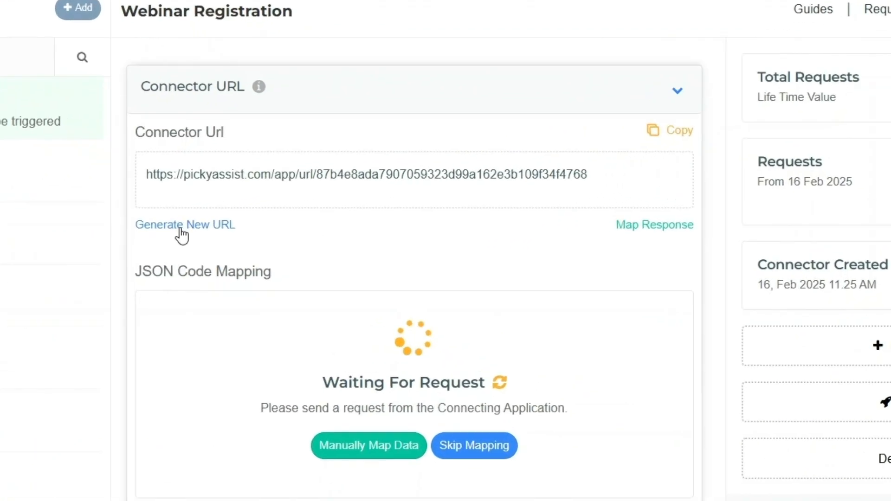
- Decline generating a new connector URL and bring up the Connector Response editor
{"action": "left_click", "coordinate": [180, 228]}
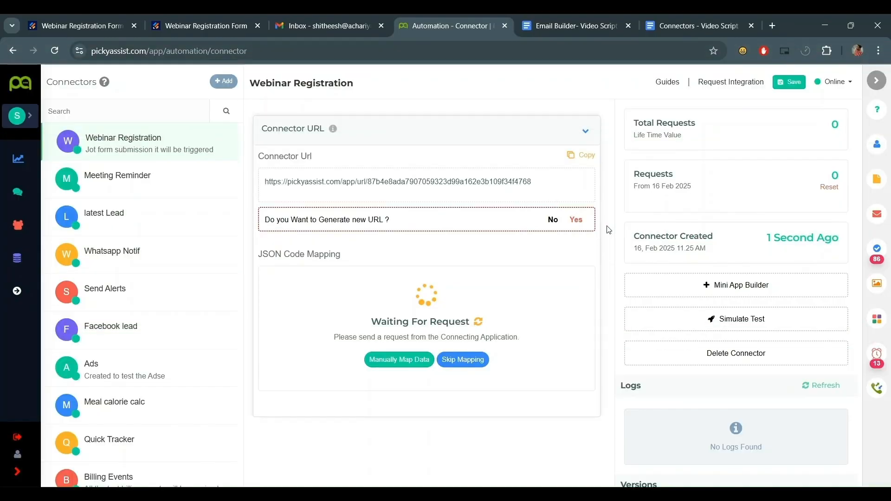
{"action": "left_click", "coordinate": [552, 220]}
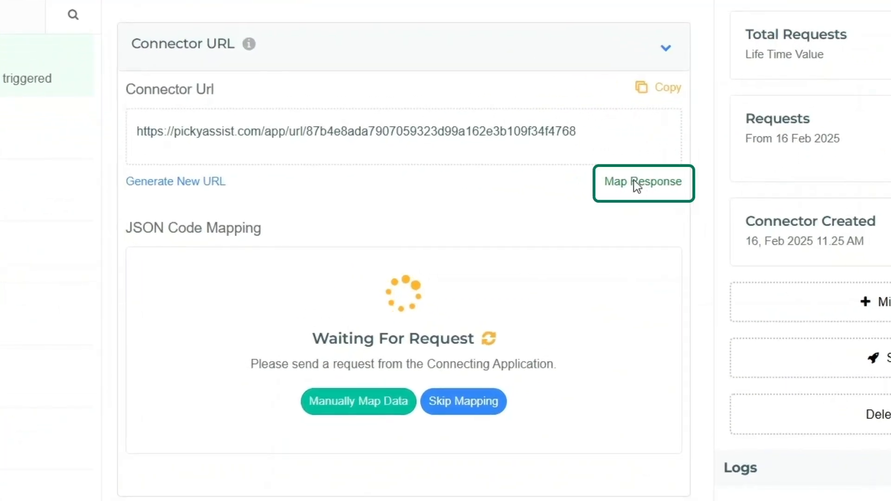
{"action": "left_click", "coordinate": [572, 212]}
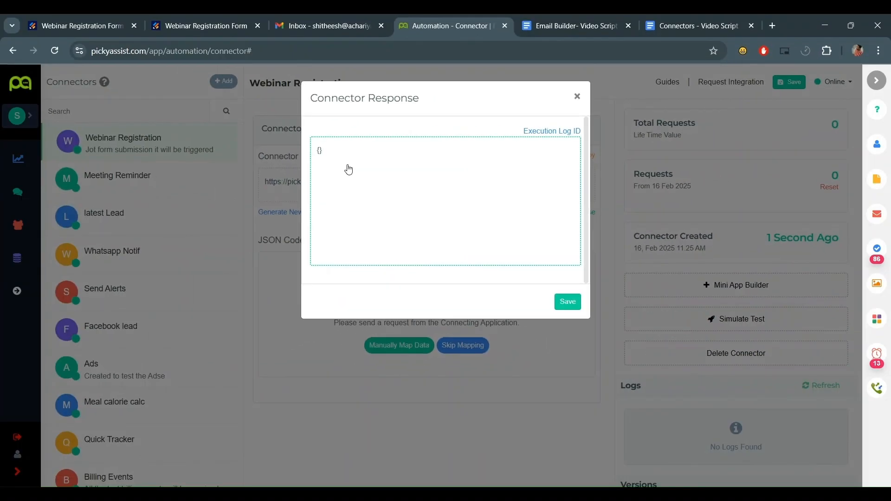
- Set the connector response to {"status":"ok"} and save it
{"action": "type", "text": "@@"}
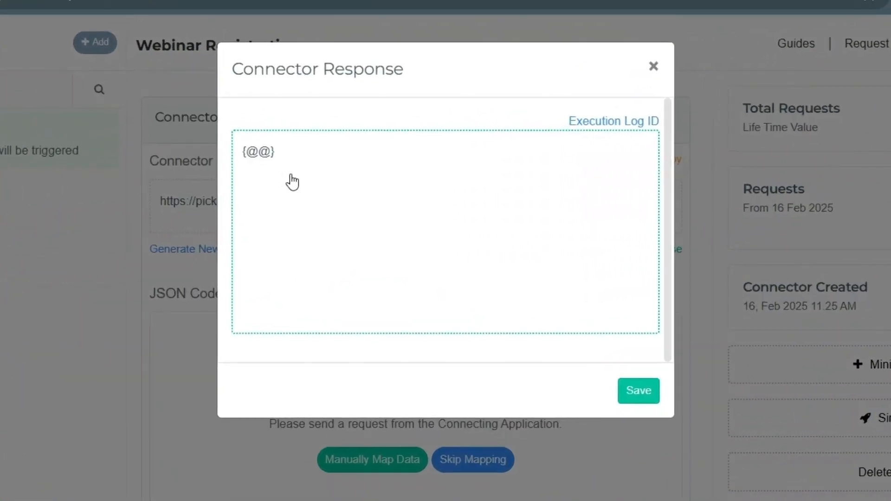
{"action": "key", "text": "BackSpace"}
{"action": "key", "text": "BackSpace"}
{"action": "type", "text": "\"\""}
{"action": "type", "text": "stat"}
{"action": "type", "text": "us"}
{"action": "type", "text": ":\"\""}
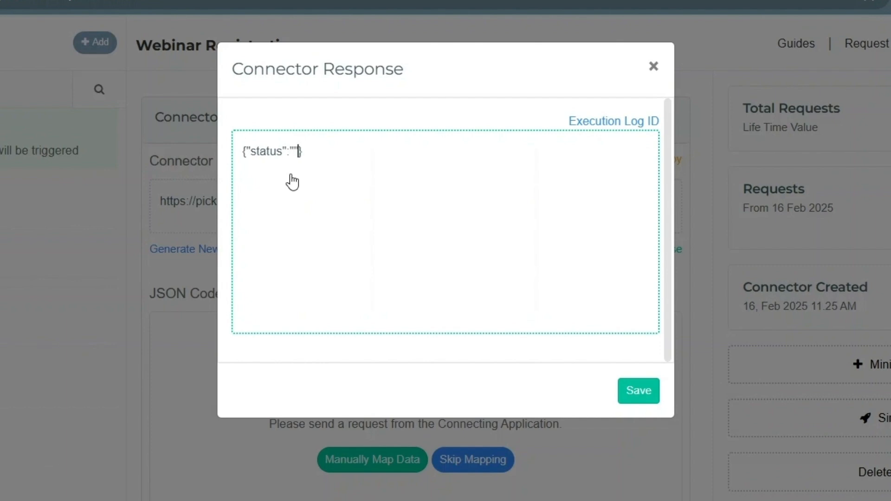
{"action": "type", "text": "ok"}
{"action": "left_click", "coordinate": [650, 391]}
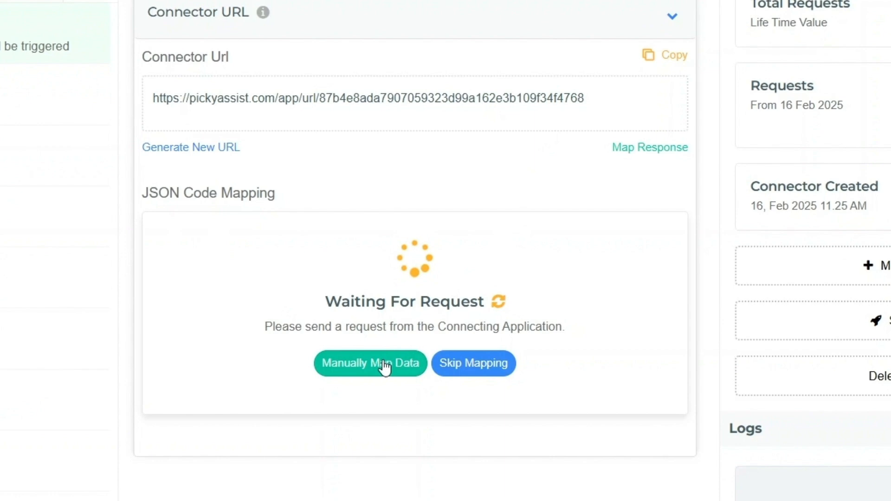
- Dismiss the empty manual JSON mapping window and copy the connector URL
{"action": "left_click", "coordinate": [383, 364]}
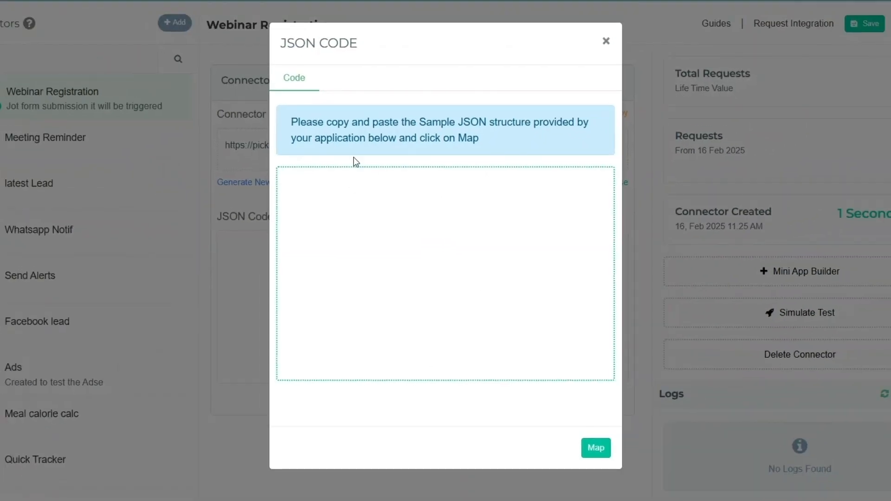
{"action": "left_click", "coordinate": [411, 250]}
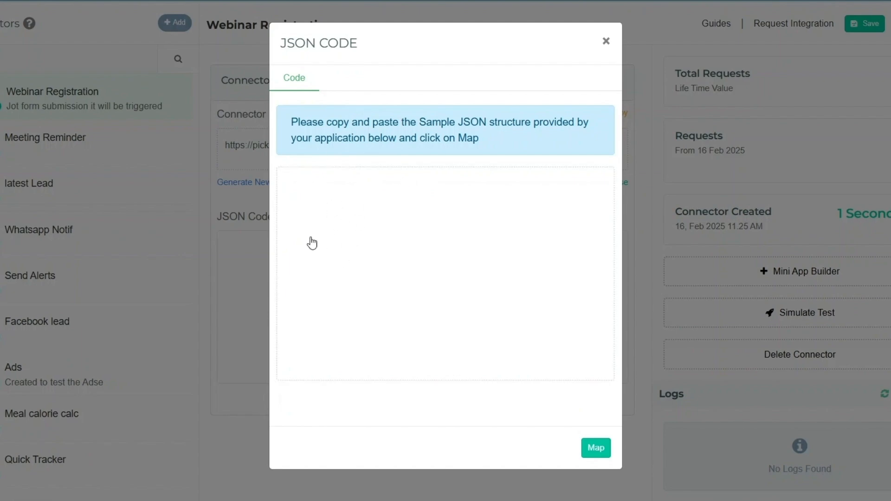
{"action": "left_click", "coordinate": [605, 41]}
{"action": "scroll", "coordinate": [775, 209], "scroll_direction": "down", "scroll_amount": 3}
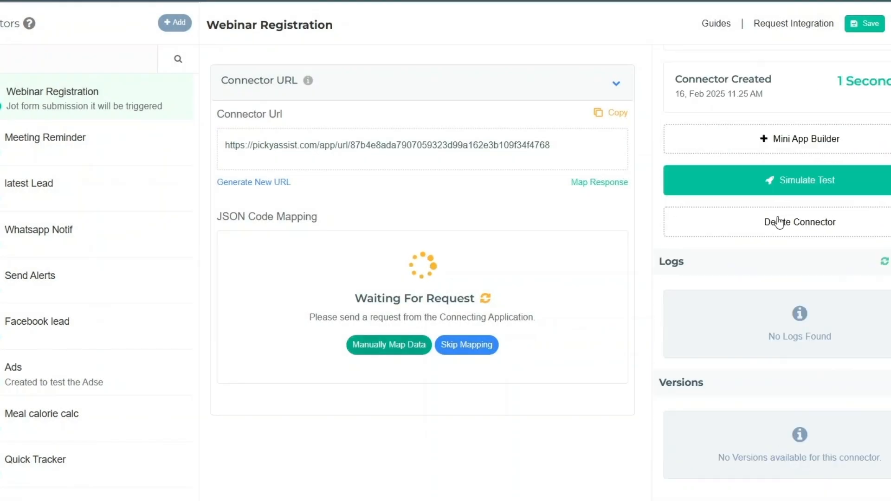
{"action": "left_click", "coordinate": [429, 158]}
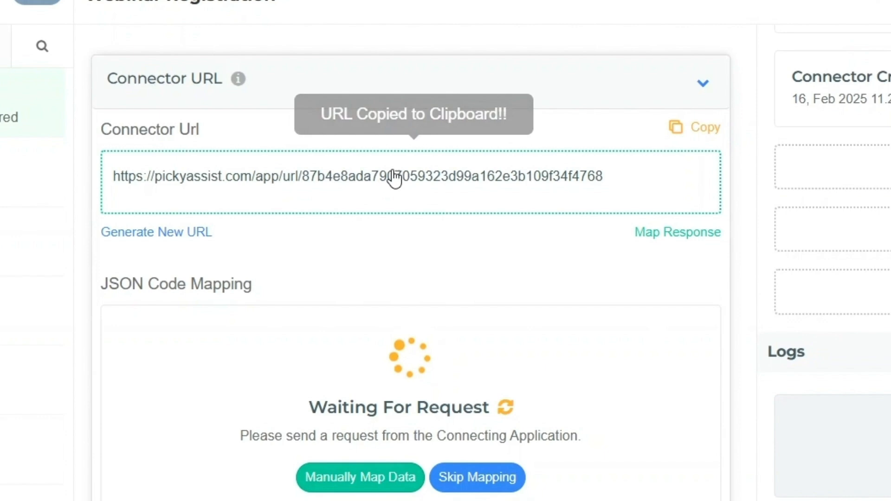
{"action": "left_click", "coordinate": [90, 17]}
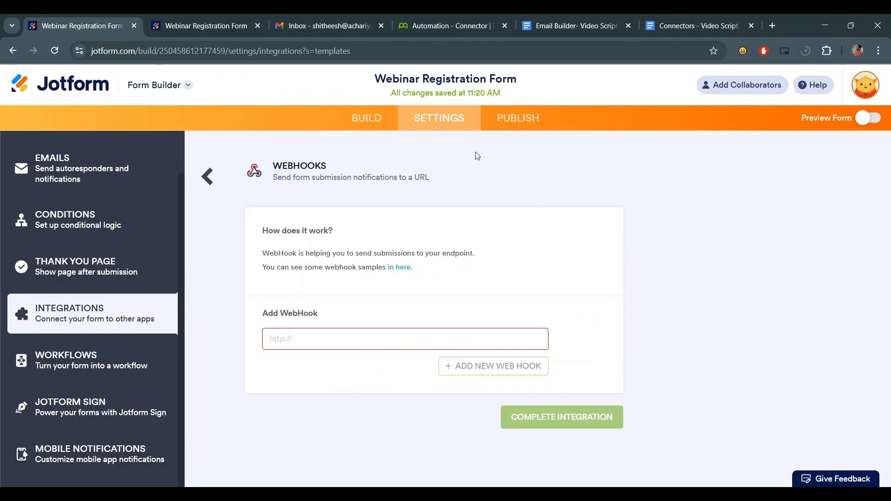
- Paste the connector URL as the Jotform webhook and complete the integration
{"action": "left_click", "coordinate": [303, 333]}
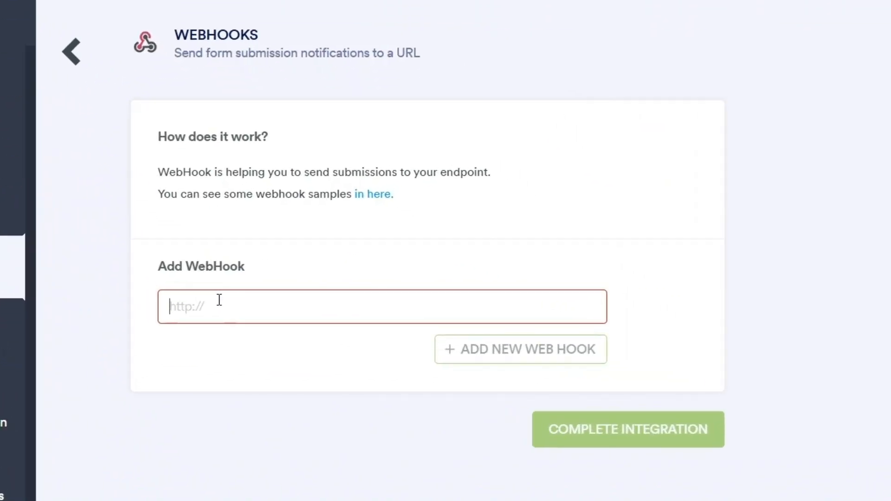
{"action": "key", "text": "ctrl+v"}
{"action": "left_click", "coordinate": [630, 432]}
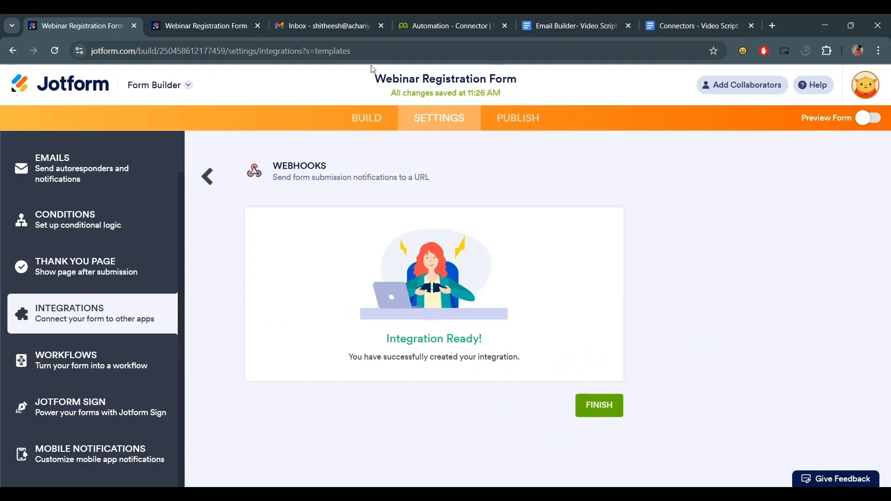
- Submit a test registration with a name, mobile number, 16 Feb 2025 6:00 PM and Advertisement
{"action": "left_click", "coordinate": [204, 26]}
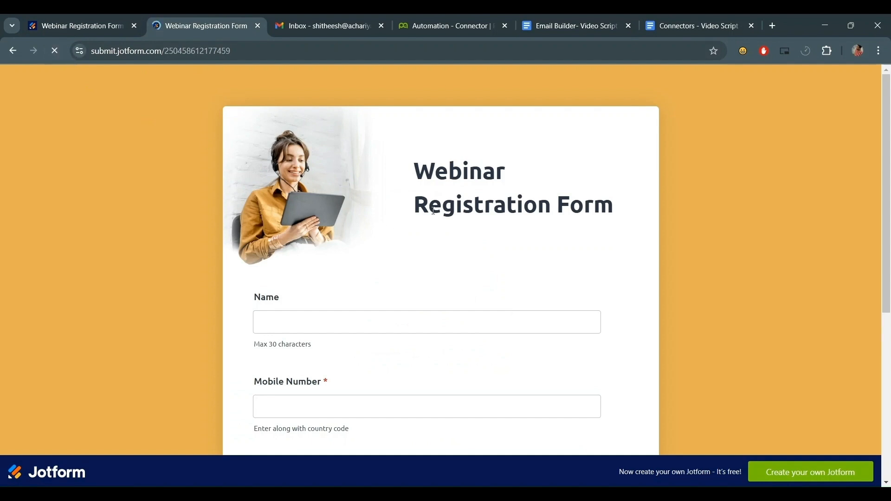
{"action": "scroll", "coordinate": [464, 242], "scroll_direction": "down", "scroll_amount": 2}
{"action": "left_click", "coordinate": [386, 205]}
{"action": "type", "text": "Shitheesh"}
{"action": "left_click", "coordinate": [367, 296]}
{"action": "scroll", "coordinate": [366, 296], "scroll_direction": "down", "scroll_amount": 2}
{"action": "key", "text": "Tab"}
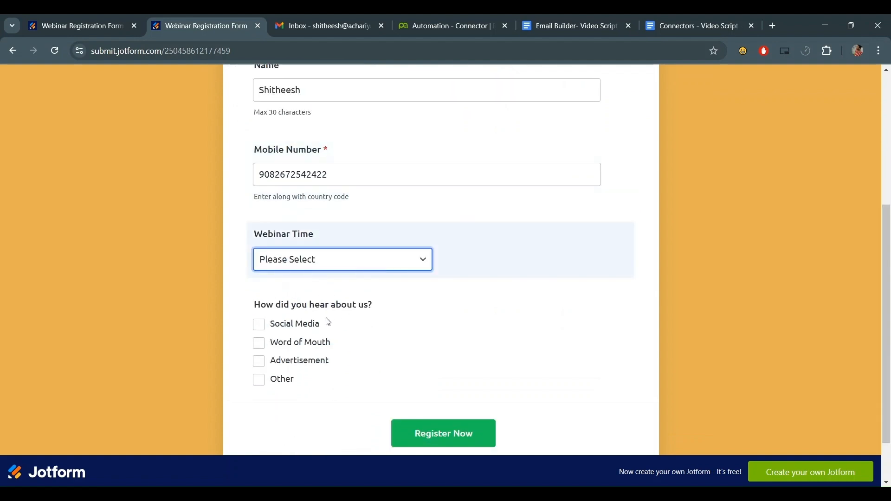
{"action": "key", "text": "Down"}
{"action": "scroll", "coordinate": [325, 319], "scroll_direction": "down", "scroll_amount": 1}
{"action": "left_click", "coordinate": [274, 303]}
{"action": "left_click", "coordinate": [457, 379]}
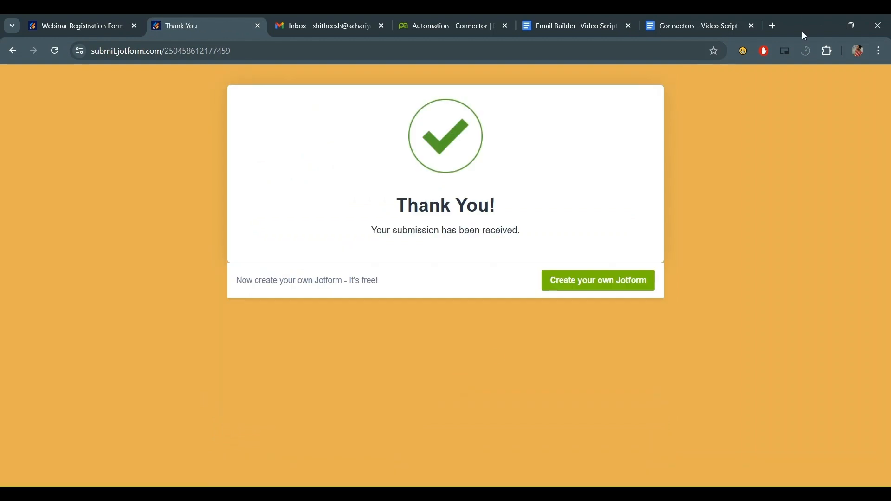
{"action": "left_click", "coordinate": [471, 25]}
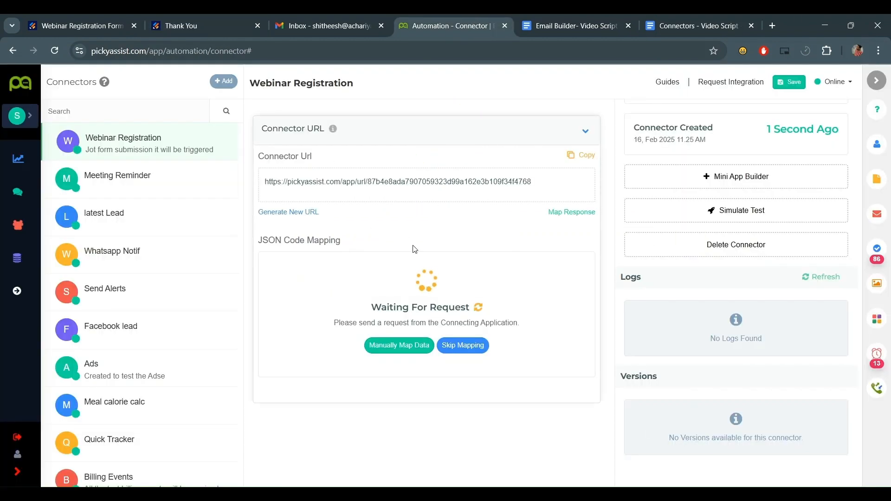
- Refresh the connector's log and open the received submission's details
{"action": "left_click", "coordinate": [198, 21]}
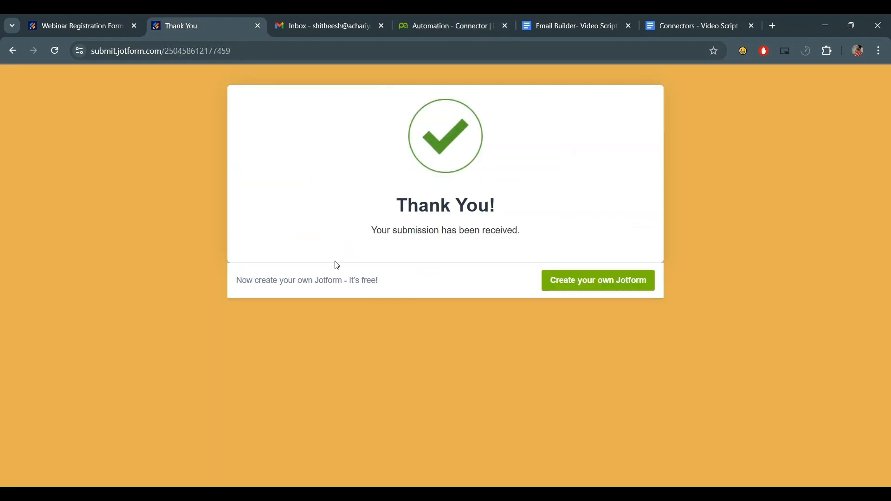
{"action": "left_click", "coordinate": [447, 21]}
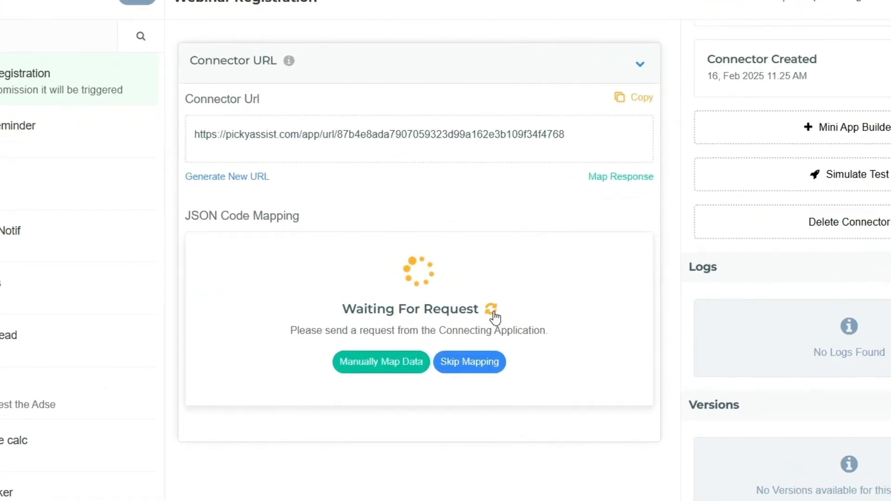
{"action": "left_click", "coordinate": [492, 310]}
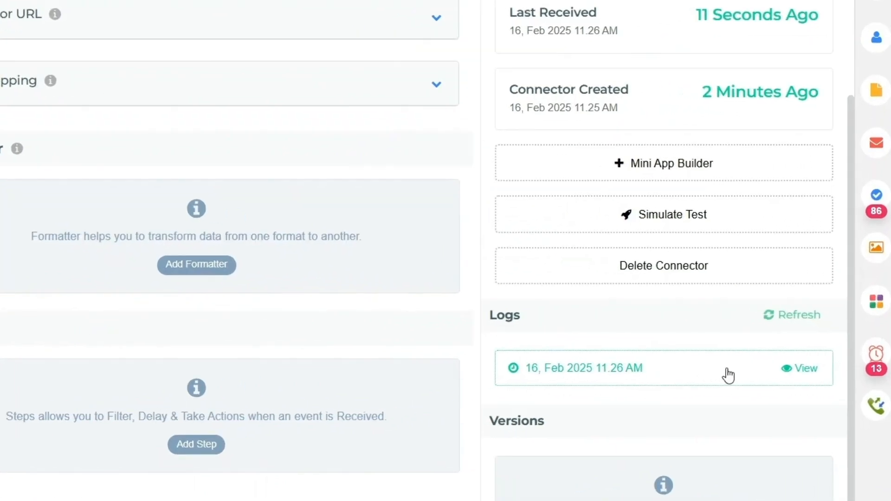
{"action": "left_click", "coordinate": [779, 364]}
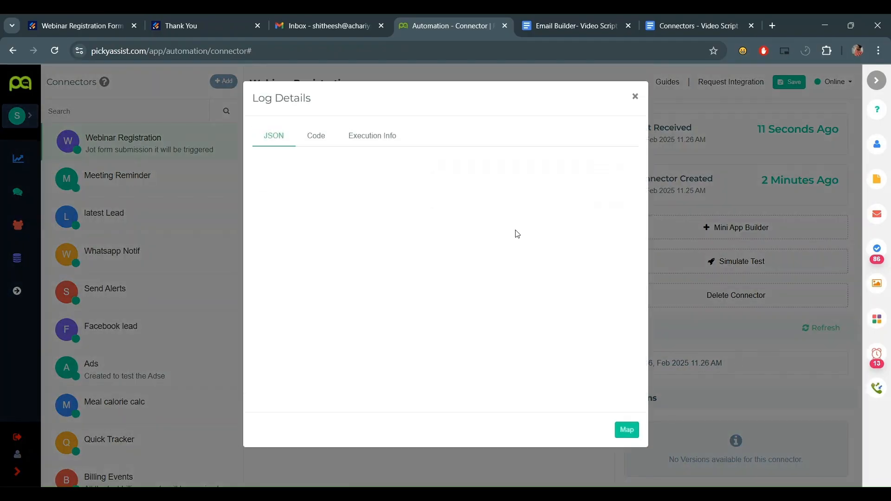
- Expand q9_howDid in the logged request to see the submitted answer
{"action": "scroll", "coordinate": [352, 278], "scroll_direction": "down", "scroll_amount": 5}
{"action": "scroll", "coordinate": [342, 221], "scroll_direction": "up", "scroll_amount": 5}
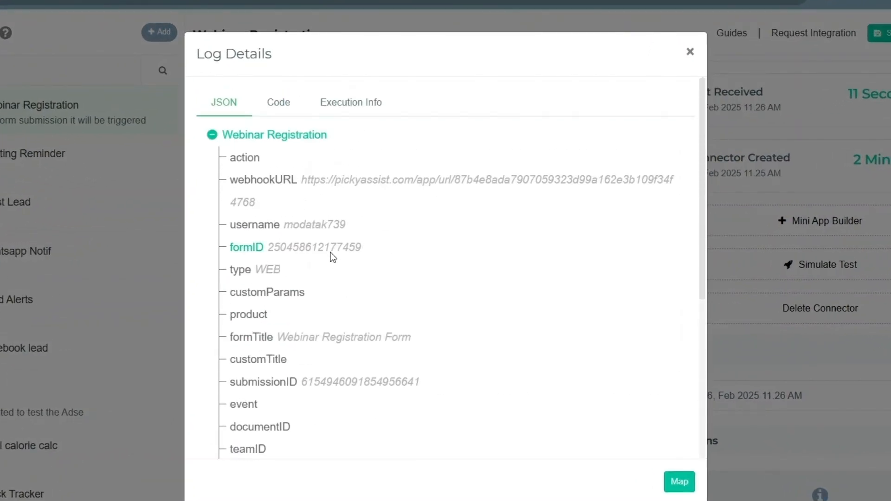
{"action": "scroll", "coordinate": [280, 314], "scroll_direction": "down", "scroll_amount": 5}
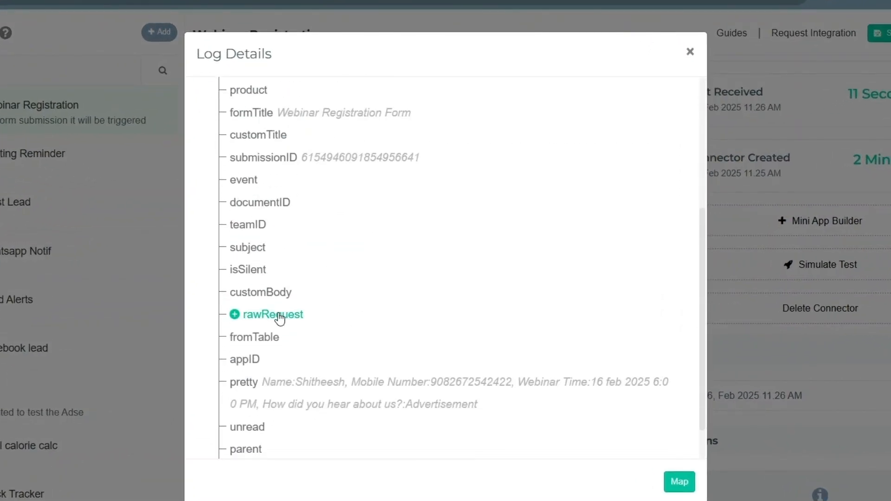
{"action": "scroll", "coordinate": [320, 241], "scroll_direction": "up", "scroll_amount": 5}
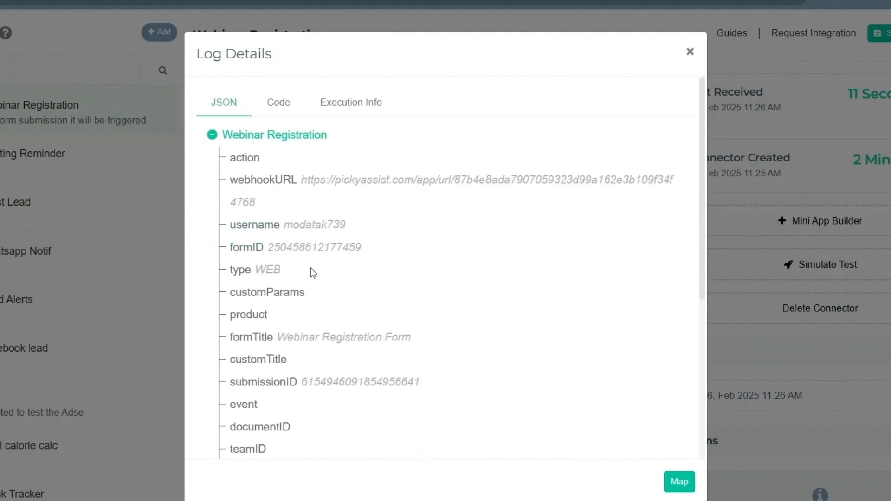
{"action": "scroll", "coordinate": [310, 268], "scroll_direction": "down", "scroll_amount": 10}
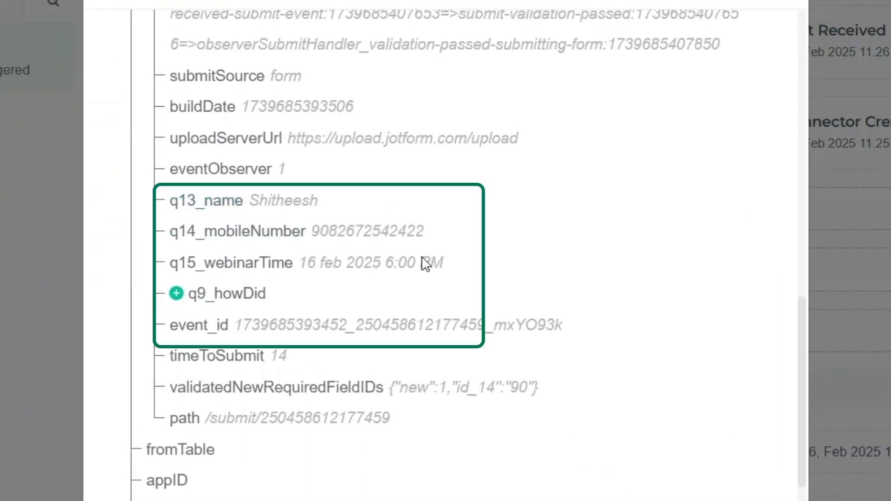
{"action": "left_click", "coordinate": [175, 293]}
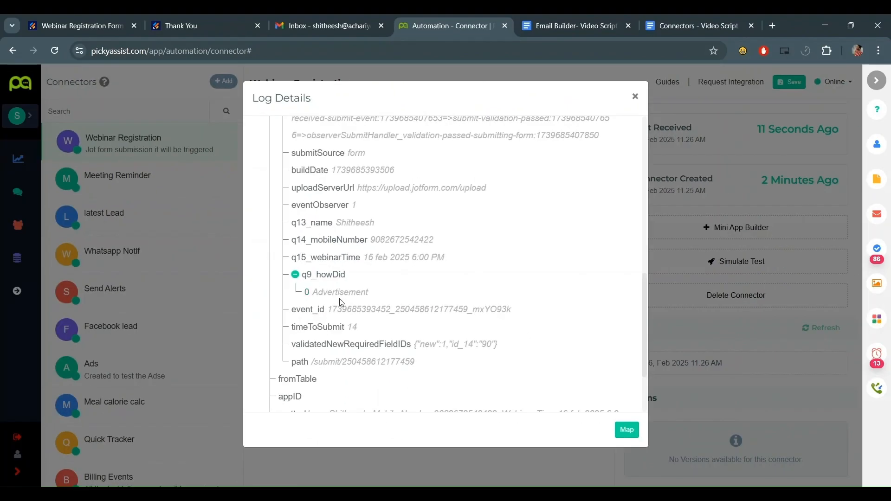
{"action": "scroll", "coordinate": [349, 299], "scroll_direction": "down", "scroll_amount": 1}
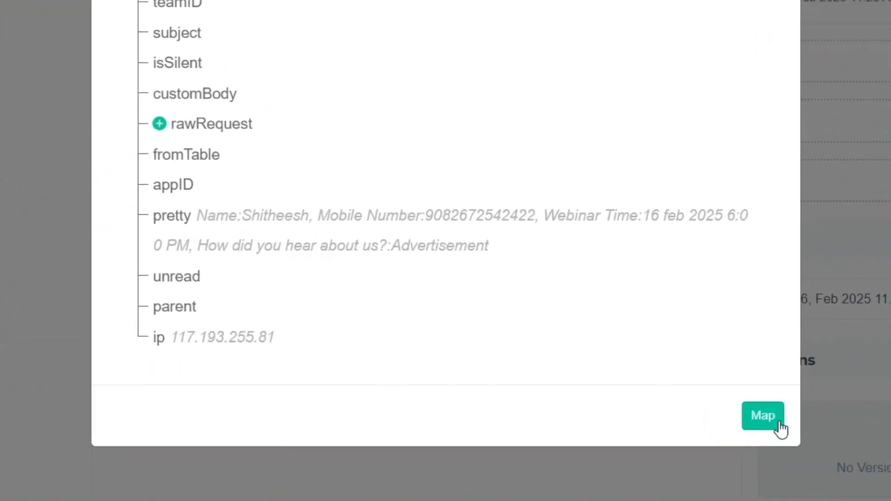
{"action": "scroll", "coordinate": [456, 235], "scroll_direction": "up", "scroll_amount": 5}
- Inspect the raw request in the Code tab and the empty Execution Info
{"action": "left_click", "coordinate": [318, 134]}
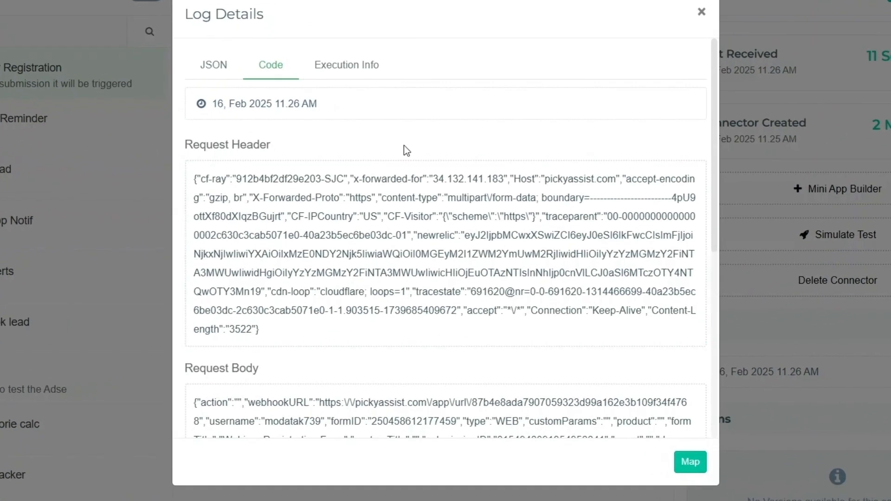
{"action": "scroll", "coordinate": [327, 273], "scroll_direction": "down", "scroll_amount": 6}
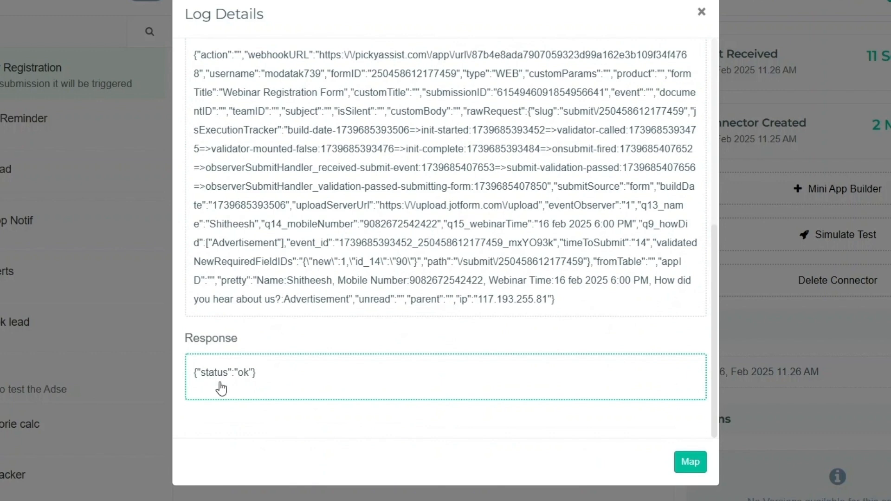
{"action": "scroll", "coordinate": [380, 374], "scroll_direction": "up", "scroll_amount": 6}
{"action": "left_click", "coordinate": [360, 66]}
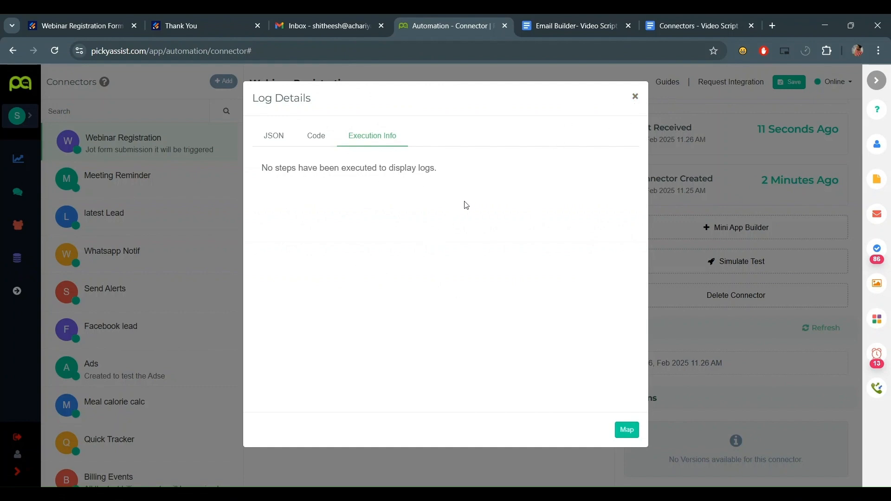
{"action": "left_click", "coordinate": [636, 98]}
- Expand Field Mapping and view the sample JSON as raw code
{"action": "left_click", "coordinate": [579, 172]}
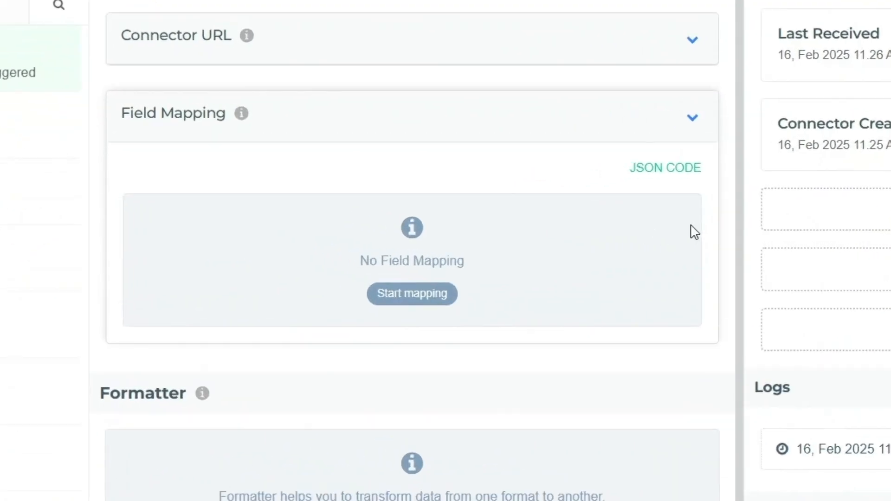
{"action": "left_click", "coordinate": [656, 174]}
{"action": "scroll", "coordinate": [374, 415], "scroll_direction": "down", "scroll_amount": 3}
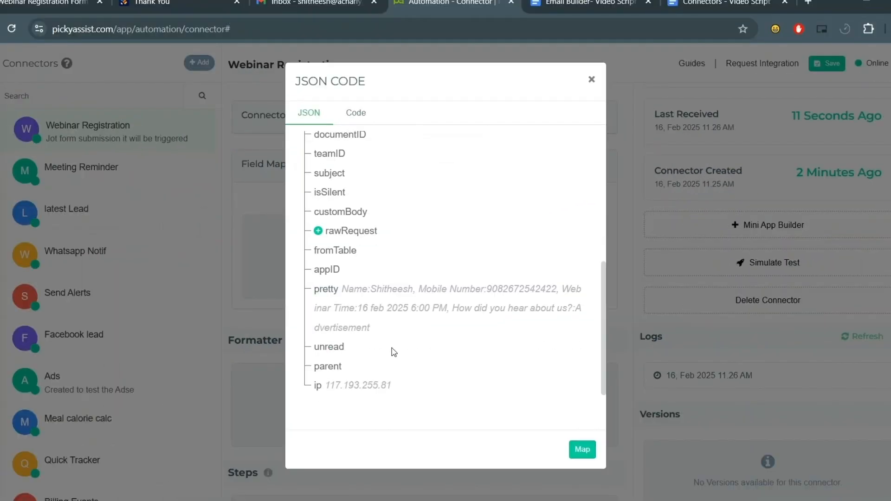
{"action": "left_click", "coordinate": [356, 113]}
{"action": "scroll", "coordinate": [417, 286], "scroll_direction": "down", "scroll_amount": 5}
{"action": "scroll", "coordinate": [420, 286], "scroll_direction": "up", "scroll_amount": 5}
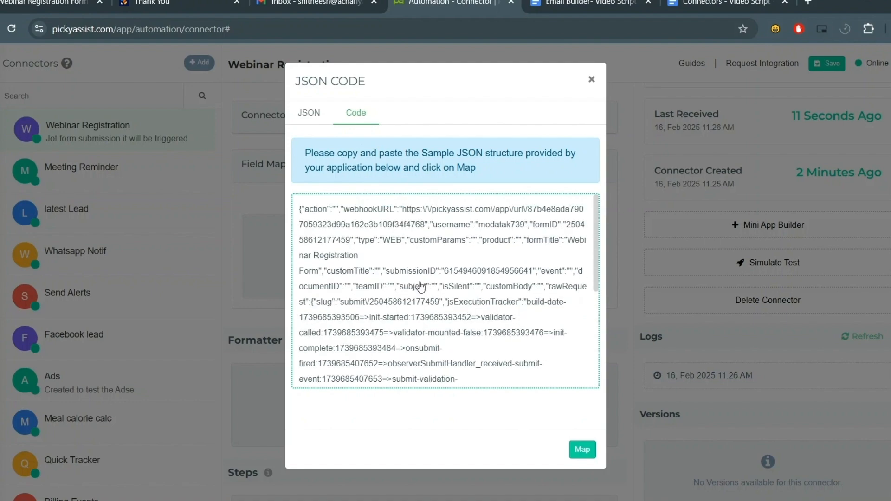
{"action": "scroll", "coordinate": [420, 288], "scroll_direction": "down", "scroll_amount": 3}
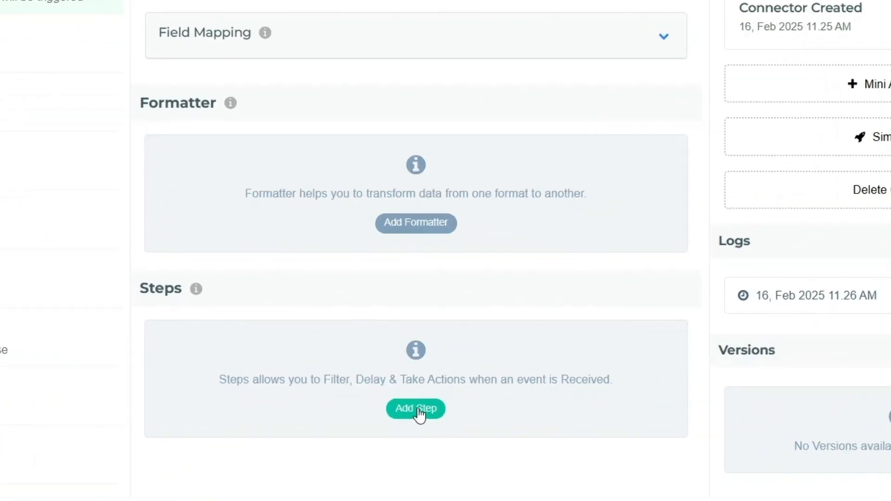
- Add a step and rename it 'Send Message to the Registrant'
{"action": "left_click", "coordinate": [419, 411]}
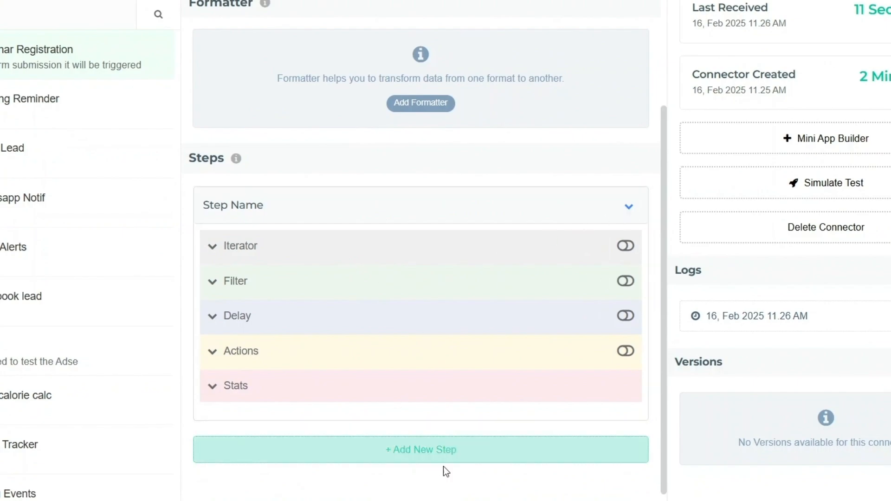
{"action": "key", "text": "BackSpace"}
{"action": "key", "text": "BackSpace"}
{"action": "key", "text": "BackSpace"}
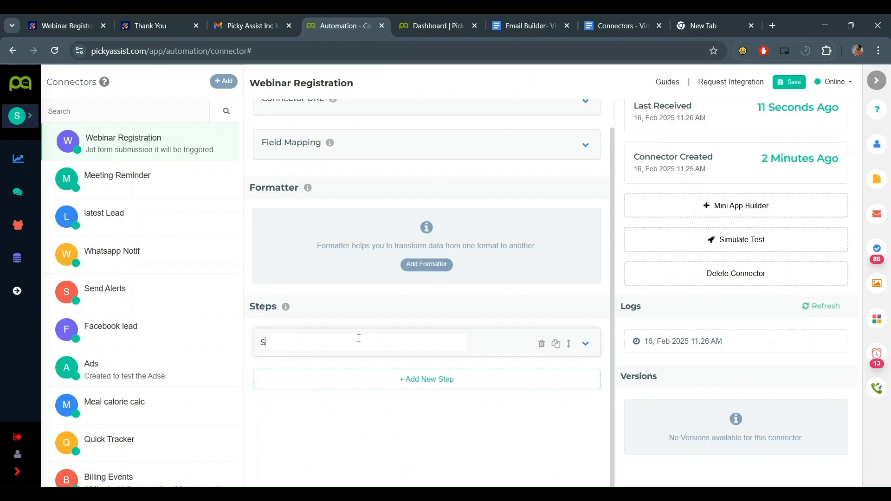
{"action": "type", "text": "e"}
{"action": "type", "text": "nd Messa"}
{"action": "type", "text": "ge to t"}
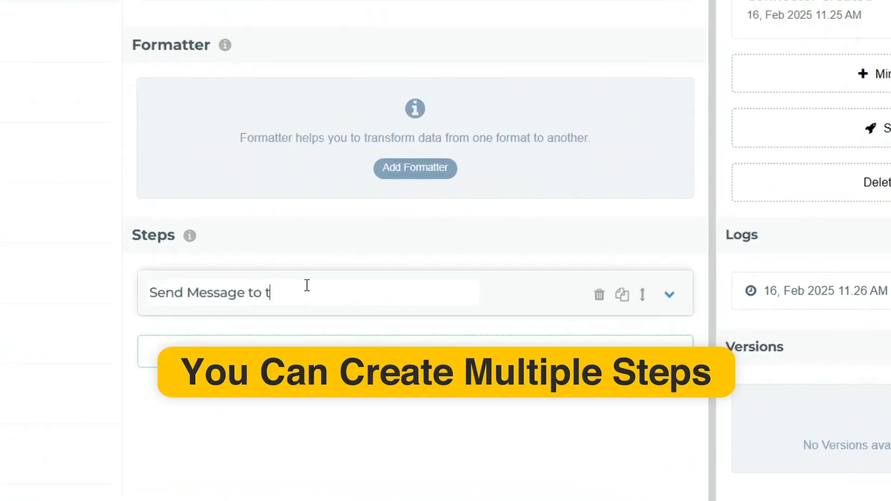
{"action": "type", "text": "he Registrant"}
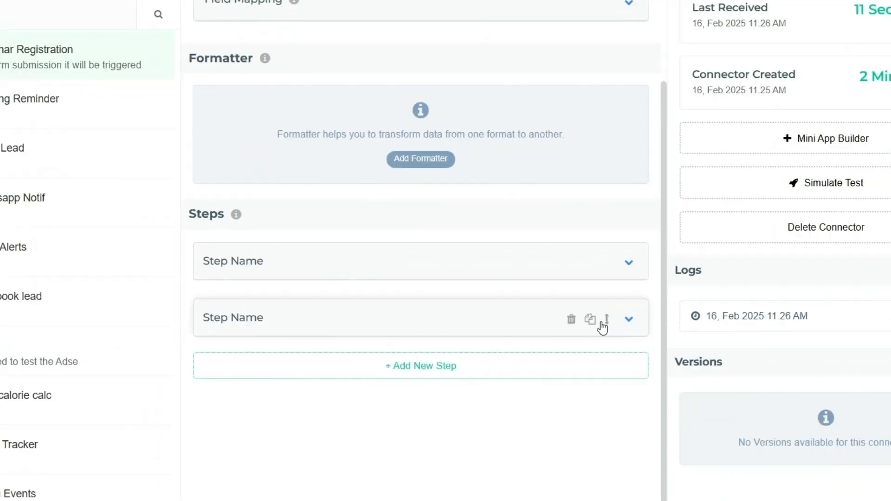
{"action": "left_click_drag", "start_coordinate": [602, 328], "coordinate": [518, 338]}
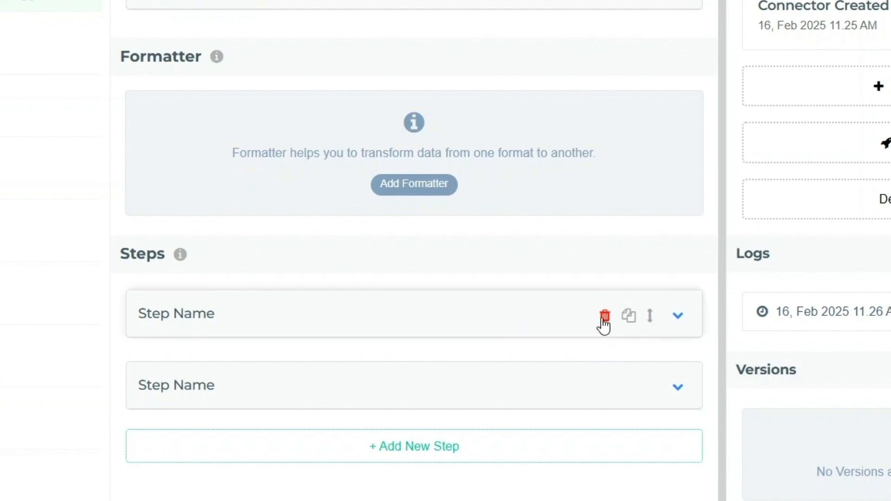
- Delete the extra empty step and expand the Send Message to the Registrant step
{"action": "left_click", "coordinate": [605, 387]}
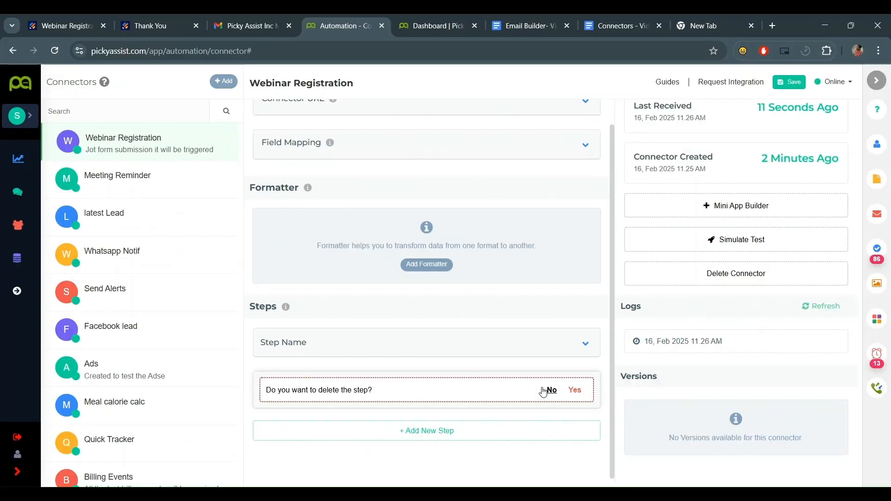
{"action": "left_click", "coordinate": [575, 391]}
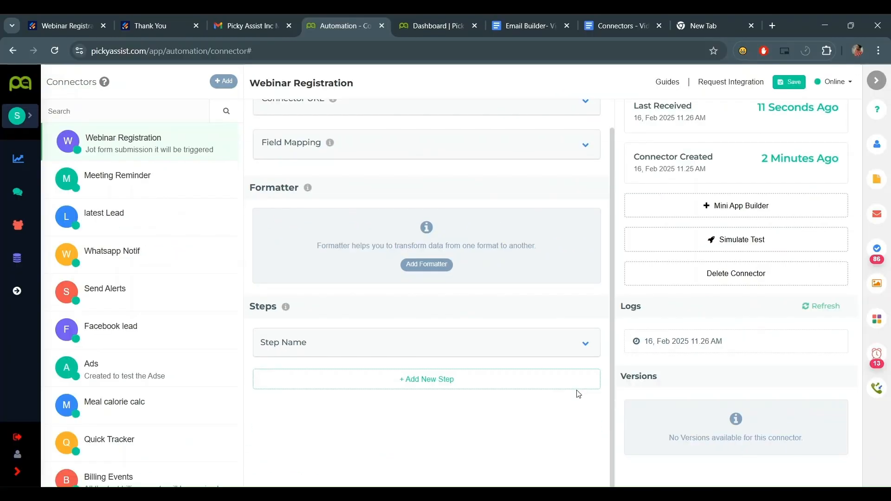
{"action": "left_click", "coordinate": [586, 350]}
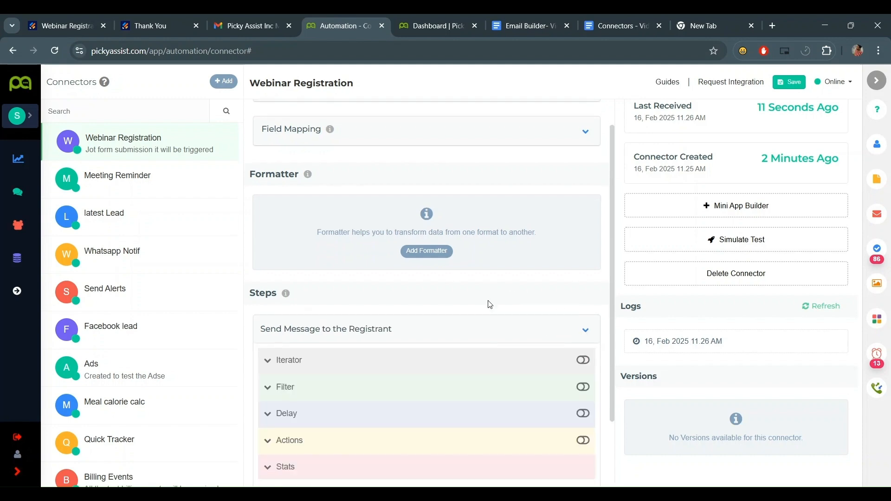
{"action": "scroll", "coordinate": [417, 278], "scroll_direction": "down", "scroll_amount": 2}
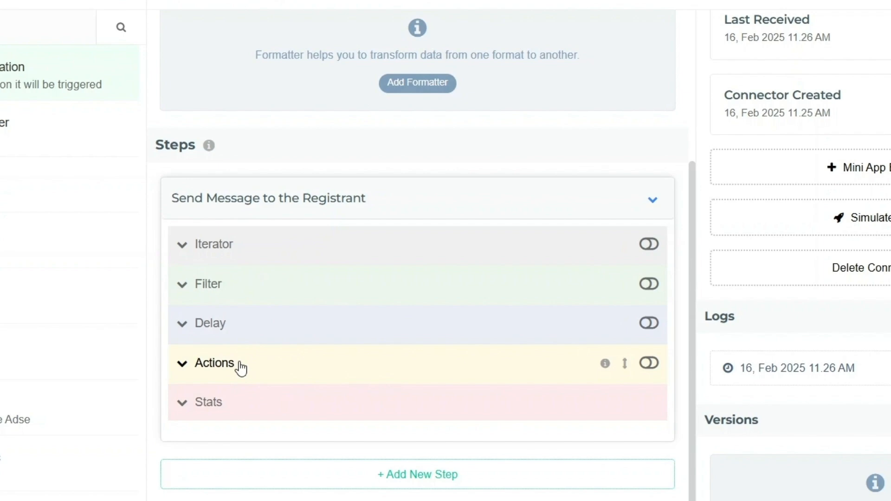
{"action": "left_click", "coordinate": [649, 363]}
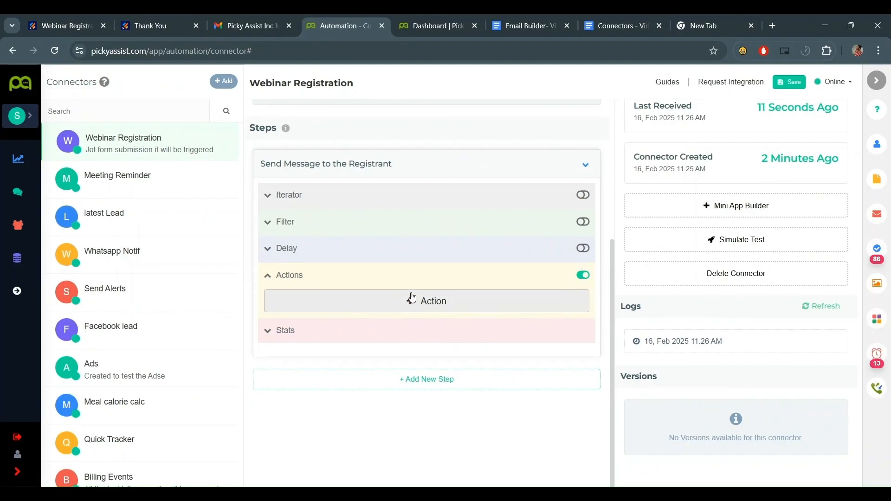
- Add a Send Message action from the Notifications list, defaulting to the WHATSAPP MANAGED channel
{"action": "left_click", "coordinate": [412, 300]}
{"action": "scroll", "coordinate": [393, 400], "scroll_direction": "down", "scroll_amount": 5}
{"action": "scroll", "coordinate": [403, 394], "scroll_direction": "up", "scroll_amount": 5}
{"action": "scroll", "coordinate": [393, 382], "scroll_direction": "down", "scroll_amount": 5}
{"action": "scroll", "coordinate": [377, 375], "scroll_direction": "down", "scroll_amount": 10}
{"action": "scroll", "coordinate": [377, 394], "scroll_direction": "up", "scroll_amount": 8}
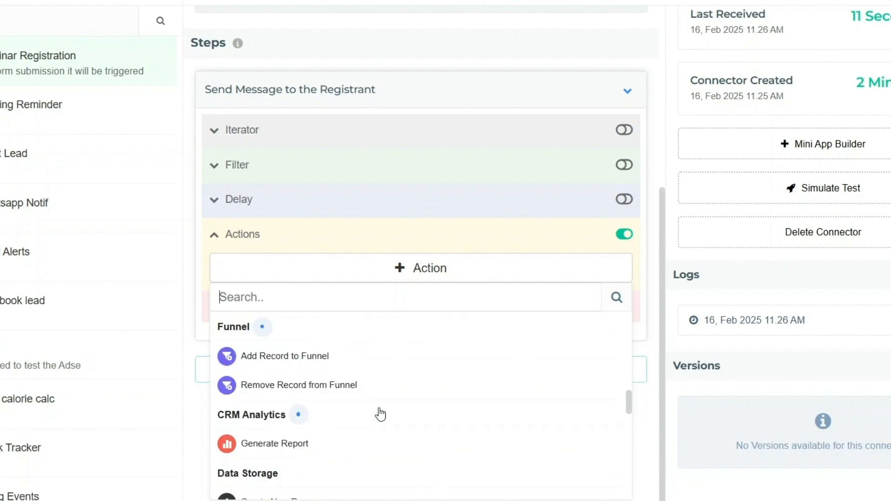
{"action": "scroll", "coordinate": [383, 411], "scroll_direction": "up", "scroll_amount": 6}
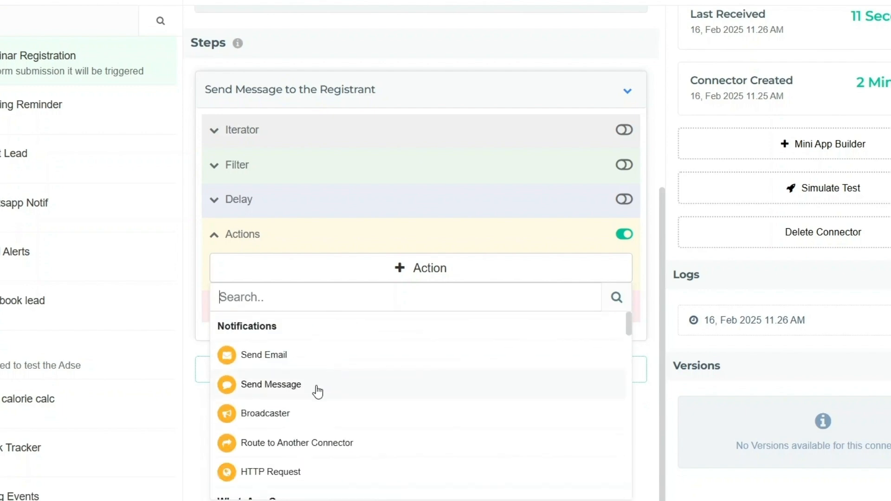
{"action": "left_click", "coordinate": [319, 392]}
{"action": "scroll", "coordinate": [415, 280], "scroll_direction": "down", "scroll_amount": 1}
{"action": "scroll", "coordinate": [406, 258], "scroll_direction": "down", "scroll_amount": 4}
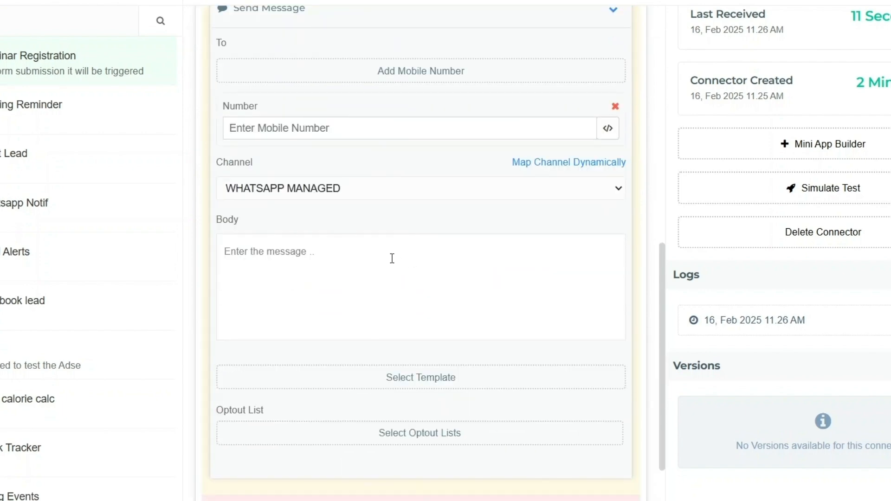
{"action": "scroll", "coordinate": [395, 250], "scroll_direction": "up", "scroll_amount": 2}
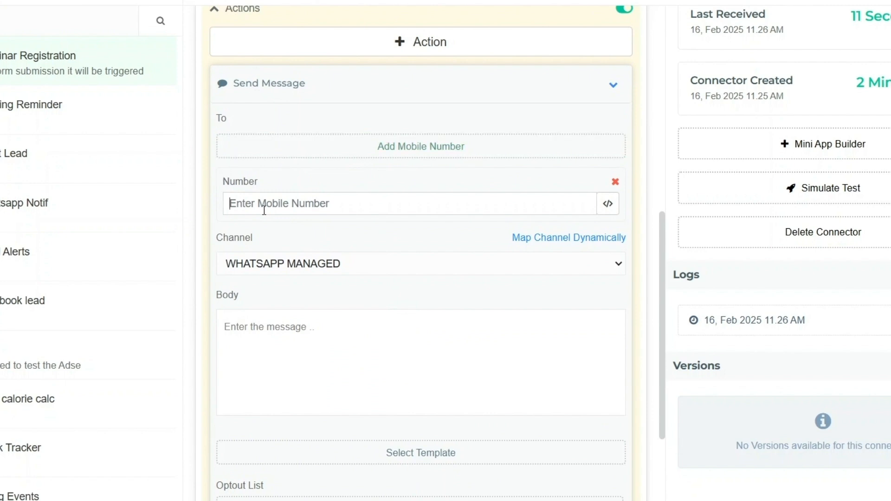
{"action": "scroll", "coordinate": [436, 224], "scroll_direction": "down", "scroll_amount": 2}
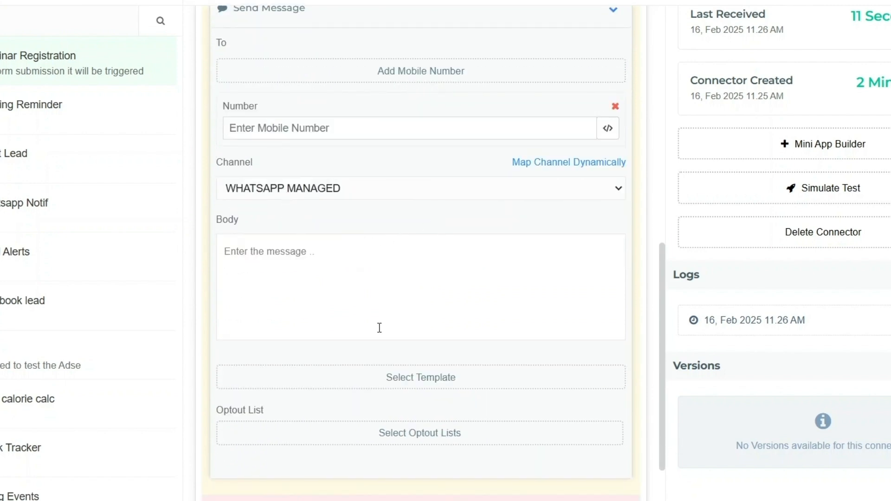
{"action": "scroll", "coordinate": [382, 246], "scroll_direction": "up", "scroll_amount": 1}
{"action": "scroll", "coordinate": [344, 203], "scroll_direction": "up", "scroll_amount": 1}
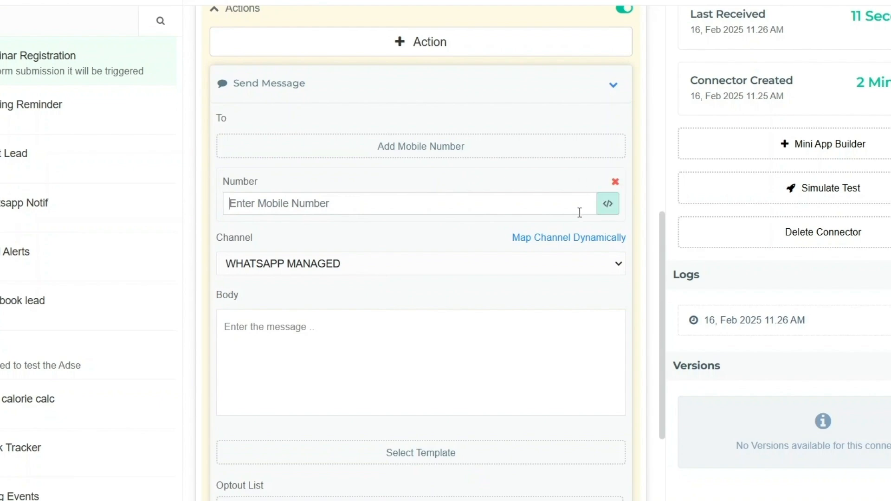
- Bring up the attribute picker for the recipient Number field
{"action": "left_click", "coordinate": [608, 203]}
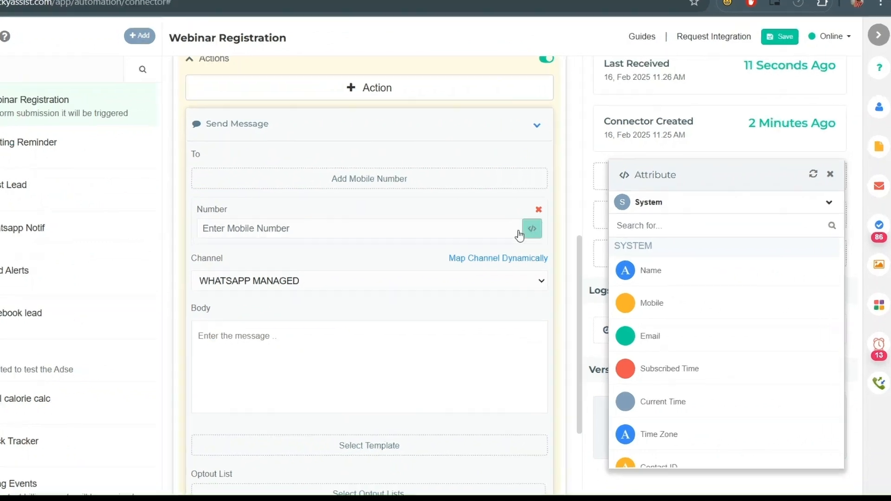
{"action": "scroll", "coordinate": [688, 266], "scroll_direction": "down", "scroll_amount": 1}
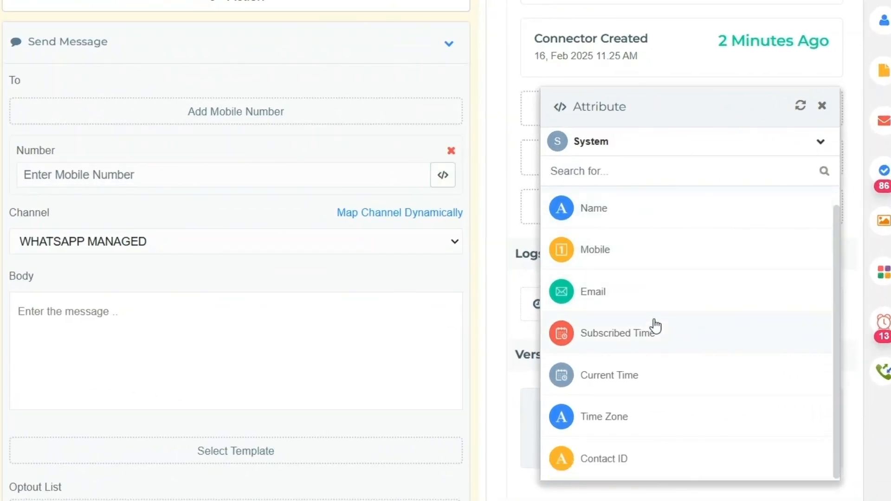
{"action": "scroll", "coordinate": [655, 326], "scroll_direction": "up", "scroll_amount": 1}
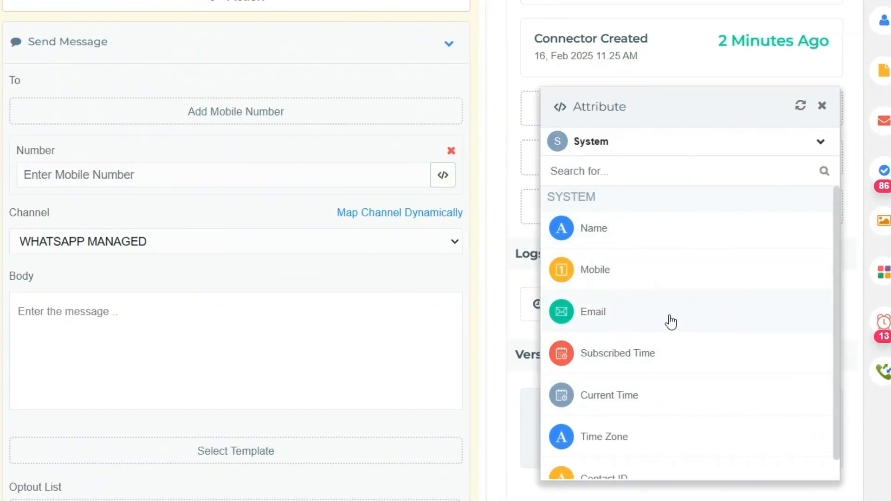
{"action": "scroll", "coordinate": [691, 362], "scroll_direction": "down", "scroll_amount": 1}
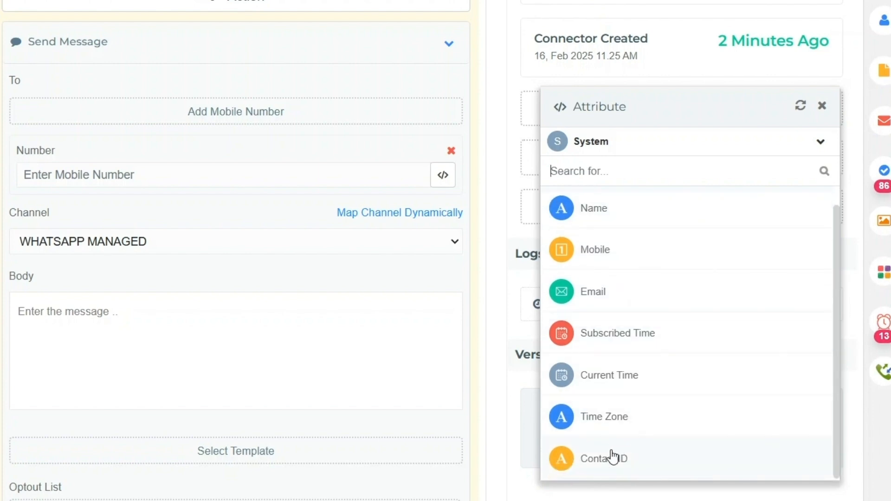
{"action": "scroll", "coordinate": [621, 272], "scroll_direction": "up", "scroll_amount": 1}
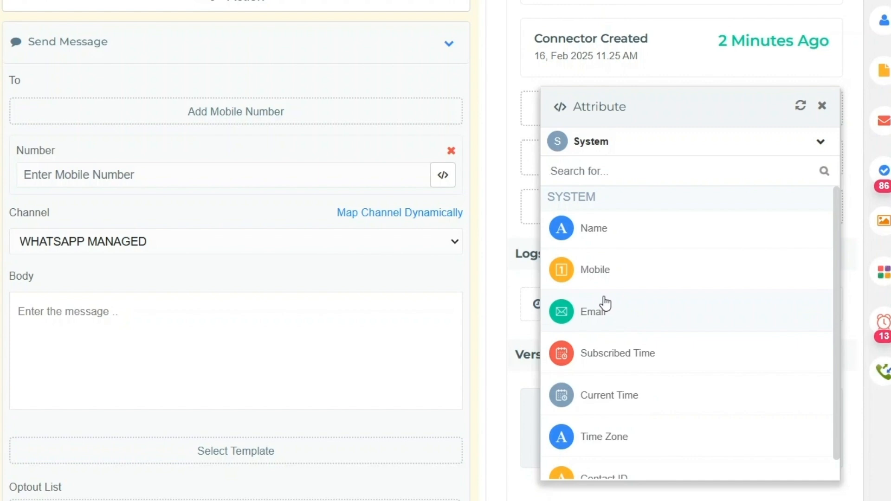
- Switch the attribute source to Webinar Registration and expand rawRequest
{"action": "left_click", "coordinate": [620, 153]}
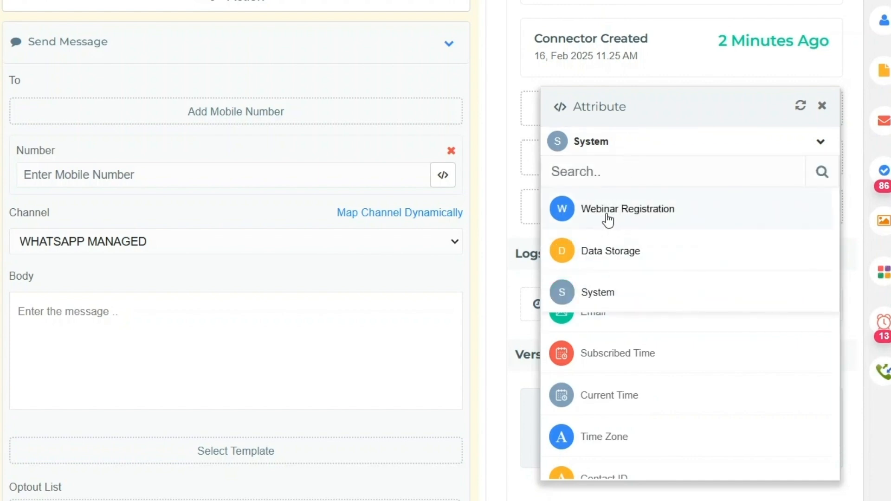
{"action": "left_click", "coordinate": [633, 213]}
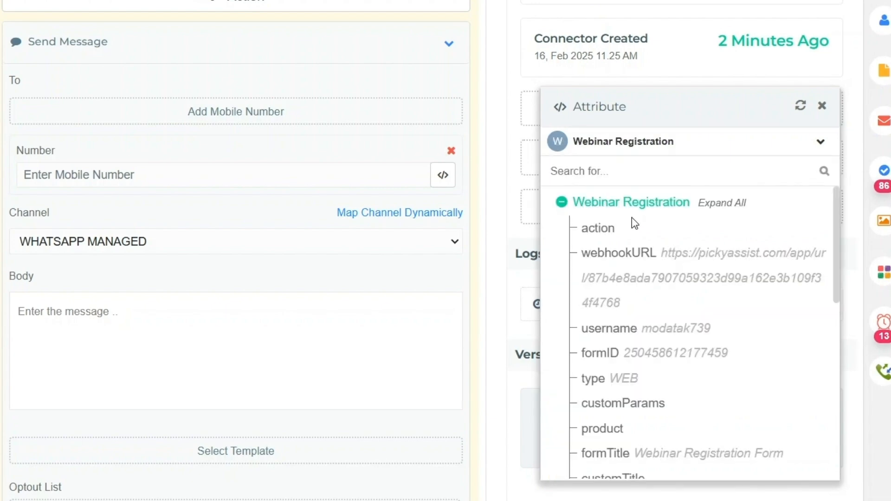
{"action": "scroll", "coordinate": [647, 260], "scroll_direction": "down", "scroll_amount": 9}
{"action": "scroll", "coordinate": [668, 371], "scroll_direction": "up", "scroll_amount": 6}
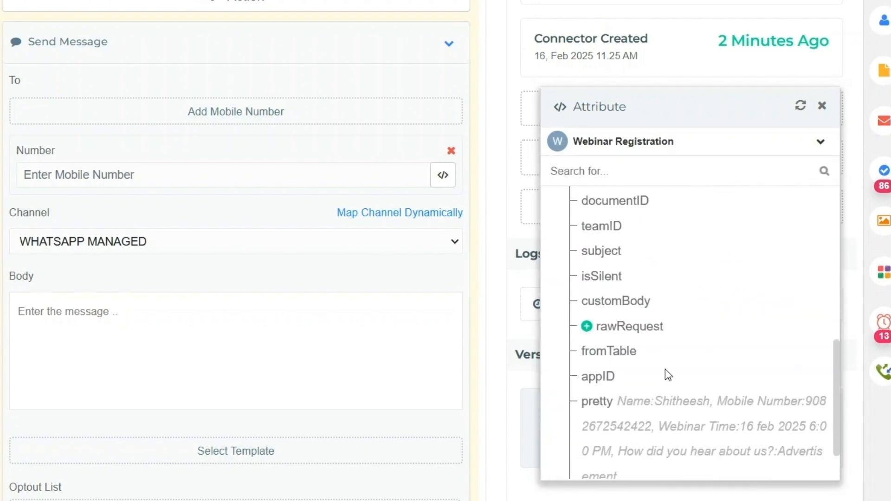
{"action": "scroll", "coordinate": [617, 232], "scroll_direction": "up", "scroll_amount": 3}
{"action": "scroll", "coordinate": [620, 288], "scroll_direction": "down", "scroll_amount": 7}
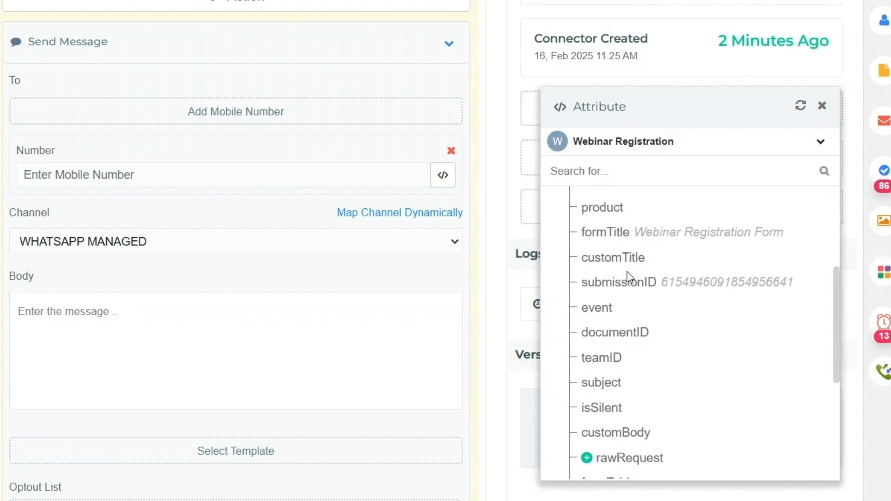
{"action": "scroll", "coordinate": [633, 277], "scroll_direction": "down", "scroll_amount": 2}
{"action": "scroll", "coordinate": [637, 385], "scroll_direction": "up", "scroll_amount": 2}
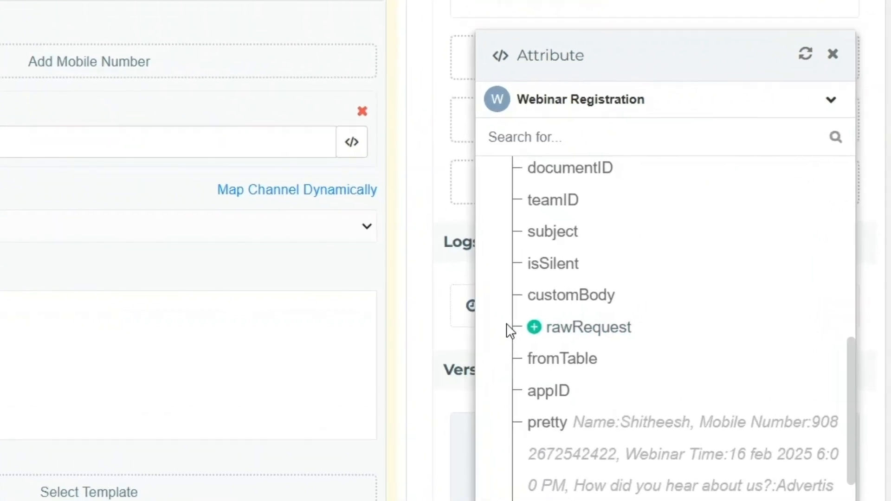
{"action": "left_click", "coordinate": [585, 319]}
{"action": "scroll", "coordinate": [665, 291], "scroll_direction": "down", "scroll_amount": 1}
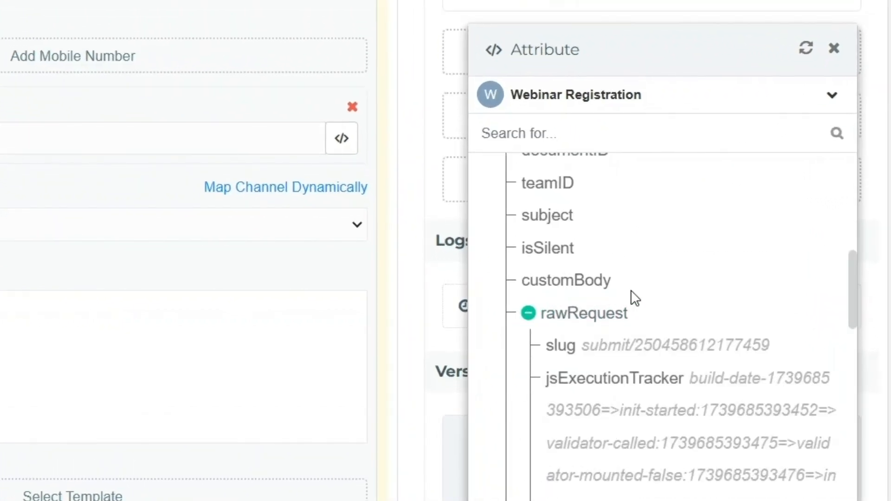
{"action": "scroll", "coordinate": [631, 291], "scroll_direction": "down", "scroll_amount": 10}
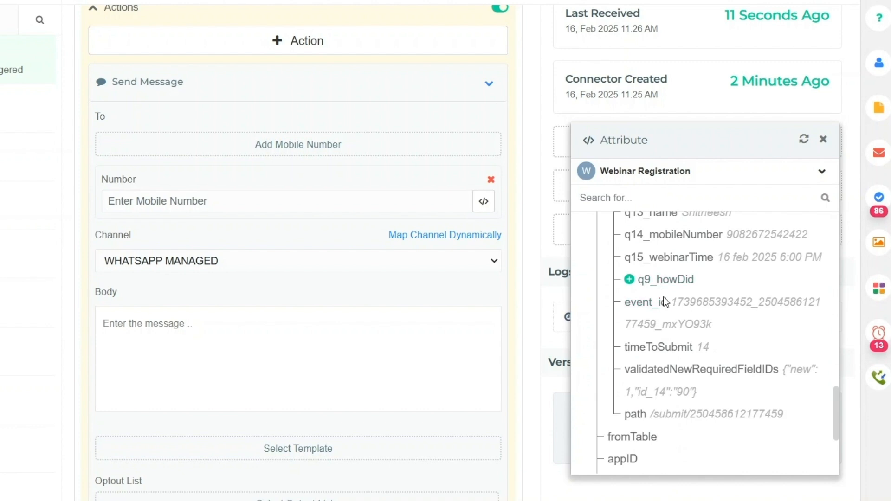
{"action": "scroll", "coordinate": [671, 301], "scroll_direction": "up", "scroll_amount": 2}
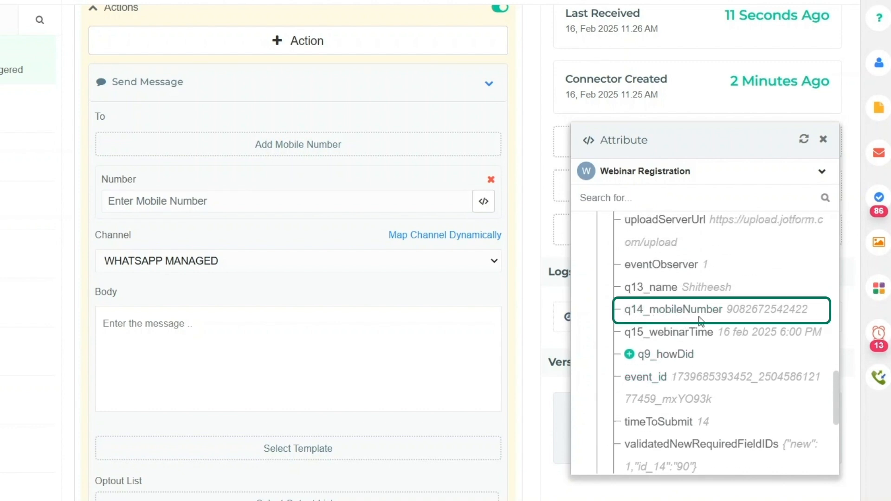
- Map the Number to {{Webinar Registration.rawRequest.q14_mobileNumber}}
{"action": "left_click", "coordinate": [233, 201]}
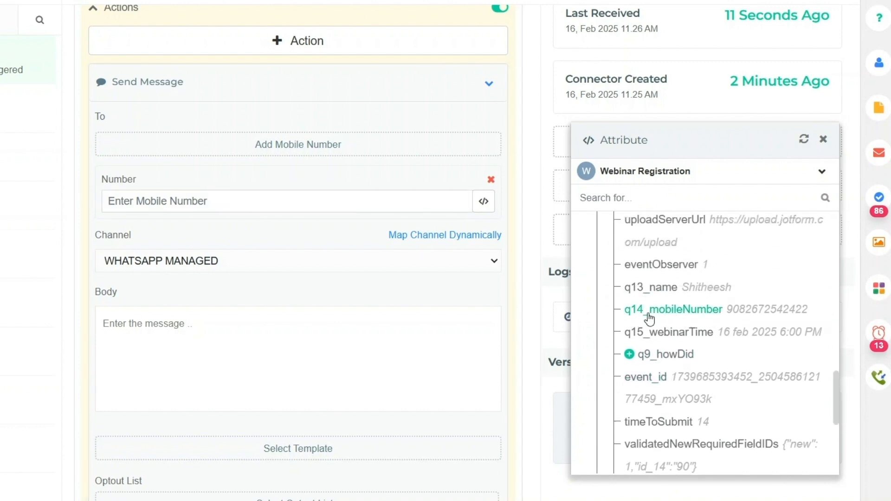
{"action": "left_click", "coordinate": [677, 310]}
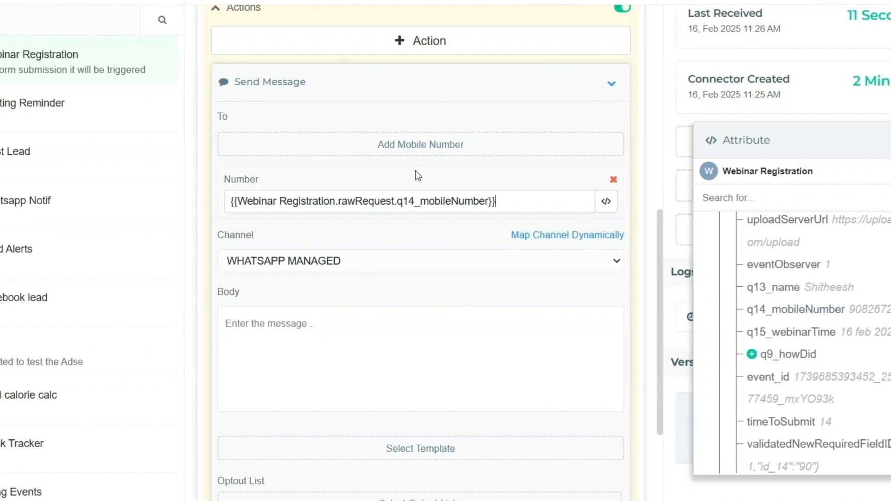
{"action": "scroll", "coordinate": [227, 183], "scroll_direction": "down", "scroll_amount": 2}
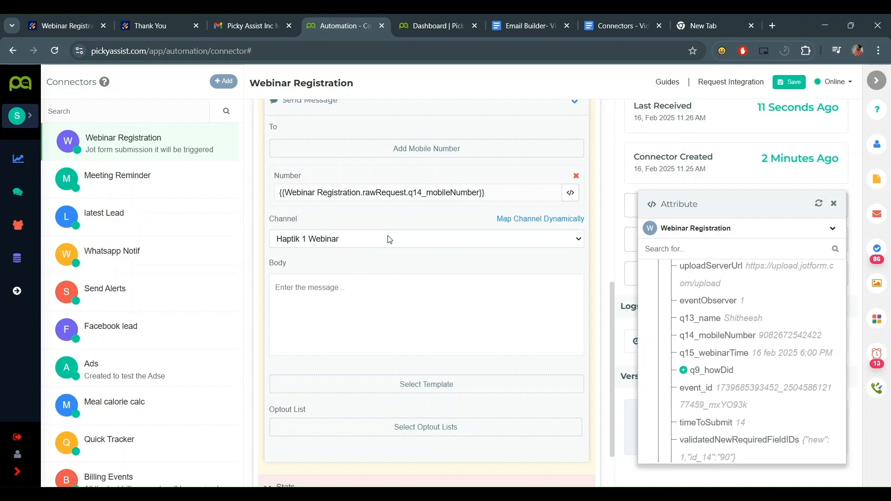
{"action": "scroll", "coordinate": [400, 252], "scroll_direction": "down", "scroll_amount": 4}
{"action": "scroll", "coordinate": [362, 251], "scroll_direction": "up", "scroll_amount": 2}
- Enter 'heyy,' as the opening of the Send Message body
{"action": "left_click", "coordinate": [353, 243]}
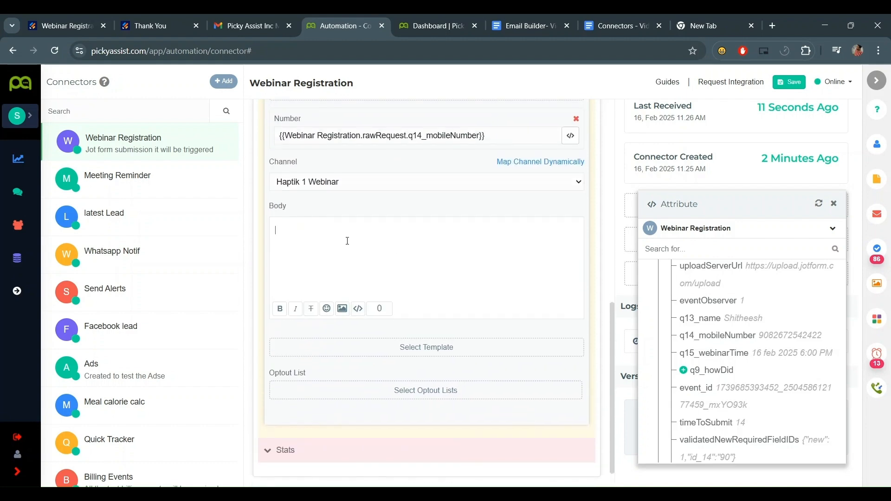
{"action": "type", "text": "he"}
{"action": "type", "text": "y"}
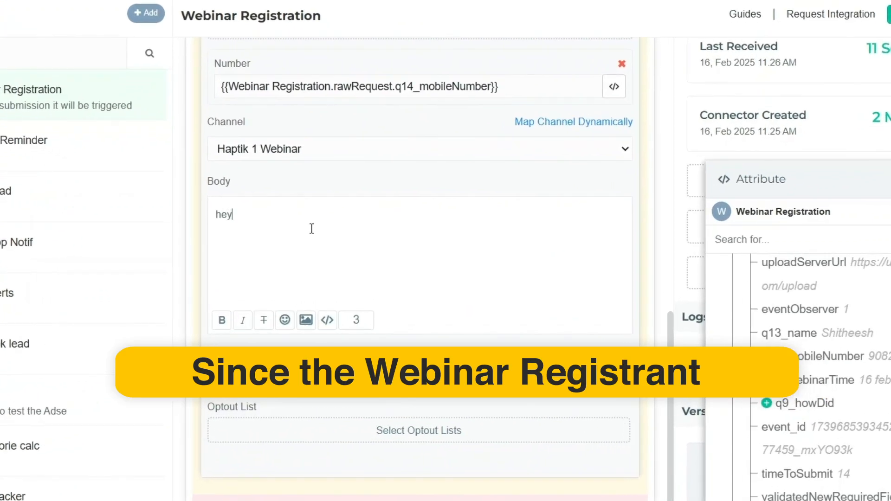
{"action": "type", "text": "y,"}
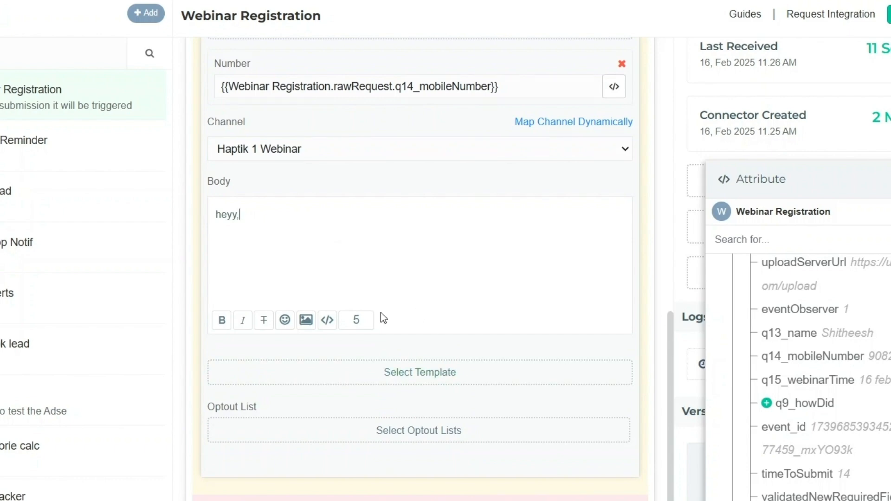
{"action": "left_click", "coordinate": [416, 373]}
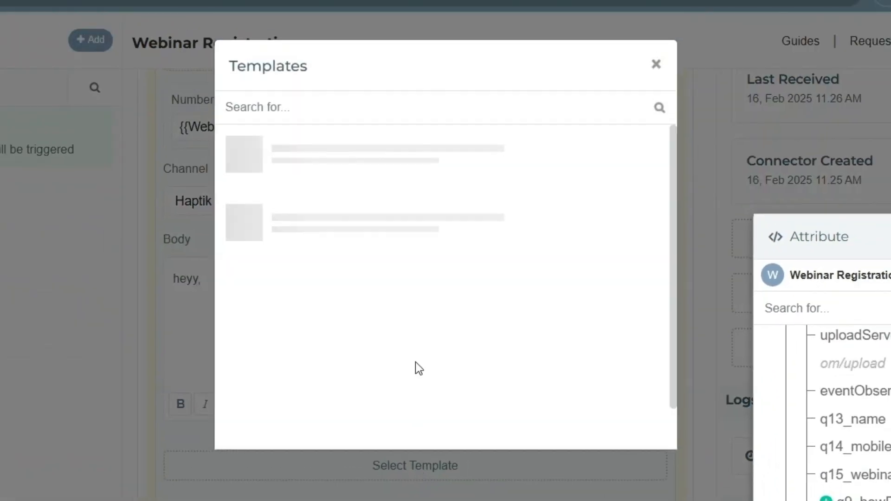
- Search 'we' and pick the webinar_confirmation template, showing its empty {{1}}–{{4}} value fields
{"action": "type", "text": "we"}
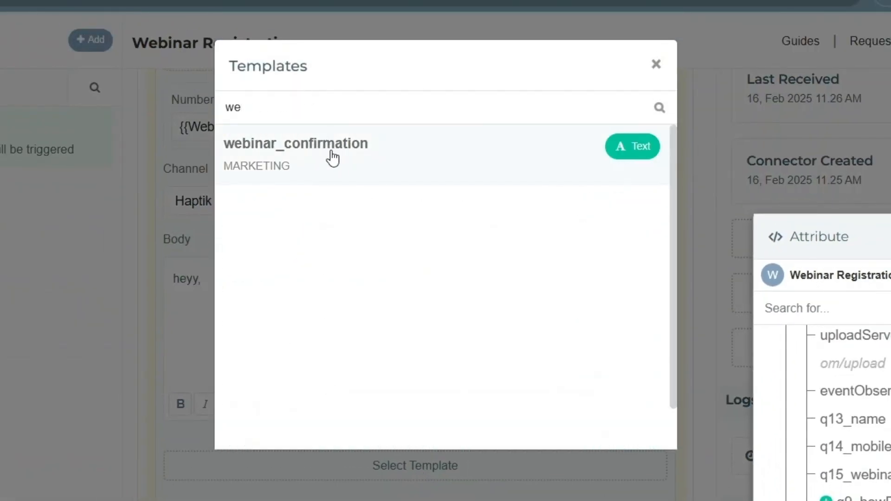
{"action": "left_click", "coordinate": [340, 167]}
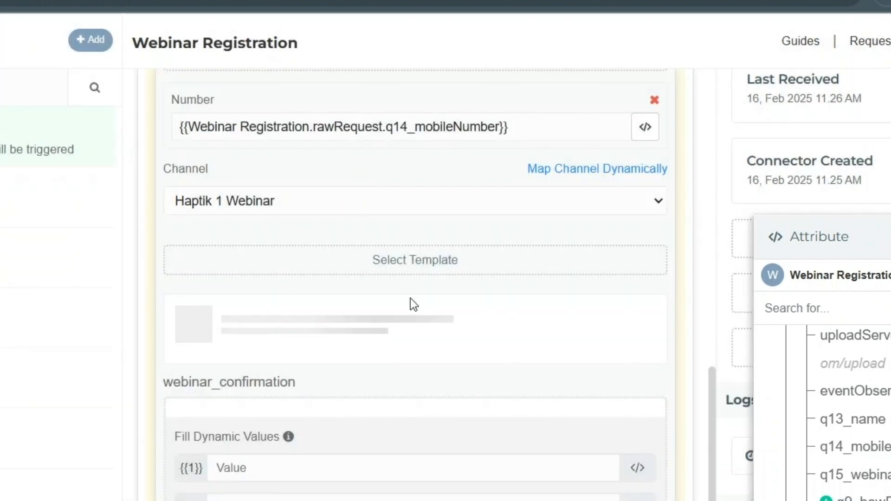
{"action": "scroll", "coordinate": [417, 275], "scroll_direction": "down", "scroll_amount": 7}
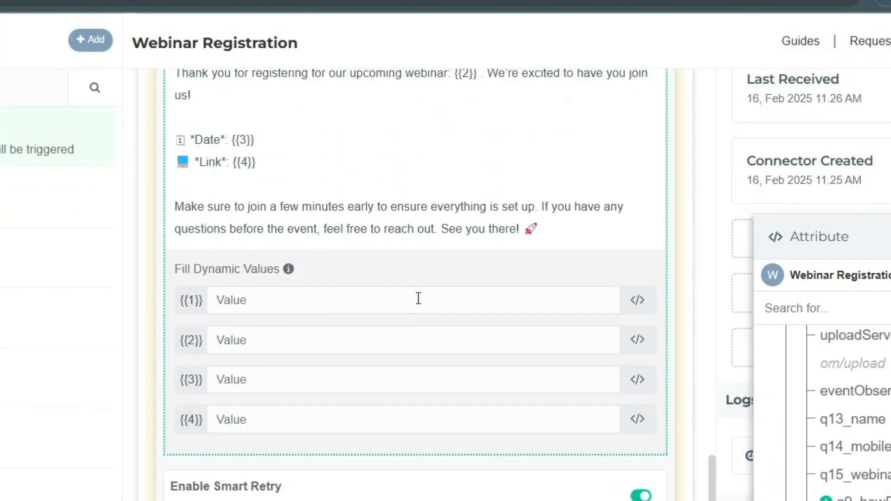
{"action": "scroll", "coordinate": [378, 254], "scroll_direction": "up", "scroll_amount": 2}
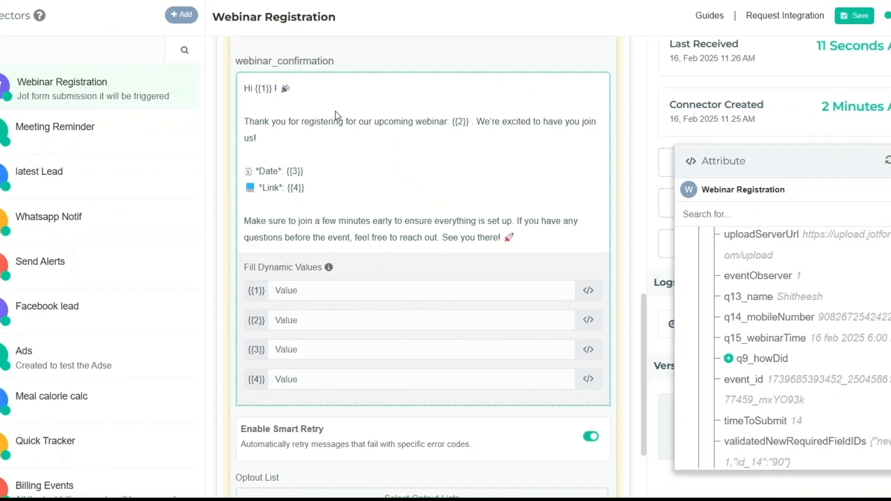
{"action": "scroll", "coordinate": [284, 155], "scroll_direction": "up", "scroll_amount": 2}
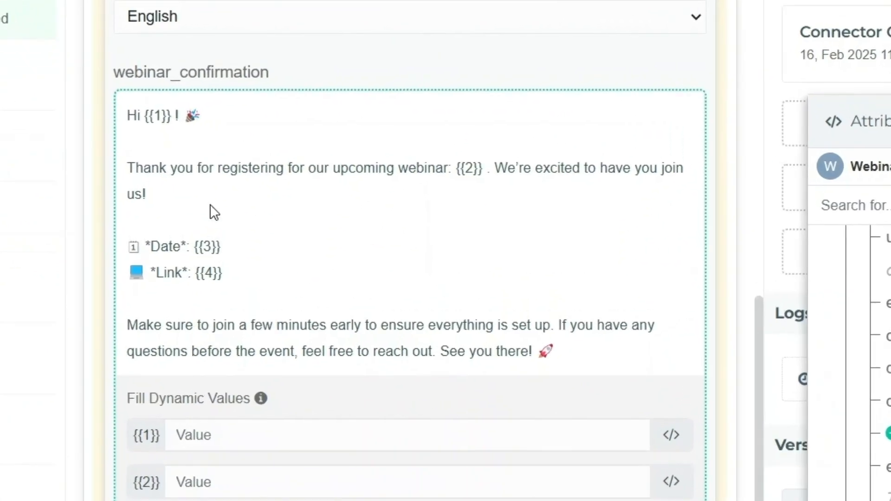
{"action": "scroll", "coordinate": [266, 188], "scroll_direction": "down", "scroll_amount": 2}
{"action": "left_click", "coordinate": [344, 289]}
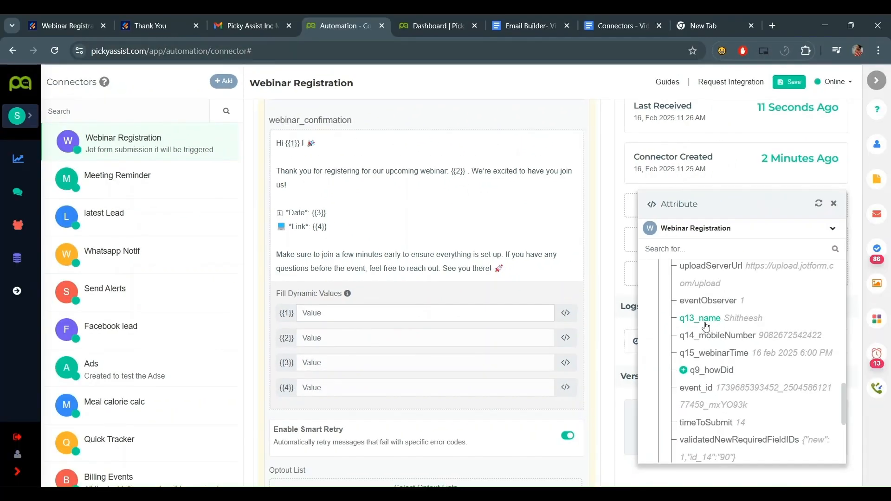
- Map {{1}} to q13_name and {{3}} to q15_webinarTime, and paste the meeting link into {{4}}
{"action": "left_click", "coordinate": [702, 321]}
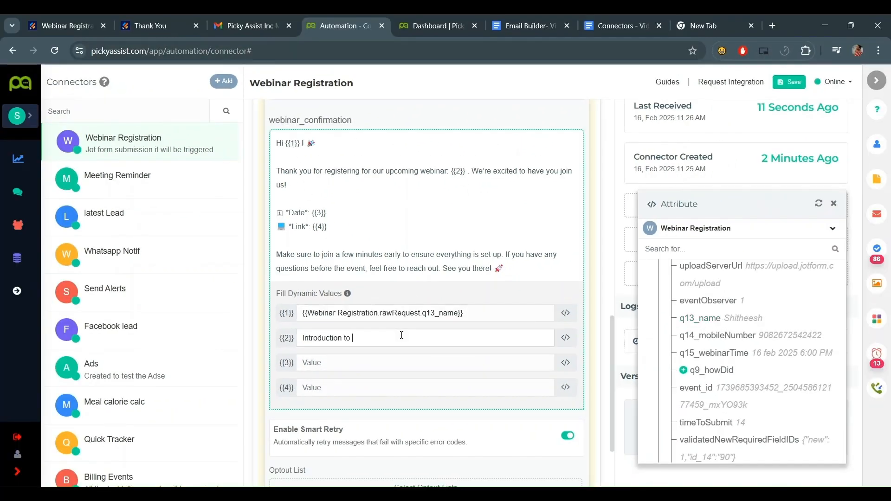
{"action": "scroll", "coordinate": [690, 315], "scroll_direction": "down", "scroll_amount": 1}
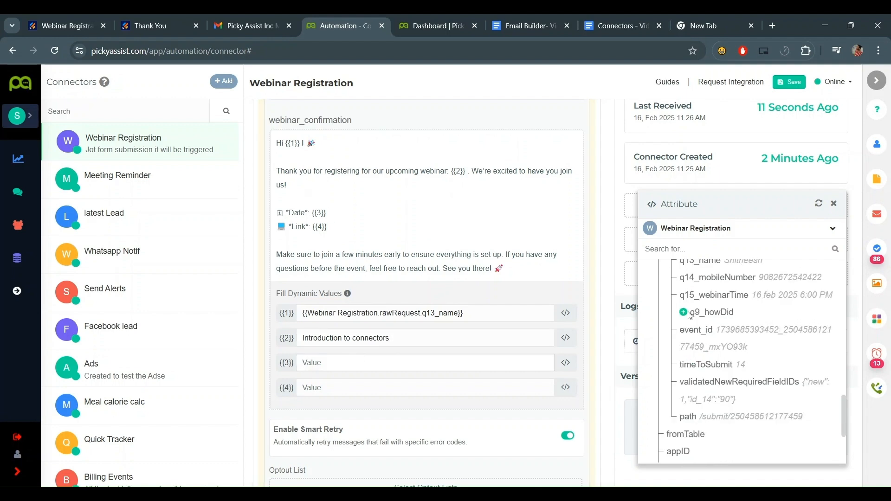
{"action": "left_click", "coordinate": [712, 295]}
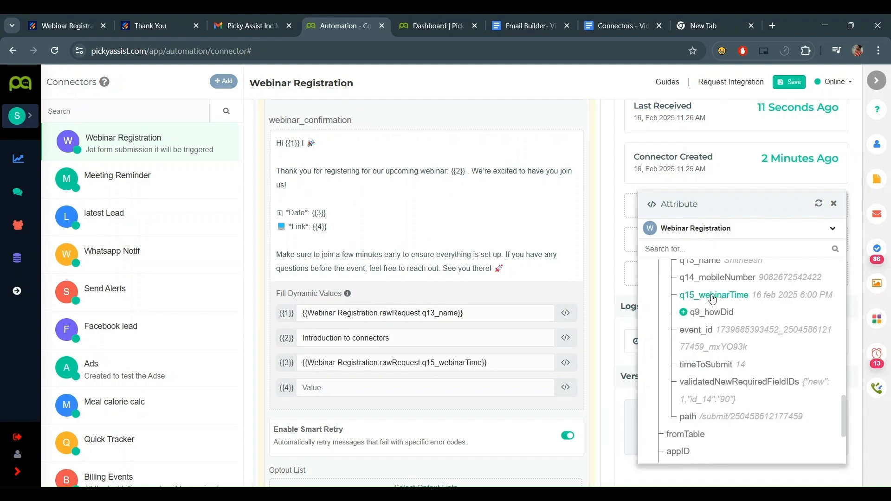
{"action": "left_click", "coordinate": [487, 386]}
{"action": "scroll", "coordinate": [488, 367], "scroll_direction": "down", "scroll_amount": 4}
{"action": "scroll", "coordinate": [488, 367], "scroll_direction": "up", "scroll_amount": 10}
- Collapse the Send Message action and save the connector settings
{"action": "left_click", "coordinate": [574, 334]}
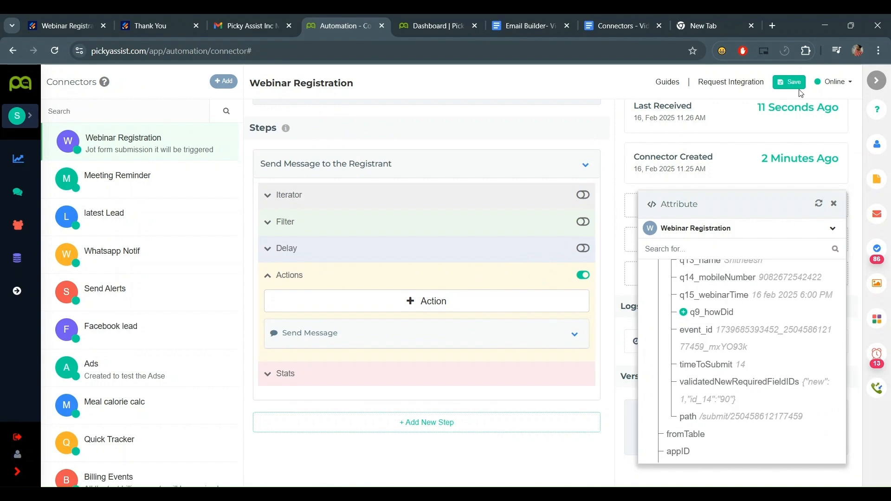
{"action": "left_click", "coordinate": [834, 203]}
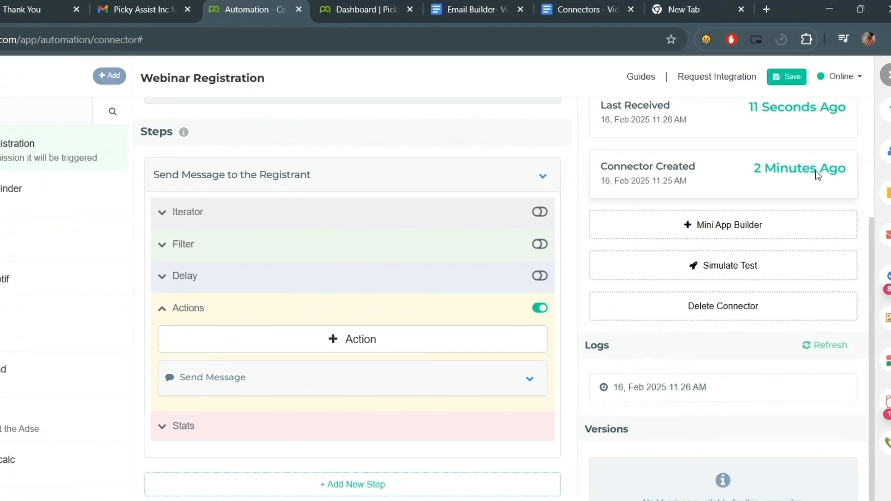
{"action": "left_click", "coordinate": [789, 82]}
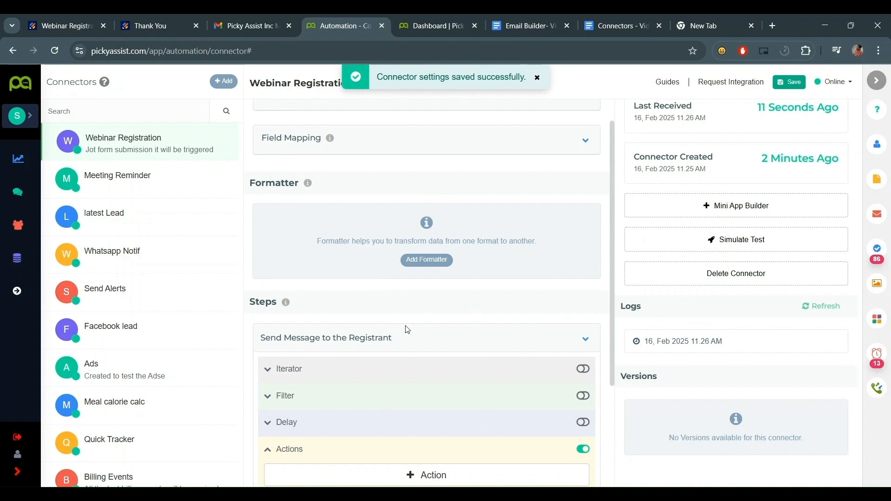
{"action": "scroll", "coordinate": [407, 329], "scroll_direction": "up", "scroll_amount": 1}
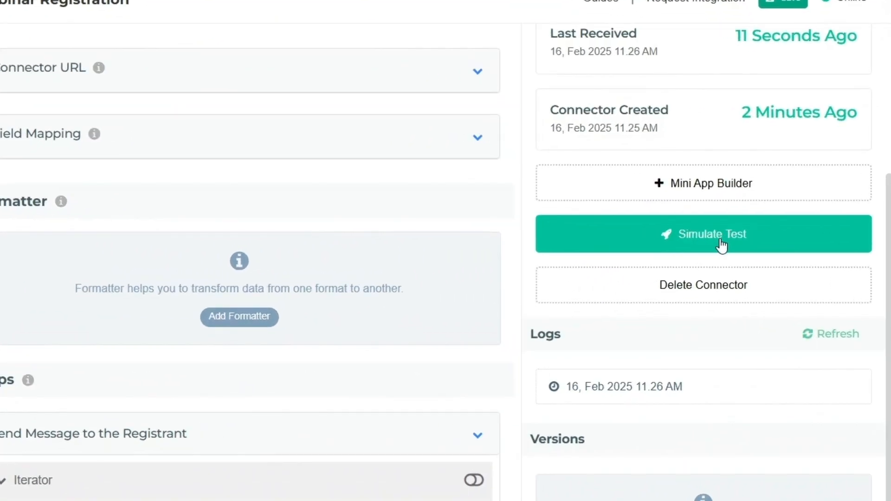
- Open Simulate Test, find the mobile field with 'mobil' and edit q14_mobileNumber, typing 91
{"action": "left_click", "coordinate": [722, 244]}
{"action": "scroll", "coordinate": [522, 253], "scroll_direction": "down", "scroll_amount": 5}
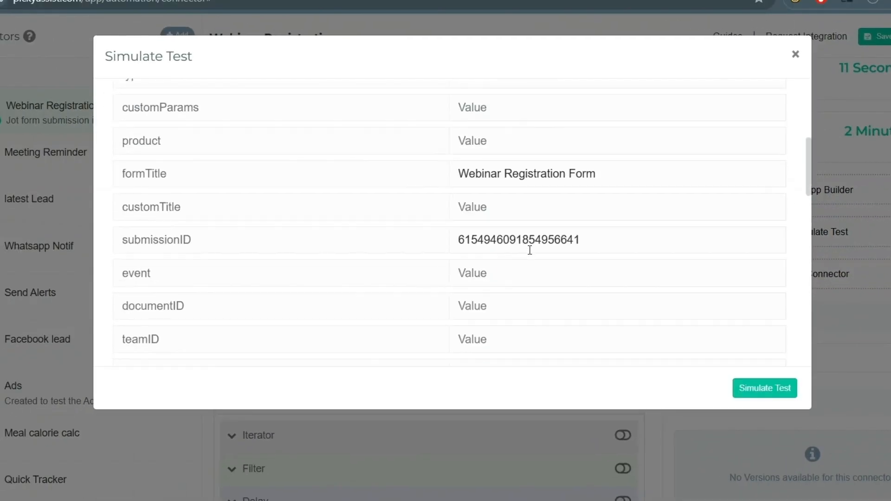
{"action": "scroll", "coordinate": [593, 253], "scroll_direction": "up", "scroll_amount": 6}
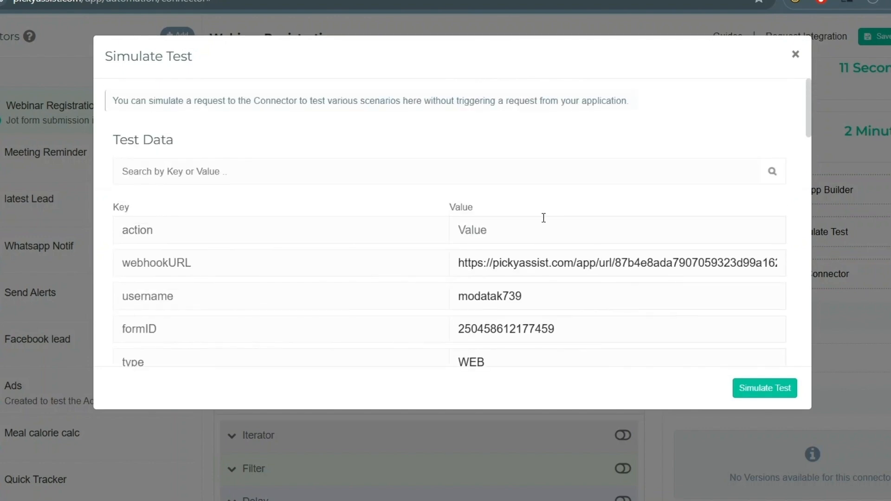
{"action": "scroll", "coordinate": [559, 225], "scroll_direction": "down", "scroll_amount": 10}
{"action": "scroll", "coordinate": [537, 195], "scroll_direction": "up", "scroll_amount": 8}
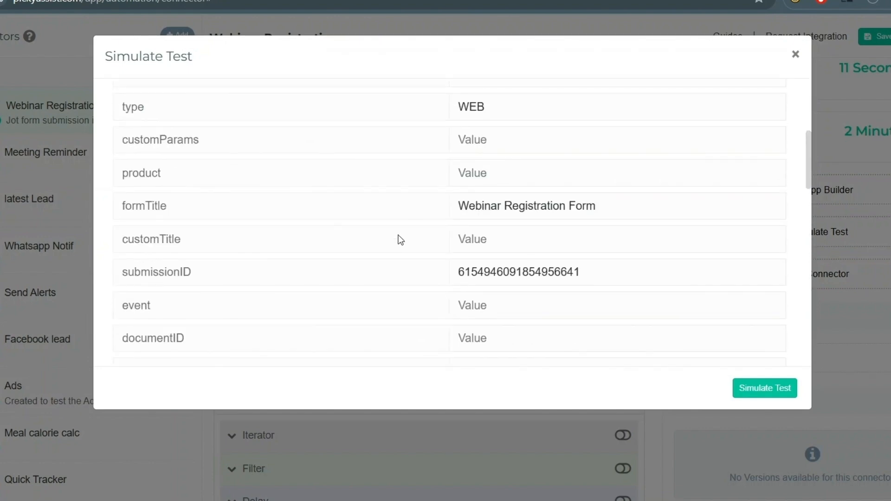
{"action": "scroll", "coordinate": [461, 227], "scroll_direction": "up", "scroll_amount": 3}
{"action": "scroll", "coordinate": [462, 223], "scroll_direction": "down", "scroll_amount": 15}
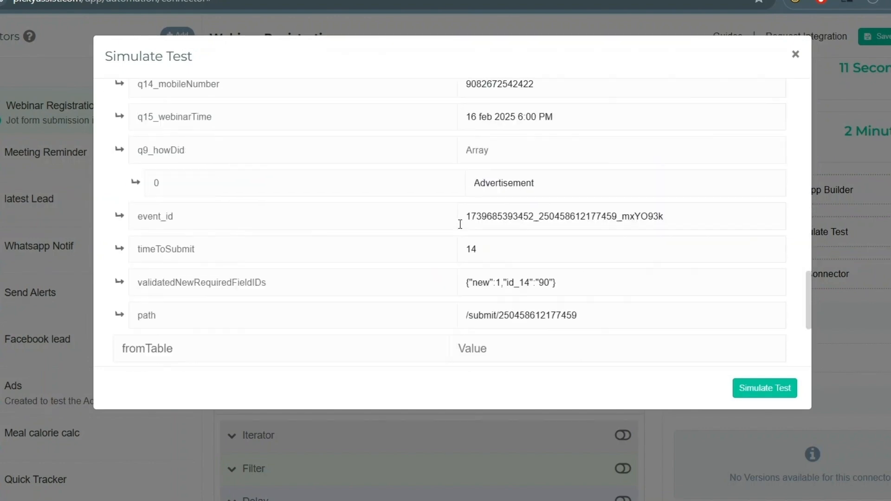
{"action": "scroll", "coordinate": [519, 230], "scroll_direction": "up", "scroll_amount": 3}
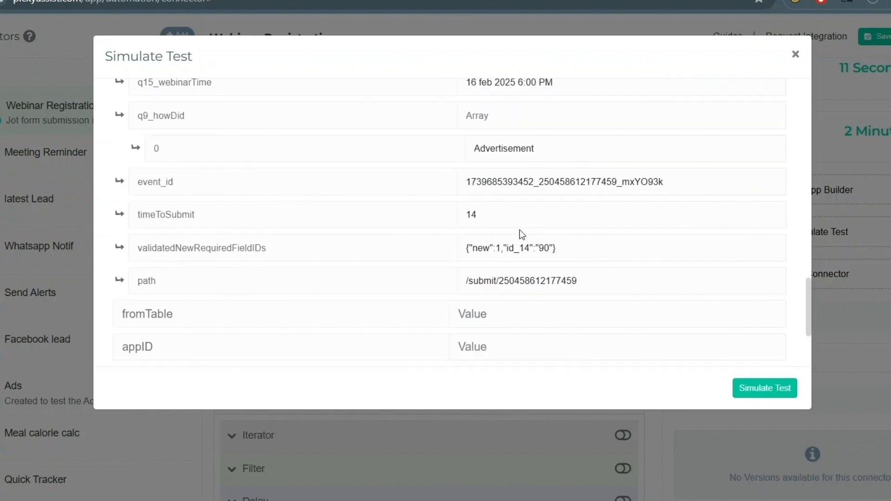
{"action": "scroll", "coordinate": [539, 215], "scroll_direction": "up", "scroll_amount": 5}
{"action": "scroll", "coordinate": [576, 214], "scroll_direction": "up", "scroll_amount": 5}
{"action": "scroll", "coordinate": [418, 208], "scroll_direction": "down", "scroll_amount": 6}
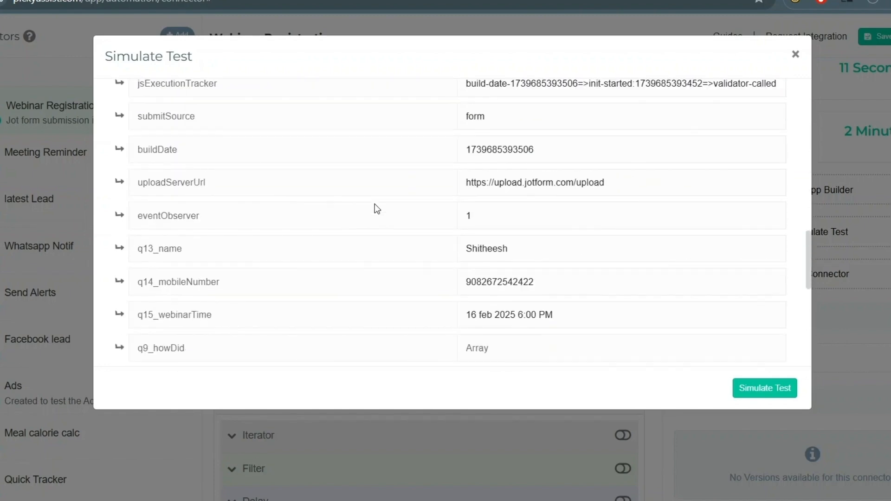
{"action": "scroll", "coordinate": [301, 167], "scroll_direction": "up", "scroll_amount": 10}
{"action": "type", "text": "mobil"}
{"action": "double_click", "coordinate": [500, 231]}
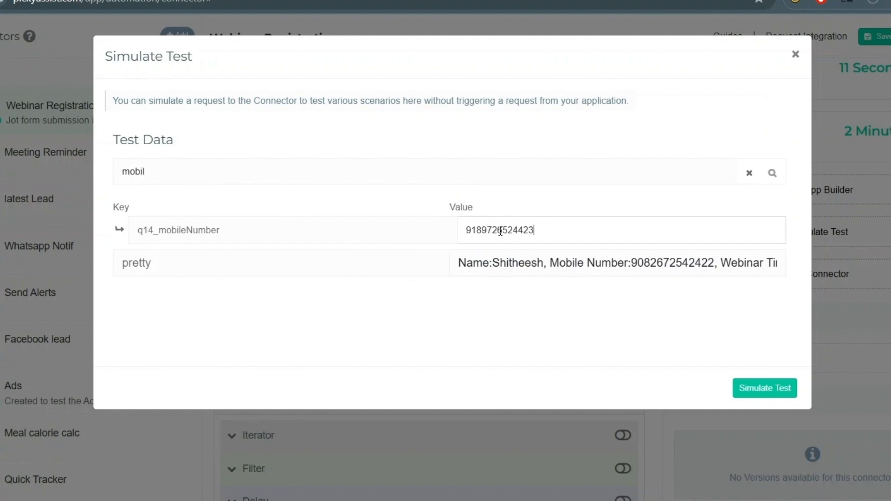
- Run the simulated test, confirm Send Message to the Registrant executed OK, then close the window
{"action": "left_click", "coordinate": [764, 388]}
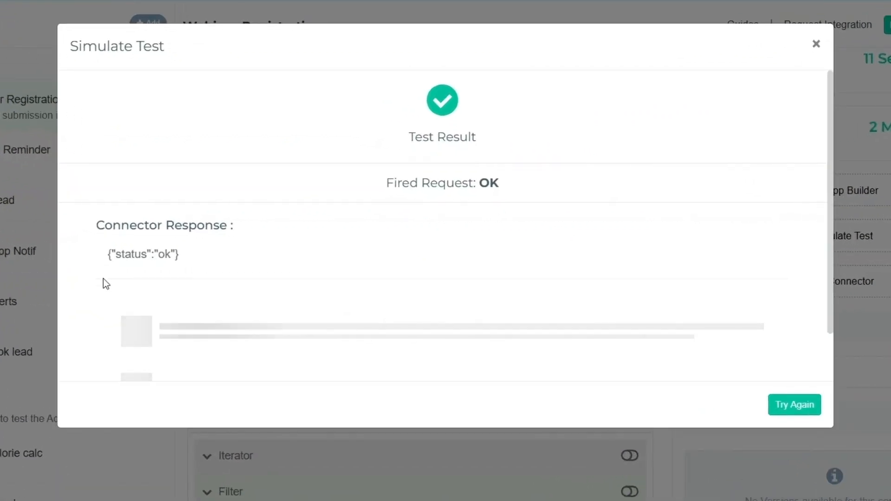
{"action": "scroll", "coordinate": [84, 249], "scroll_direction": "down", "scroll_amount": 2}
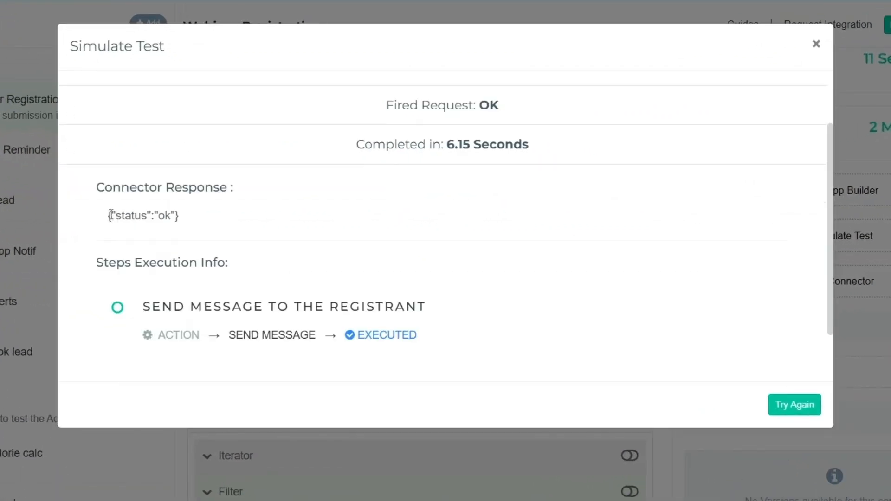
{"action": "scroll", "coordinate": [246, 223], "scroll_direction": "down", "scroll_amount": 2}
{"action": "left_click", "coordinate": [135, 243]}
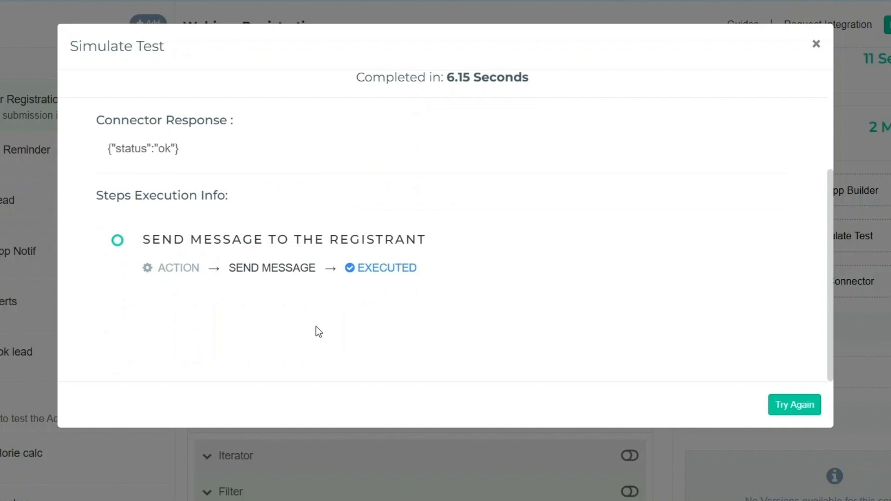
{"action": "left_click", "coordinate": [789, 404]}
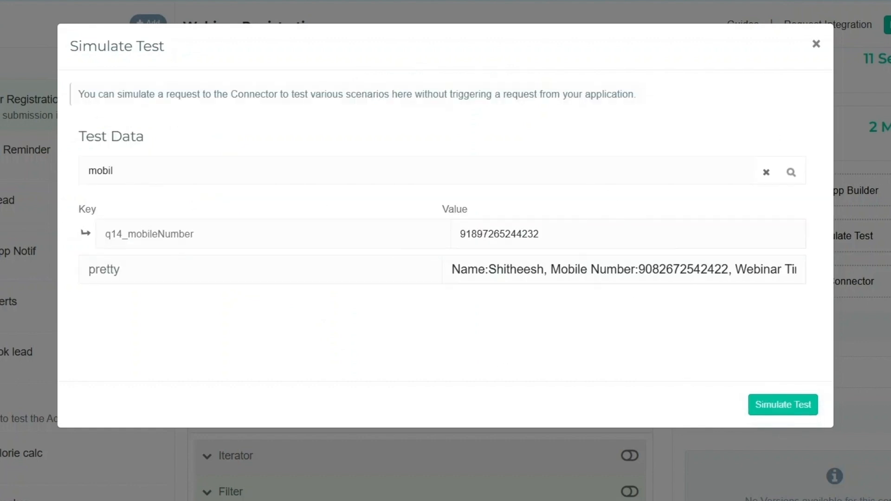
{"action": "left_click", "coordinate": [815, 45]}
- Refresh the logs and inspect the new 12:23 PM entry's rawRequest fields in Log Details
{"action": "left_click", "coordinate": [789, 297]}
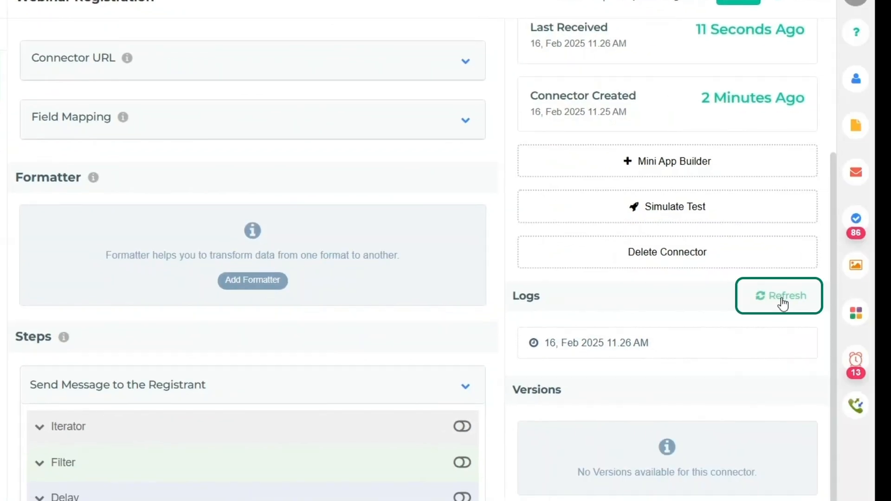
{"action": "left_click", "coordinate": [788, 307]}
{"action": "scroll", "coordinate": [254, 213], "scroll_direction": "down", "scroll_amount": 5}
{"action": "scroll", "coordinate": [227, 179], "scroll_direction": "up", "scroll_amount": 5}
{"action": "scroll", "coordinate": [284, 260], "scroll_direction": "down", "scroll_amount": 5}
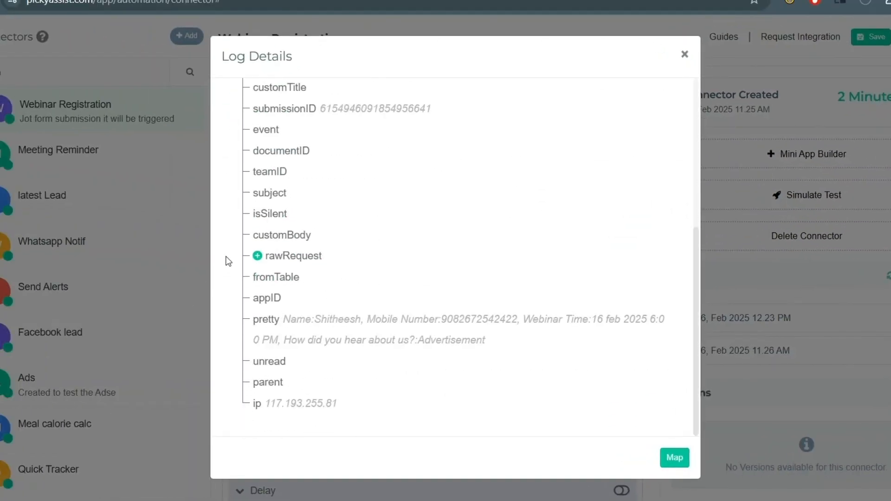
{"action": "left_click", "coordinate": [258, 256]}
{"action": "scroll", "coordinate": [449, 339], "scroll_direction": "down", "scroll_amount": 5}
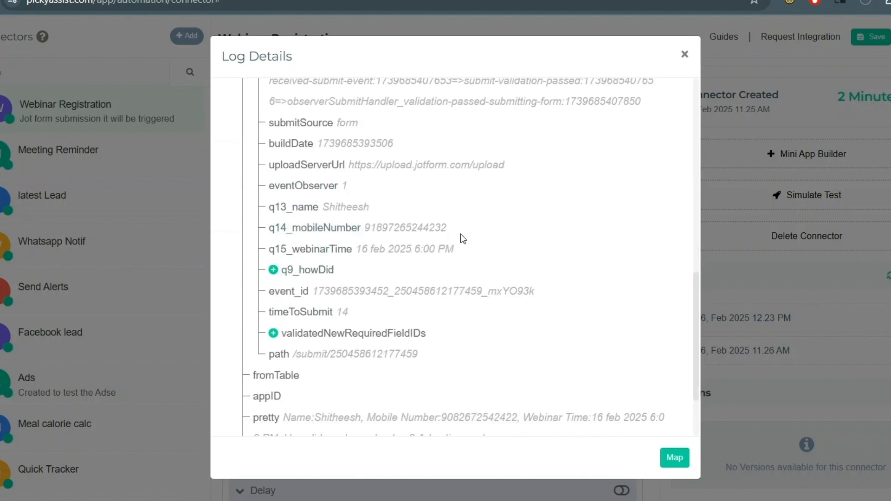
{"action": "scroll", "coordinate": [578, 244], "scroll_direction": "up", "scroll_amount": 8}
{"action": "left_click", "coordinate": [684, 55]}
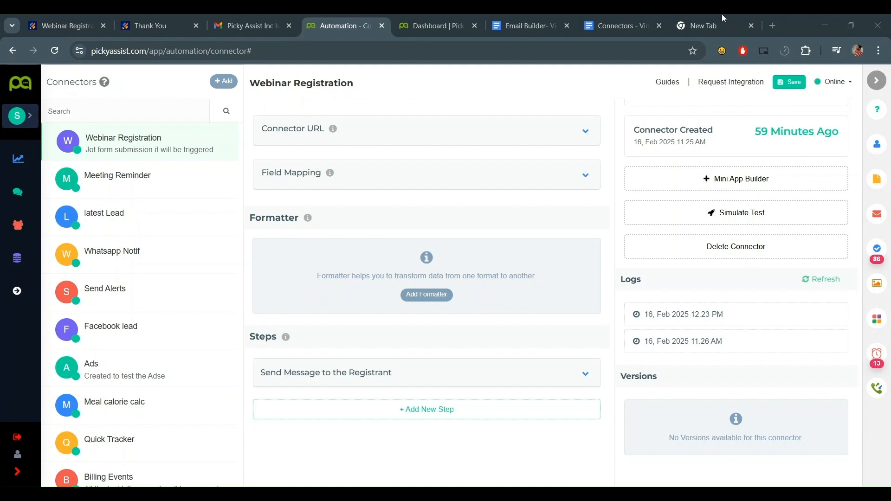
- Set the connector Offline, expand the step's Actions, and try a 'tag' action search without adding one
{"action": "left_click", "coordinate": [834, 82]}
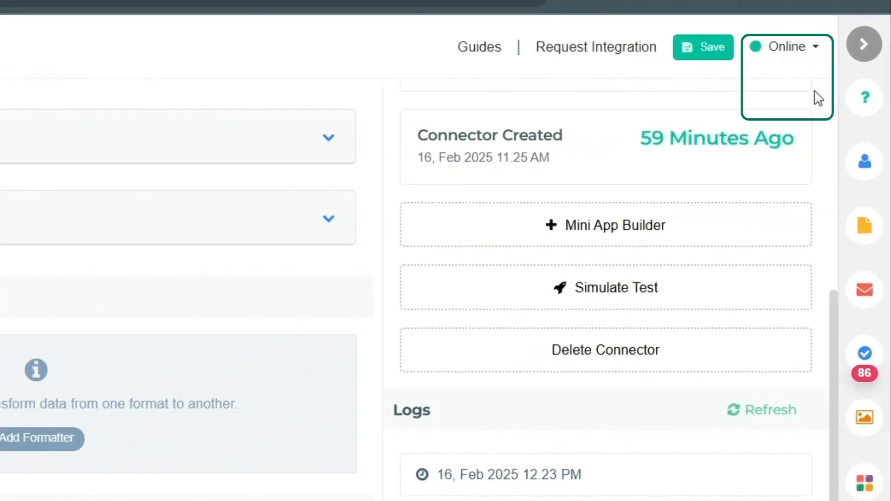
{"action": "left_click", "coordinate": [818, 98]}
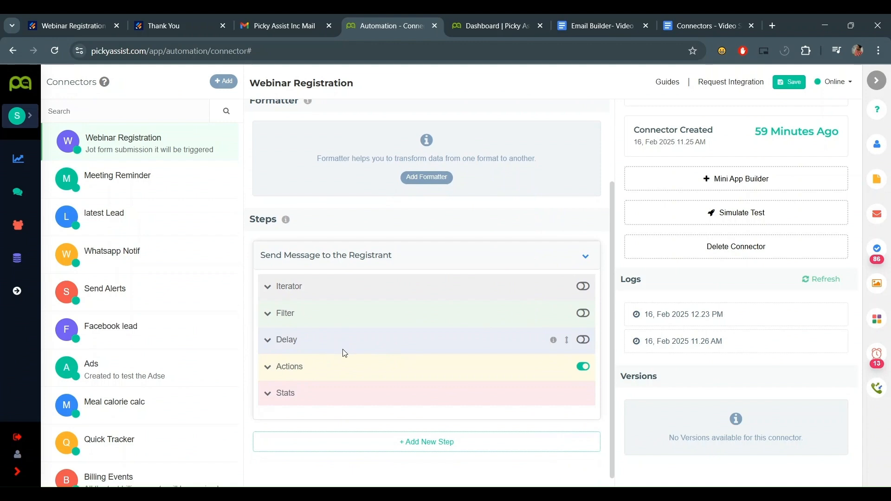
{"action": "left_click", "coordinate": [343, 355]}
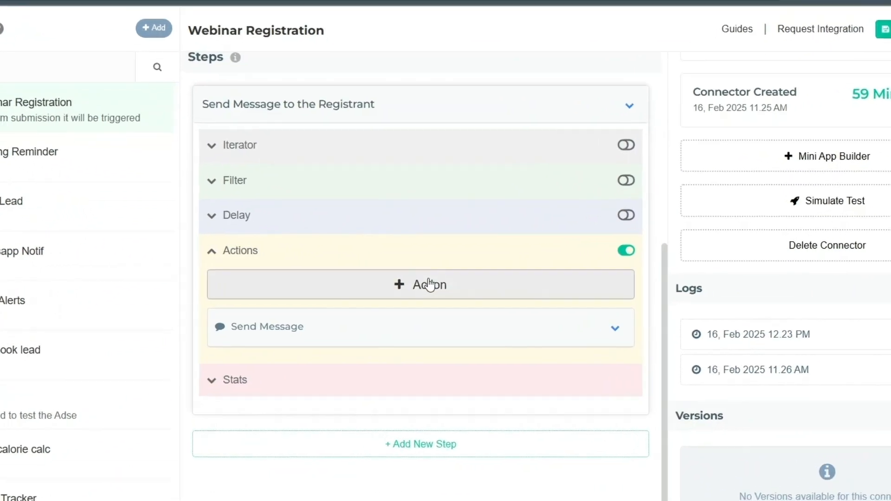
{"action": "left_click", "coordinate": [407, 339]}
{"action": "type", "text": "tag"}
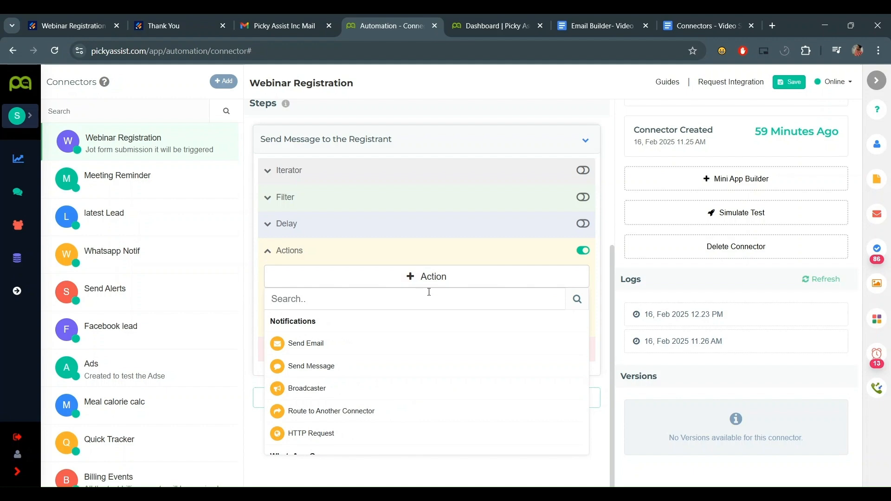
{"action": "left_click", "coordinate": [422, 285]}
{"action": "scroll", "coordinate": [431, 286], "scroll_direction": "up", "scroll_amount": 5}
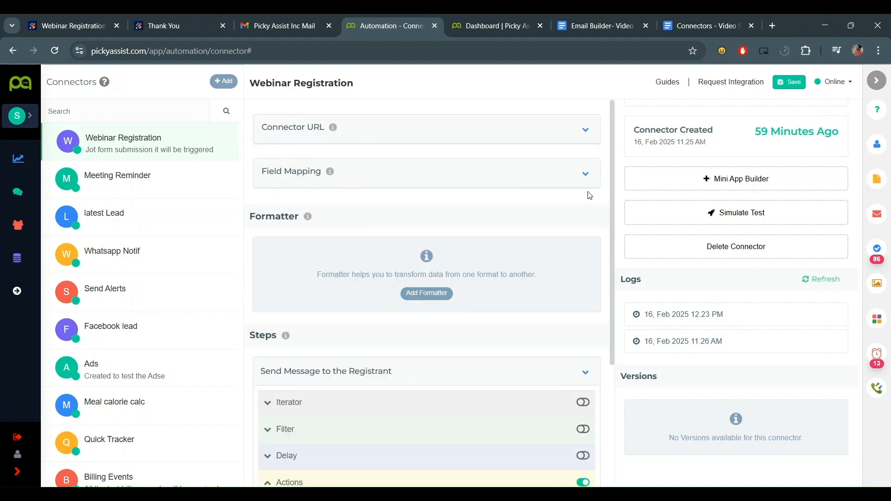
{"action": "left_click", "coordinate": [585, 173]}
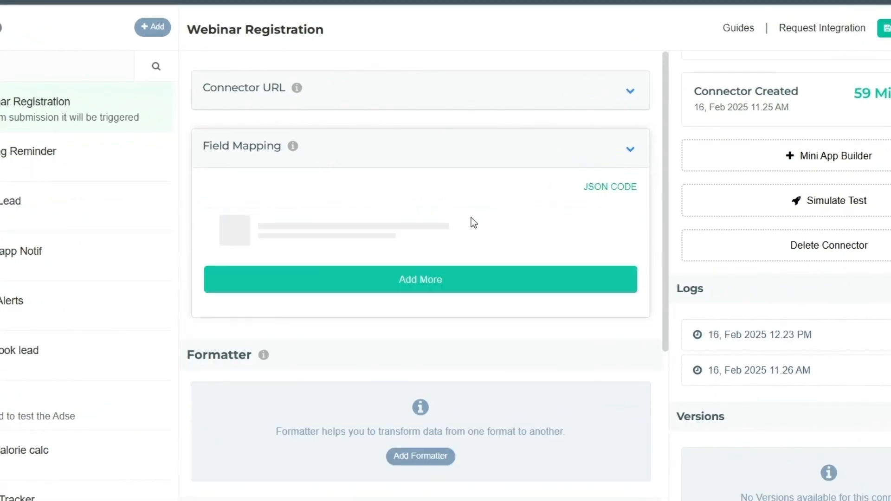
- Select Haptik 1 Webinar as the channel
{"action": "scroll", "coordinate": [425, 201], "scroll_direction": "down", "scroll_amount": 3}
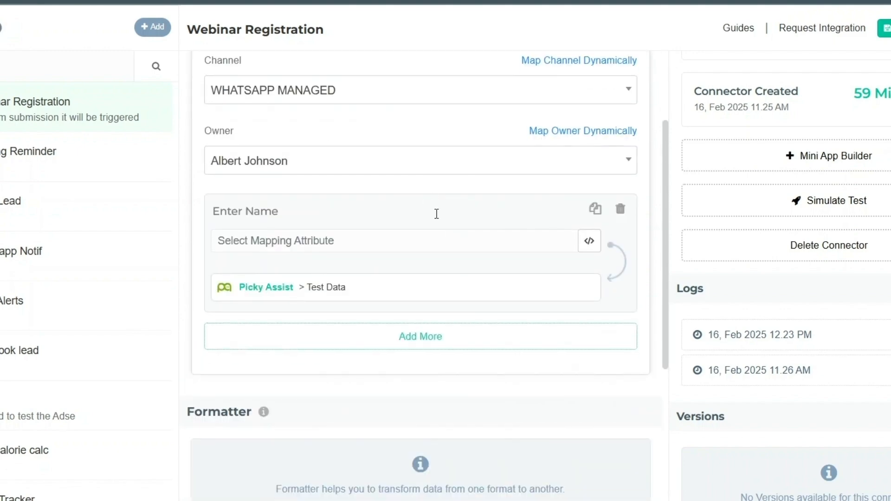
{"action": "scroll", "coordinate": [408, 197], "scroll_direction": "up", "scroll_amount": 2}
{"action": "left_click", "coordinate": [384, 170]}
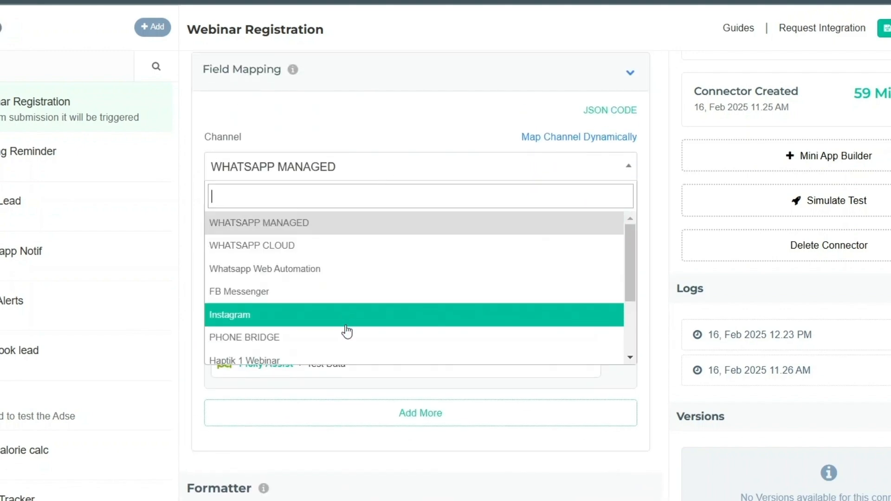
{"action": "left_click", "coordinate": [316, 360]}
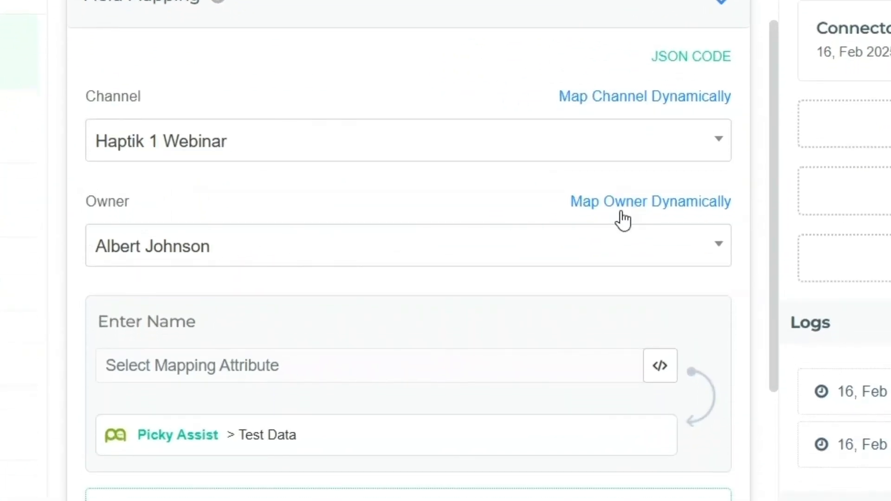
- Map the 'M' field to rawRequest q14_mobileNumber and the Picky Assist mobile attribute
{"action": "scroll", "coordinate": [399, 227], "scroll_direction": "down", "scroll_amount": 2}
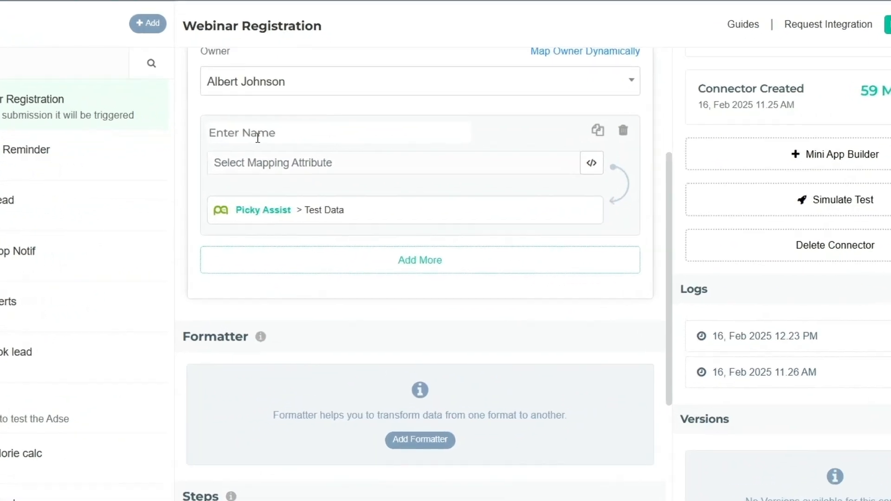
{"action": "type", "text": "Mobile"}
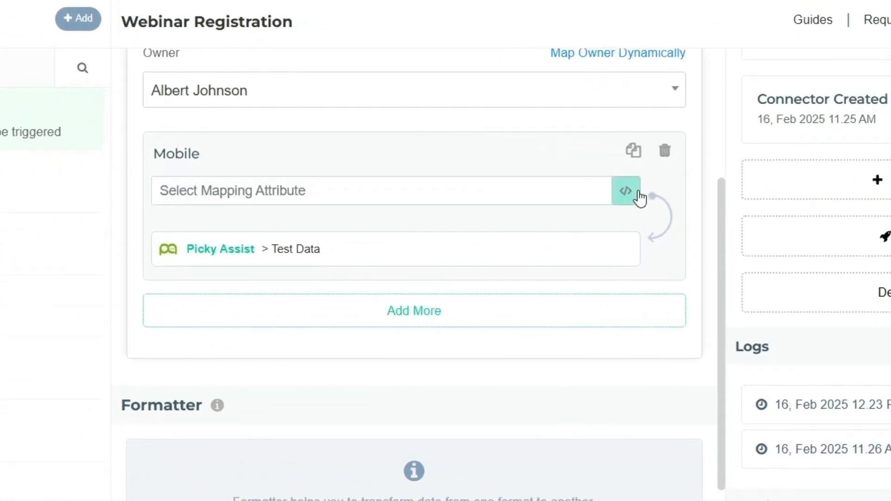
{"action": "left_click", "coordinate": [594, 160]}
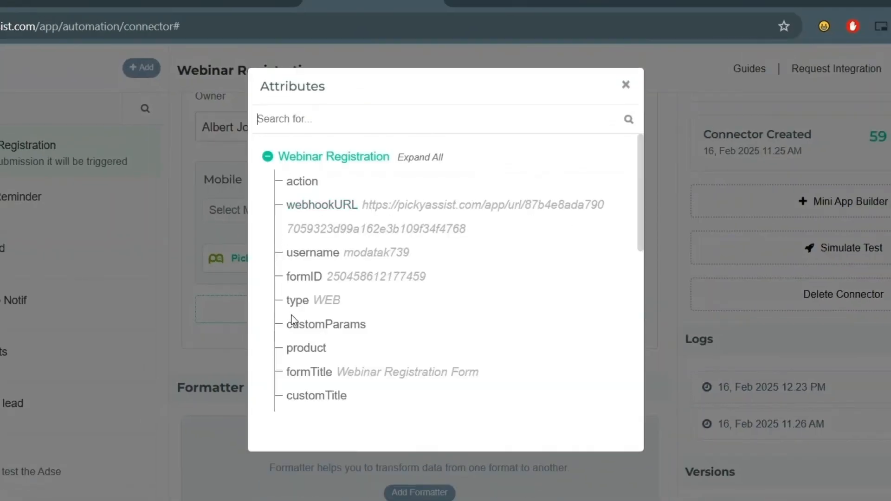
{"action": "scroll", "coordinate": [293, 320], "scroll_direction": "down", "scroll_amount": 5}
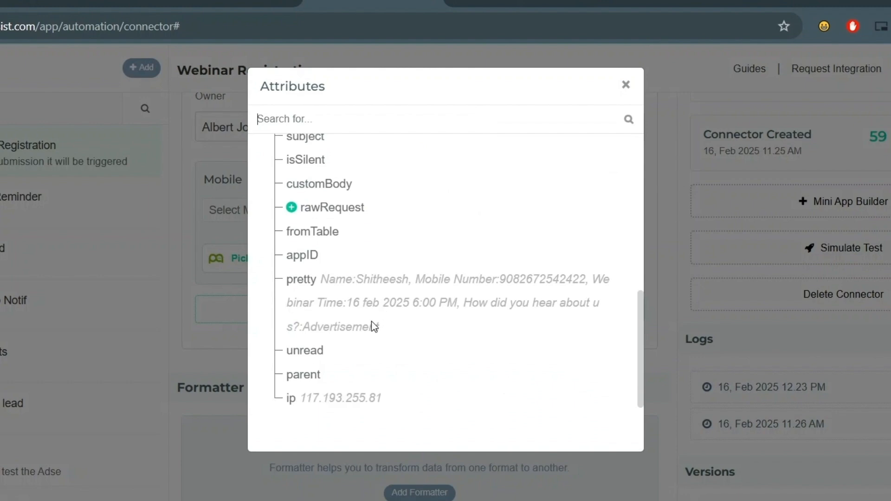
{"action": "left_click", "coordinate": [291, 204]}
{"action": "scroll", "coordinate": [346, 261], "scroll_direction": "down", "scroll_amount": 1}
{"action": "scroll", "coordinate": [346, 261], "scroll_direction": "down", "scroll_amount": 5}
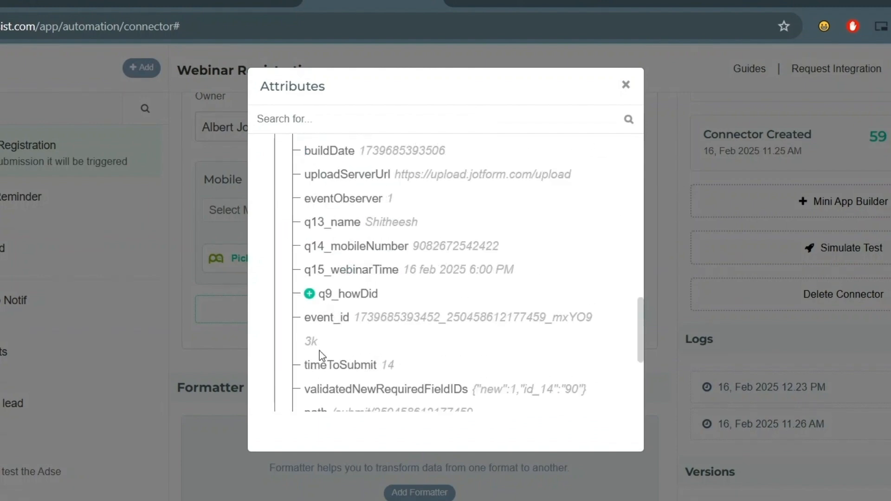
{"action": "left_click", "coordinate": [333, 246]}
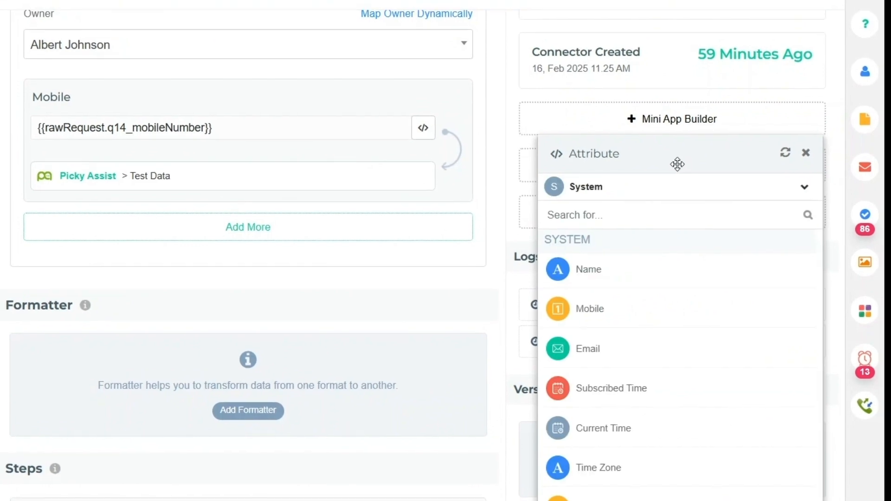
{"action": "left_click_drag", "start_coordinate": [847, 248], "coordinate": [814, 144]}
{"action": "left_click", "coordinate": [606, 247]}
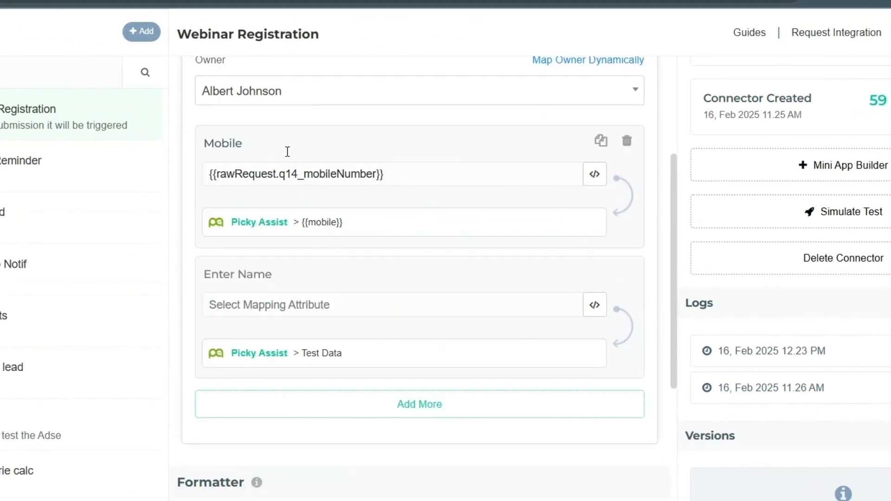
- Add a second mapping named 'Name' and expand rawRequest to choose its field
{"action": "left_click", "coordinate": [287, 151]}
{"action": "type", "text": "Name"}
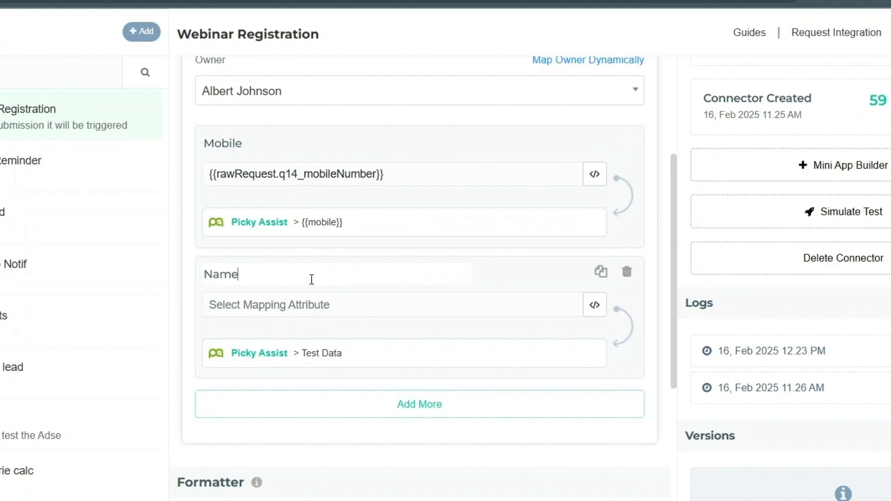
{"action": "left_click", "coordinate": [596, 304]}
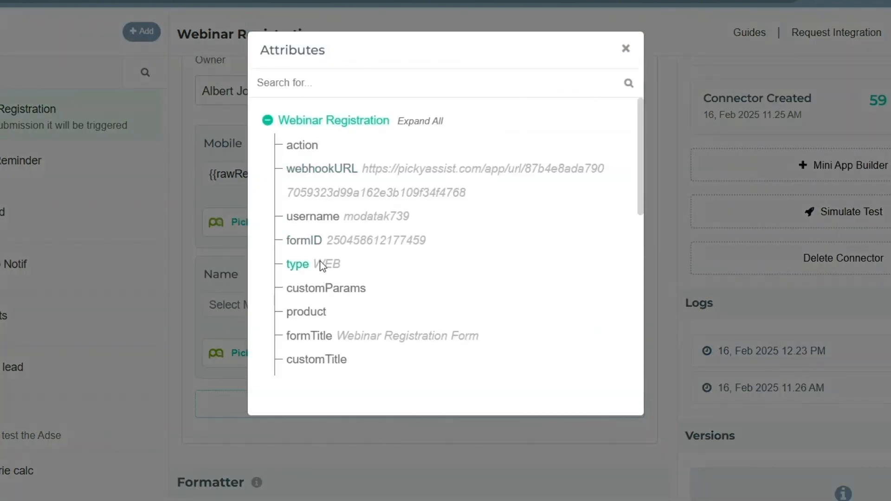
{"action": "scroll", "coordinate": [323, 273], "scroll_direction": "down", "scroll_amount": 8}
{"action": "left_click", "coordinate": [291, 169]}
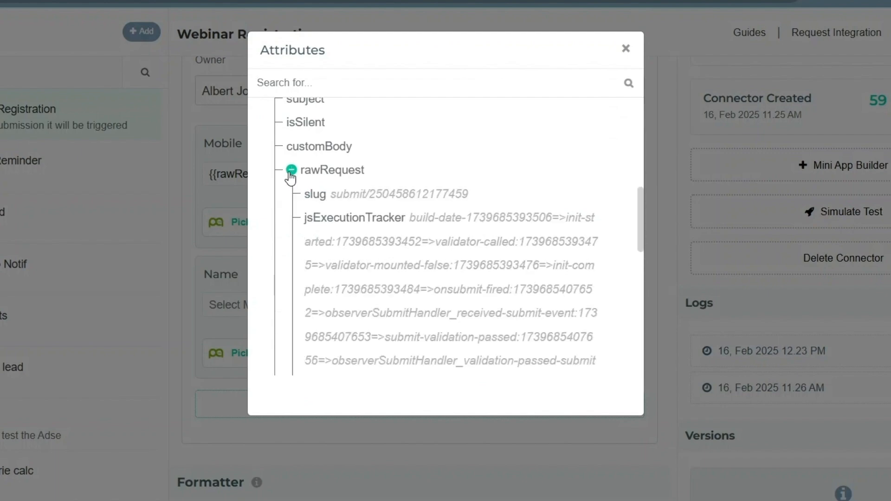
{"action": "scroll", "coordinate": [325, 242], "scroll_direction": "down", "scroll_amount": 4}
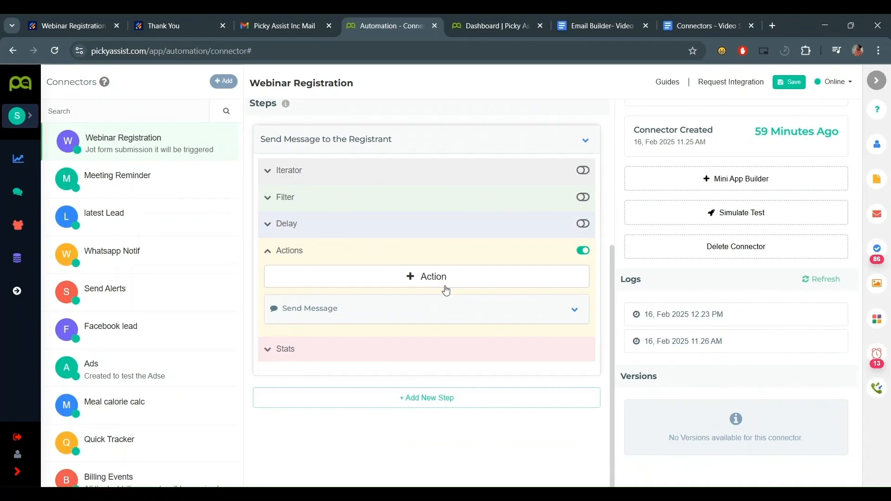
- Add an Add Tag action to the step, found by searching 'tag'
{"action": "left_click", "coordinate": [420, 276]}
{"action": "left_click", "coordinate": [399, 300]}
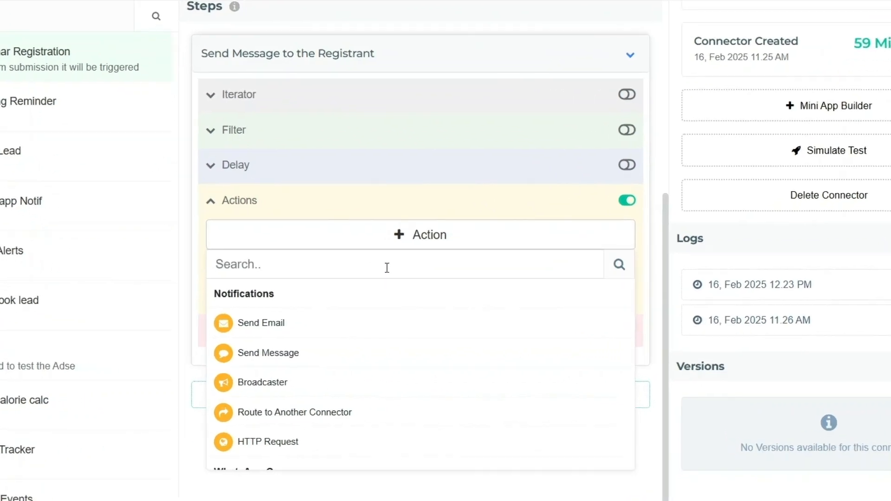
{"action": "type", "text": "tag"}
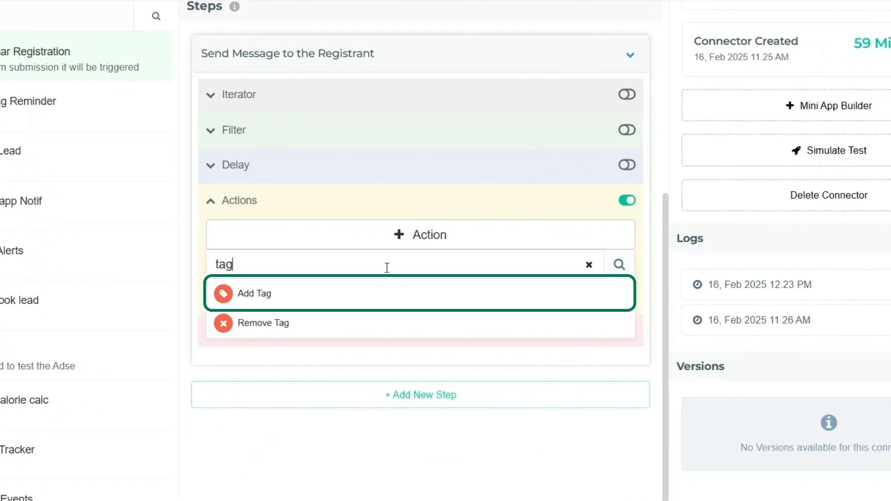
{"action": "left_click", "coordinate": [328, 296]}
{"action": "scroll", "coordinate": [410, 221], "scroll_direction": "down", "scroll_amount": 4}
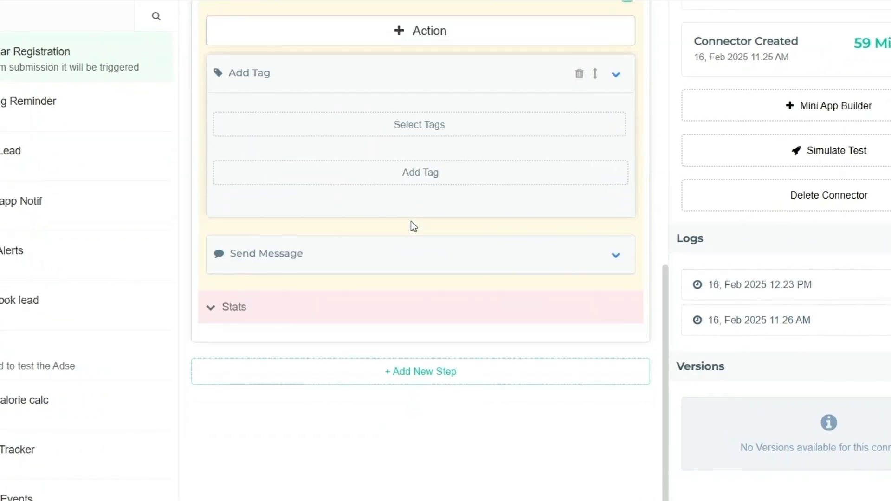
{"action": "scroll", "coordinate": [330, 160], "scroll_direction": "up", "scroll_amount": 2}
- Create and save a red 'Webinar Registration' tag, then collapse the Add Tag card
{"action": "left_click", "coordinate": [434, 238]}
{"action": "scroll", "coordinate": [434, 239], "scroll_direction": "down", "scroll_amount": 2}
{"action": "left_click", "coordinate": [434, 239]}
{"action": "type", "text": "Webinar Registration"}
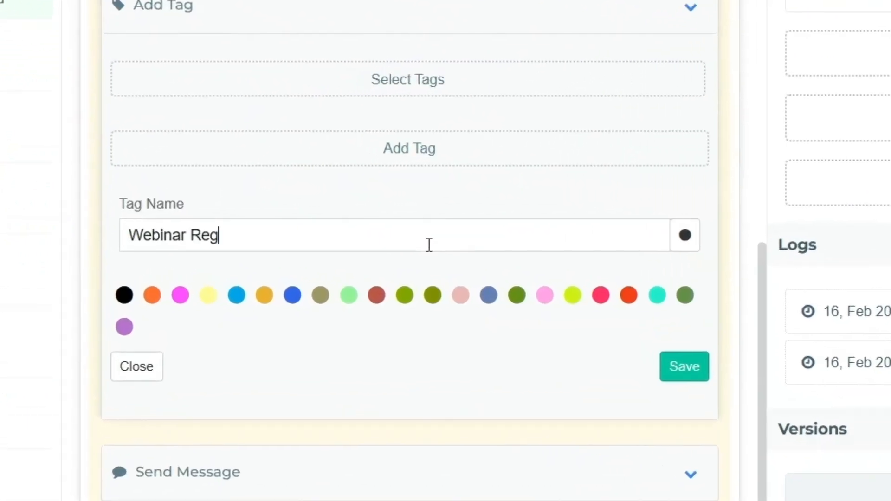
{"action": "left_click", "coordinate": [600, 295]}
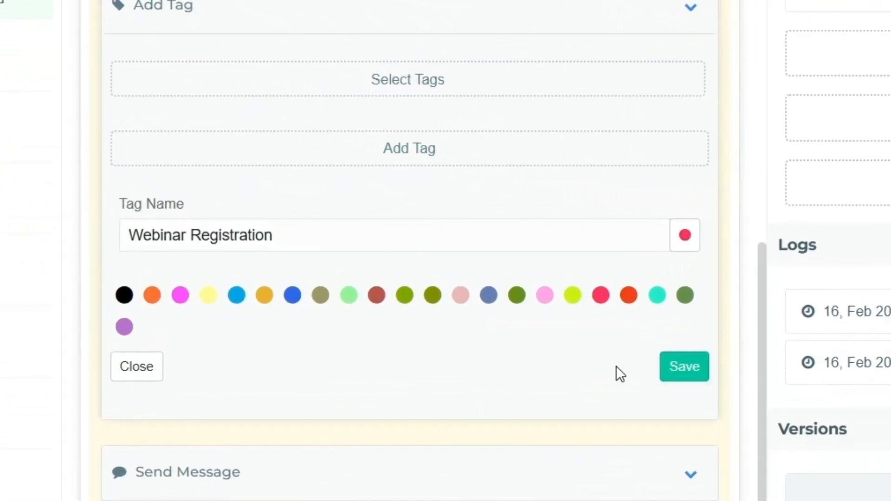
{"action": "left_click", "coordinate": [683, 369]}
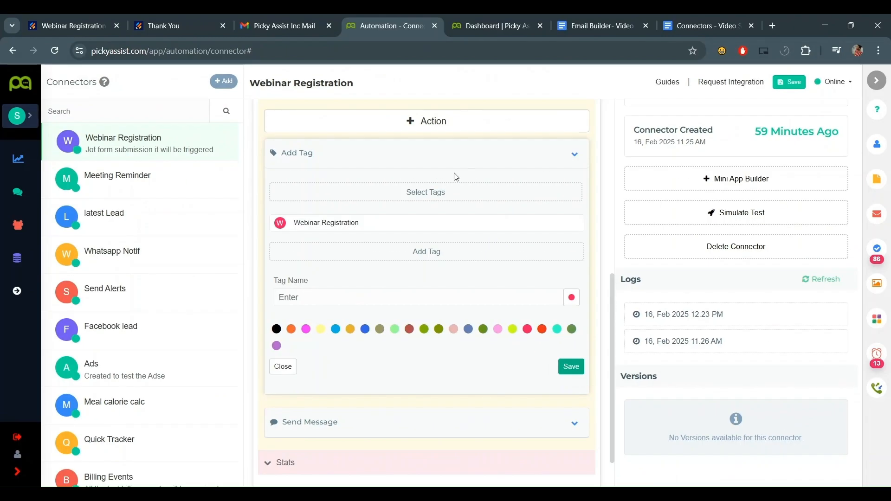
{"action": "left_click", "coordinate": [478, 259]}
{"action": "scroll", "coordinate": [487, 260], "scroll_direction": "up", "scroll_amount": 1}
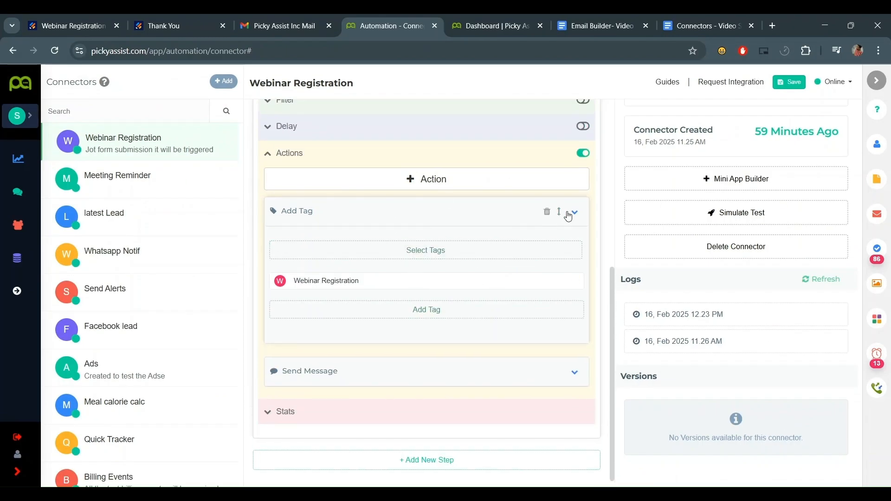
{"action": "left_click", "coordinate": [574, 215]}
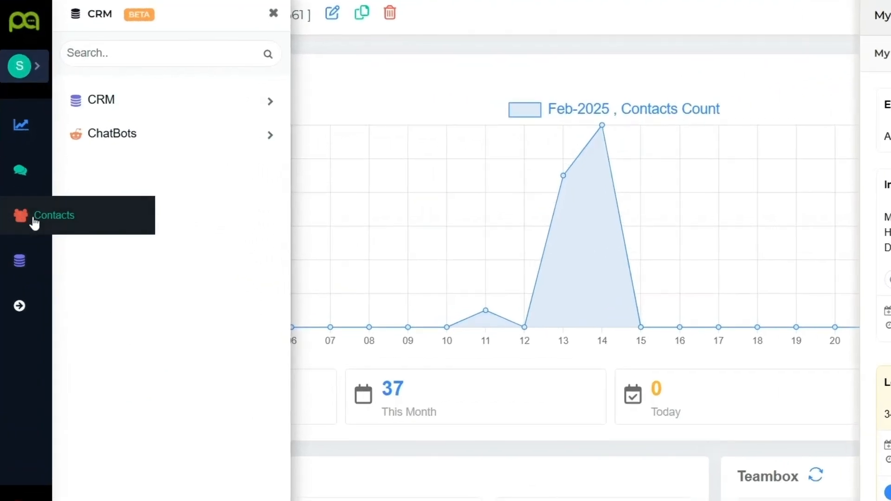
- Search Contacts for the registrant's phone number and widen the Tags column to read its tag
{"action": "left_click", "coordinate": [36, 223]}
{"action": "left_click", "coordinate": [501, 19]}
{"action": "key", "text": "ctrl+v"}
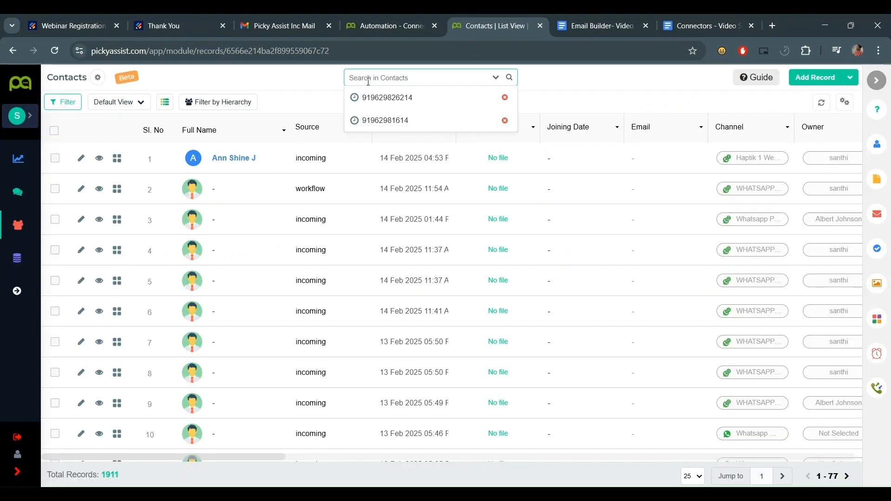
{"action": "key", "text": "Return"}
{"action": "left_click_drag", "start_coordinate": [278, 458], "coordinate": [450, 466]}
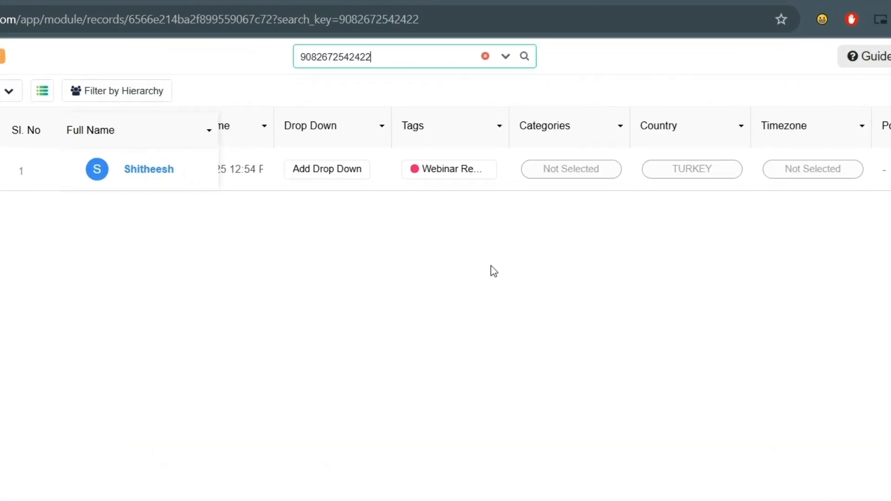
{"action": "left_click_drag", "start_coordinate": [509, 125], "coordinate": [577, 126]}
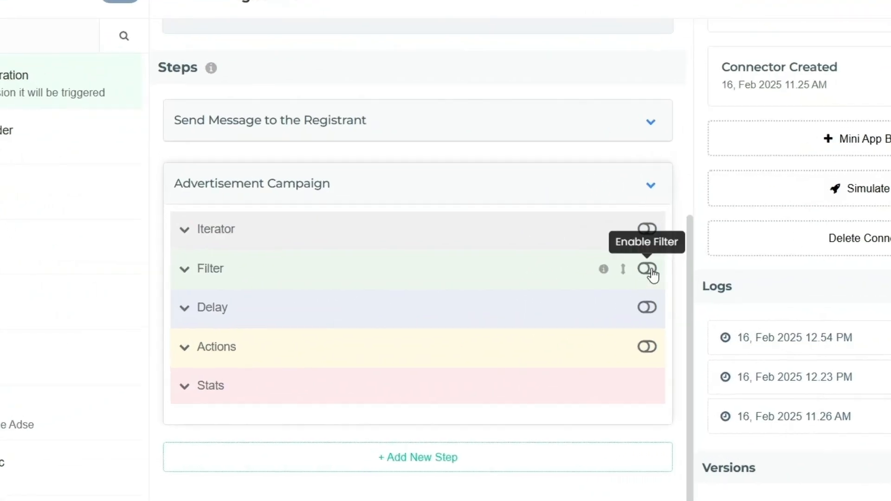
- Turn on the step's Filter using Webinar Registration → rawRequest → q9_howDid → 0 as the variable
{"action": "left_click", "coordinate": [649, 270]}
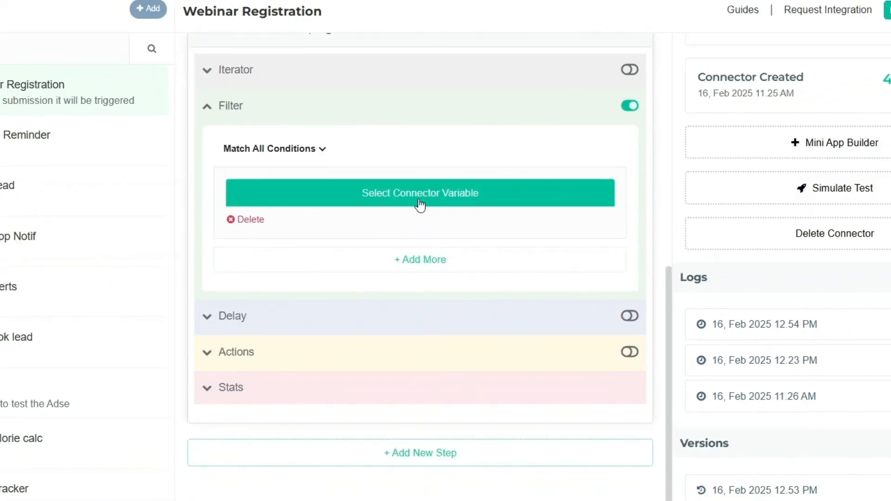
{"action": "left_click", "coordinate": [420, 194]}
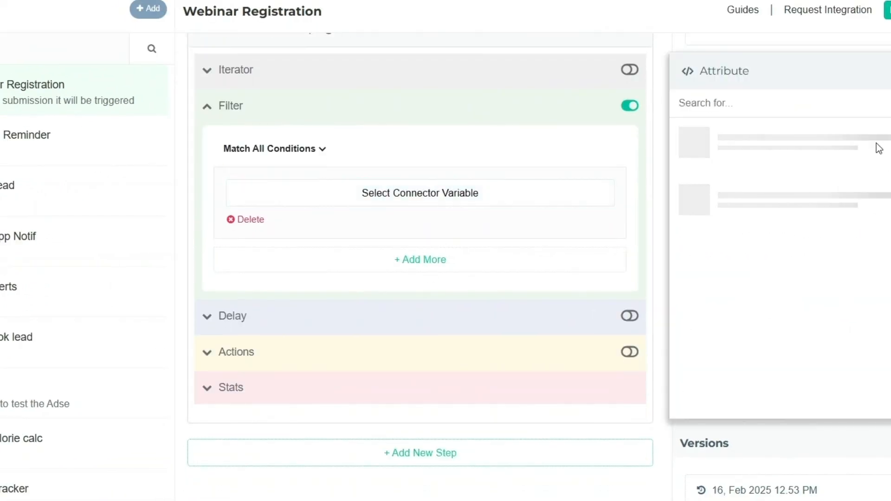
{"action": "left_click", "coordinate": [660, 117]}
{"action": "left_click", "coordinate": [621, 178]}
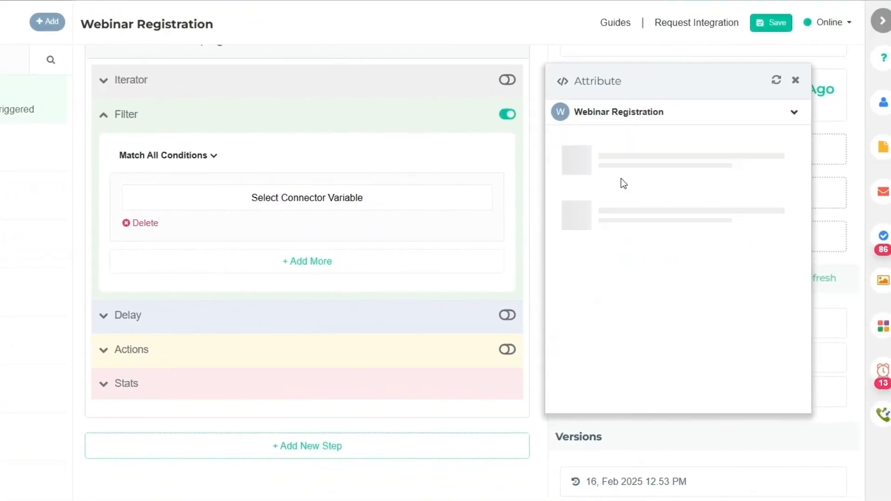
{"action": "scroll", "coordinate": [604, 273], "scroll_direction": "down", "scroll_amount": 5}
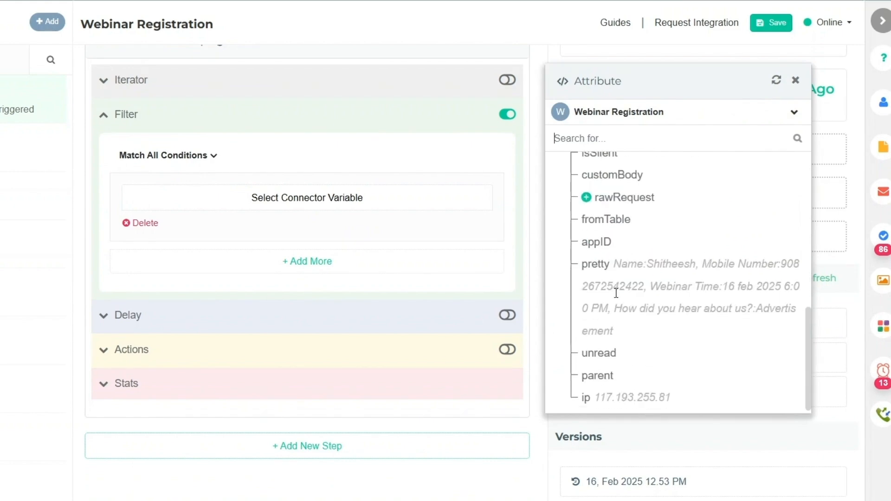
{"action": "left_click", "coordinate": [586, 198]}
{"action": "scroll", "coordinate": [656, 274], "scroll_direction": "down", "scroll_amount": 2}
{"action": "scroll", "coordinate": [655, 274], "scroll_direction": "down", "scroll_amount": 5}
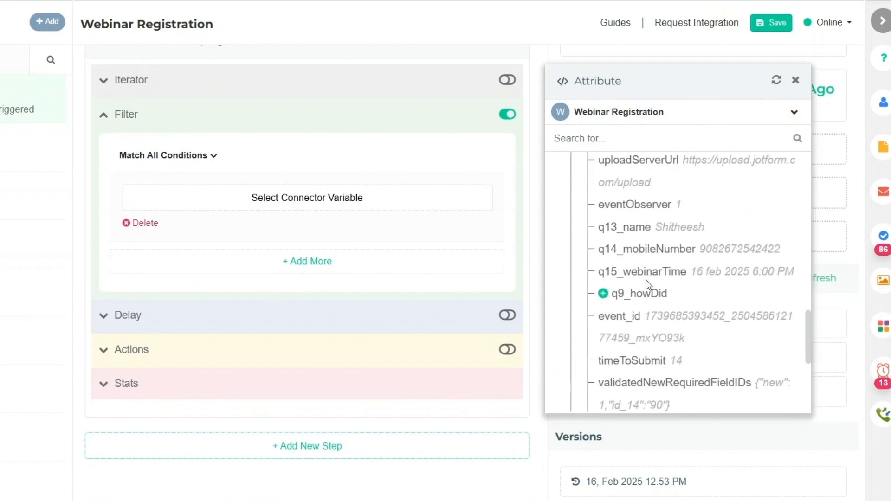
{"action": "left_click", "coordinate": [603, 294]}
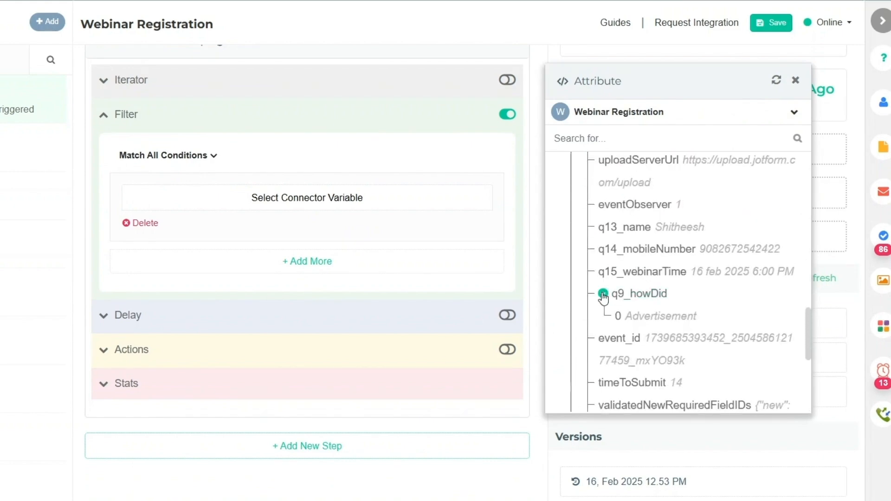
{"action": "left_click", "coordinate": [620, 318]}
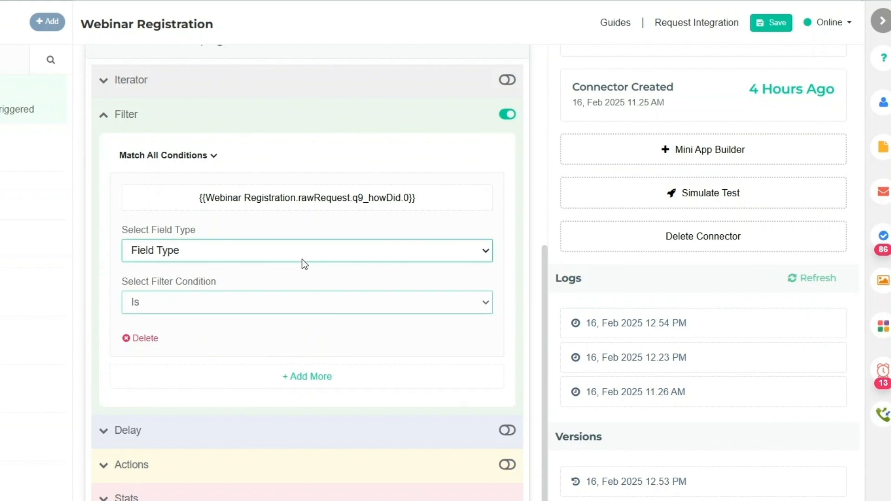
- Compare it as Text against 'Advertisement' with Case Insensitive ticked
{"action": "left_click", "coordinate": [300, 285]}
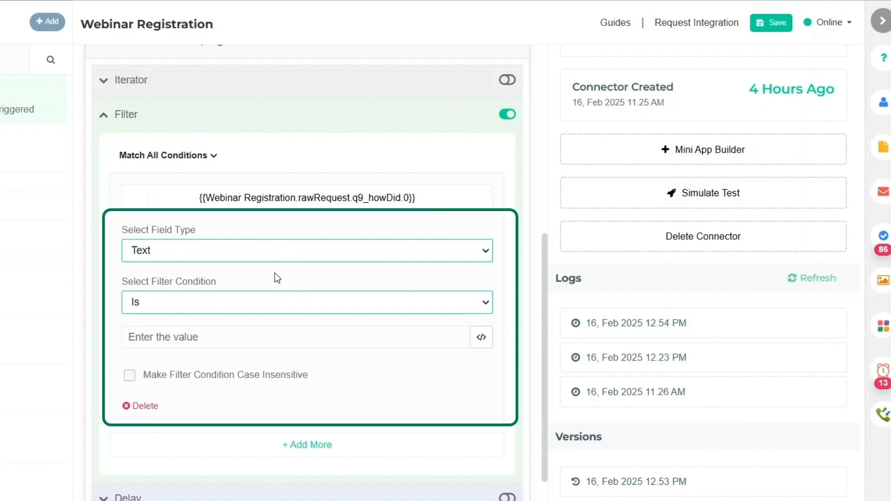
{"action": "left_click", "coordinate": [200, 341]}
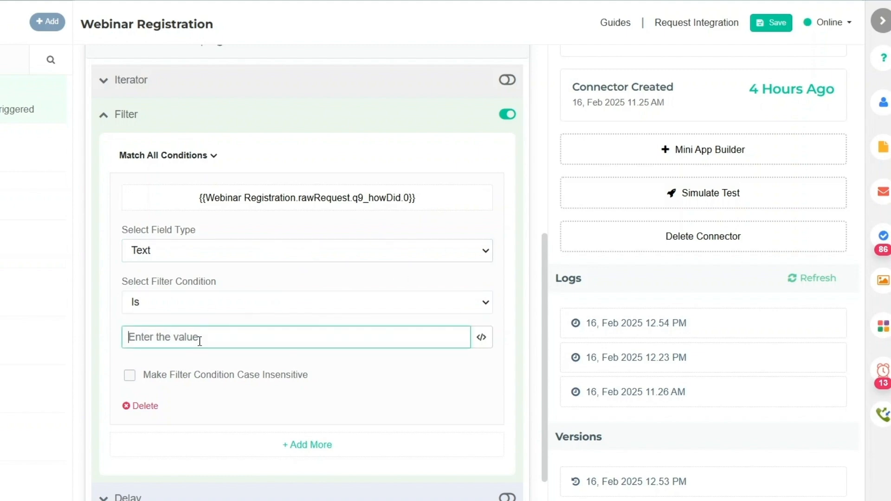
{"action": "type", "text": "Advertisement"}
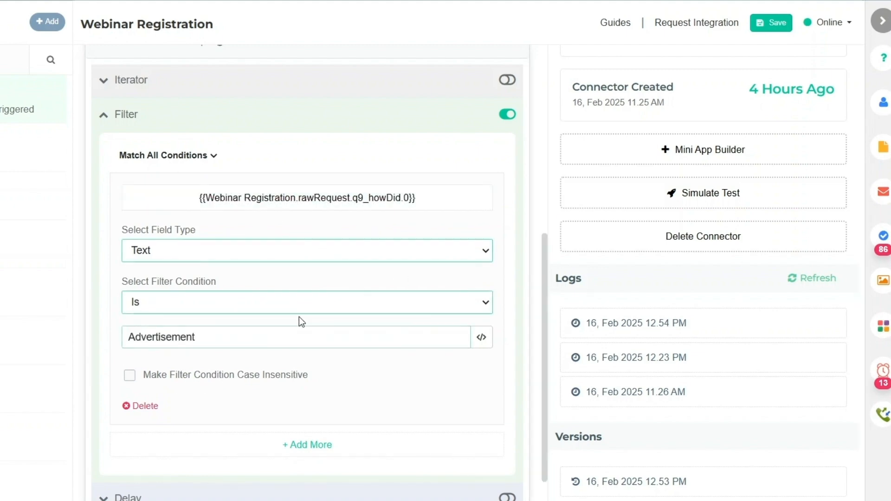
{"action": "left_click", "coordinate": [130, 375]}
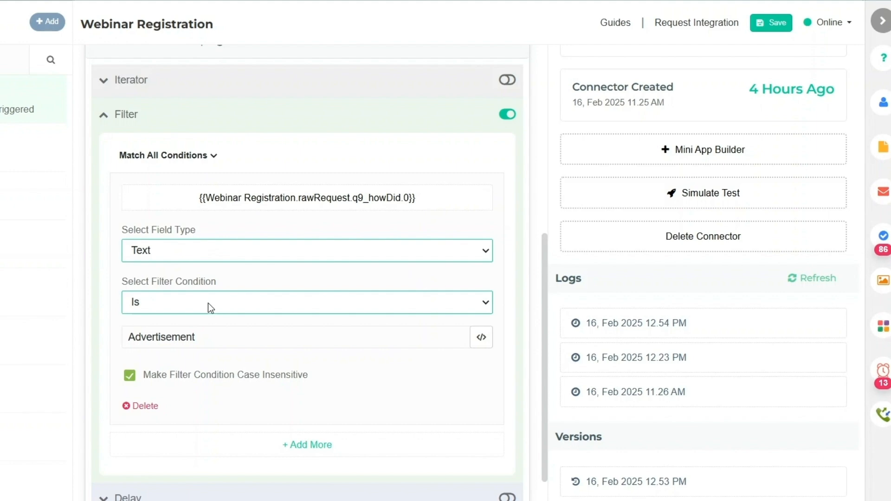
{"action": "scroll", "coordinate": [239, 262], "scroll_direction": "down", "scroll_amount": 2}
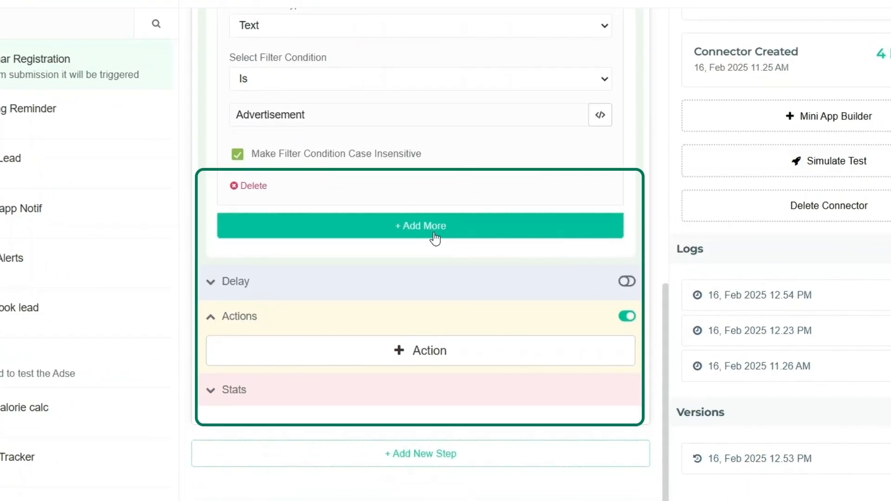
- Add a second filter condition, then delete it so only the Advertisement condition remains
{"action": "left_click", "coordinate": [445, 238]}
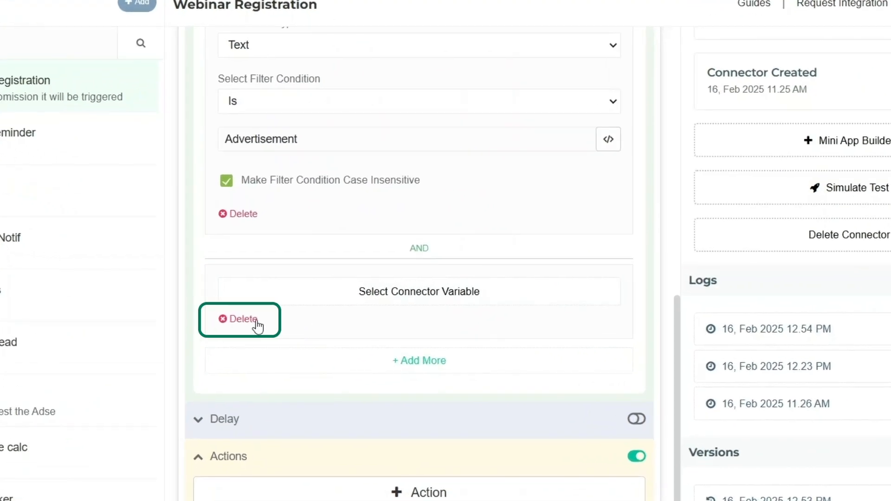
{"action": "left_click", "coordinate": [299, 309]}
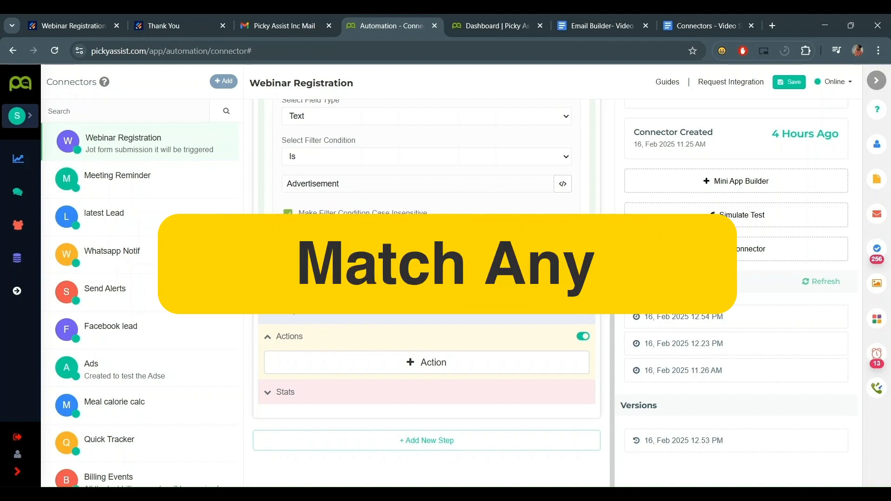
{"action": "scroll", "coordinate": [471, 293], "scroll_direction": "up", "scroll_amount": 2}
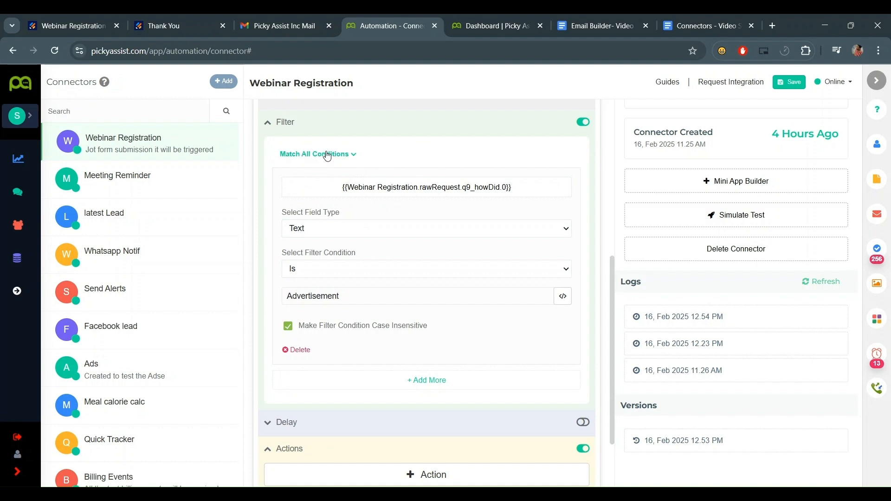
{"action": "scroll", "coordinate": [387, 241], "scroll_direction": "down", "scroll_amount": 4}
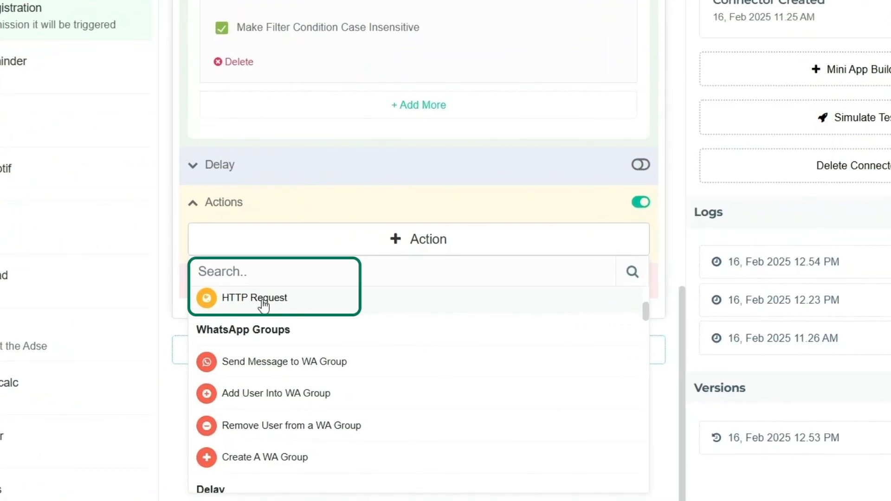
- Add an HTTP Request action and rename it Marketing API
{"action": "left_click", "coordinate": [263, 305]}
{"action": "scroll", "coordinate": [412, 220], "scroll_direction": "down", "scroll_amount": 3}
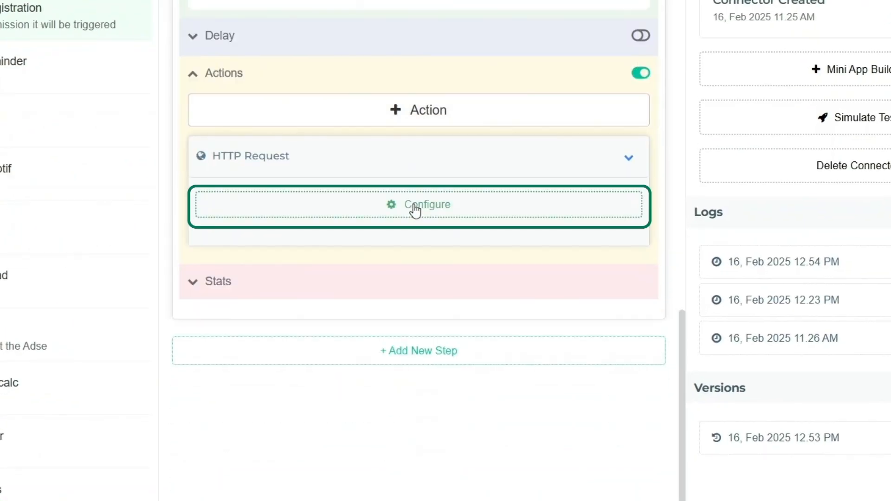
{"action": "left_click", "coordinate": [413, 213]}
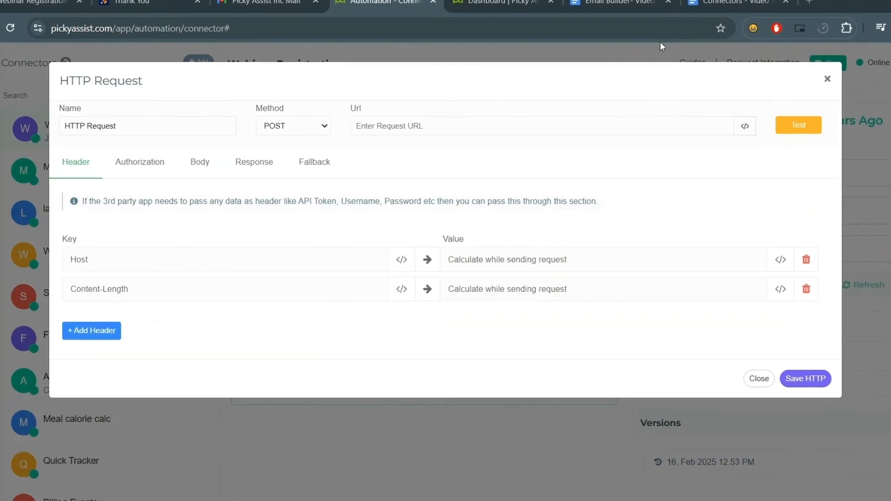
{"action": "double_click", "coordinate": [148, 135]}
{"action": "triple_click", "coordinate": [98, 117]}
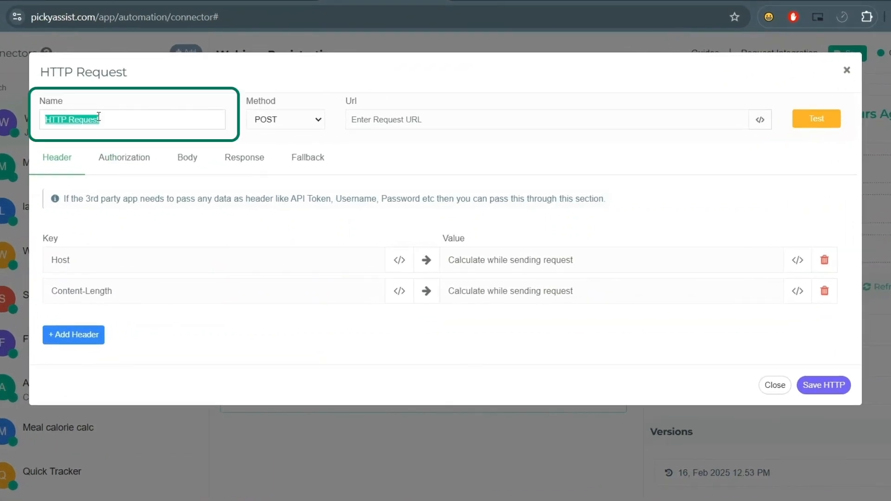
{"action": "key", "text": "BackSpace"}
{"action": "type", "text": "Marketing API"}
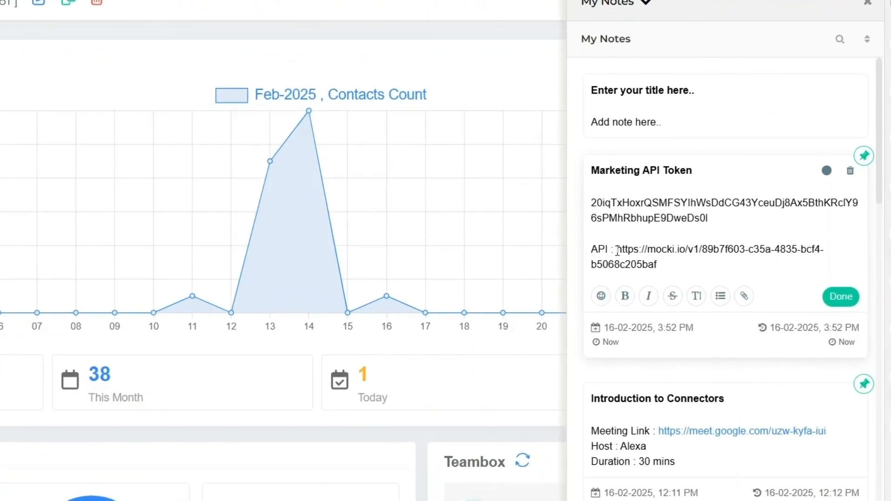
- Paste the saved mocki.io endpoint URL into the request's Url field
{"action": "left_click_drag", "start_coordinate": [617, 251], "coordinate": [637, 278]}
{"action": "key", "text": "ctrl+c"}
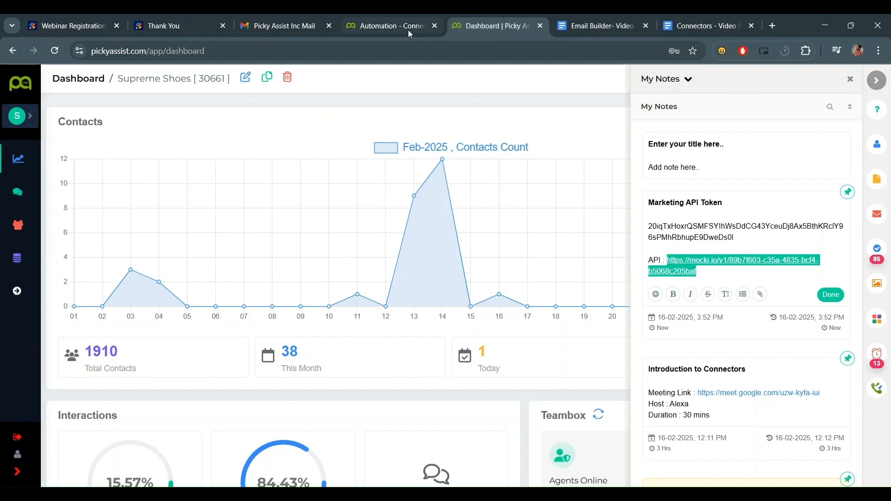
{"action": "left_click", "coordinate": [410, 28]}
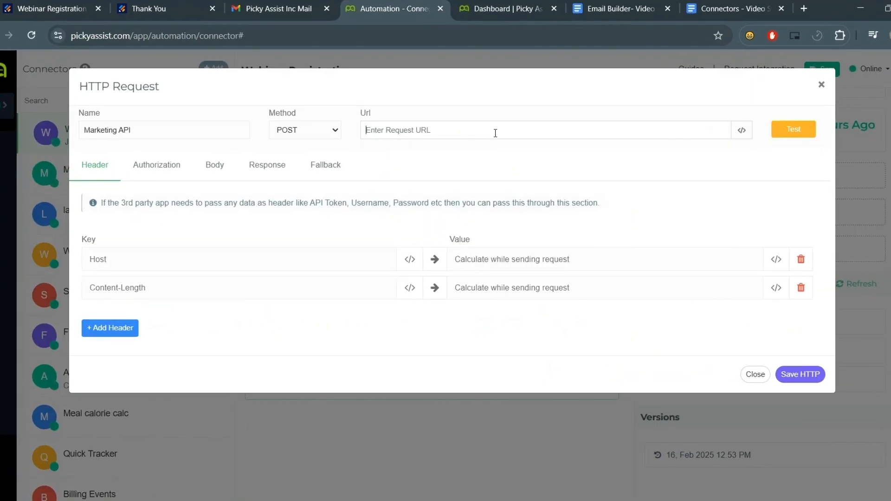
{"action": "left_click", "coordinate": [487, 142]}
{"action": "key", "text": "ctrl+v"}
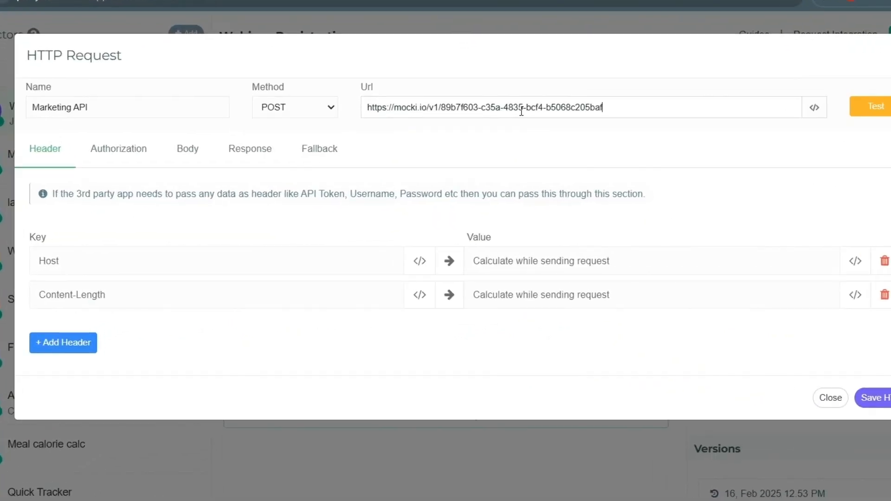
- Add a request header named from with the value Pickyassist
{"action": "left_click", "coordinate": [56, 346]}
{"action": "type", "text": "from"}
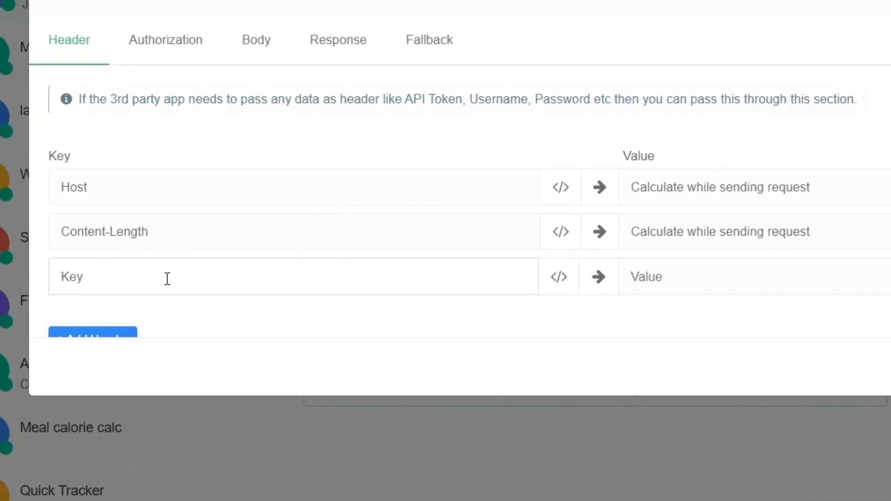
{"action": "left_click", "coordinate": [696, 277]}
{"action": "type", "text": "Pickyassist"}
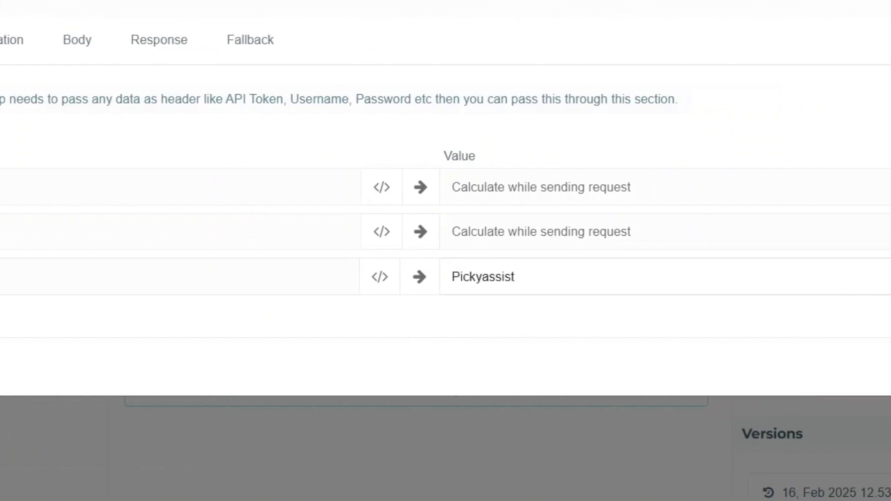
{"action": "left_click", "coordinate": [172, 173]}
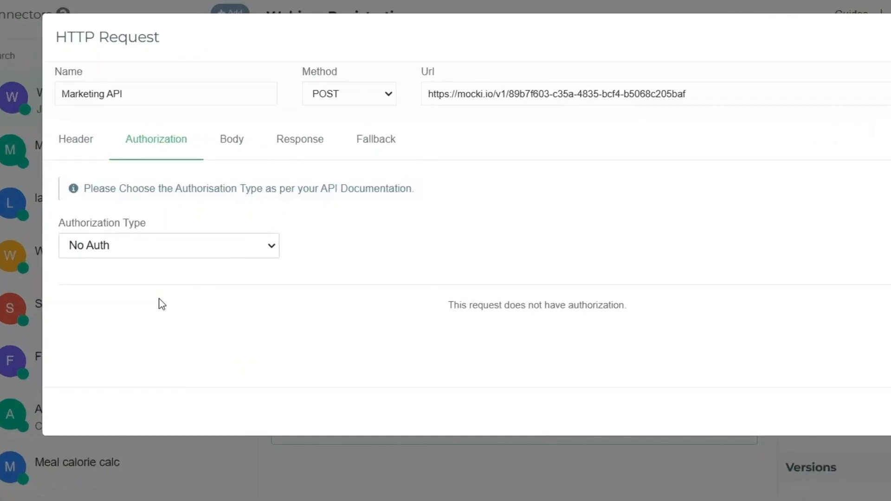
- Set the authorization to Bearer Token using the saved Marketing API token
{"action": "left_click", "coordinate": [174, 285]}
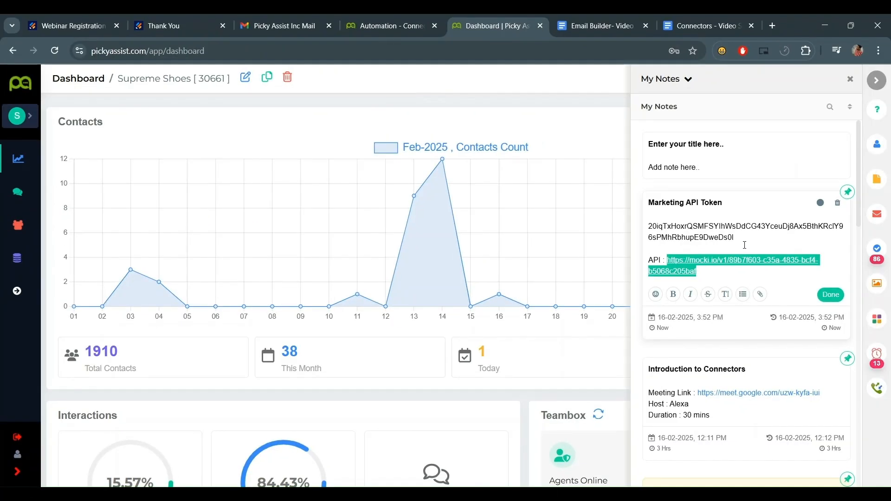
{"action": "left_click_drag", "start_coordinate": [737, 237], "coordinate": [649, 225]}
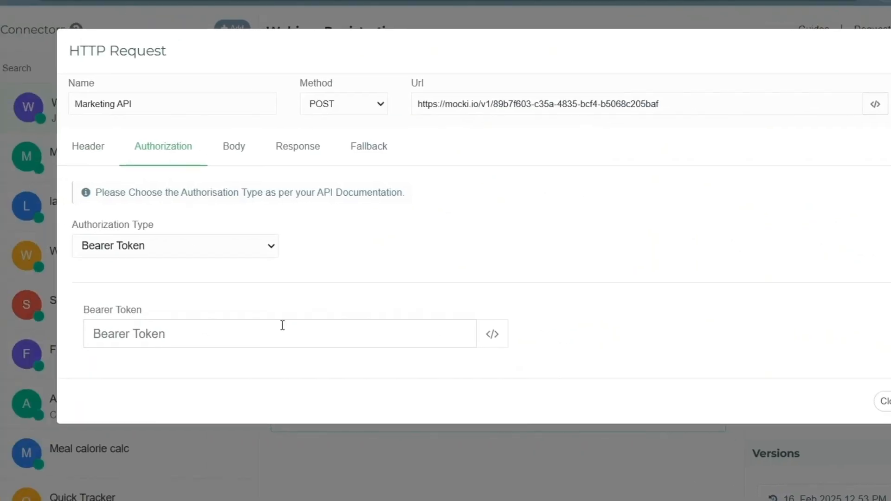
{"action": "key", "text": "ctrl+v"}
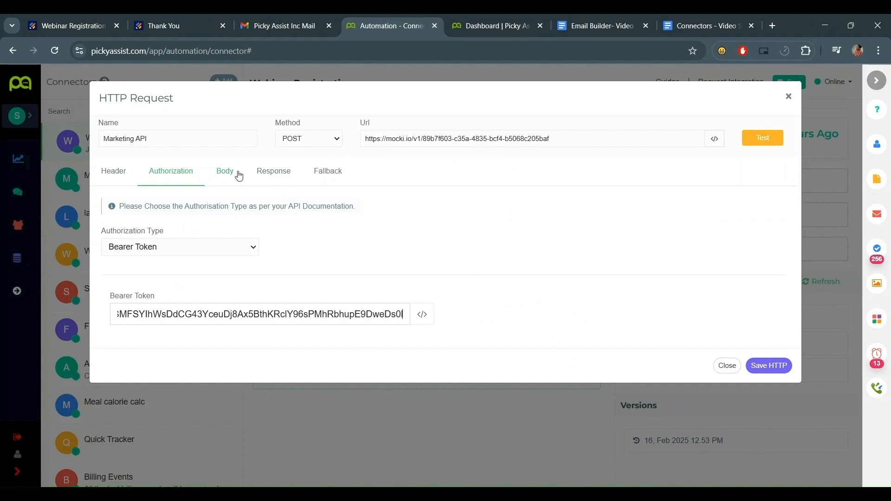
- Switch the body to JSON and map a mobile key to q14_mobileNumber
{"action": "left_click", "coordinate": [238, 174]}
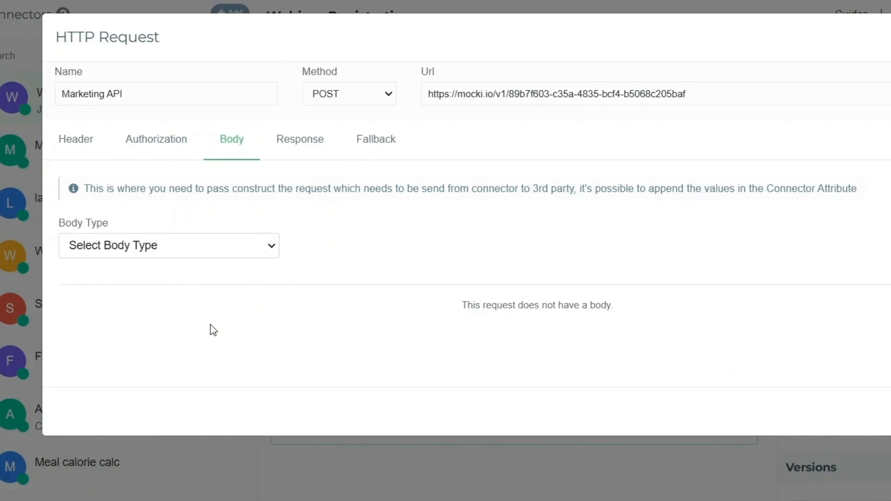
{"action": "left_click", "coordinate": [211, 324]}
{"action": "left_click", "coordinate": [210, 323]}
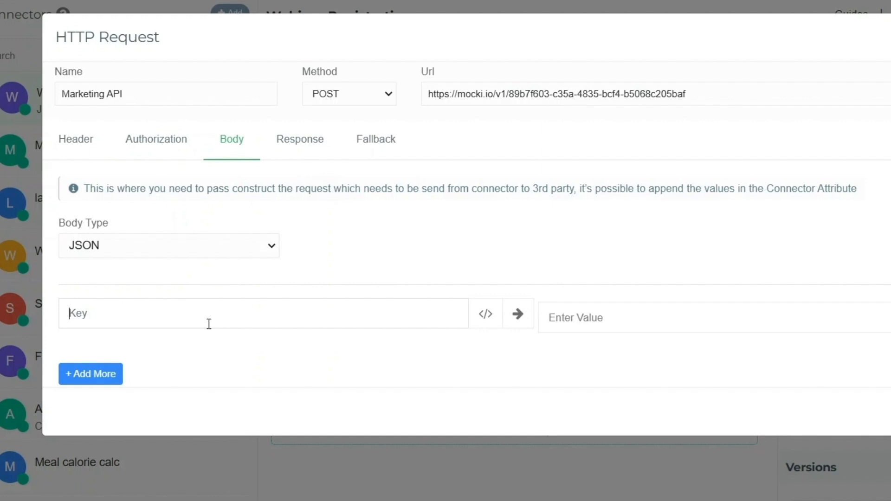
{"action": "type", "text": "mobile"}
{"action": "left_click", "coordinate": [728, 318]}
{"action": "left_click_drag", "start_coordinate": [662, 87], "coordinate": [197, 114]}
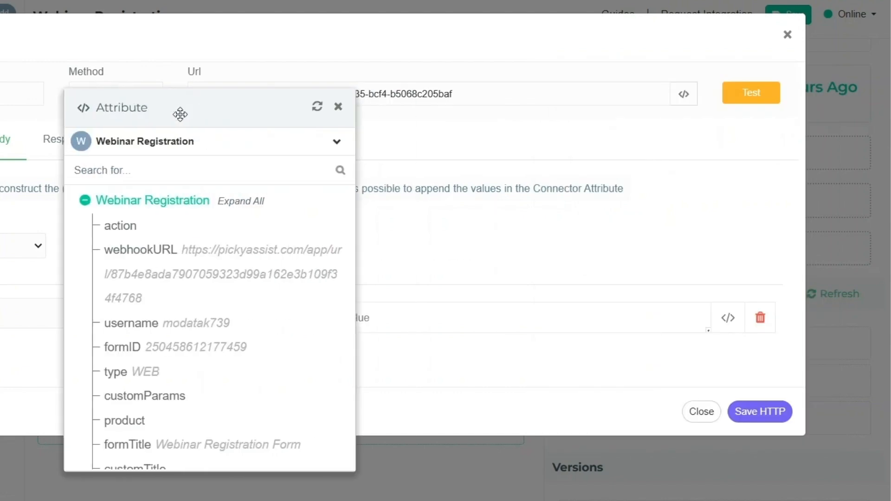
{"action": "scroll", "coordinate": [305, 313], "scroll_direction": "down", "scroll_amount": 5}
{"action": "left_click", "coordinate": [161, 257]}
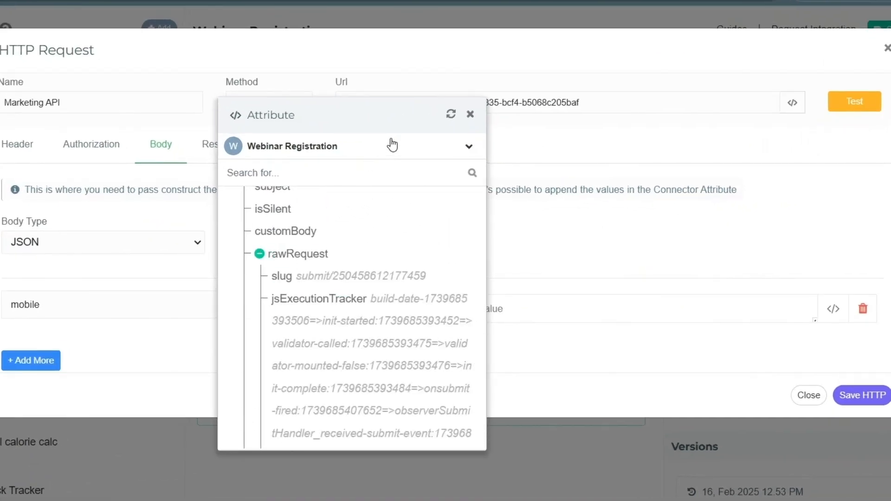
{"action": "left_click_drag", "start_coordinate": [379, 117], "coordinate": [248, 98]}
{"action": "scroll", "coordinate": [223, 348], "scroll_direction": "down", "scroll_amount": 8}
{"action": "left_click", "coordinate": [517, 309]}
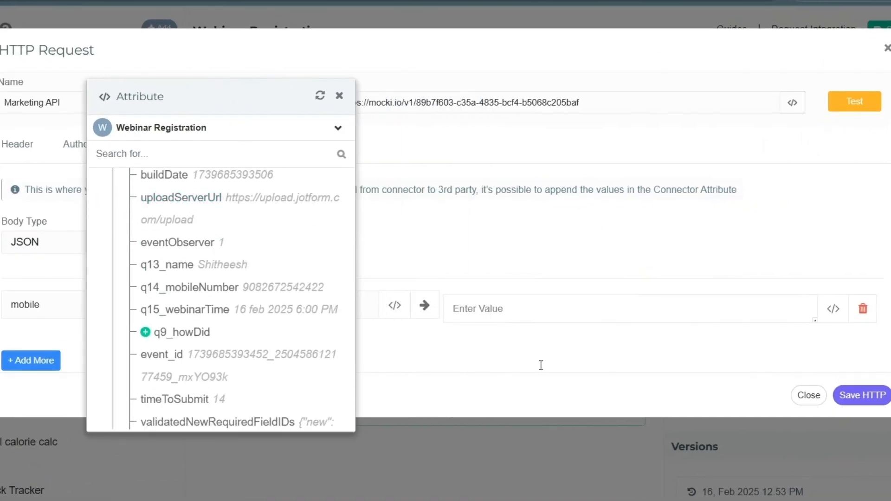
{"action": "left_click", "coordinate": [175, 287]}
- Add a name body key mapped to q13_name
{"action": "left_click", "coordinate": [31, 360]}
{"action": "left_click_drag", "start_coordinate": [208, 103], "coordinate": [259, 78]}
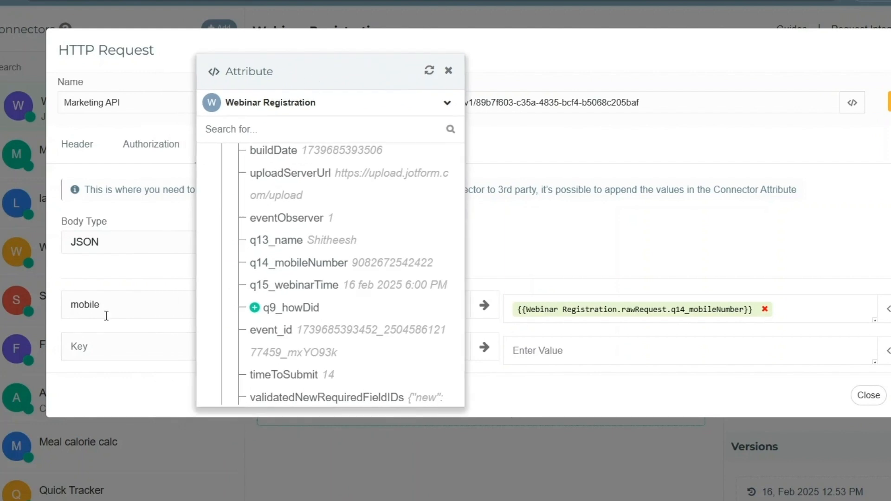
{"action": "type", "text": "name"}
{"action": "left_click", "coordinate": [538, 355]}
{"action": "left_click", "coordinate": [277, 240]}
{"action": "scroll", "coordinate": [365, 320], "scroll_direction": "down", "scroll_amount": 2}
{"action": "scroll", "coordinate": [365, 320], "scroll_direction": "down", "scroll_amount": 3}
{"action": "scroll", "coordinate": [312, 342], "scroll_direction": "up", "scroll_amount": 10}
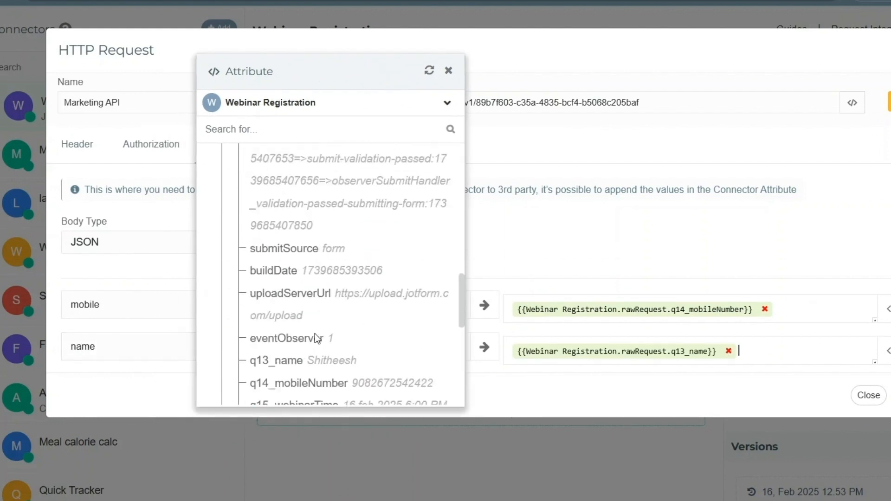
{"action": "scroll", "coordinate": [131, 338], "scroll_direction": "down", "scroll_amount": 1}
{"action": "scroll", "coordinate": [131, 338], "scroll_direction": "down", "scroll_amount": 2}
- Add a tracking_id key mapped to submissionID and test the request
{"action": "left_click", "coordinate": [114, 345]}
{"action": "left_click", "coordinate": [103, 332]}
{"action": "type", "text": "tracking_id"}
{"action": "left_click", "coordinate": [577, 330]}
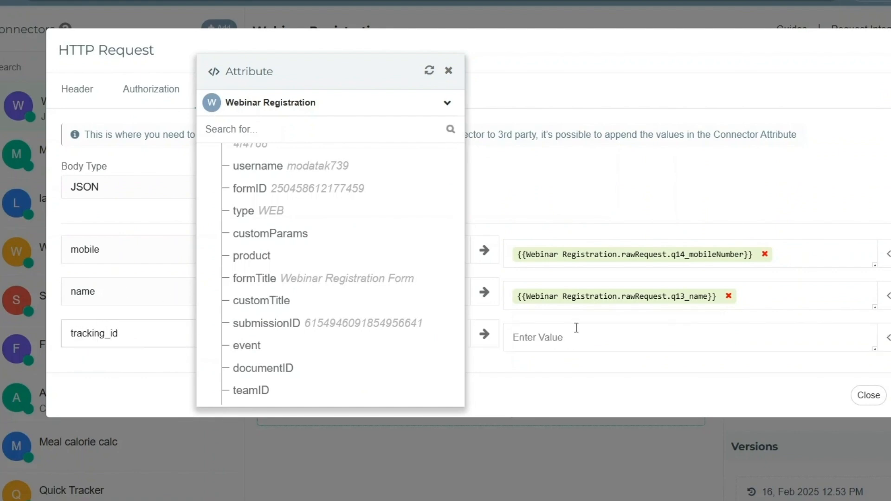
{"action": "left_click", "coordinate": [279, 324]}
{"action": "left_click", "coordinate": [448, 70]}
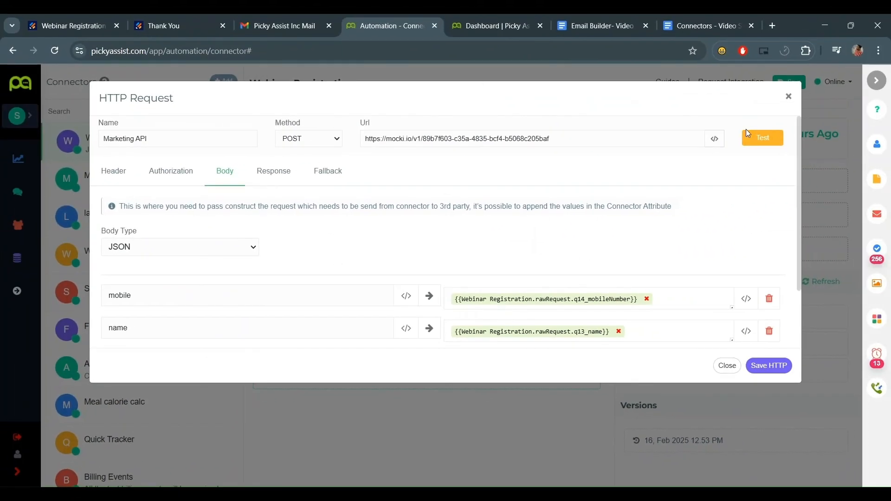
{"action": "left_click", "coordinate": [747, 134]}
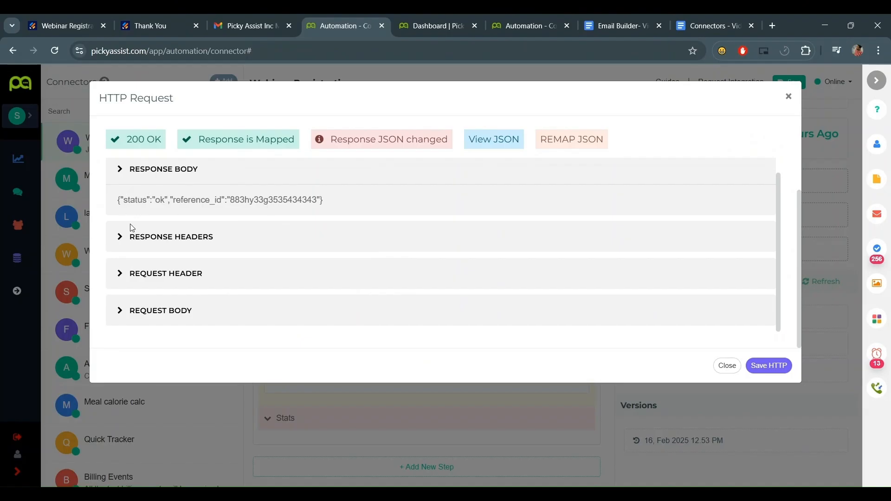
- Review the response headers of the successful test response
{"action": "left_click", "coordinate": [159, 236]}
{"action": "scroll", "coordinate": [175, 228], "scroll_direction": "down", "scroll_amount": 2}
{"action": "scroll", "coordinate": [176, 212], "scroll_direction": "up", "scroll_amount": 1}
{"action": "left_click", "coordinate": [139, 207]}
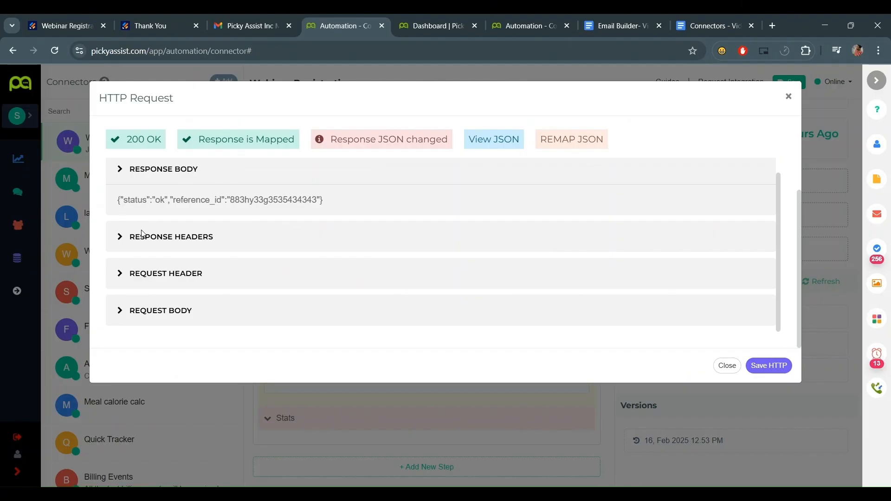
{"action": "left_click", "coordinate": [142, 243]}
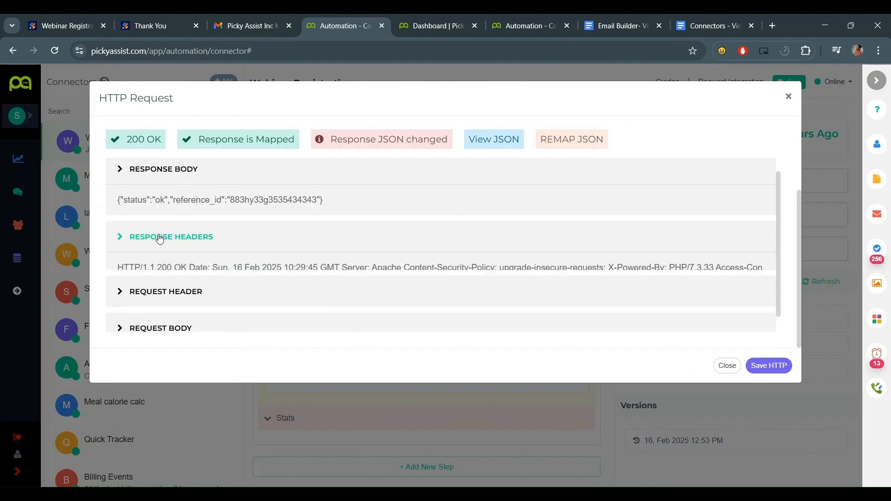
{"action": "scroll", "coordinate": [186, 244], "scroll_direction": "down", "scroll_amount": 2}
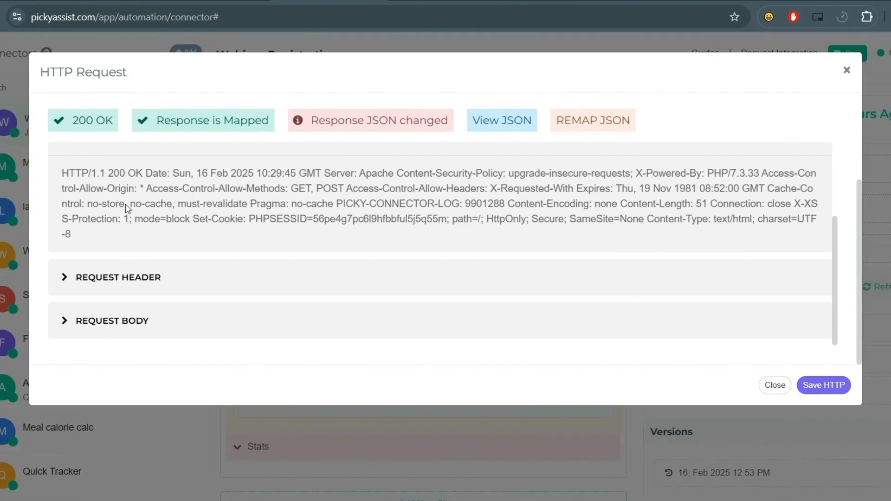
{"action": "scroll", "coordinate": [384, 179], "scroll_direction": "up", "scroll_amount": 3}
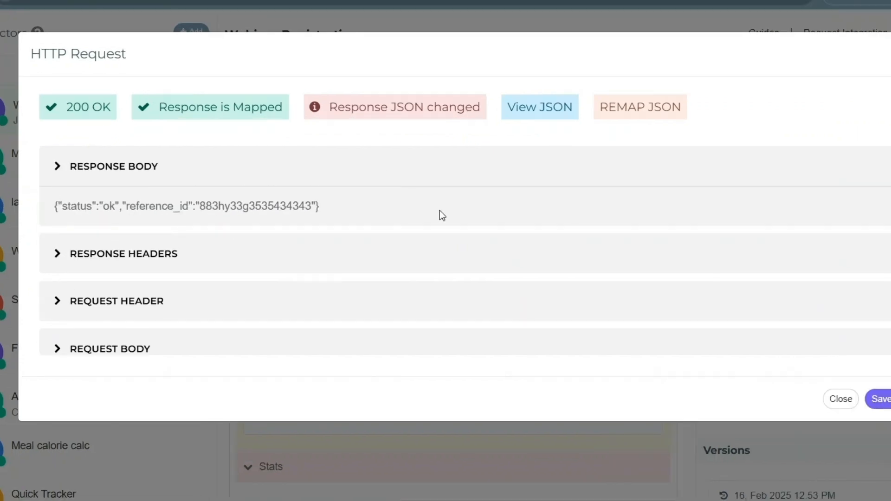
- In the Fallback settings, enter an error-alert email address in Send Email
{"action": "left_click", "coordinate": [322, 147]}
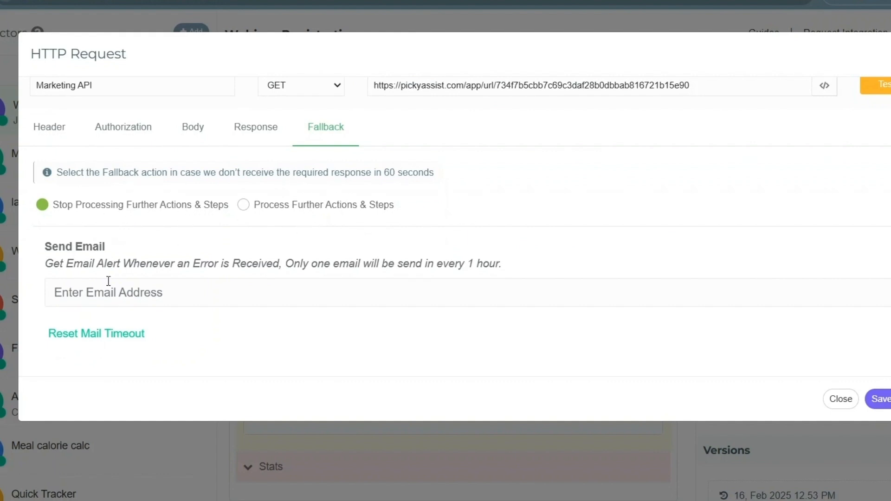
{"action": "scroll", "coordinate": [109, 279], "scroll_direction": "up", "scroll_amount": 1}
{"action": "left_click", "coordinate": [197, 320]}
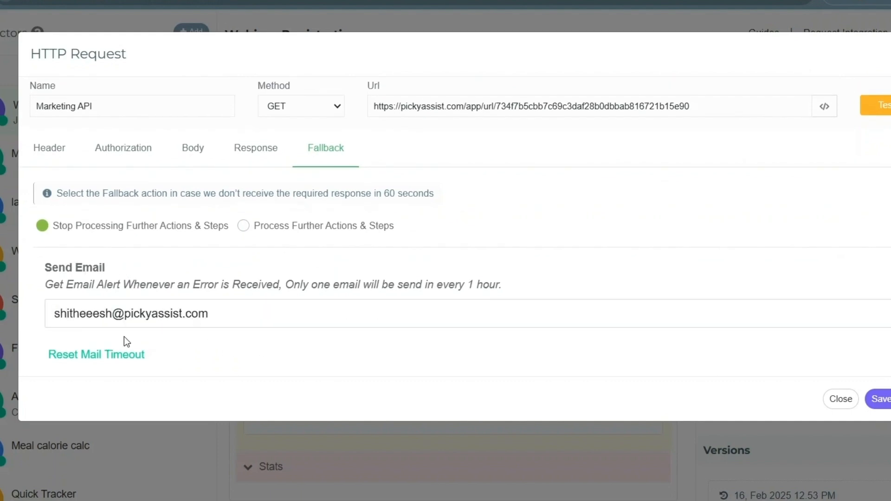
{"action": "scroll", "coordinate": [364, 348], "scroll_direction": "down", "scroll_amount": 1}
{"action": "scroll", "coordinate": [474, 320], "scroll_direction": "up", "scroll_amount": 1}
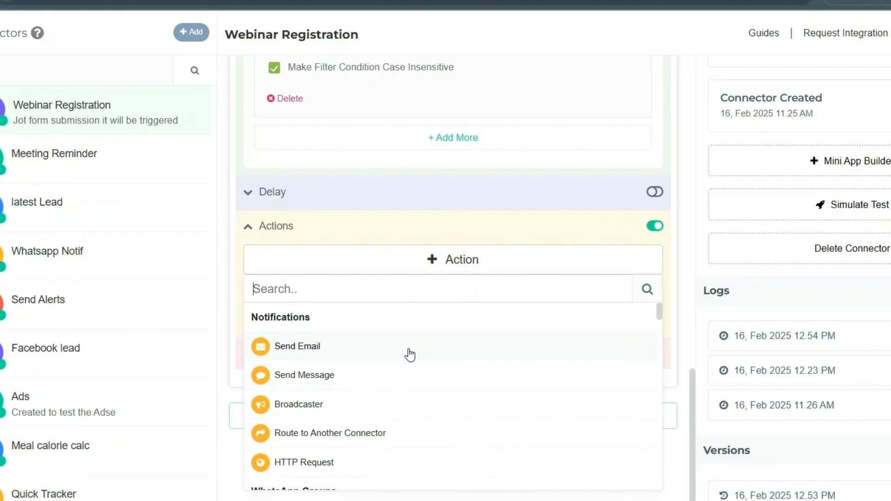
- Add a Send Message action and reload the attributes for its recipient mobile number
{"action": "left_click", "coordinate": [419, 371]}
{"action": "scroll", "coordinate": [592, 372], "scroll_direction": "down", "scroll_amount": 3}
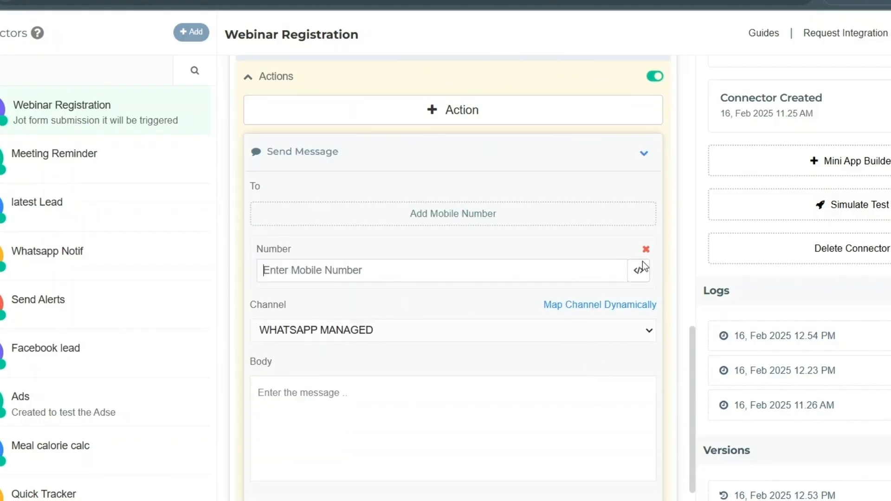
{"action": "left_click", "coordinate": [638, 269]}
{"action": "scroll", "coordinate": [224, 227], "scroll_direction": "down", "scroll_amount": 8}
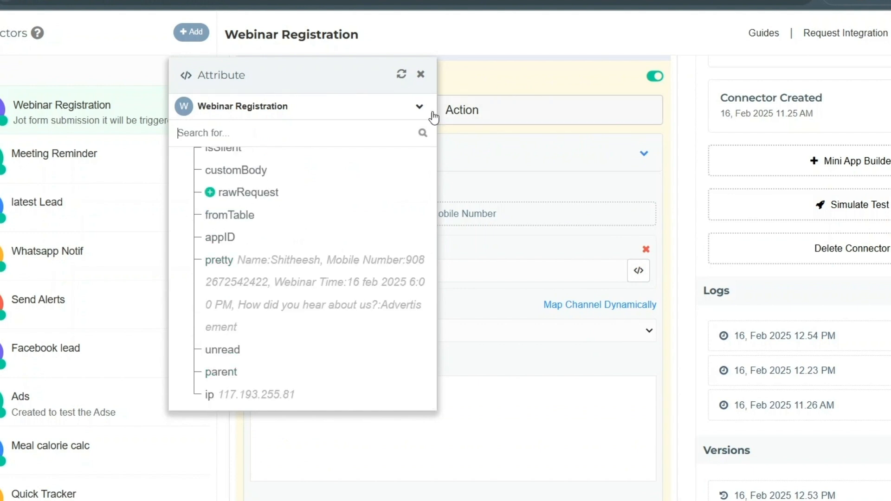
{"action": "left_click", "coordinate": [401, 80]}
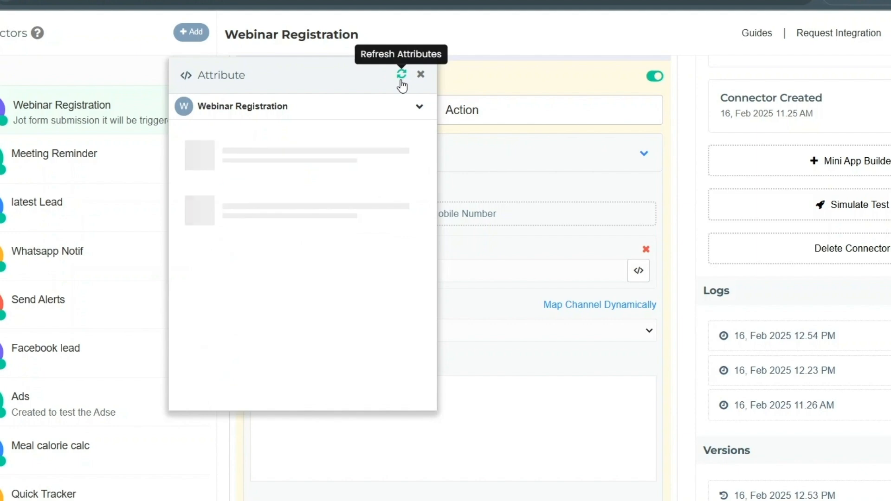
{"action": "scroll", "coordinate": [204, 237], "scroll_direction": "down", "scroll_amount": 8}
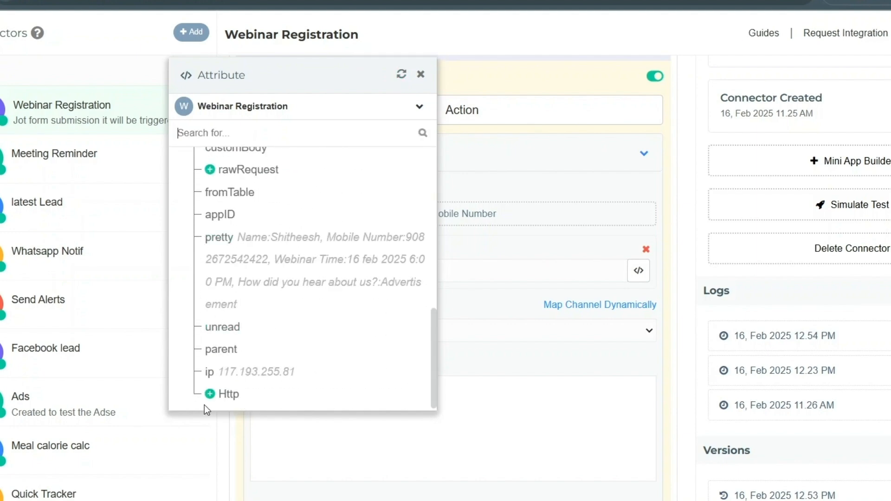
- Expand the Http step's Advertisement Campaign attributes and select the hardcoded bearer token
{"action": "left_click", "coordinate": [210, 393]}
{"action": "scroll", "coordinate": [260, 352], "scroll_direction": "down", "scroll_amount": 1}
{"action": "left_click", "coordinate": [227, 396]}
{"action": "scroll", "coordinate": [325, 324], "scroll_direction": "down", "scroll_amount": 1}
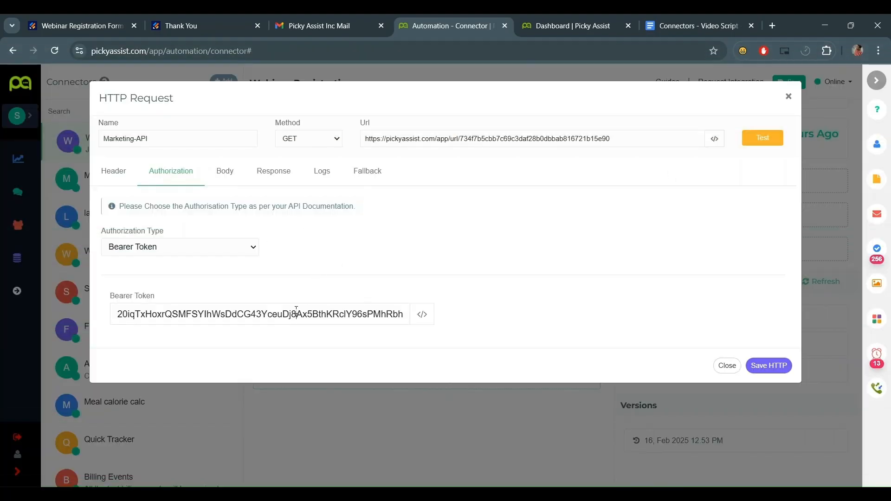
{"action": "double_click", "coordinate": [296, 314]}
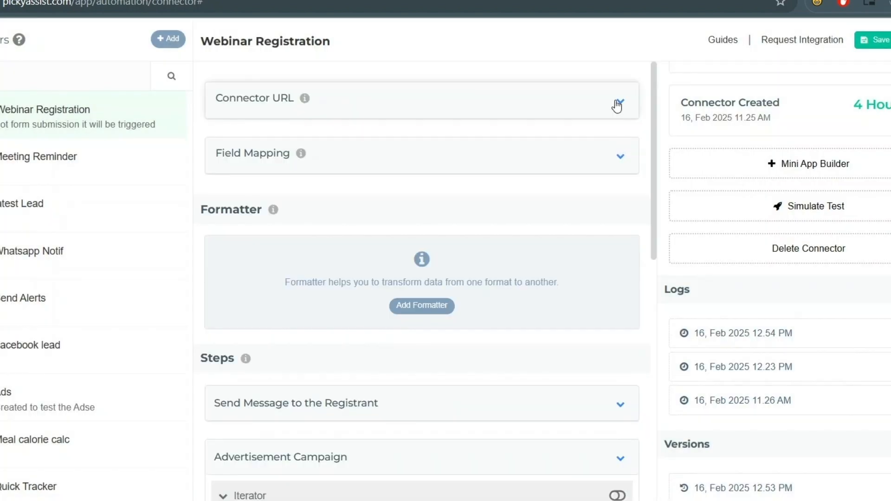
- Under Manage Data, add a marketing_token row holding the pasted token, save, and close
{"action": "left_click", "coordinate": [617, 99]}
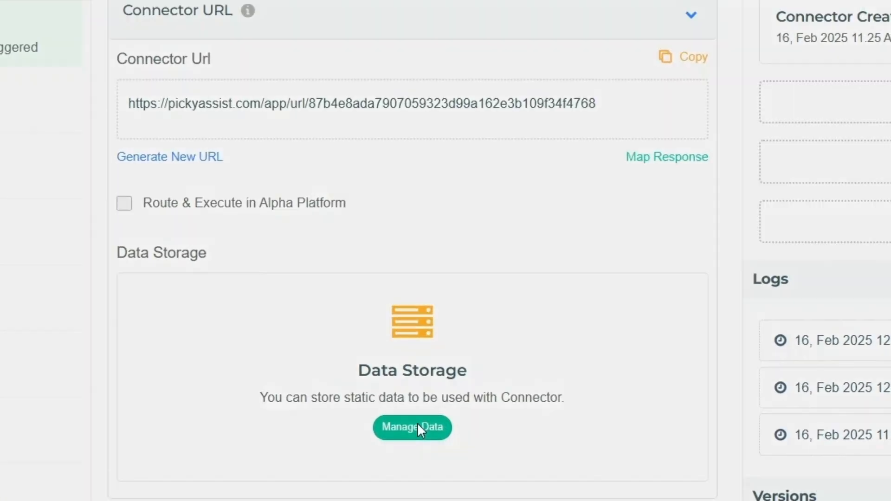
{"action": "left_click", "coordinate": [426, 397]}
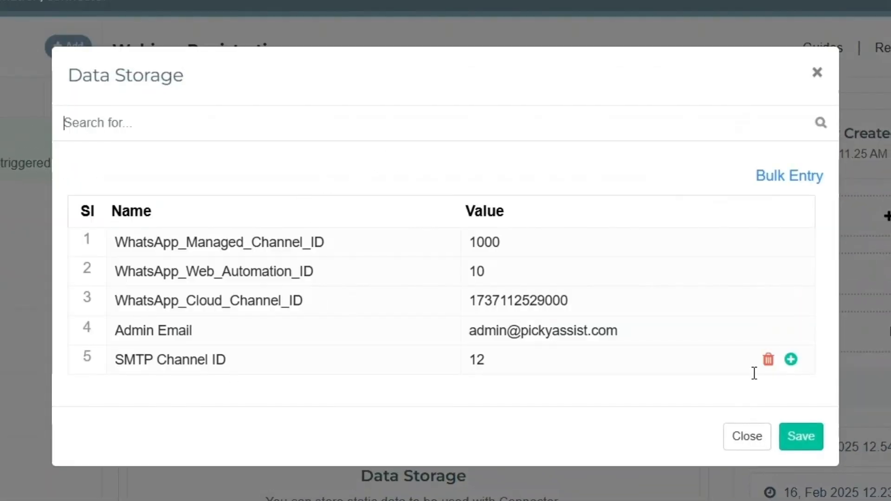
{"action": "left_click", "coordinate": [791, 359]}
{"action": "left_click", "coordinate": [210, 397]}
{"action": "type", "text": "marketing_token"}
{"action": "left_click", "coordinate": [593, 387]}
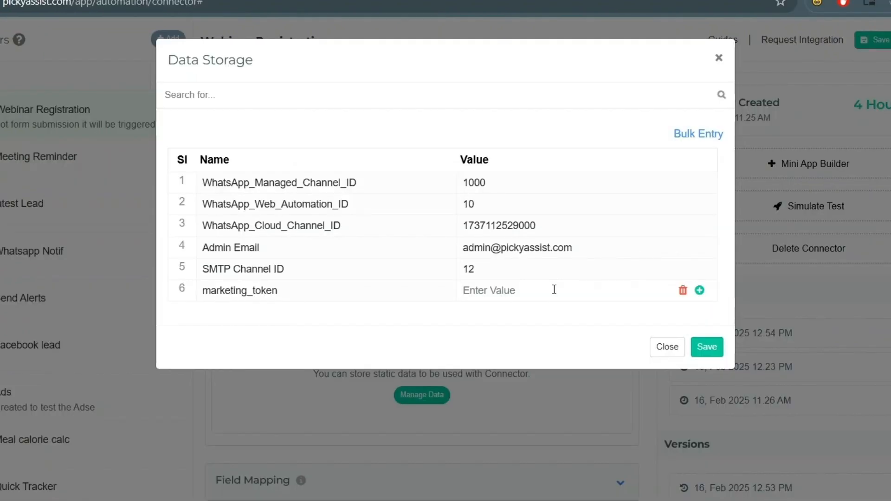
{"action": "key", "text": "ctrl+v"}
{"action": "left_click", "coordinate": [718, 352]}
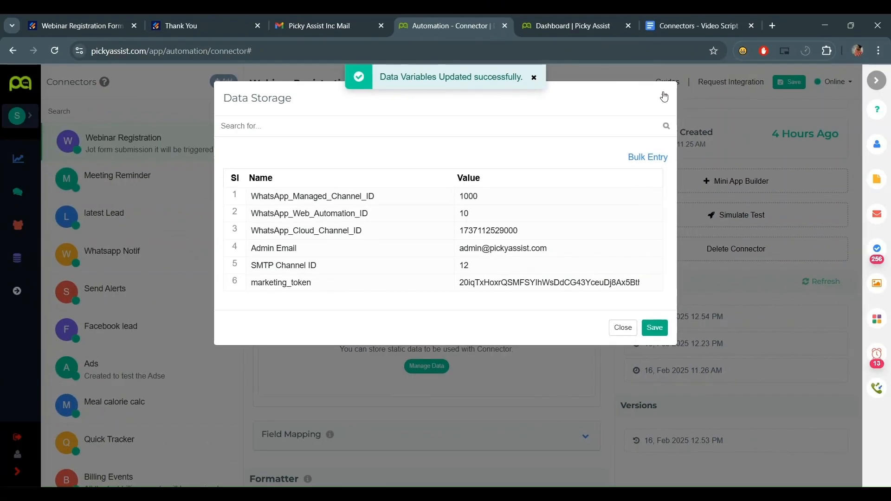
{"action": "left_click", "coordinate": [736, 45]}
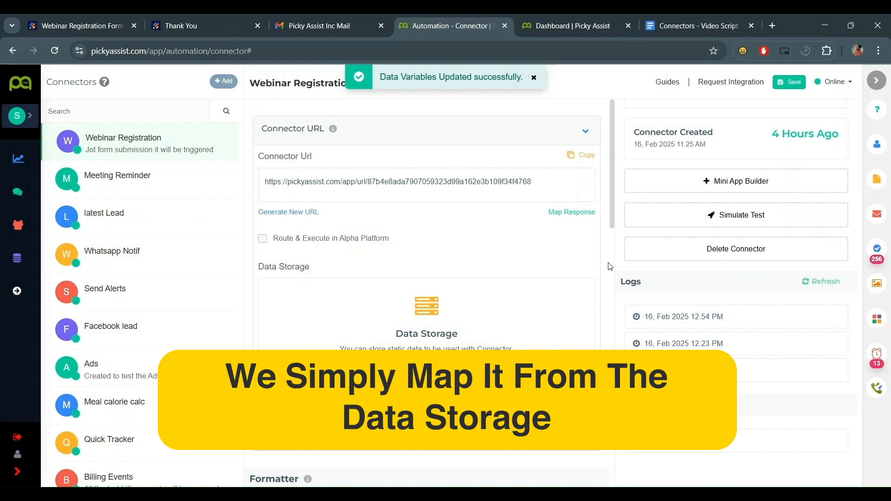
{"action": "scroll", "coordinate": [609, 266], "scroll_direction": "down", "scroll_amount": 10}
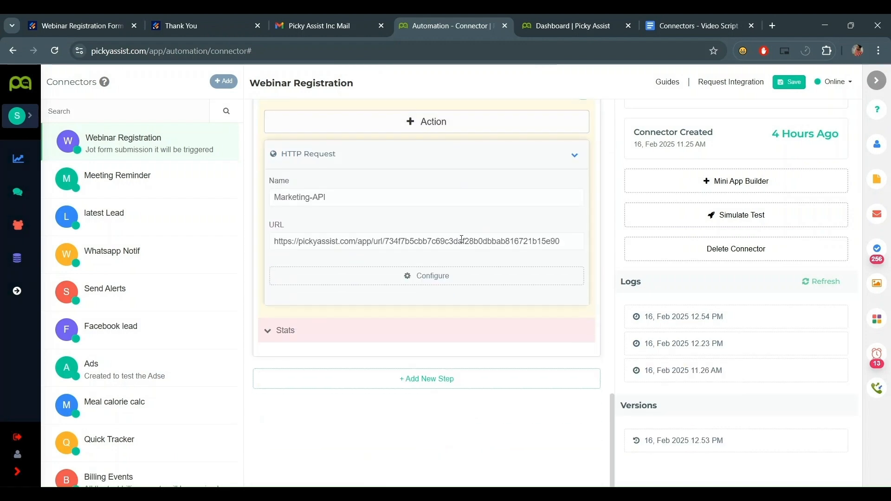
- Replace the hardcoded bearer token with Data Storage marketing_token and save the HTTP request
{"action": "left_click", "coordinate": [450, 275]}
{"action": "left_click", "coordinate": [183, 175]}
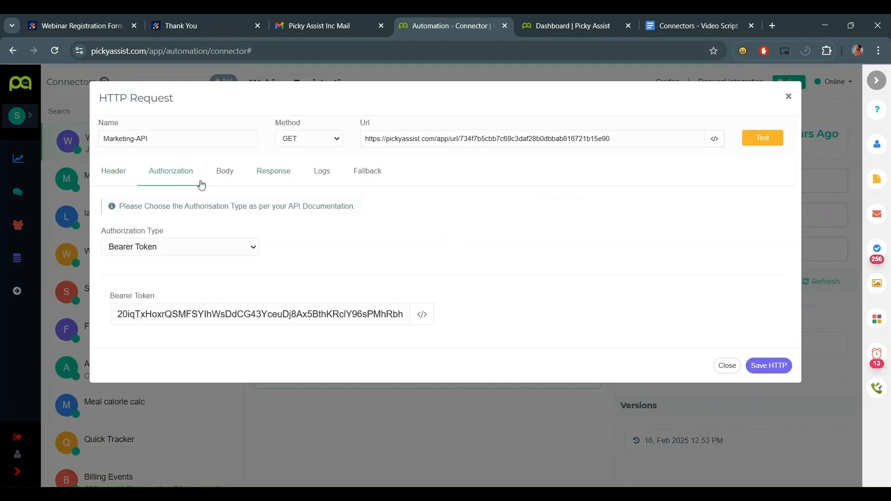
{"action": "key", "text": "ctrl+a"}
{"action": "key", "text": "BackSpace"}
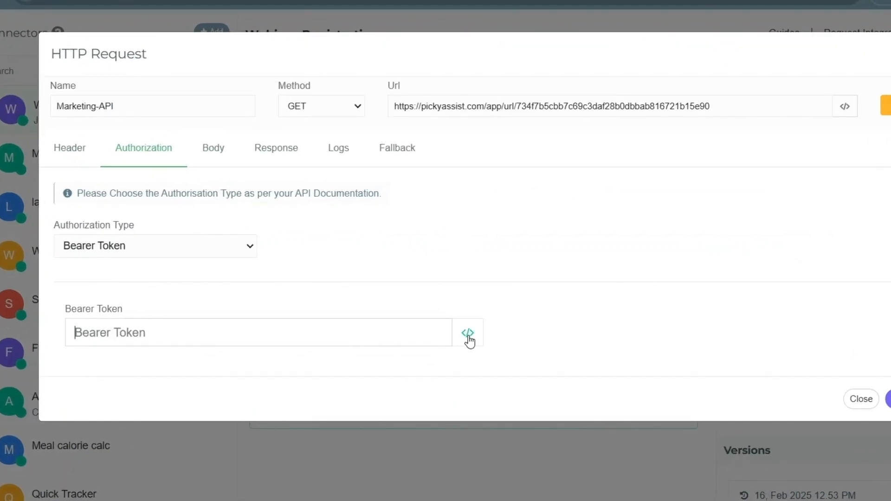
{"action": "left_click", "coordinate": [422, 314]}
{"action": "left_click_drag", "start_coordinate": [313, 68], "coordinate": [691, 94]}
{"action": "left_click", "coordinate": [680, 134]}
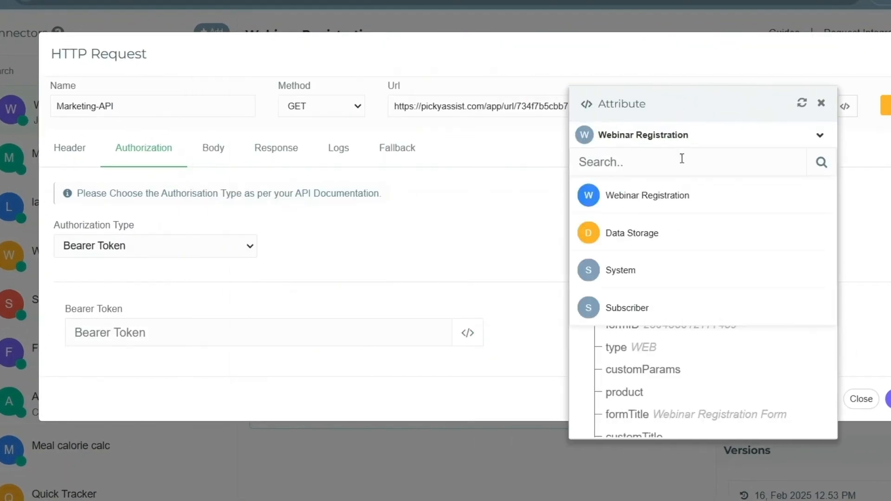
{"action": "left_click", "coordinate": [667, 232]}
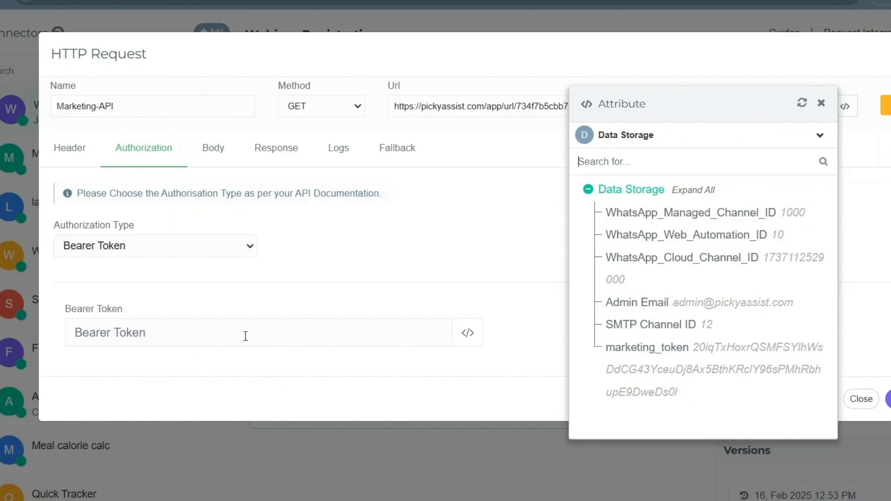
{"action": "left_click", "coordinate": [620, 351]}
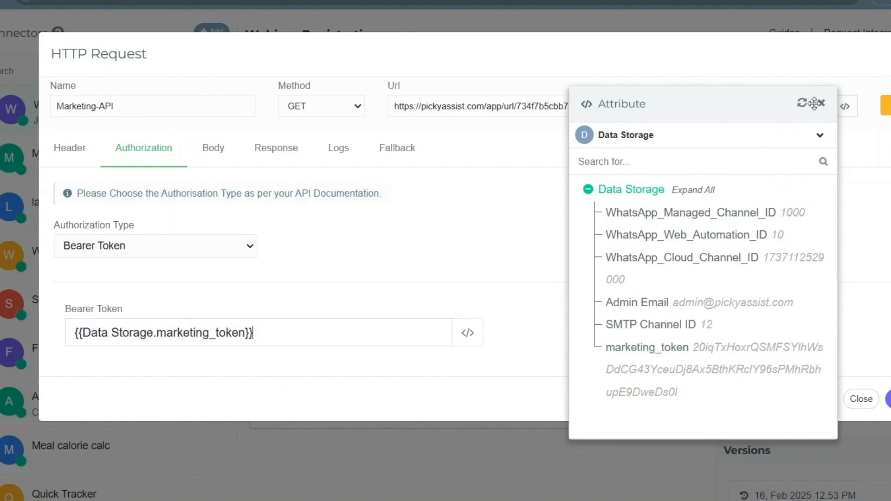
{"action": "left_click", "coordinate": [815, 103]}
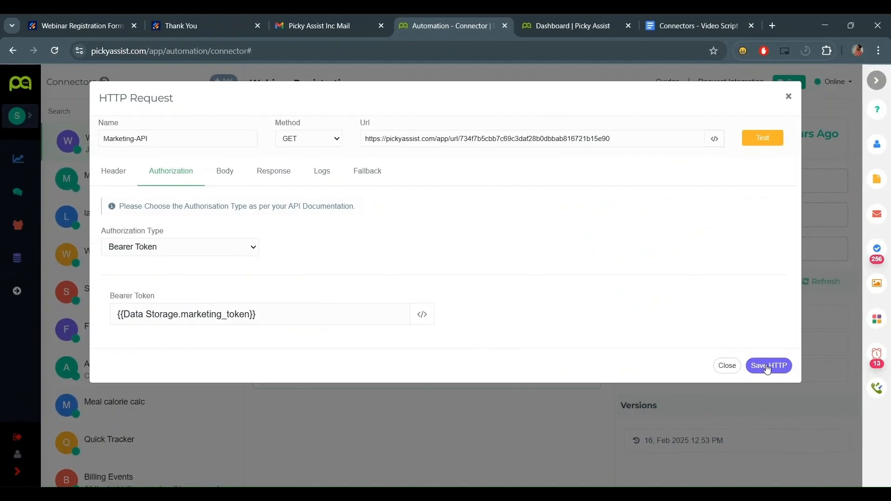
{"action": "left_click", "coordinate": [767, 366]}
- Check the Automation section of the main menu, then collapse the HTTP Request card
{"action": "left_click", "coordinate": [17, 291]}
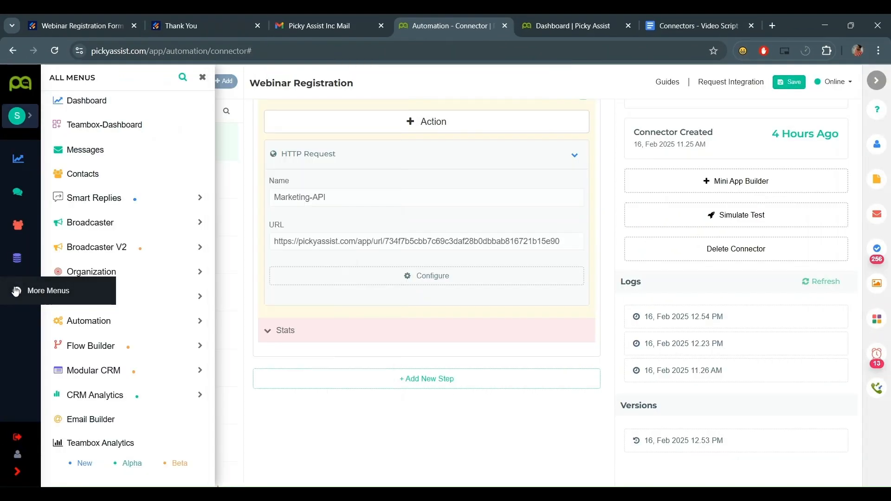
{"action": "scroll", "coordinate": [138, 279], "scroll_direction": "down", "scroll_amount": 1}
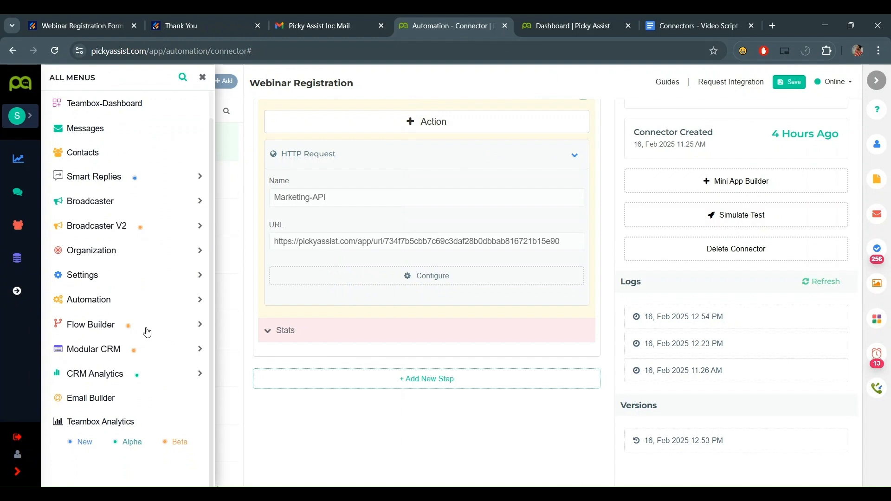
{"action": "left_click", "coordinate": [145, 302]}
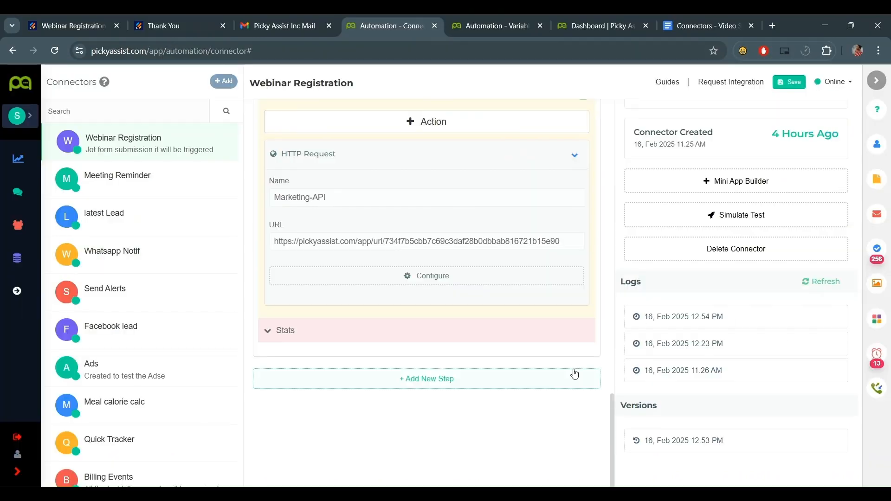
{"action": "scroll", "coordinate": [573, 372], "scroll_direction": "up", "scroll_amount": 4}
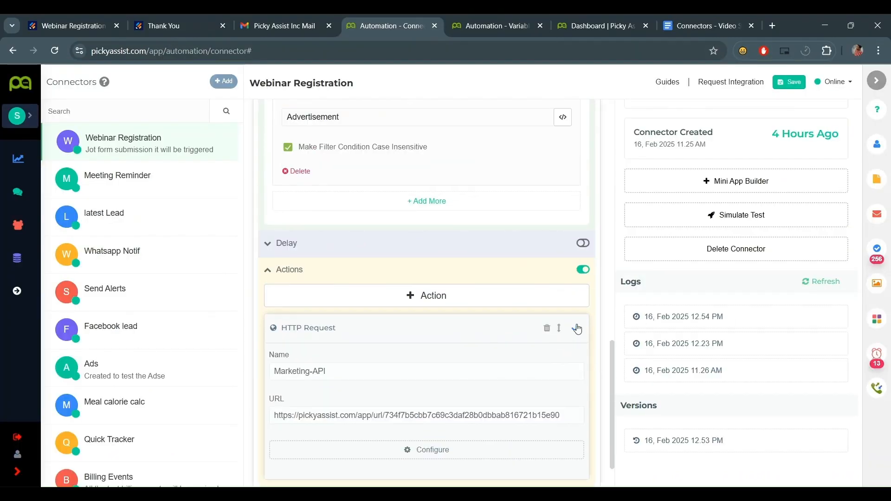
{"action": "left_click", "coordinate": [577, 330]}
- Run a Simulate Test with the test data found by searching 'adv' and review the result
{"action": "left_click", "coordinate": [742, 215]}
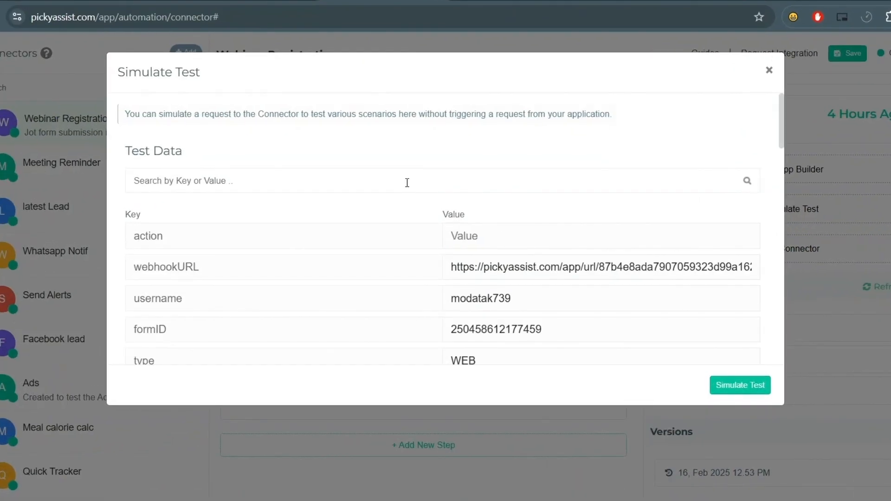
{"action": "type", "text": "adv"}
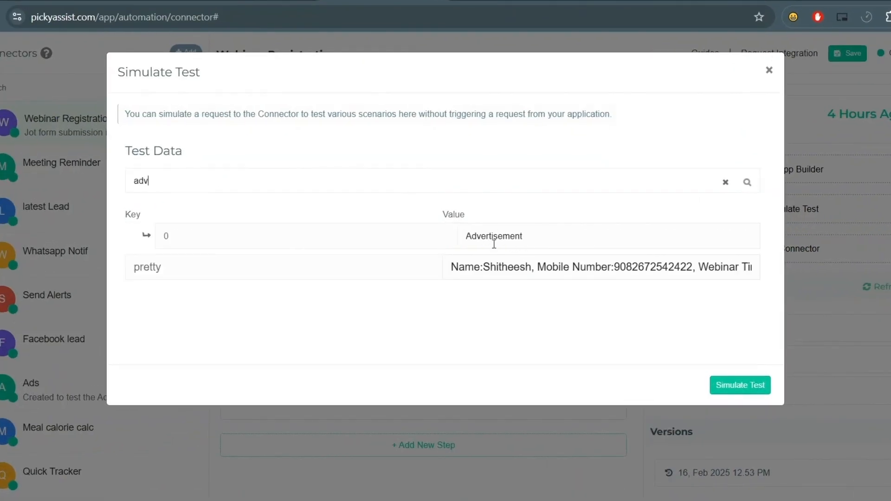
{"action": "left_click", "coordinate": [739, 386]}
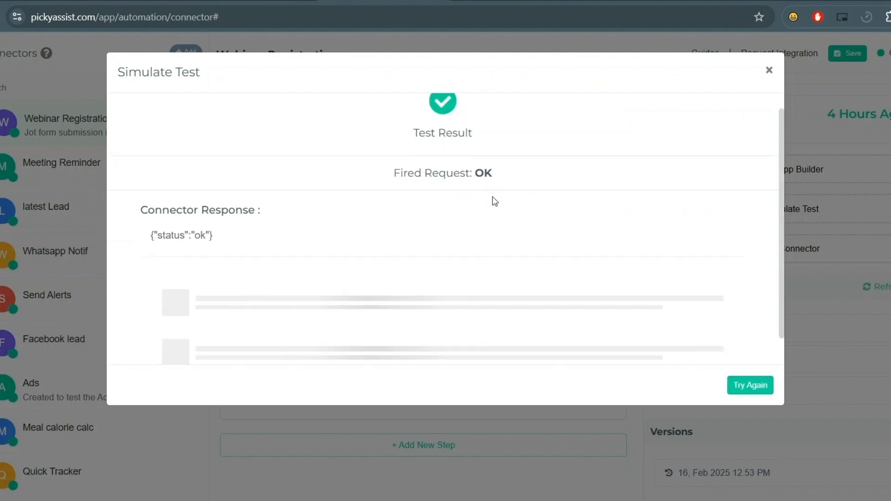
{"action": "scroll", "coordinate": [495, 200], "scroll_direction": "down", "scroll_amount": 1}
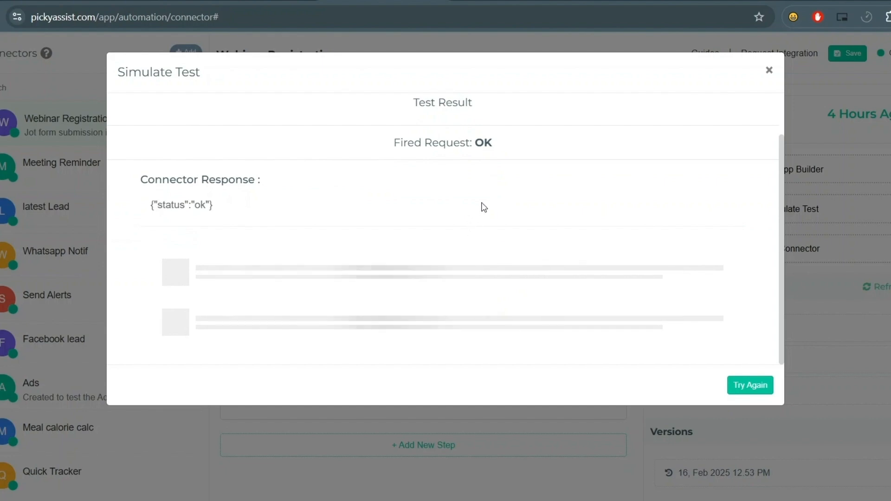
{"action": "scroll", "coordinate": [485, 214], "scroll_direction": "down", "scroll_amount": 5}
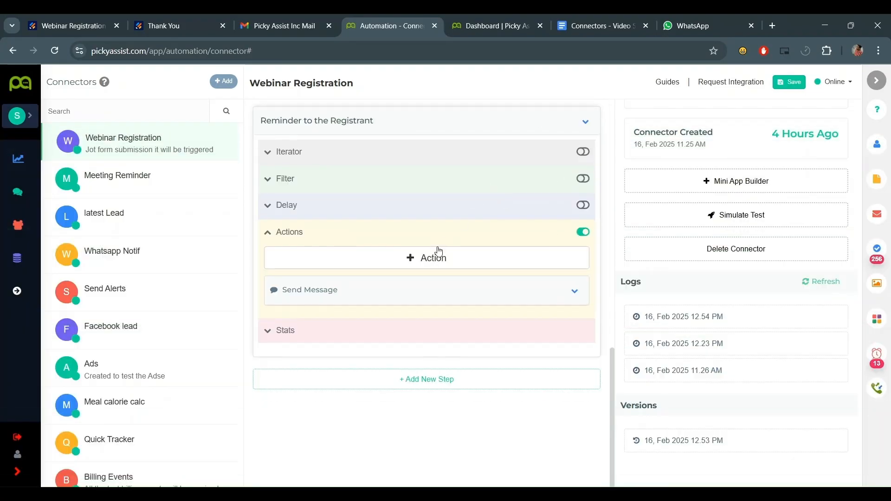
{"action": "scroll", "coordinate": [439, 251], "scroll_direction": "up", "scroll_amount": 1}
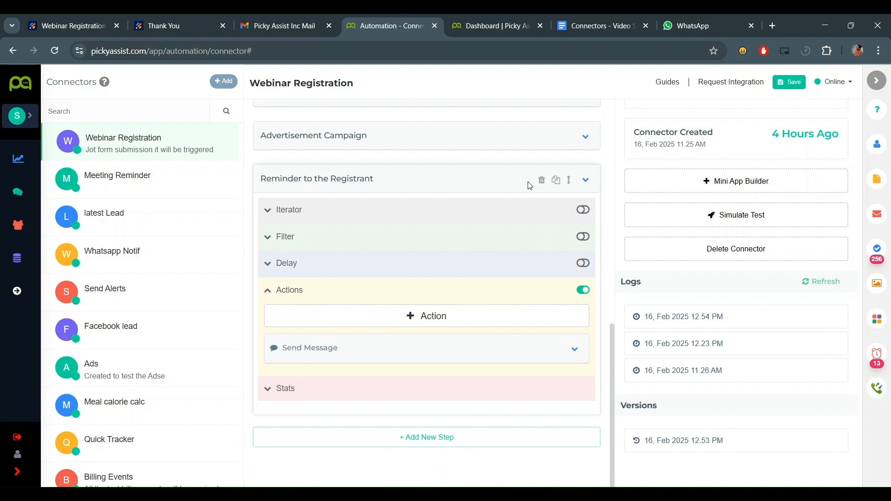
{"action": "scroll", "coordinate": [539, 316], "scroll_direction": "down", "scroll_amount": 1}
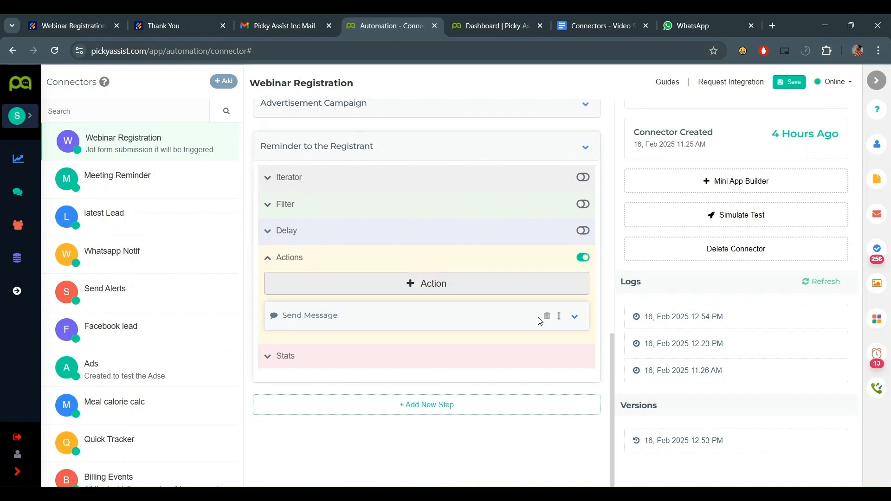
{"action": "left_click", "coordinate": [574, 291]}
{"action": "scroll", "coordinate": [553, 284], "scroll_direction": "down", "scroll_amount": 7}
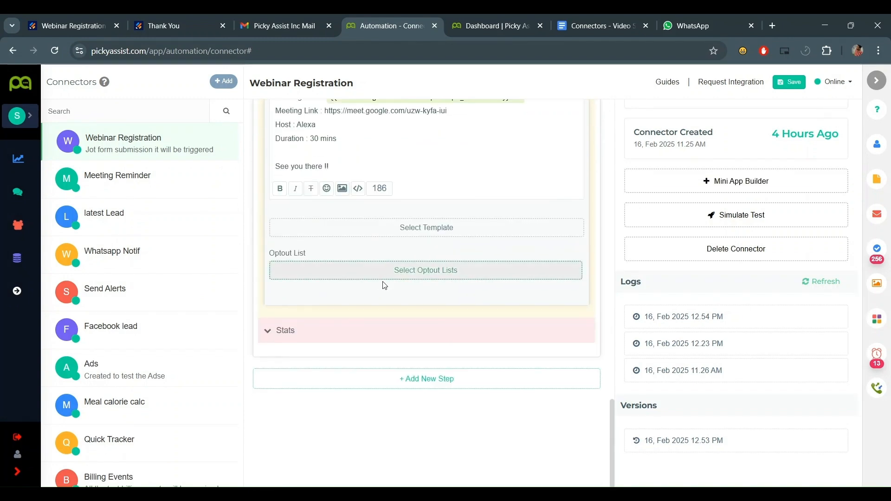
{"action": "scroll", "coordinate": [384, 285], "scroll_direction": "up", "scroll_amount": 3}
{"action": "scroll", "coordinate": [502, 122], "scroll_direction": "up", "scroll_amount": 3}
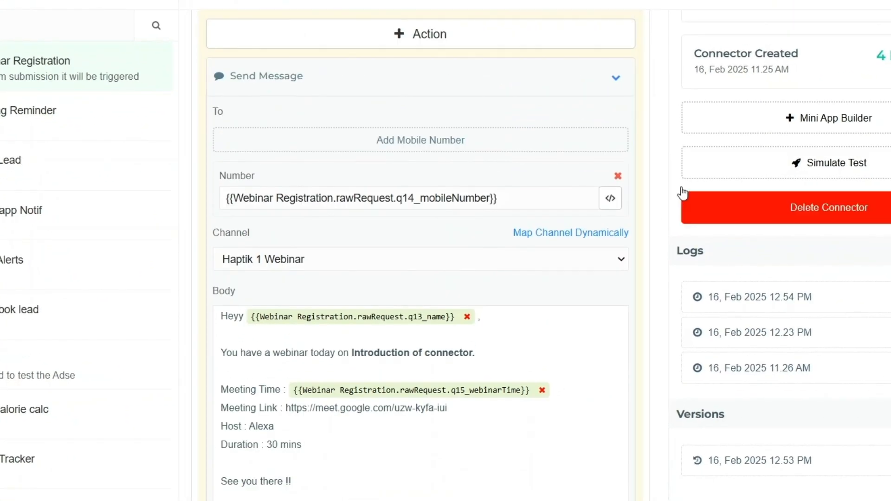
{"action": "left_click", "coordinate": [617, 82]}
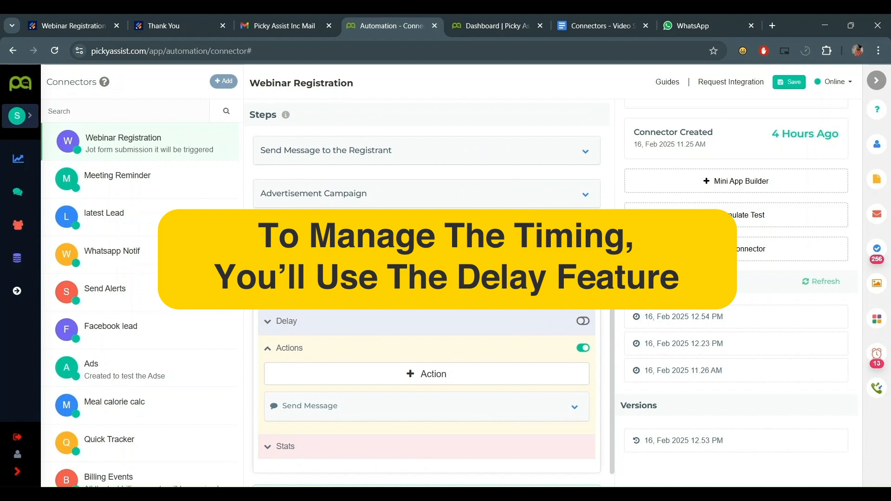
{"action": "left_click", "coordinate": [583, 321]}
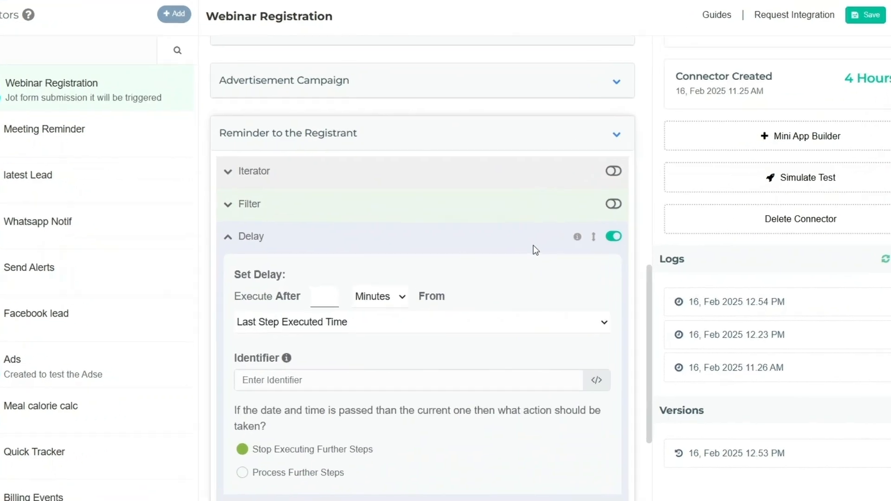
- Make the delay run before the q15_webinarTime date
{"action": "scroll", "coordinate": [343, 281], "scroll_direction": "down", "scroll_amount": 3}
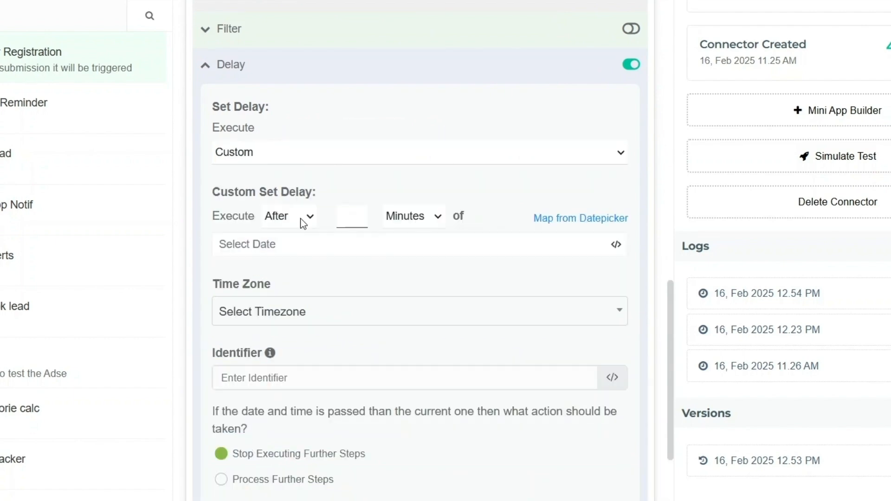
{"action": "left_click", "coordinate": [301, 218]}
{"action": "left_click", "coordinate": [298, 275]}
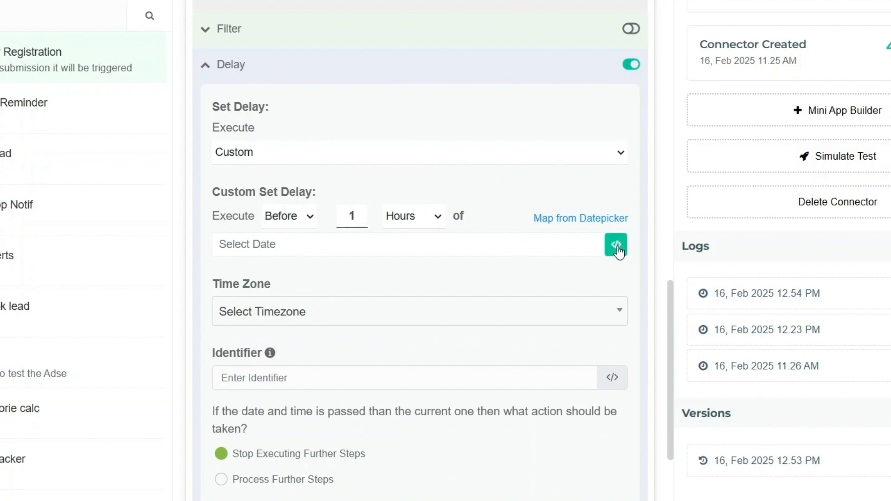
{"action": "left_click", "coordinate": [617, 247]}
{"action": "scroll", "coordinate": [628, 236], "scroll_direction": "down", "scroll_amount": 6}
{"action": "left_click", "coordinate": [550, 193]}
{"action": "scroll", "coordinate": [636, 288], "scroll_direction": "down", "scroll_amount": 8}
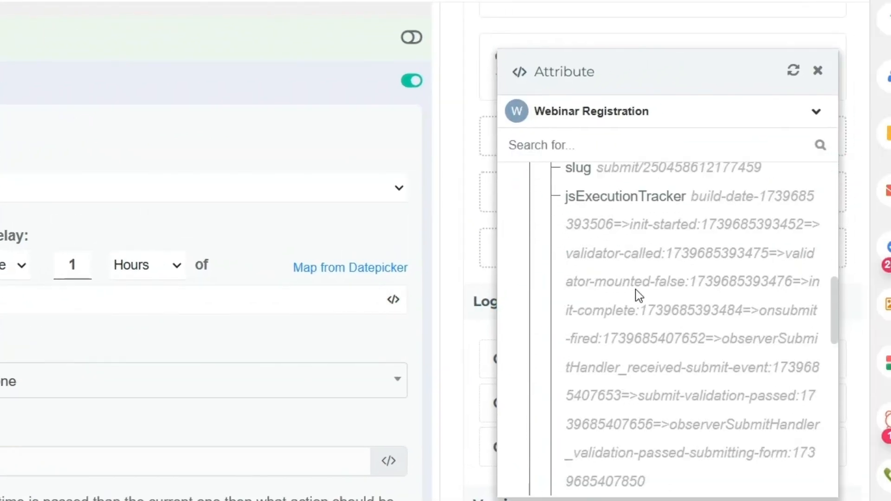
{"action": "scroll", "coordinate": [628, 283], "scroll_direction": "up", "scroll_amount": 3}
{"action": "left_click", "coordinate": [606, 287]}
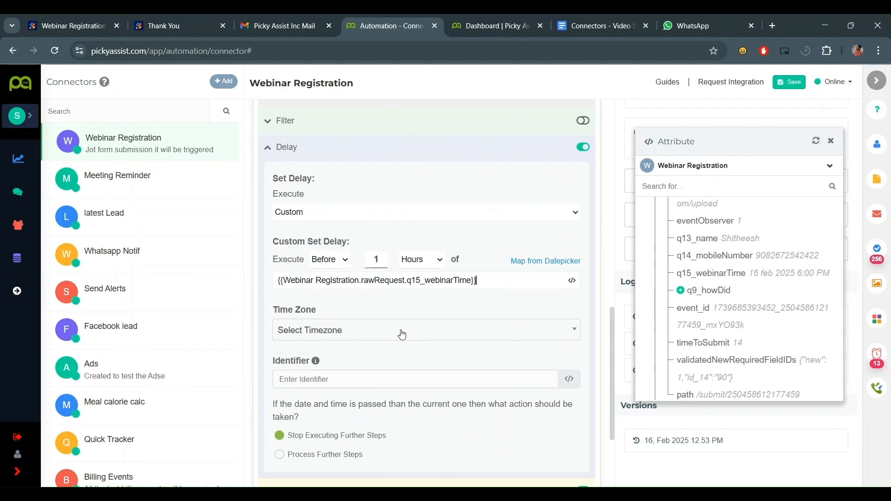
- Set the delay's time zone to Asia/Kolkata
{"action": "left_click", "coordinate": [102, 381]}
{"action": "type", "text": "kol"}
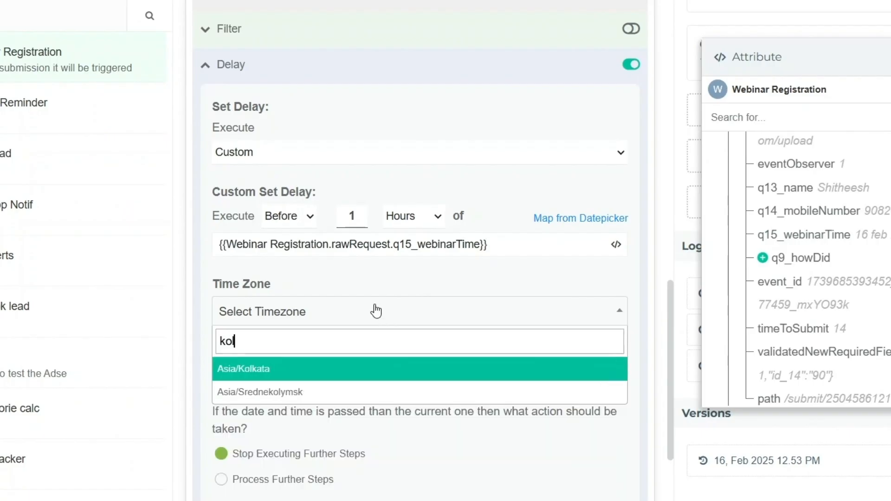
{"action": "key", "text": "Return"}
{"action": "scroll", "coordinate": [390, 325], "scroll_direction": "down", "scroll_amount": 2}
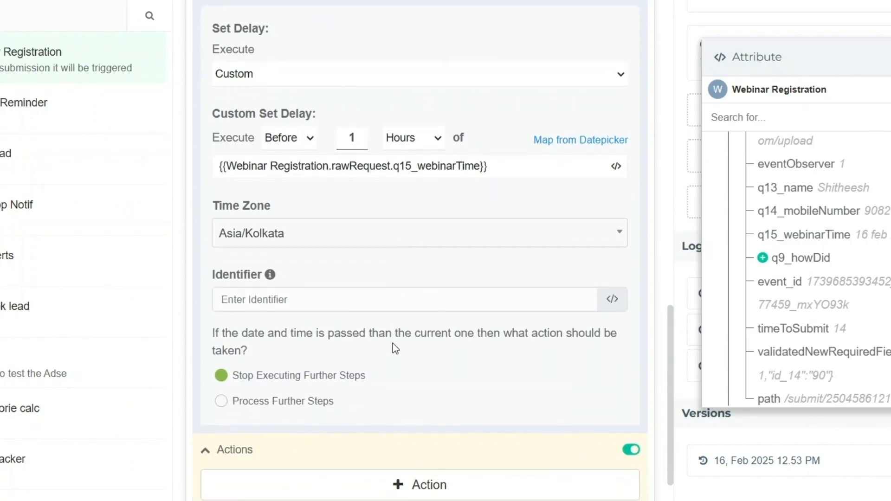
- Use q14_mobileNumber as the delay identifier
{"action": "left_click", "coordinate": [391, 298]}
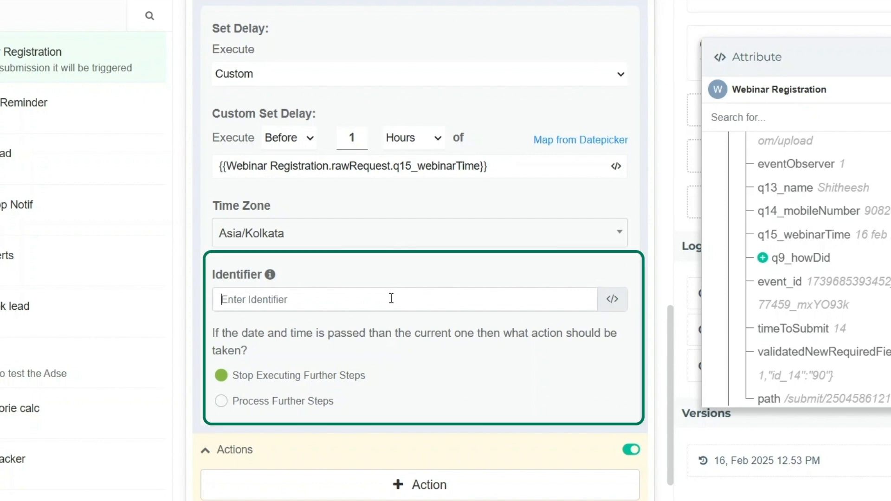
{"action": "scroll", "coordinate": [866, 269], "scroll_direction": "up", "scroll_amount": 7}
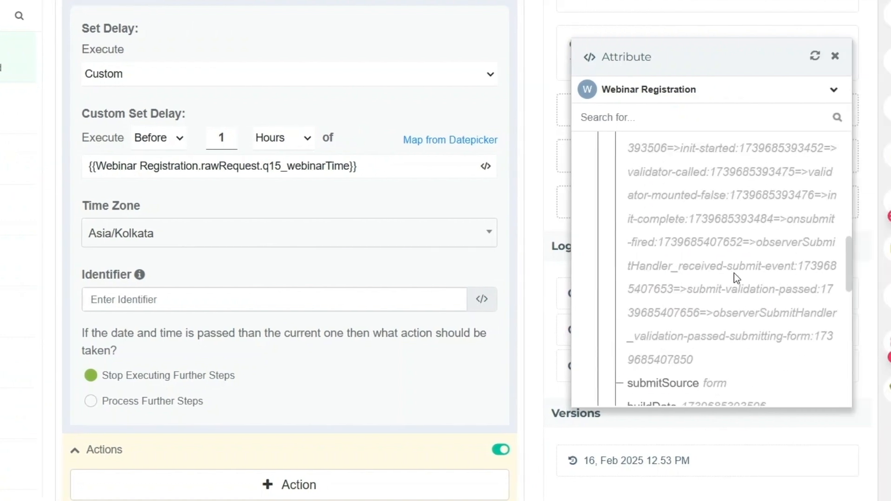
{"action": "scroll", "coordinate": [736, 277], "scroll_direction": "down", "scroll_amount": 2}
{"action": "scroll", "coordinate": [749, 275], "scroll_direction": "down", "scroll_amount": 5}
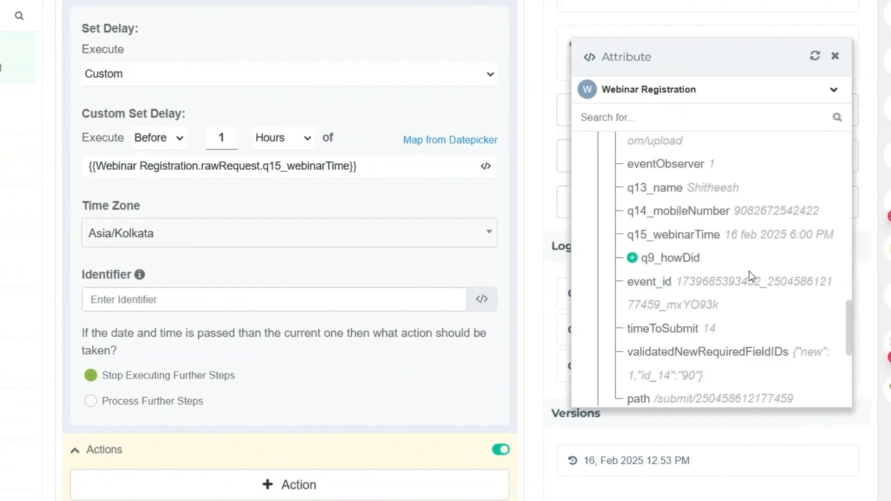
{"action": "left_click", "coordinate": [669, 214]}
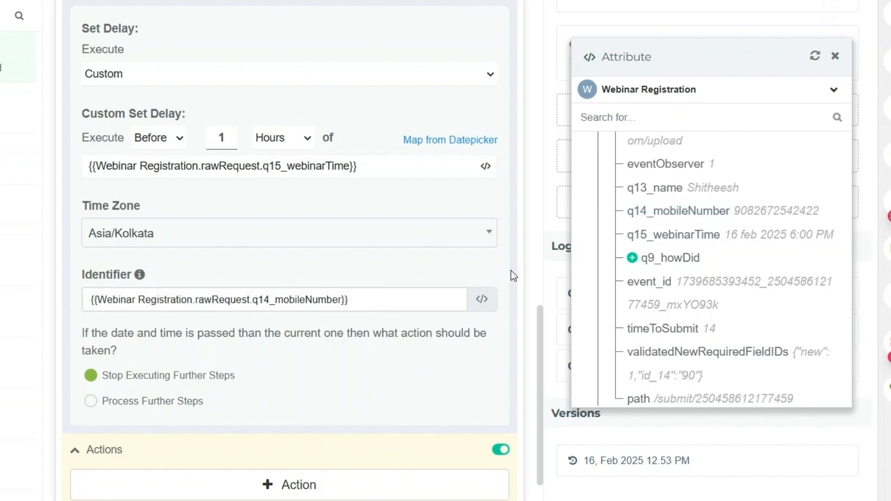
{"action": "scroll", "coordinate": [320, 284], "scroll_direction": "down", "scroll_amount": 3}
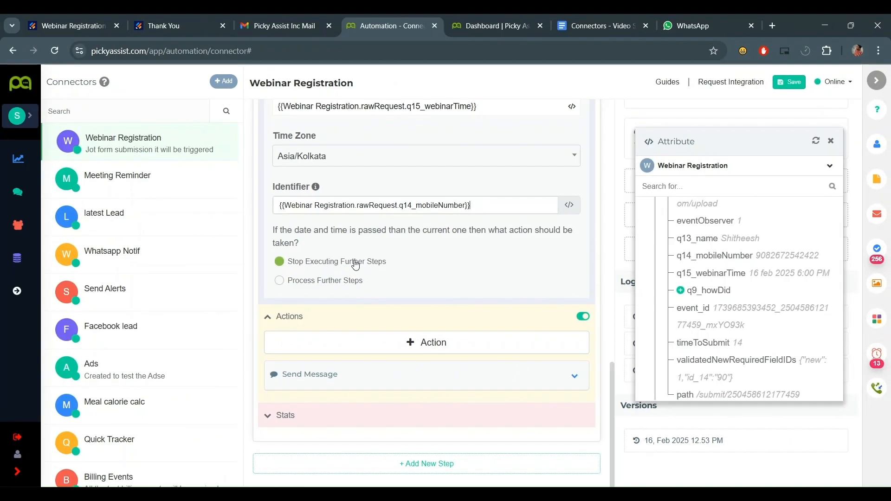
{"action": "left_click", "coordinate": [355, 265]}
{"action": "scroll", "coordinate": [355, 265], "scroll_direction": "down", "scroll_amount": 1}
- Save the connector and send a simulated test request
{"action": "left_click", "coordinate": [788, 83]}
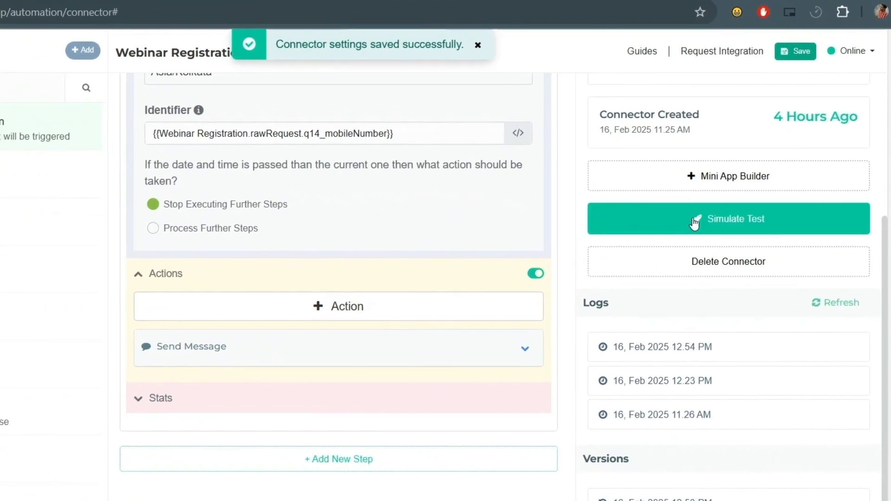
{"action": "left_click", "coordinate": [719, 214]}
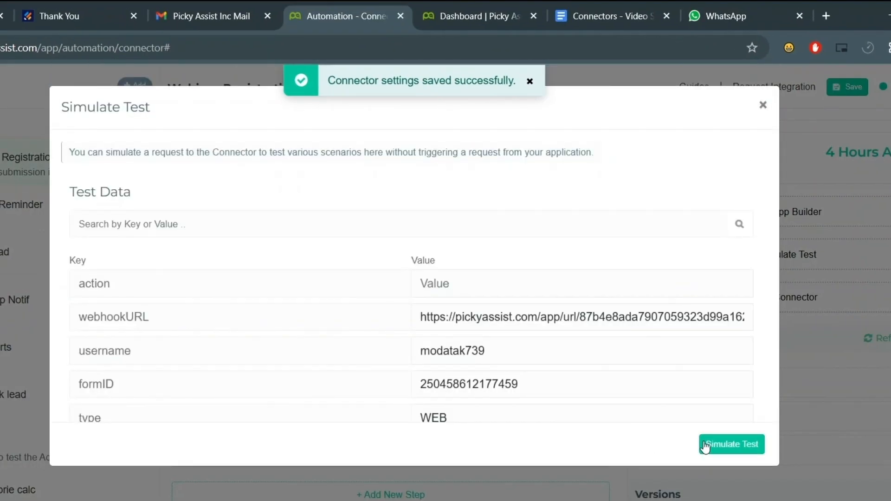
{"action": "left_click", "coordinate": [727, 444]}
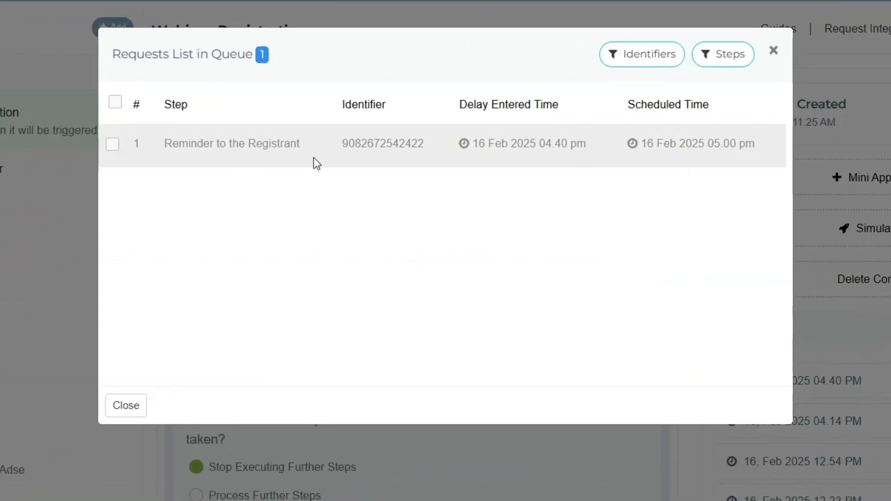
- Select the queued reminder request and remove it from the queue
{"action": "left_click", "coordinate": [113, 145]}
{"action": "left_click", "coordinate": [677, 411]}
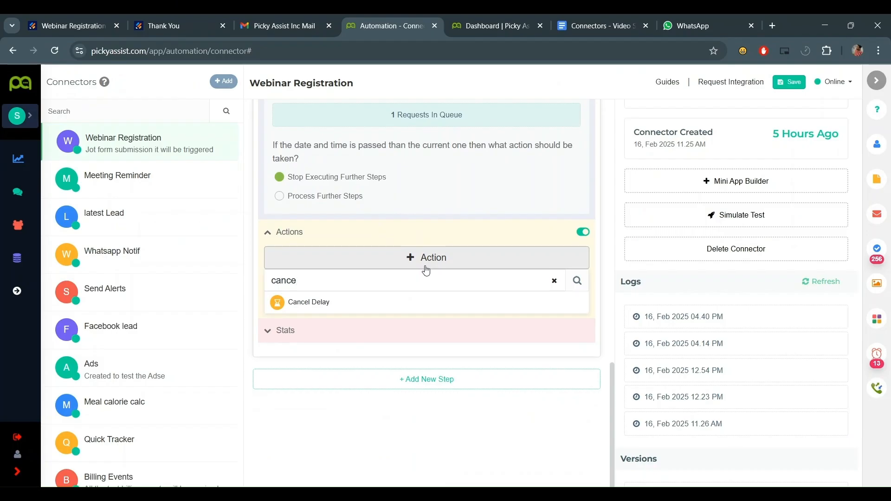
{"action": "left_click", "coordinate": [388, 302]}
- Search for the 'web' connector as the Cancel Delay target
{"action": "left_click", "coordinate": [397, 226]}
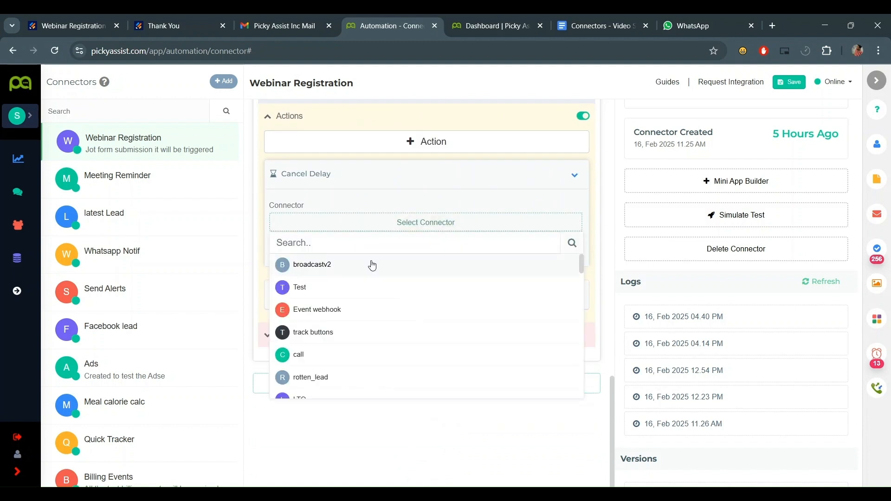
{"action": "type", "text": "web"}
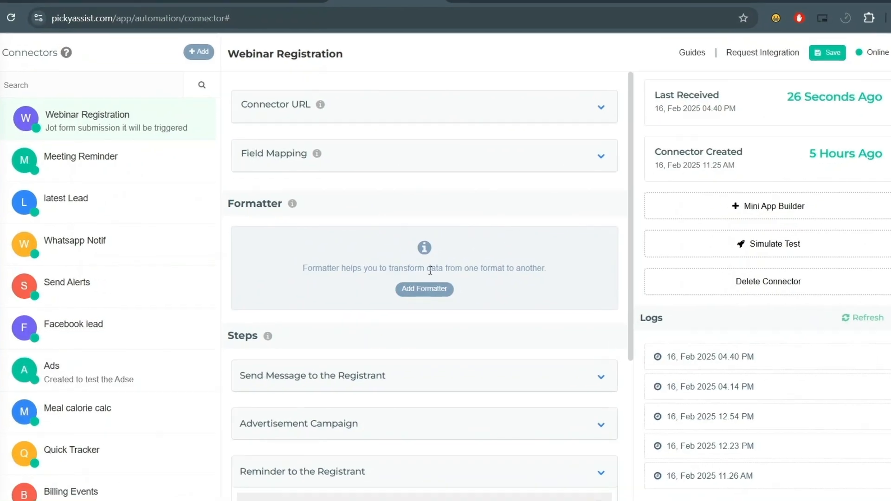
- Add a formatter named Date Transformation with the Date & Time type and Transform Date action
{"action": "left_click", "coordinate": [420, 288]}
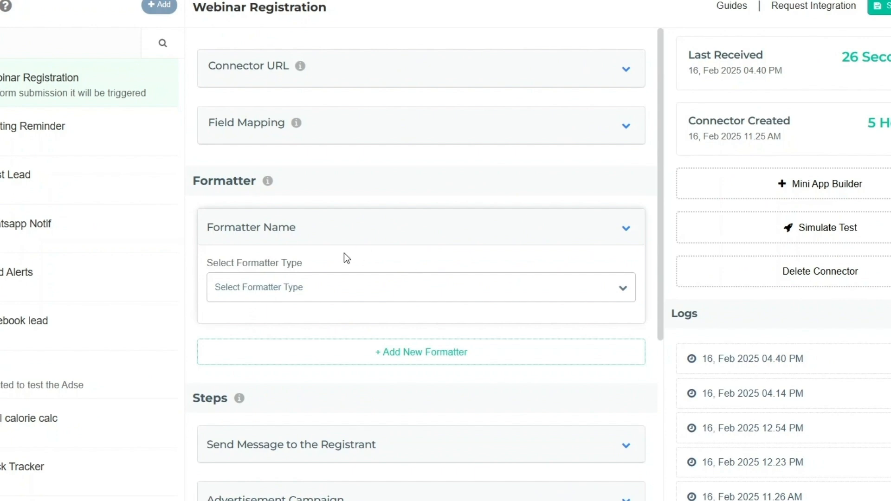
{"action": "triple_click", "coordinate": [348, 241]}
{"action": "key", "text": "BackSpace"}
{"action": "type", "text": "Date Transfor"}
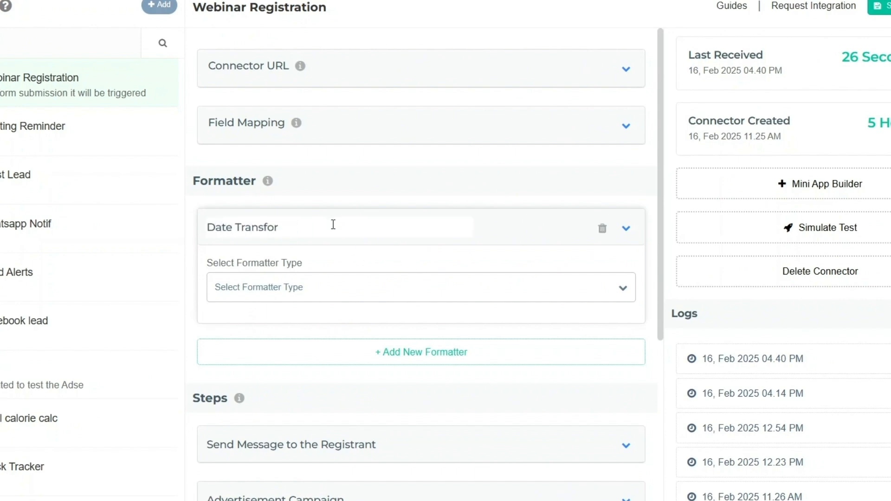
{"action": "type", "text": "mati"}
{"action": "scroll", "coordinate": [358, 253], "scroll_direction": "down", "scroll_amount": 2}
{"action": "left_click", "coordinate": [321, 206]}
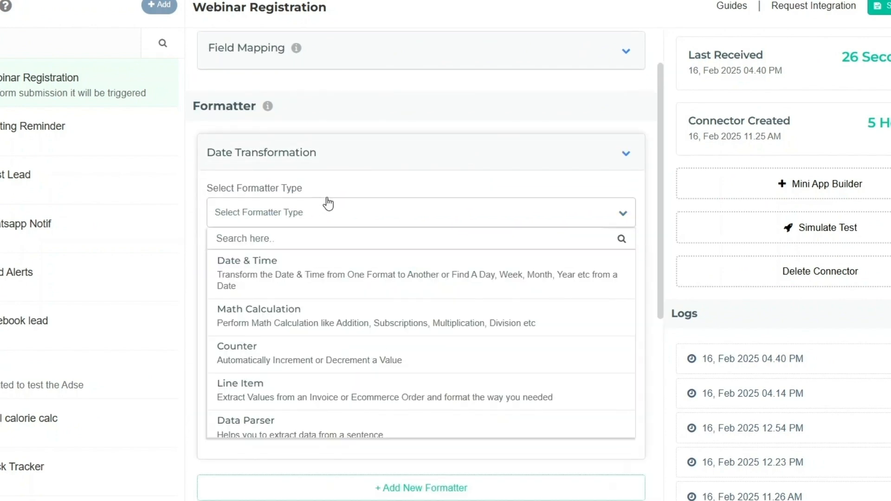
{"action": "left_click", "coordinate": [309, 272]}
{"action": "scroll", "coordinate": [318, 238], "scroll_direction": "down", "scroll_amount": 3}
{"action": "left_click", "coordinate": [272, 132]}
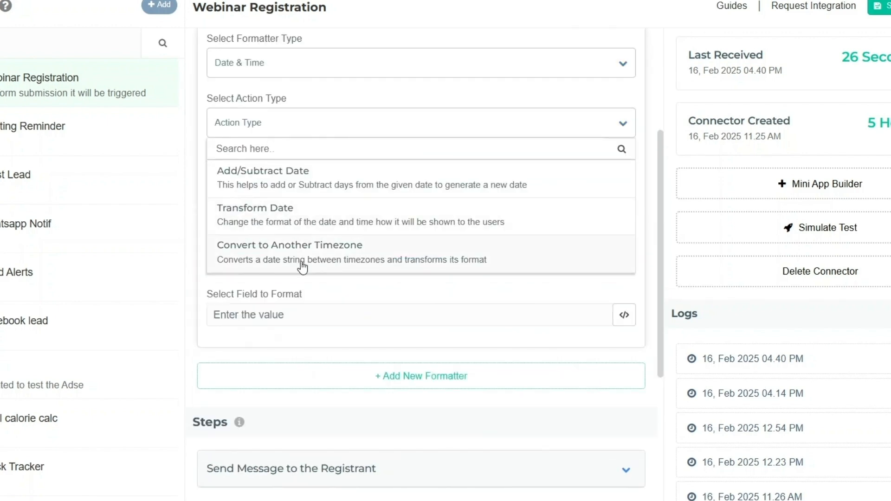
{"action": "left_click", "coordinate": [293, 216]}
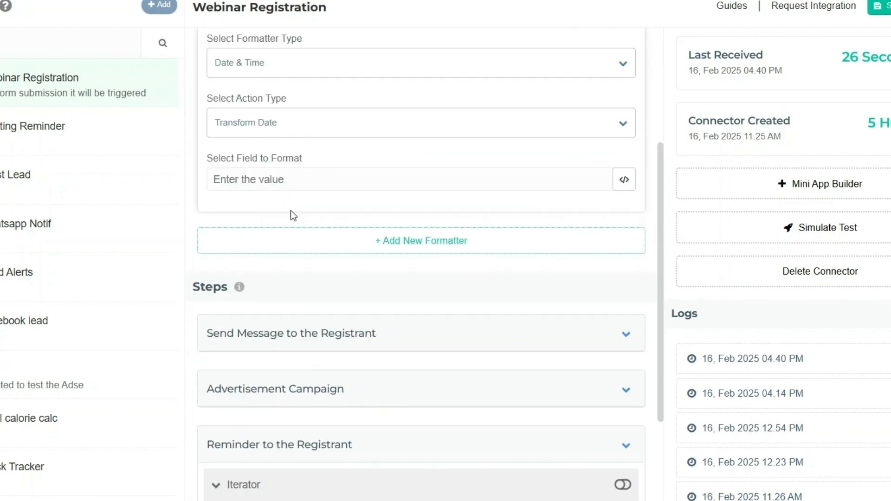
- Set rawRequest q15_webinarTime as the field to transform
{"action": "left_click", "coordinate": [628, 186]}
{"action": "scroll", "coordinate": [626, 278], "scroll_direction": "down", "scroll_amount": 5}
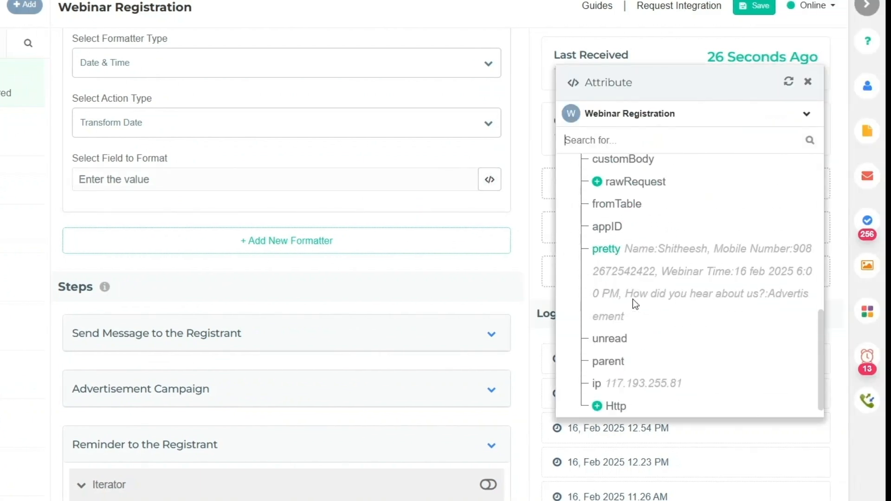
{"action": "left_click", "coordinate": [597, 181]}
{"action": "scroll", "coordinate": [649, 274], "scroll_direction": "down", "scroll_amount": 5}
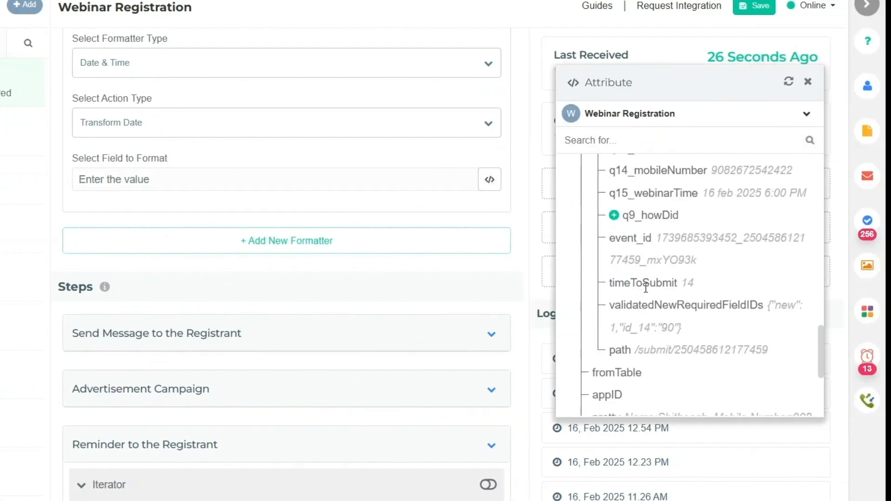
{"action": "scroll", "coordinate": [619, 278], "scroll_direction": "up", "scroll_amount": 3}
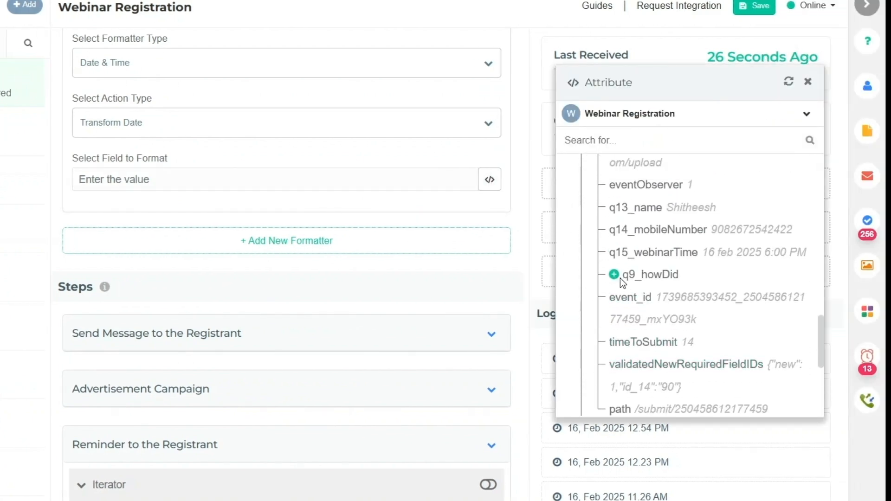
{"action": "left_click", "coordinate": [648, 253]}
{"action": "left_click", "coordinate": [808, 82]}
{"action": "scroll", "coordinate": [181, 256], "scroll_direction": "down", "scroll_amount": 2}
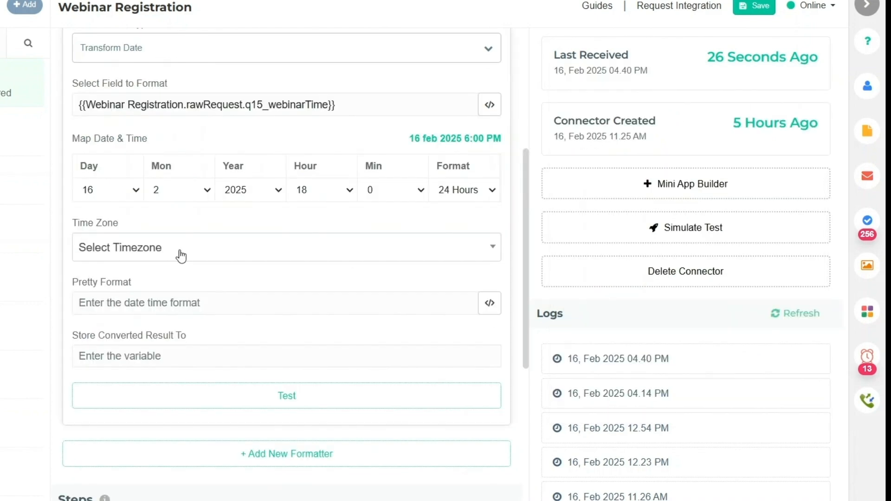
- Set the formatter's time zone to Asia/Kolkata and pretty format to MM-DD-YYYY hh:mm:ss A
{"action": "left_click", "coordinate": [181, 255]}
{"action": "type", "text": "kol"}
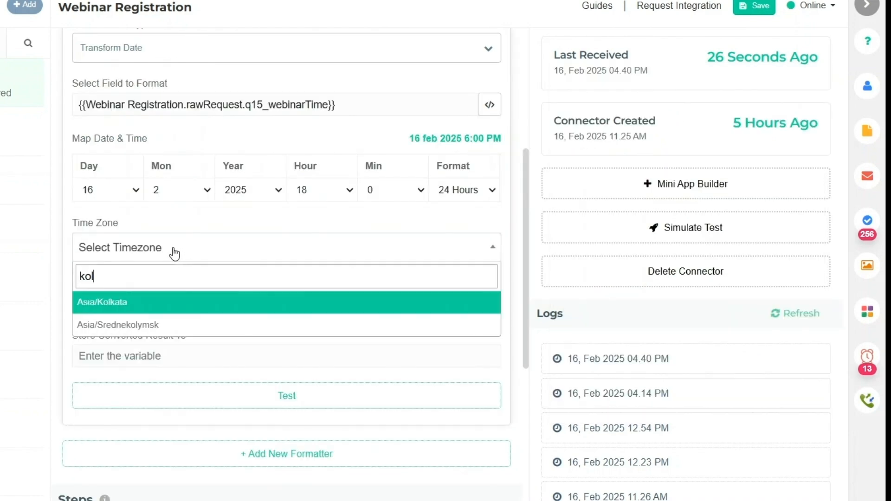
{"action": "key", "text": "Return"}
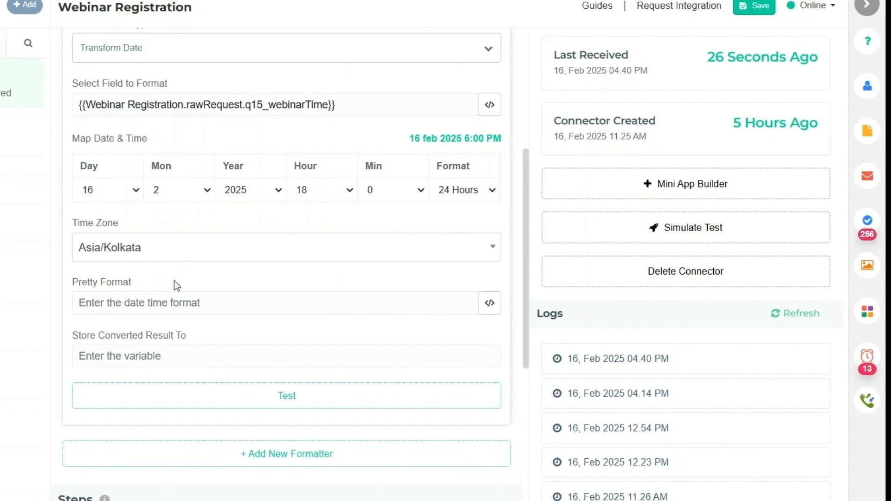
{"action": "left_click", "coordinate": [177, 303]}
{"action": "scroll", "coordinate": [167, 260], "scroll_direction": "down", "scroll_amount": 3}
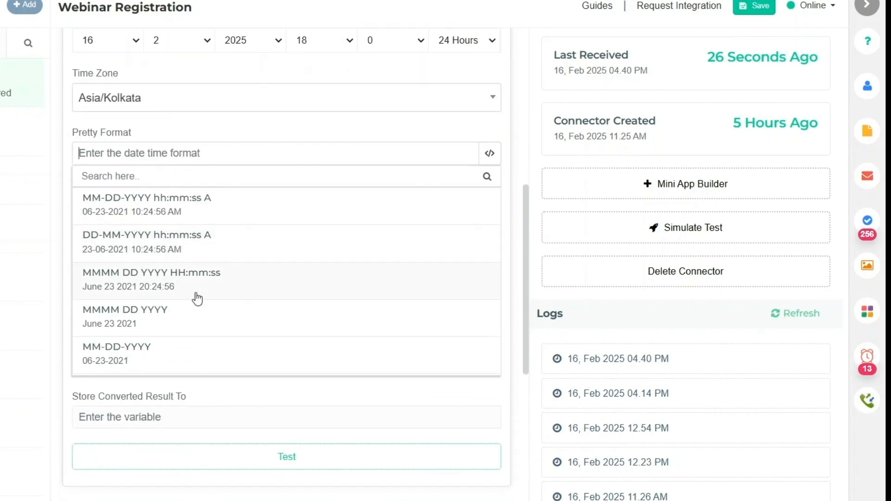
{"action": "scroll", "coordinate": [198, 300], "scroll_direction": "up", "scroll_amount": 5}
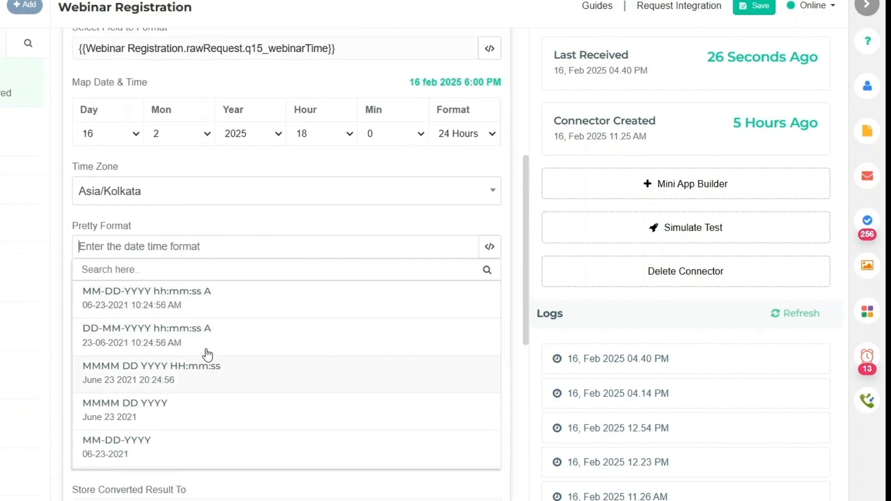
{"action": "scroll", "coordinate": [210, 342], "scroll_direction": "down", "scroll_amount": 2}
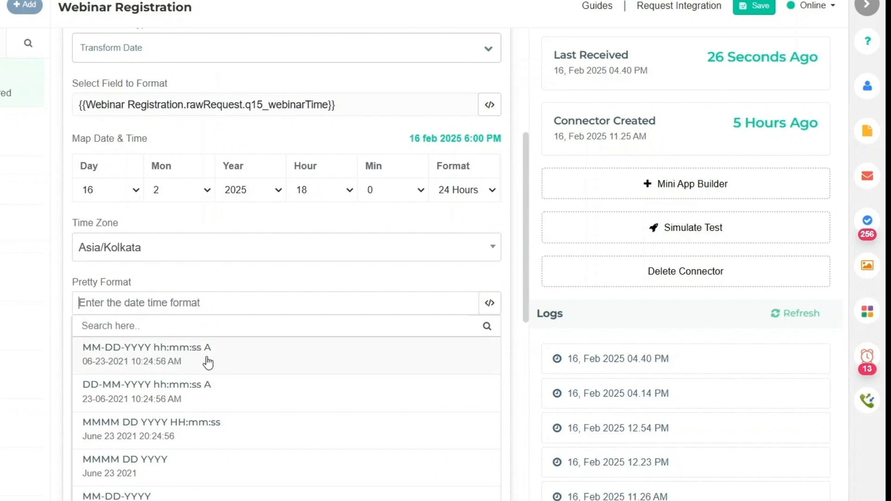
{"action": "left_click", "coordinate": [187, 361]}
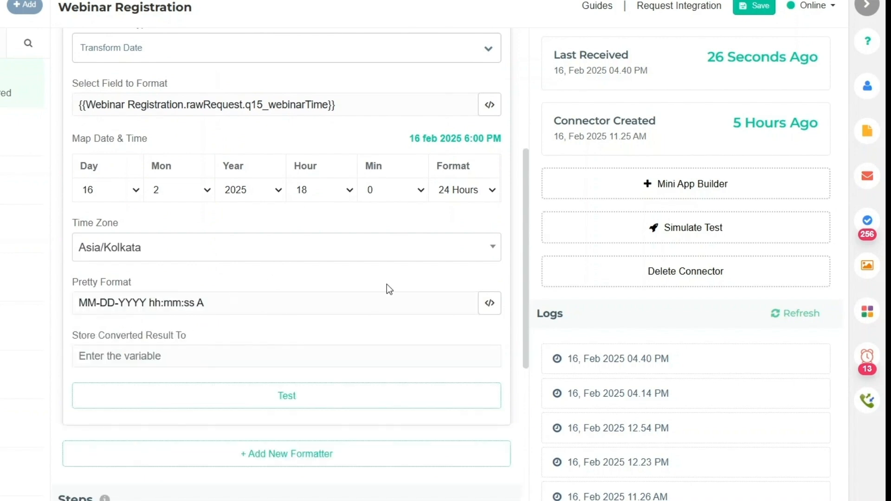
- Review the date format codes reference, then enter transformed_date as the result field
{"action": "left_click", "coordinate": [490, 302]}
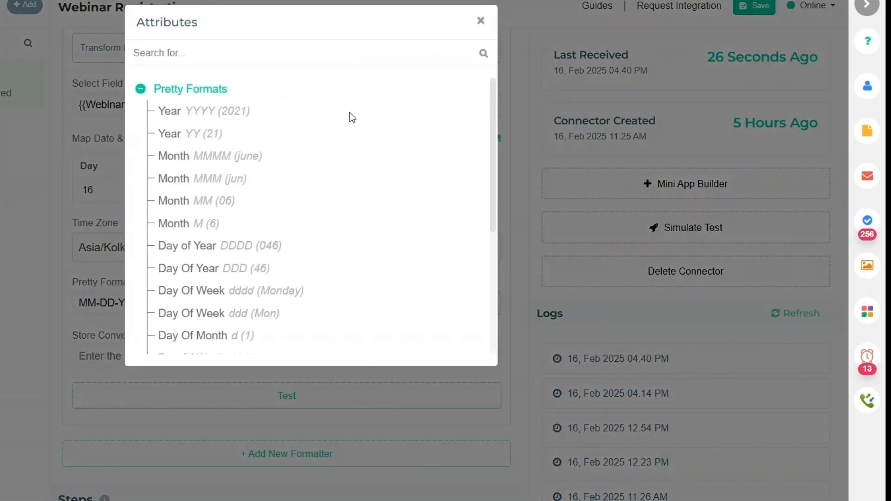
{"action": "scroll", "coordinate": [320, 179], "scroll_direction": "down", "scroll_amount": 5}
{"action": "scroll", "coordinate": [280, 265], "scroll_direction": "up", "scroll_amount": 5}
{"action": "scroll", "coordinate": [221, 201], "scroll_direction": "down", "scroll_amount": 5}
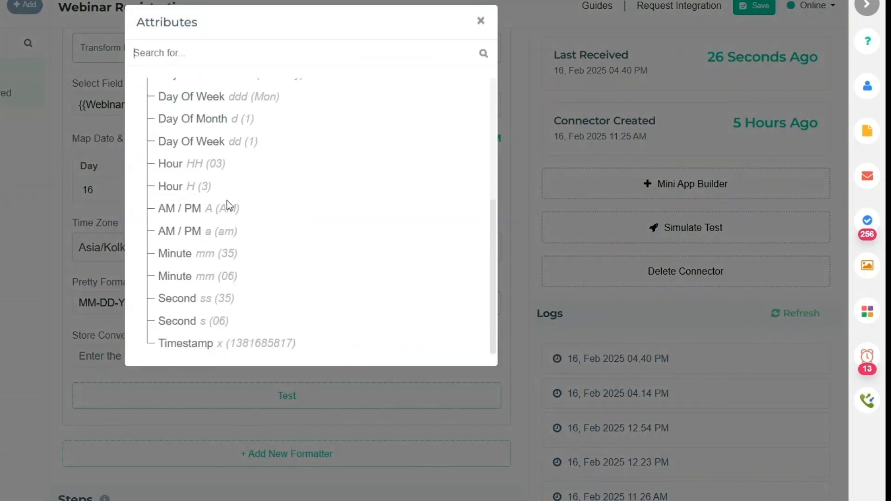
{"action": "scroll", "coordinate": [228, 251], "scroll_direction": "up", "scroll_amount": 5}
{"action": "scroll", "coordinate": [348, 139], "scroll_direction": "down", "scroll_amount": 2}
{"action": "scroll", "coordinate": [348, 139], "scroll_direction": "up", "scroll_amount": 2}
{"action": "left_click", "coordinate": [481, 21]}
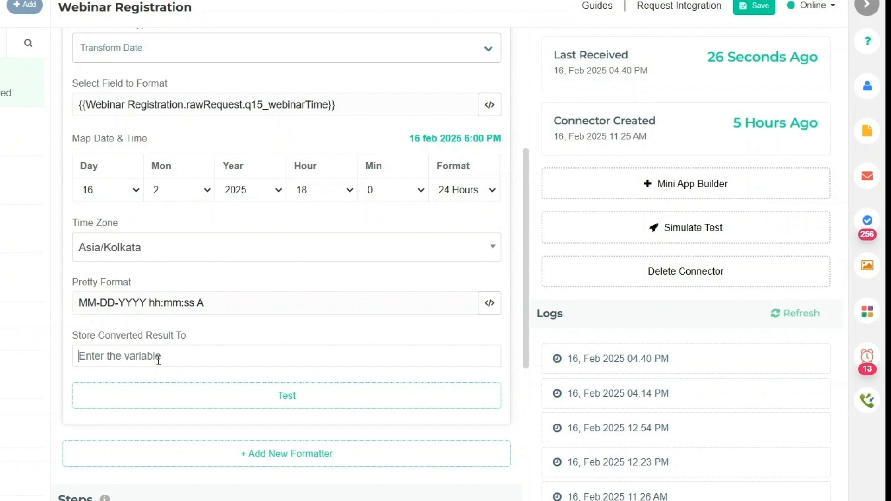
{"action": "type", "text": "transformed_date"}
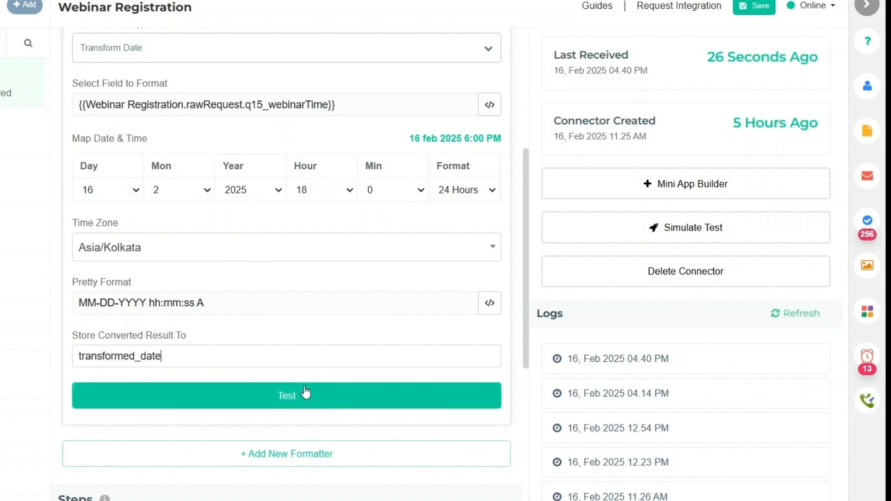
- Test the Date Transformation formatter and check its output
{"action": "scroll", "coordinate": [234, 235], "scroll_direction": "up", "scroll_amount": 3}
{"action": "scroll", "coordinate": [330, 203], "scroll_direction": "down", "scroll_amount": 3}
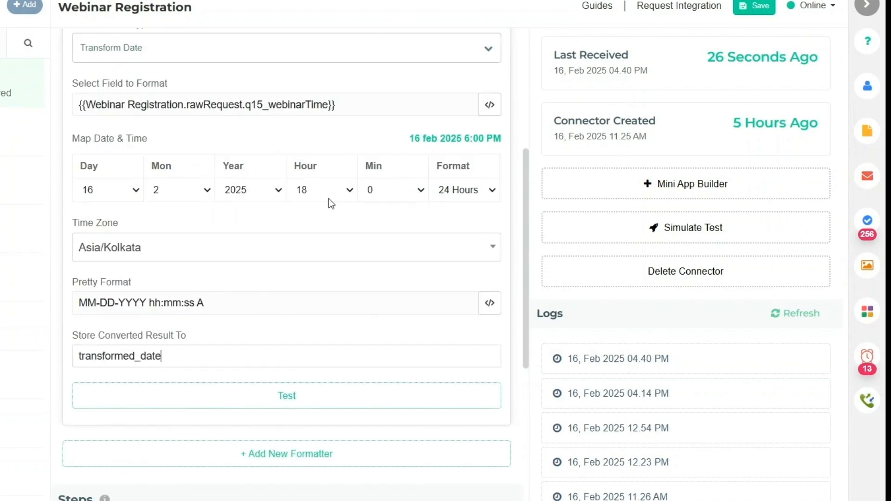
{"action": "left_click", "coordinate": [286, 396]}
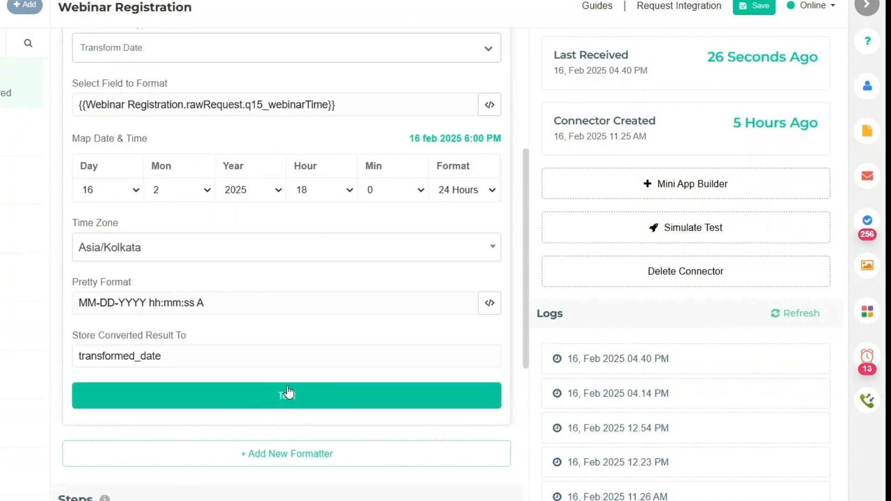
{"action": "scroll", "coordinate": [296, 286], "scroll_direction": "down", "scroll_amount": 3}
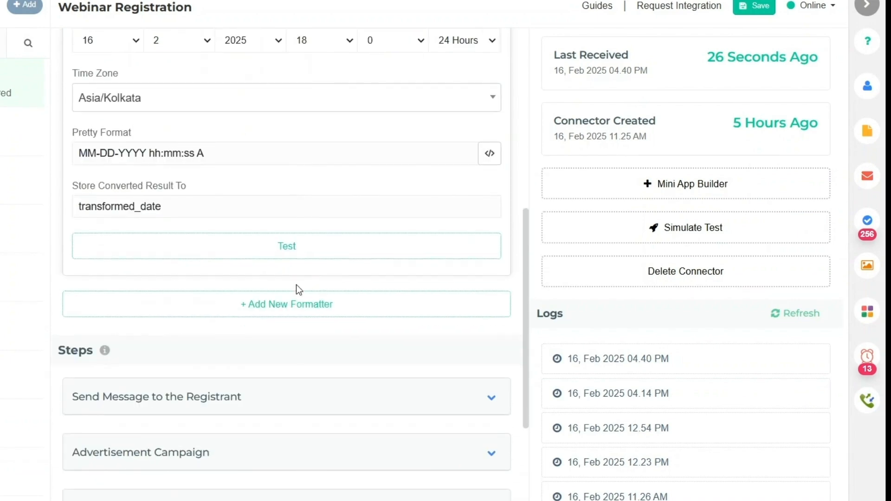
{"action": "scroll", "coordinate": [223, 370], "scroll_direction": "up", "scroll_amount": 2}
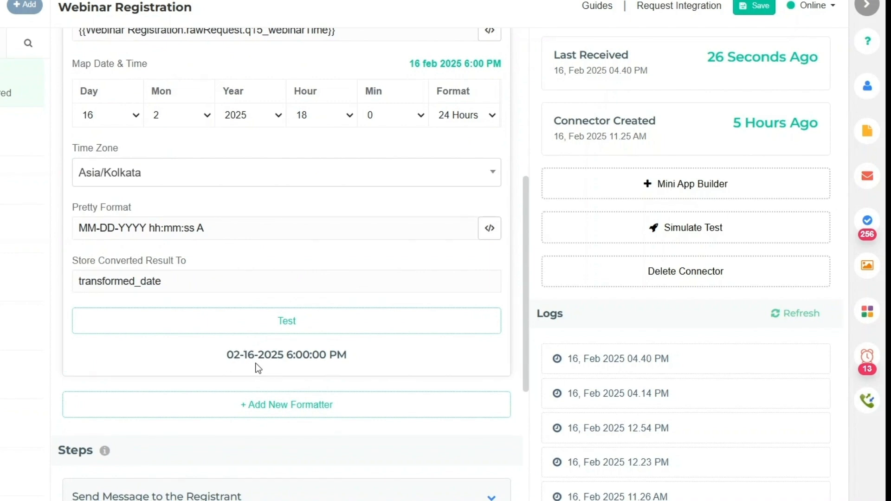
{"action": "scroll", "coordinate": [251, 275], "scroll_direction": "up", "scroll_amount": 3}
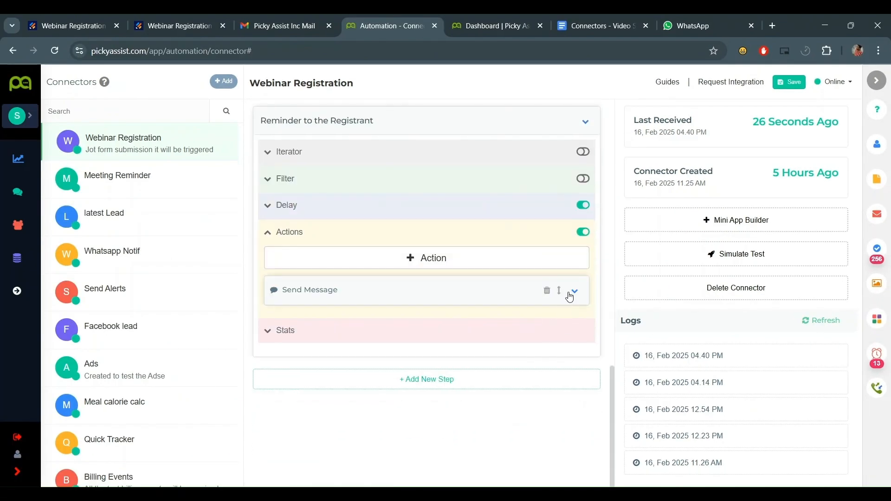
- In the registrant message, replace the raw webinarTime after Meeting Time with Formatter transformed_date
{"action": "left_click", "coordinate": [570, 291]}
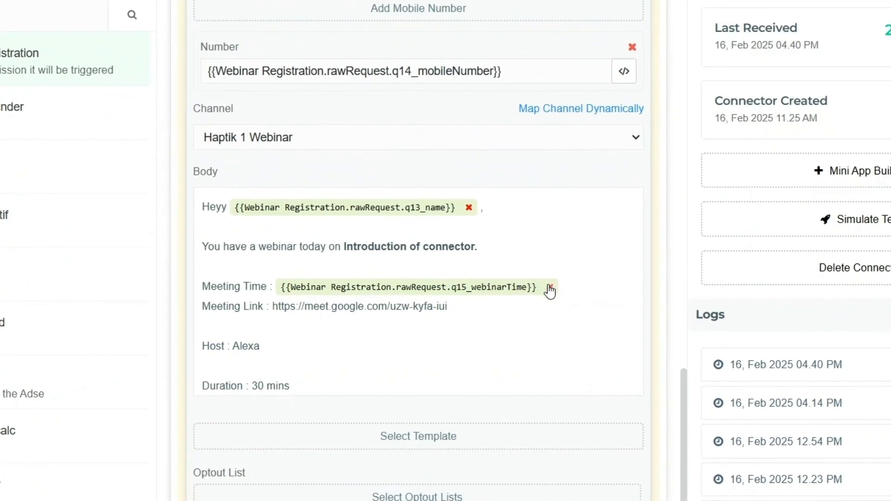
{"action": "left_click", "coordinate": [520, 300]}
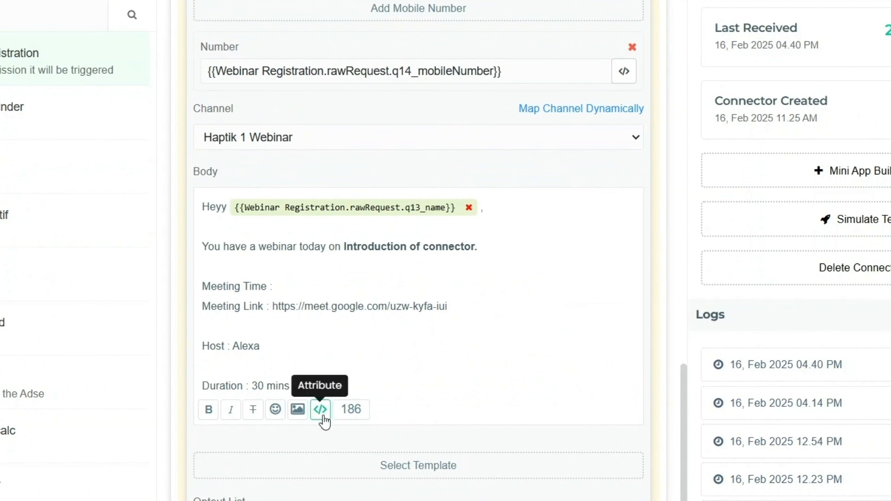
{"action": "left_click", "coordinate": [357, 389]}
{"action": "left_click", "coordinate": [814, 58]}
{"action": "scroll", "coordinate": [685, 279], "scroll_direction": "down", "scroll_amount": 5}
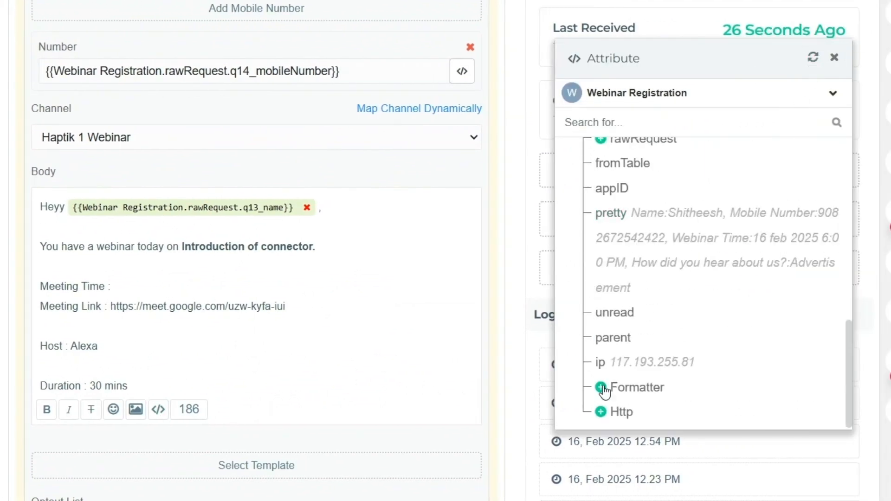
{"action": "left_click", "coordinate": [601, 387]}
{"action": "left_click", "coordinate": [668, 388]}
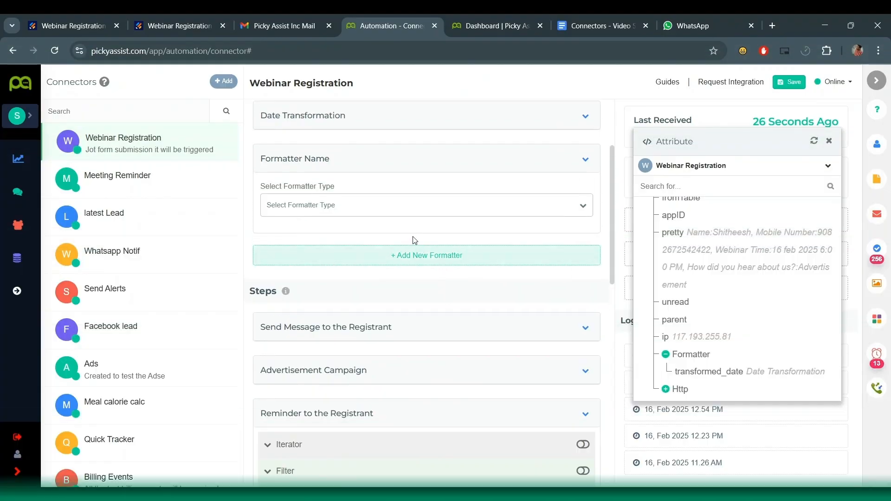
{"action": "scroll", "coordinate": [384, 260], "scroll_direction": "up", "scroll_amount": 1}
{"action": "left_click", "coordinate": [384, 261]}
- Try Math Calculation for the second formatter's type, then switch it to Line Item
{"action": "scroll", "coordinate": [395, 290], "scroll_direction": "down", "scroll_amount": 1}
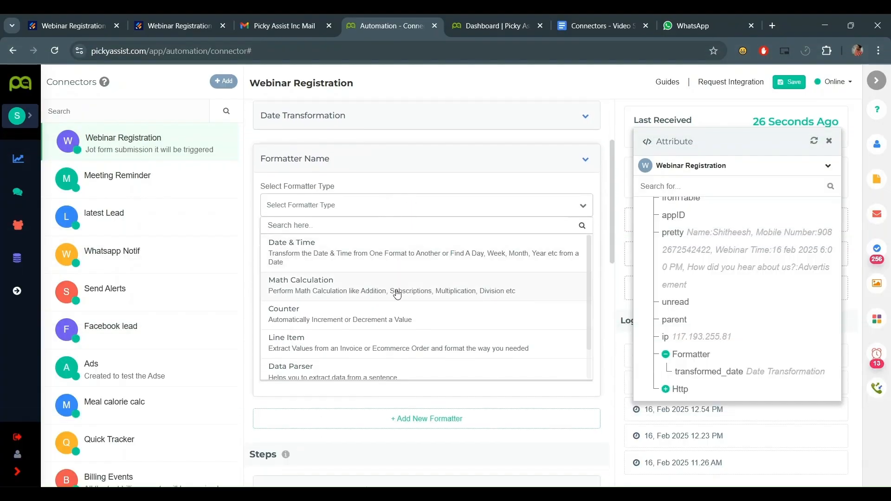
{"action": "scroll", "coordinate": [396, 288], "scroll_direction": "down", "scroll_amount": 1}
{"action": "left_click", "coordinate": [381, 259]}
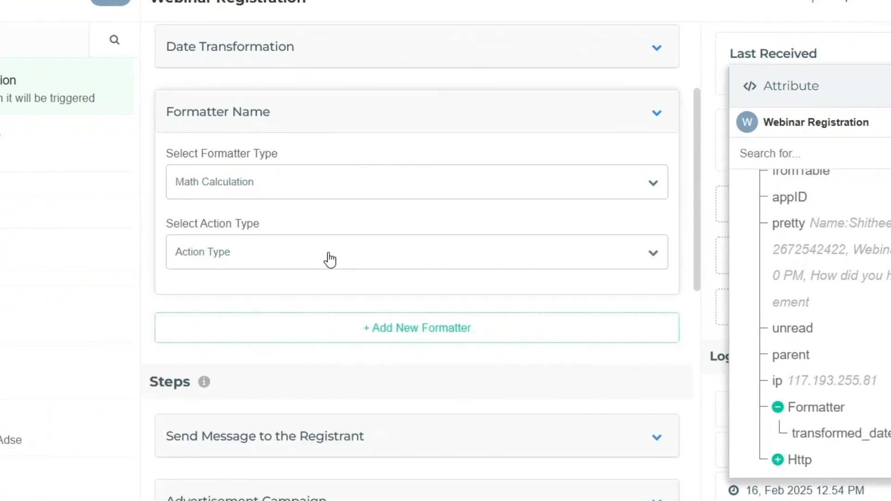
{"action": "left_click", "coordinate": [329, 255]}
{"action": "scroll", "coordinate": [320, 257], "scroll_direction": "down", "scroll_amount": 1}
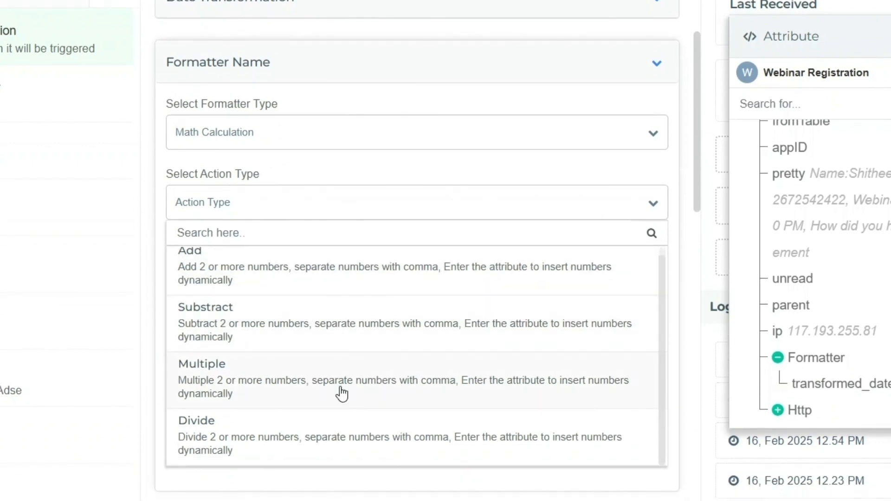
{"action": "left_click", "coordinate": [330, 132]}
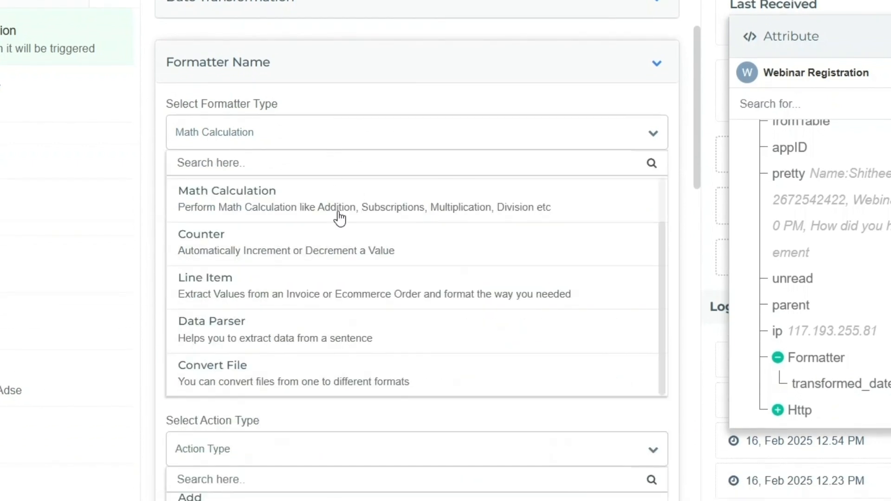
{"action": "left_click", "coordinate": [330, 297]}
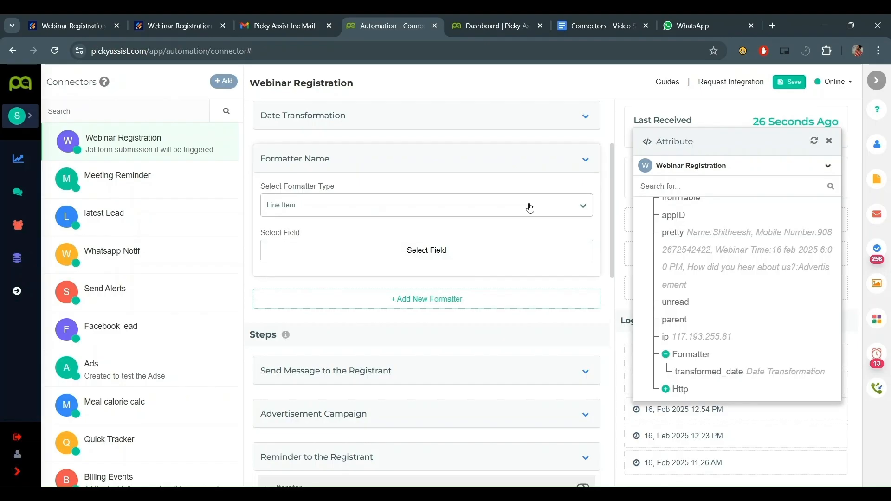
{"action": "left_click", "coordinate": [530, 207]}
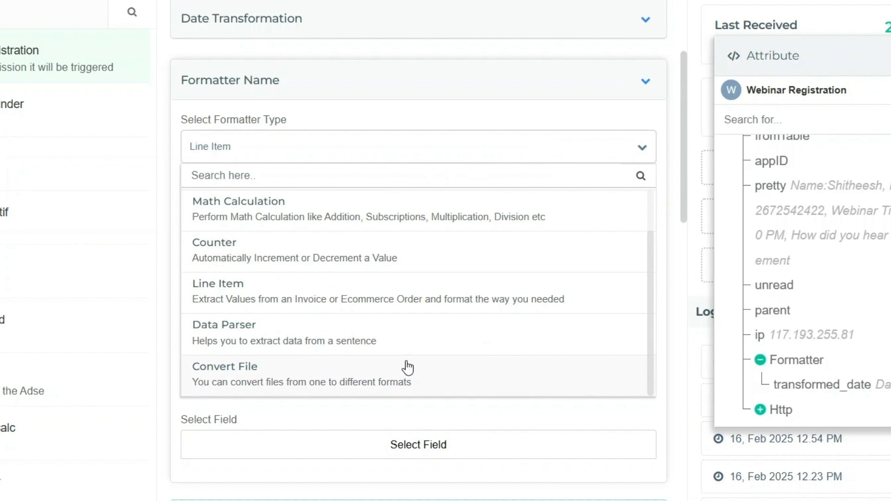
- Try the Convert File formatter type with PDF to Text conversion
{"action": "left_click", "coordinate": [407, 367]}
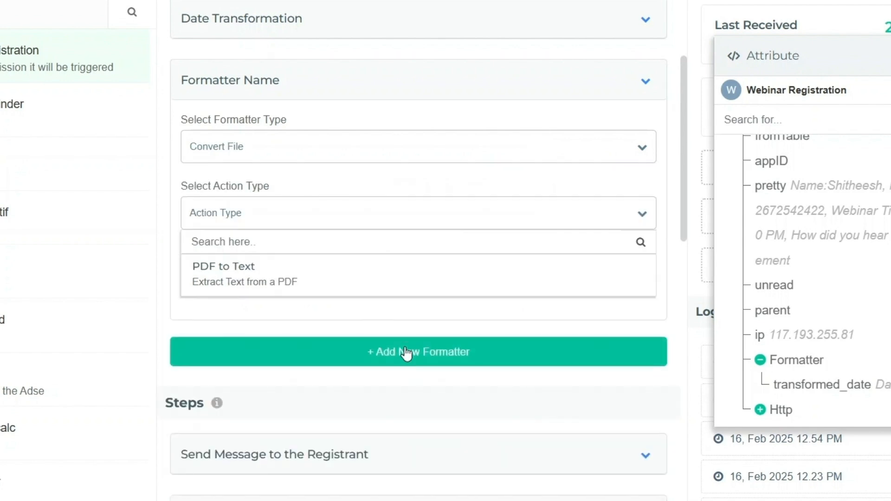
{"action": "left_click", "coordinate": [447, 274]}
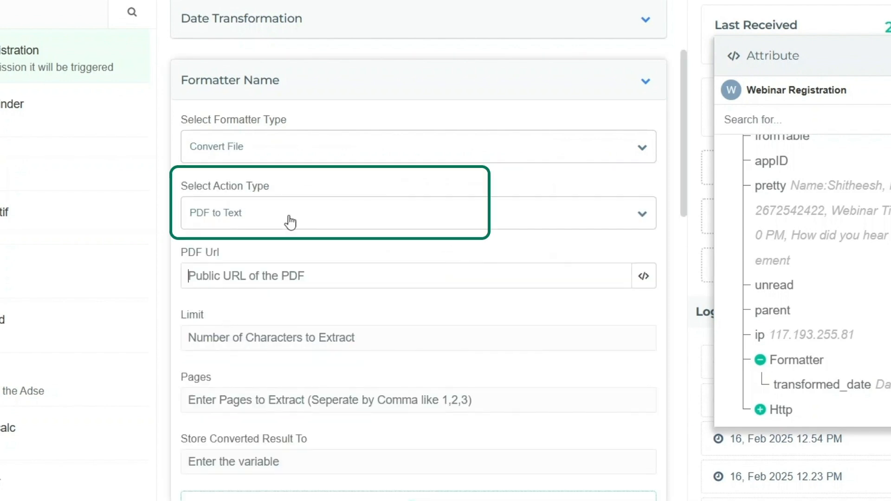
{"action": "scroll", "coordinate": [435, 194], "scroll_direction": "up", "scroll_amount": 1}
{"action": "left_click", "coordinate": [310, 295]}
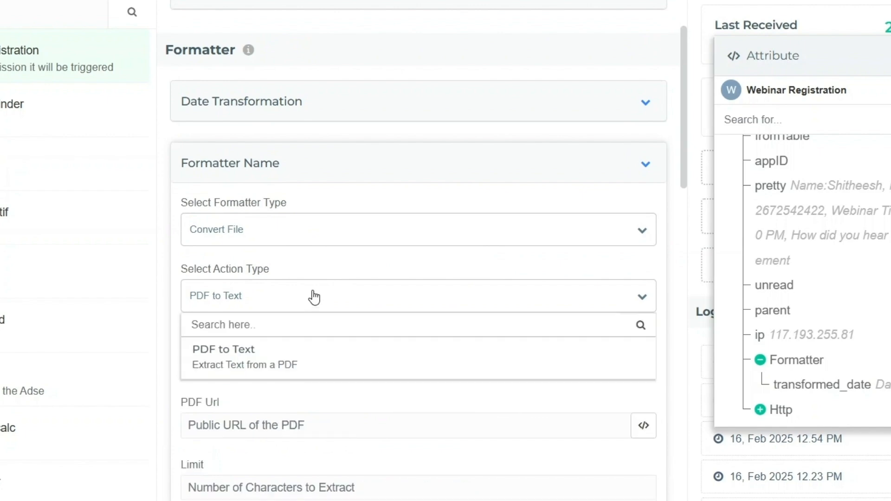
{"action": "scroll", "coordinate": [347, 300], "scroll_direction": "down", "scroll_amount": 1}
- Change the second formatter's type to Date & Time, leaving action unset, and collapse its settings
{"action": "left_click", "coordinate": [294, 147]}
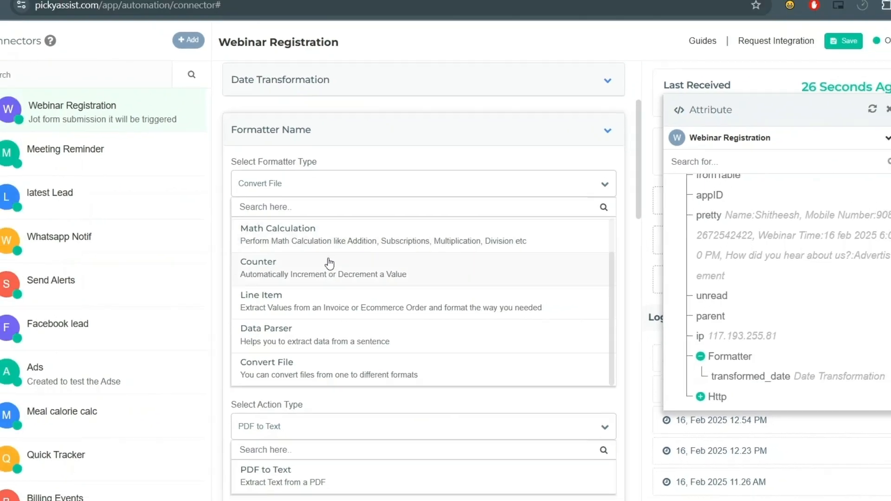
{"action": "scroll", "coordinate": [350, 291], "scroll_direction": "up", "scroll_amount": 1}
{"action": "left_click", "coordinate": [334, 265]}
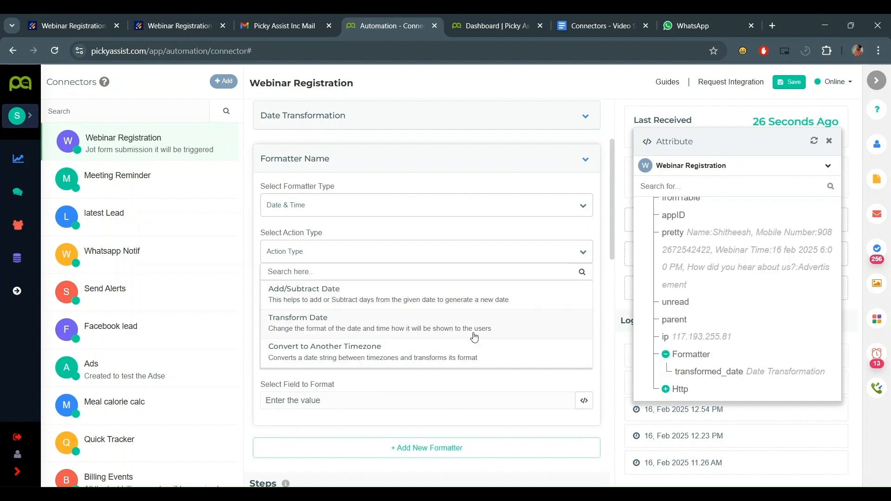
{"action": "left_click", "coordinate": [390, 260]}
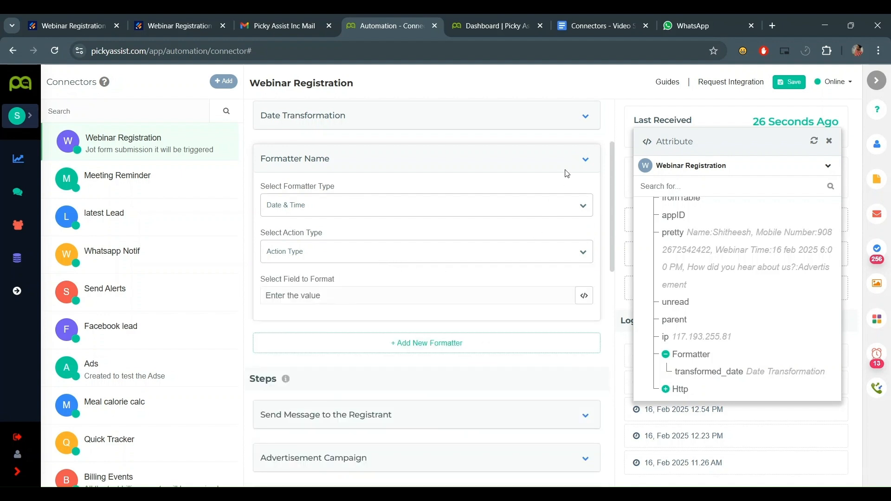
{"action": "left_click", "coordinate": [584, 162]}
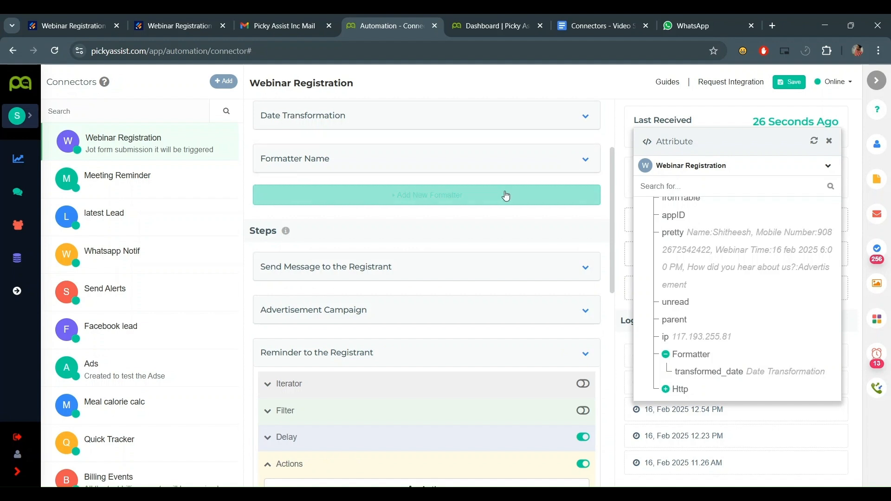
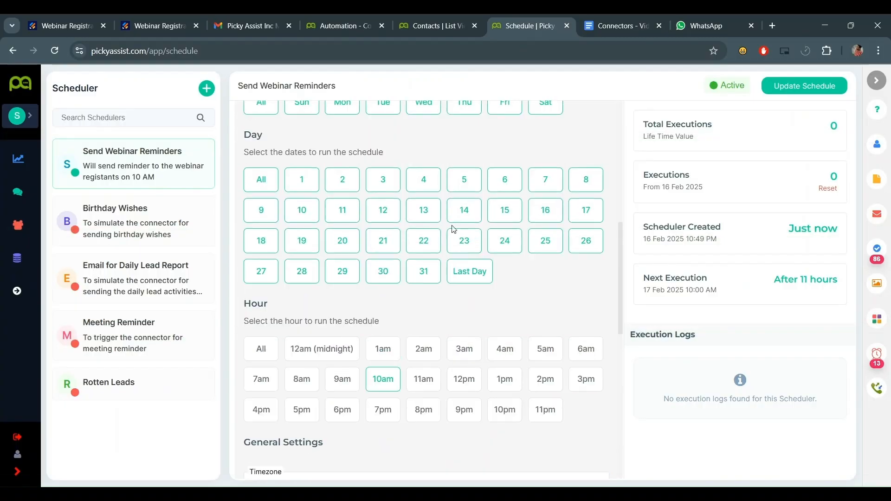
- Scroll the Connectors list and open the Send Webinar Reminder connector's editor
{"action": "scroll", "coordinate": [281, 243], "scroll_direction": "up", "scroll_amount": 8}
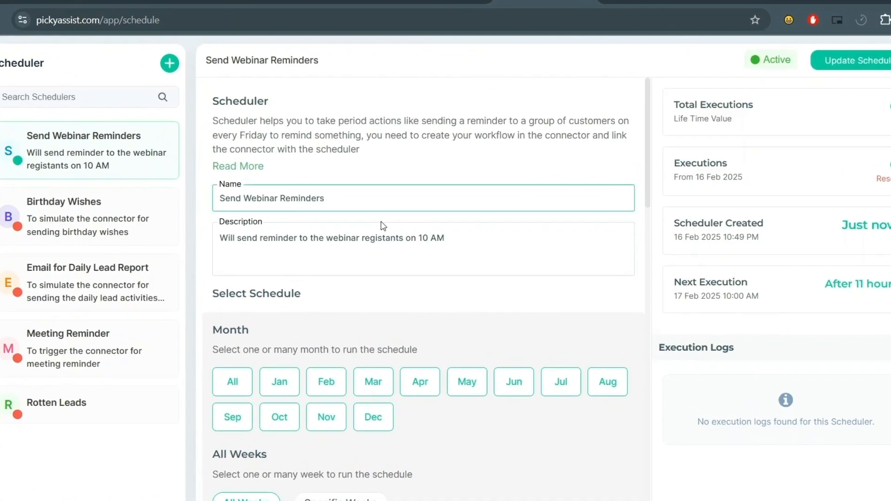
{"action": "scroll", "coordinate": [387, 231], "scroll_direction": "down", "scroll_amount": 5}
{"action": "scroll", "coordinate": [287, 216], "scroll_direction": "up", "scroll_amount": 4}
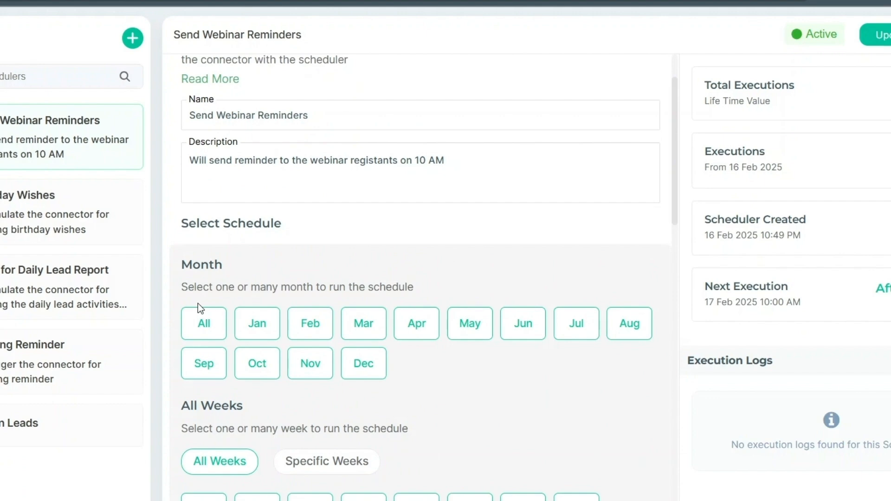
{"action": "scroll", "coordinate": [366, 342], "scroll_direction": "down", "scroll_amount": 6}
{"action": "scroll", "coordinate": [510, 400], "scroll_direction": "down", "scroll_amount": 8}
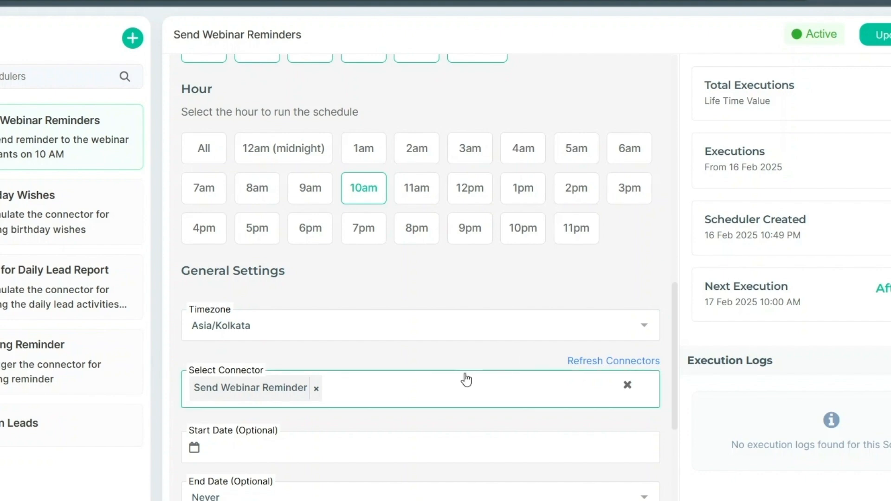
{"action": "scroll", "coordinate": [414, 405], "scroll_direction": "down", "scroll_amount": 5}
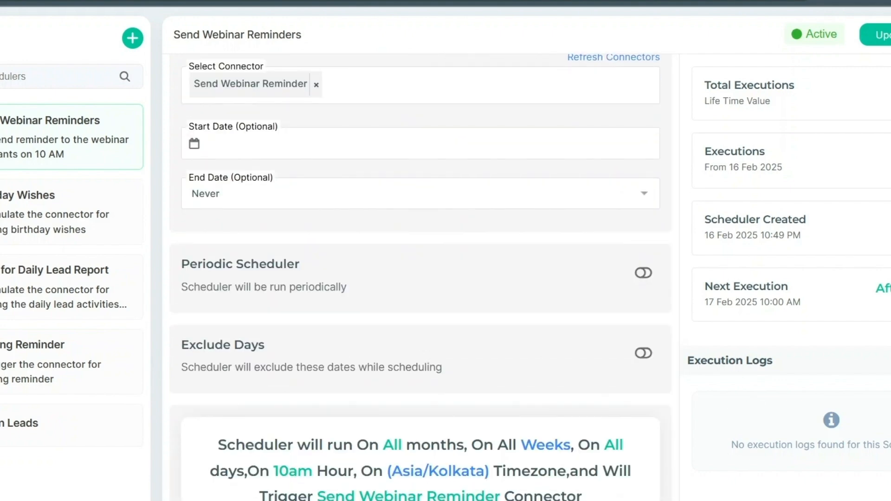
{"action": "scroll", "coordinate": [493, 242], "scroll_direction": "down", "scroll_amount": 2}
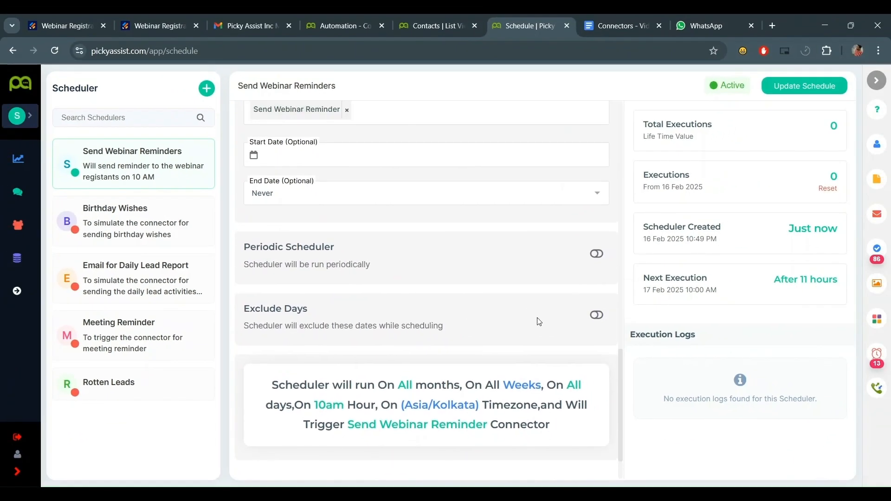
{"action": "scroll", "coordinate": [537, 320], "scroll_direction": "down", "scroll_amount": 1}
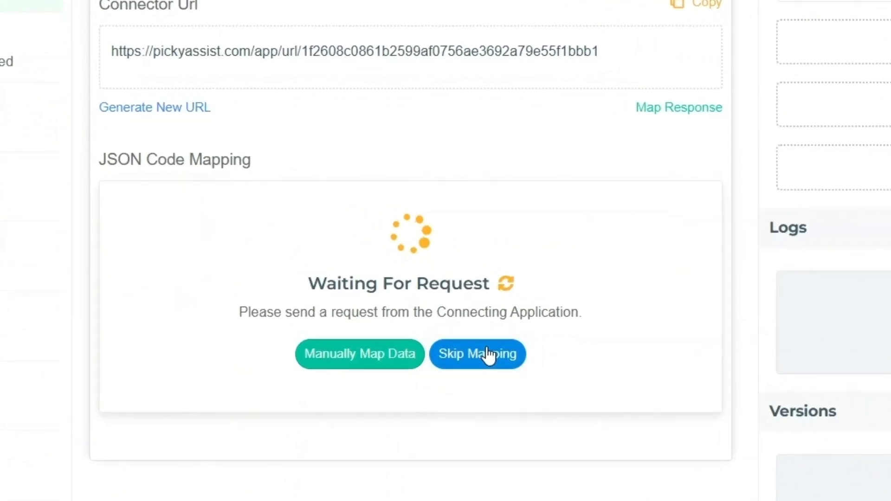
{"action": "left_click", "coordinate": [483, 352]}
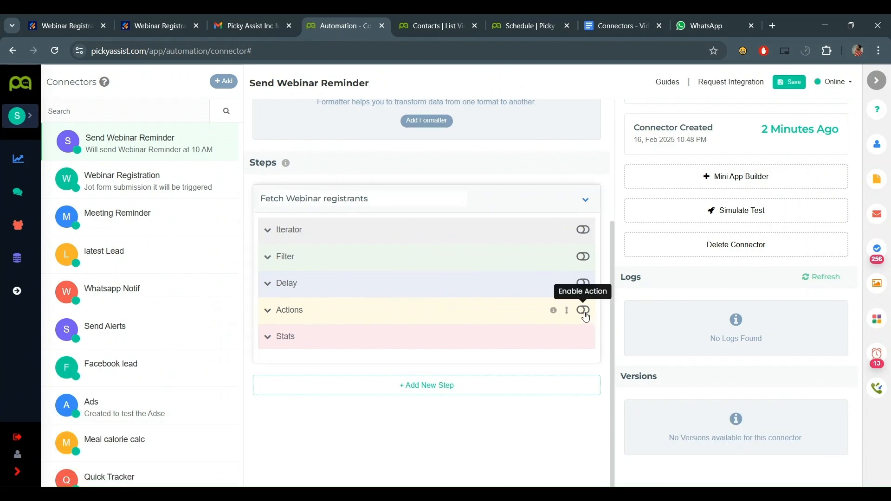
- Enable Actions and add a Search Records from CRM Modules action on Contacts
{"action": "left_click", "coordinate": [582, 311]}
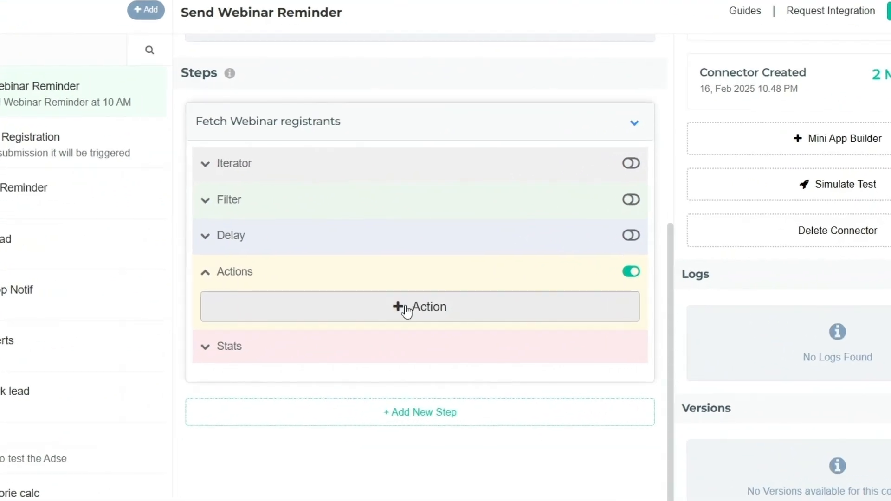
{"action": "left_click", "coordinate": [415, 323]}
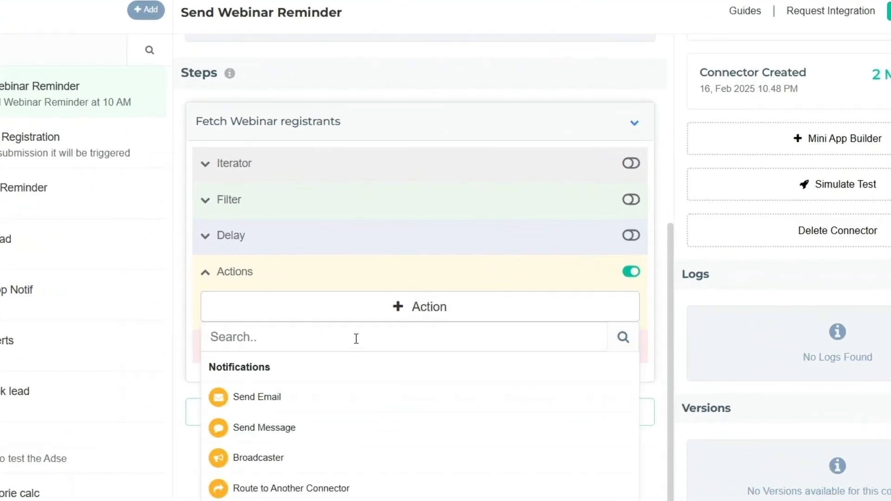
{"action": "type", "text": "sea"}
{"action": "left_click", "coordinate": [358, 366]}
{"action": "scroll", "coordinate": [399, 259], "scroll_direction": "down", "scroll_amount": 3}
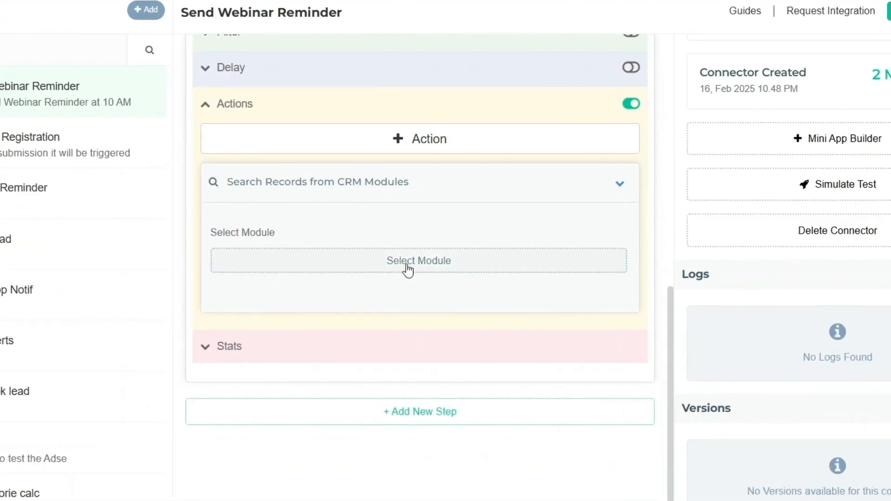
{"action": "left_click", "coordinate": [407, 268]}
{"action": "type", "text": "contact"}
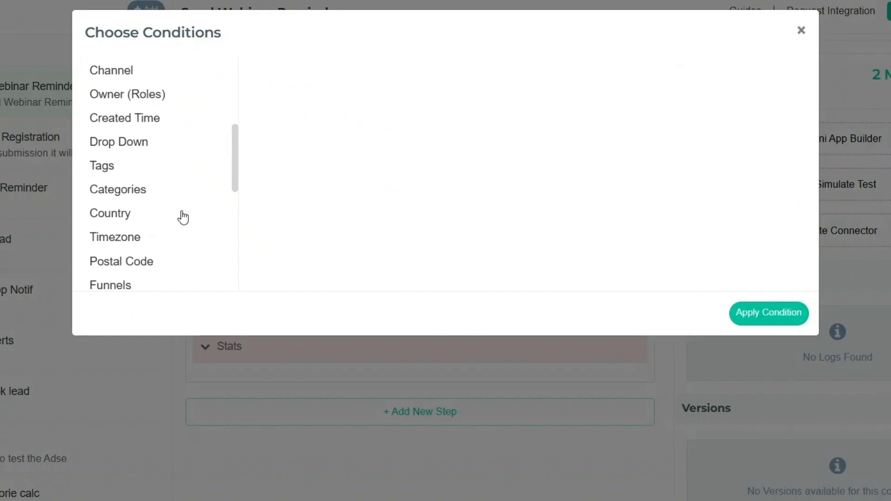
- Add the search condition Webinar Time Is Today
{"action": "scroll", "coordinate": [173, 149], "scroll_direction": "up", "scroll_amount": 5}
{"action": "left_click", "coordinate": [165, 80]}
{"action": "type", "text": "w"}
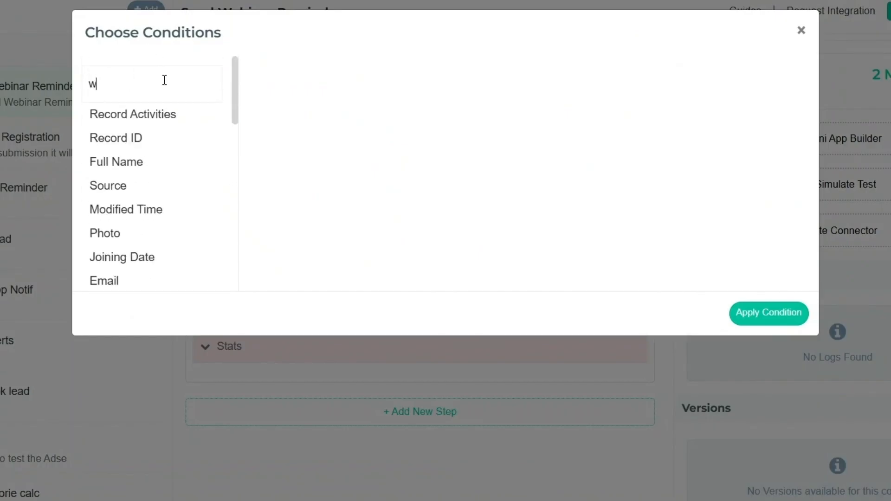
{"action": "type", "text": "e"}
{"action": "left_click", "coordinate": [167, 130]}
{"action": "left_click", "coordinate": [542, 80]}
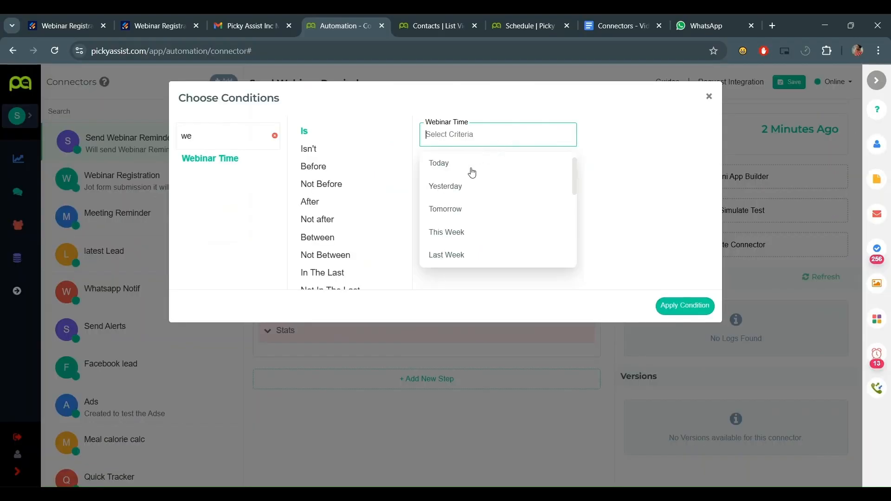
{"action": "left_click", "coordinate": [472, 172]}
{"action": "left_click", "coordinate": [554, 182]}
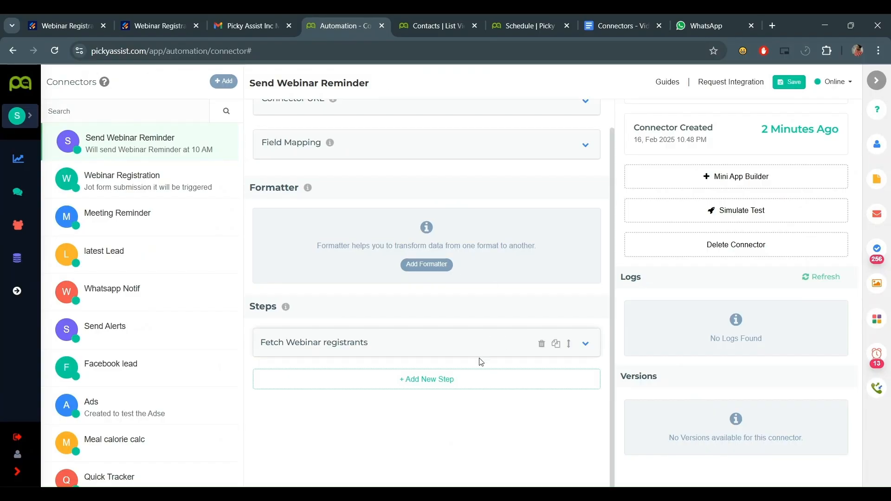
- Add a new step and name it Loop Registrants
{"action": "left_click", "coordinate": [381, 380]}
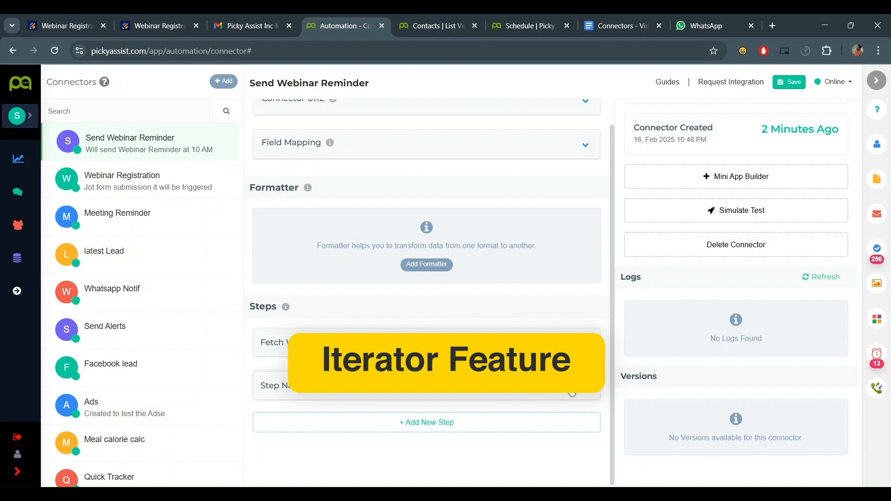
{"action": "left_click", "coordinate": [381, 382]}
{"action": "key", "text": "ctrl+a"}
{"action": "type", "text": "Lo"}
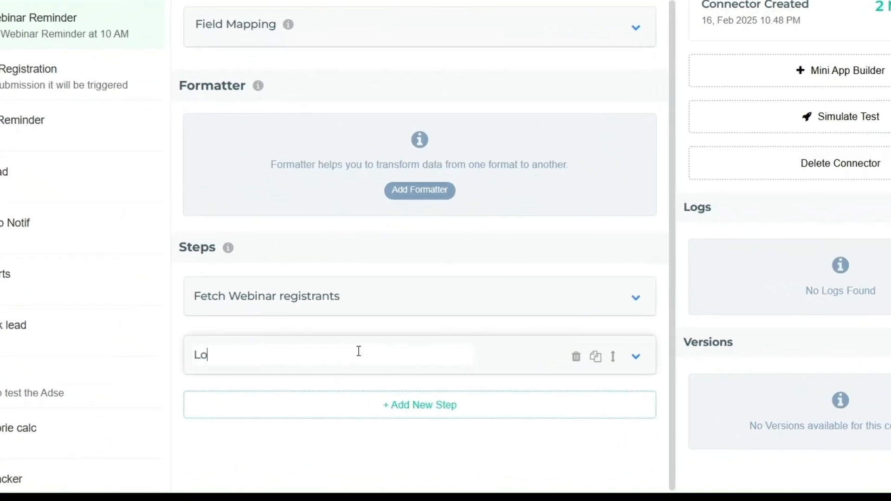
{"action": "type", "text": "op Registrants"}
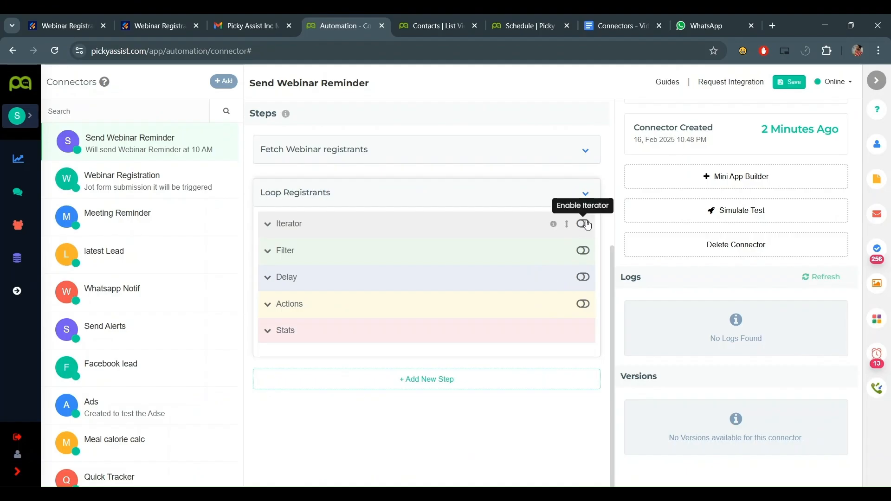
- Enable the Iterator, save, loop over the CRM registrants, and add a Send Message action
{"action": "left_click", "coordinate": [583, 223]}
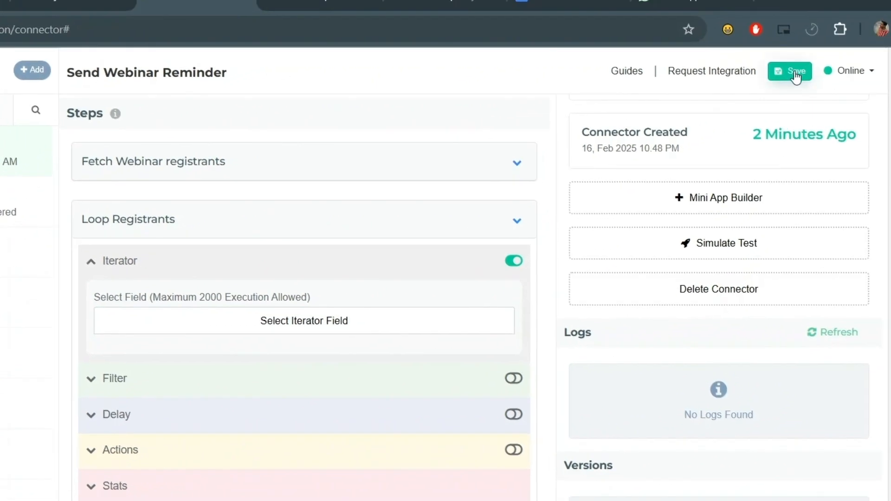
{"action": "left_click", "coordinate": [787, 82]}
{"action": "left_click", "coordinate": [304, 321]}
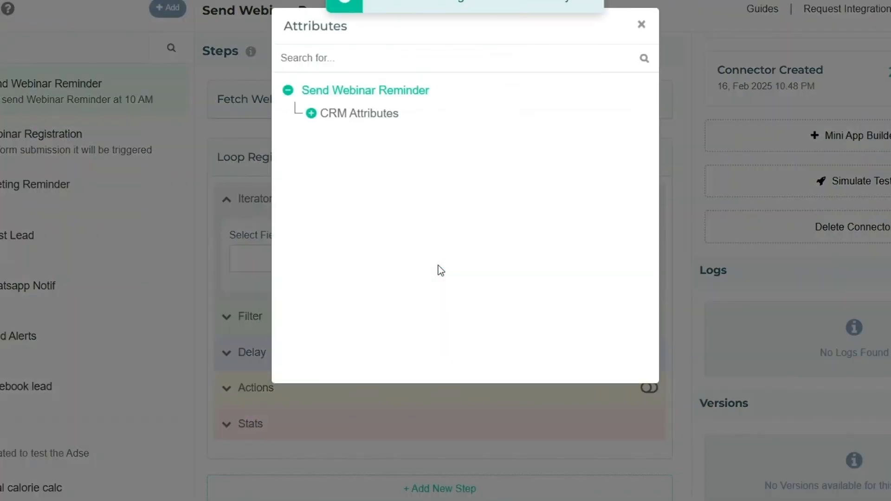
{"action": "left_click", "coordinate": [310, 113]}
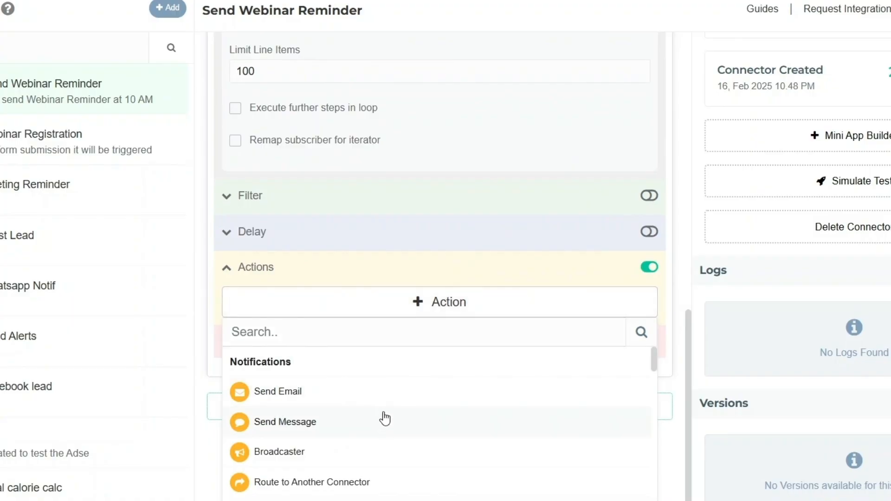
{"action": "left_click", "coordinate": [384, 419]}
- Set the recipient number to the mobile field from CRM > registants > Iterator
{"action": "scroll", "coordinate": [402, 251], "scroll_direction": "down", "scroll_amount": 5}
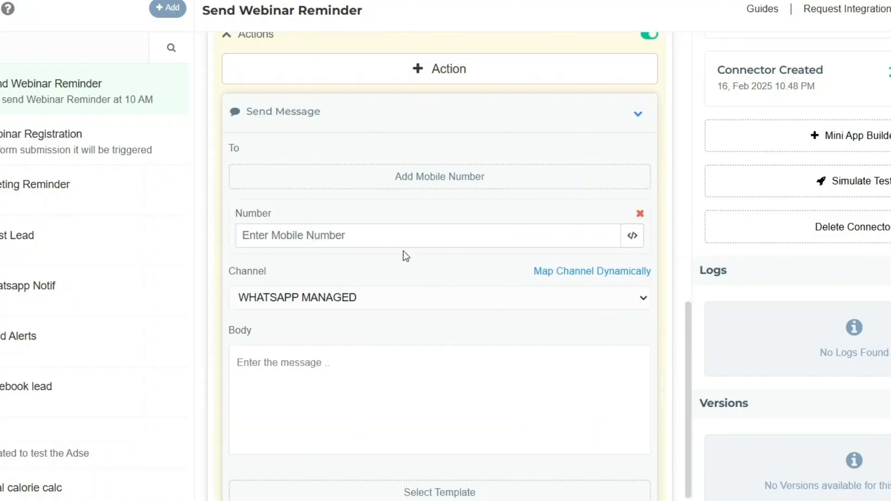
{"action": "left_click", "coordinate": [632, 236]}
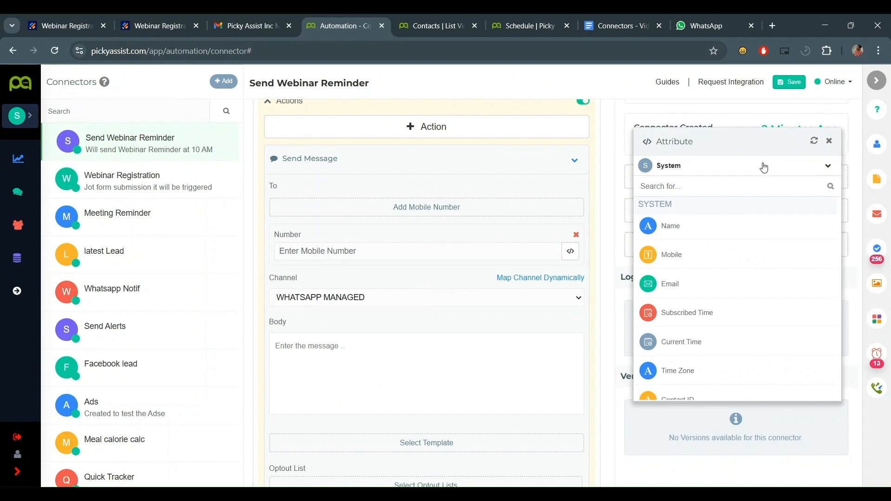
{"action": "left_click", "coordinate": [767, 166]}
{"action": "left_click", "coordinate": [715, 217]}
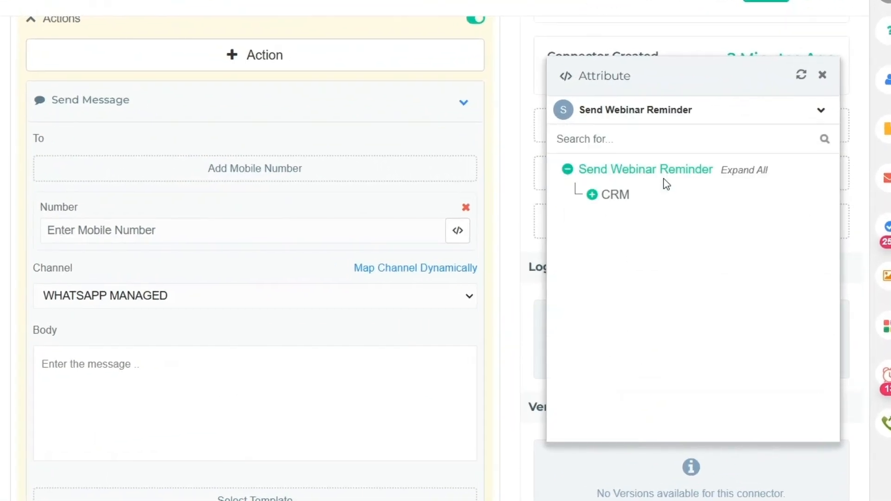
{"action": "left_click", "coordinate": [596, 196]}
{"action": "left_click", "coordinate": [802, 75]}
{"action": "left_click", "coordinate": [592, 195]}
{"action": "left_click", "coordinate": [611, 220]}
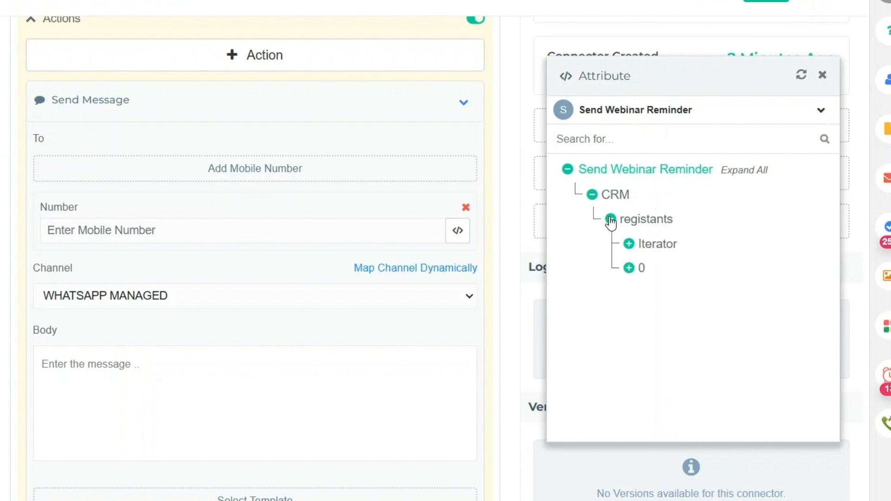
{"action": "left_click", "coordinate": [630, 245]}
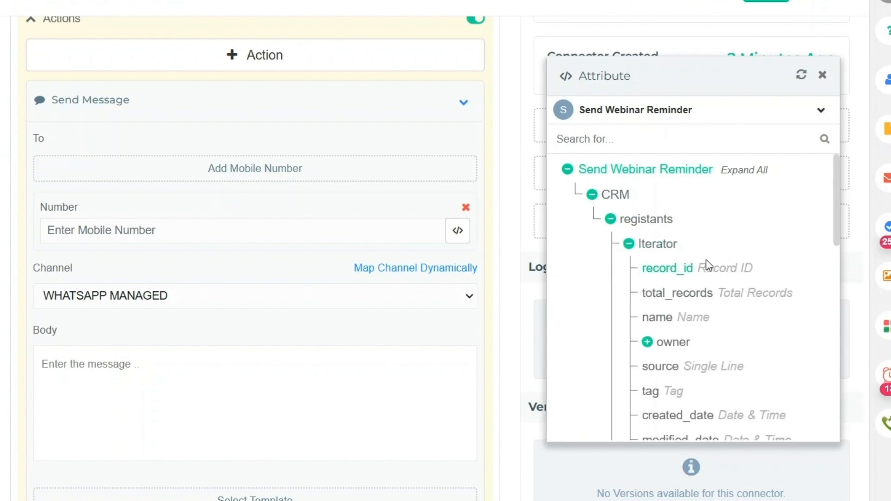
{"action": "scroll", "coordinate": [278, 209], "scroll_direction": "up", "scroll_amount": 2}
{"action": "scroll", "coordinate": [232, 251], "scroll_direction": "down", "scroll_amount": 3}
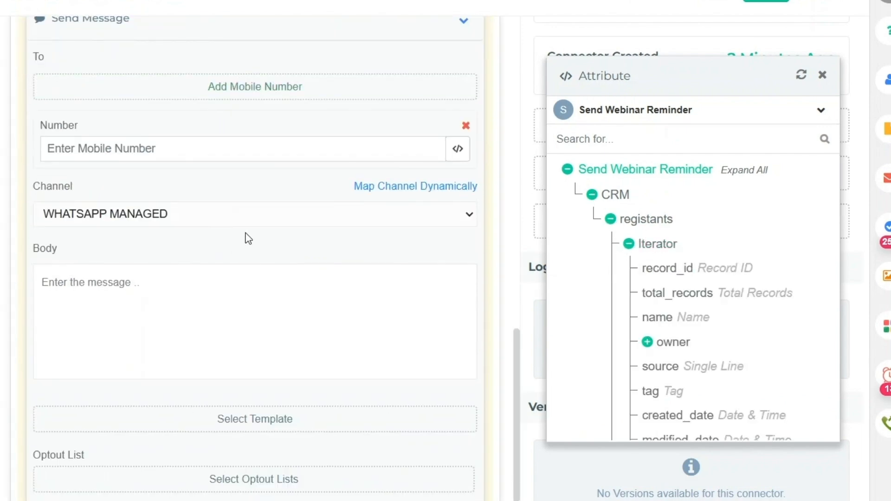
{"action": "scroll", "coordinate": [678, 308], "scroll_direction": "down", "scroll_amount": 3}
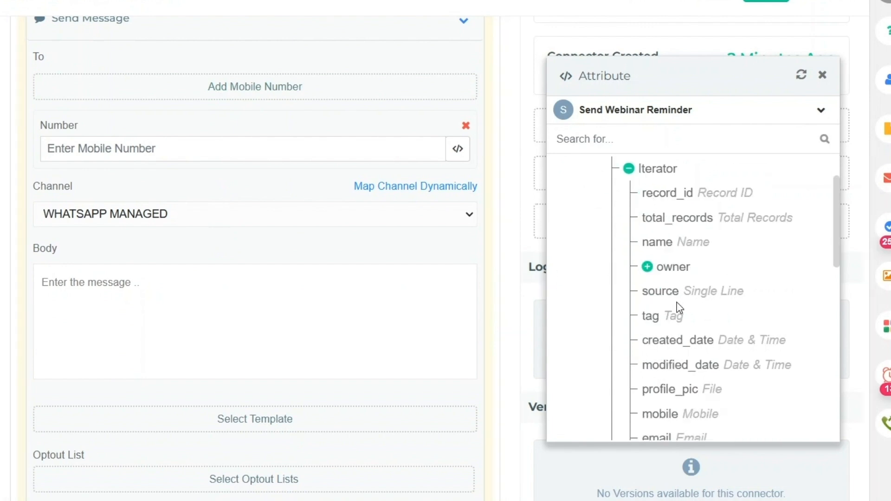
{"action": "scroll", "coordinate": [656, 324], "scroll_direction": "up", "scroll_amount": 3}
{"action": "scroll", "coordinate": [664, 307], "scroll_direction": "down", "scroll_amount": 2}
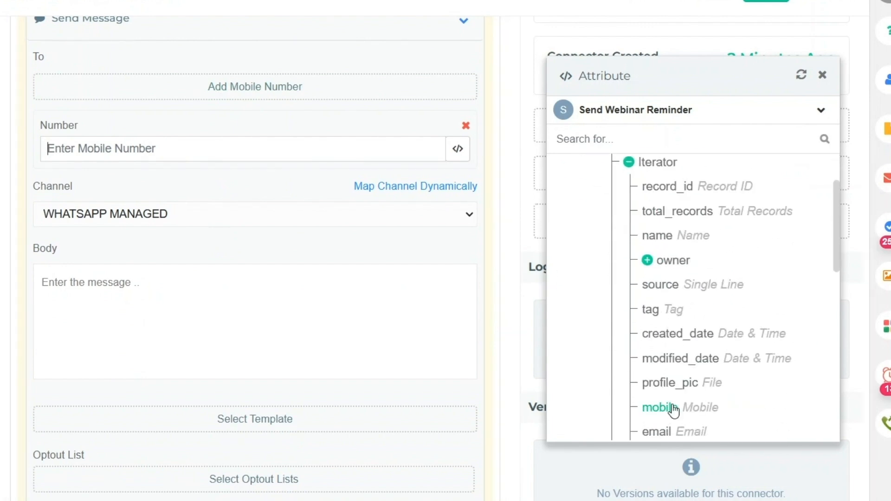
{"action": "left_click", "coordinate": [664, 406]}
- Switch the channel to Haptik 1 Webinar and fill the template placeholders, starting with the registrant's name
{"action": "left_click", "coordinate": [165, 213]}
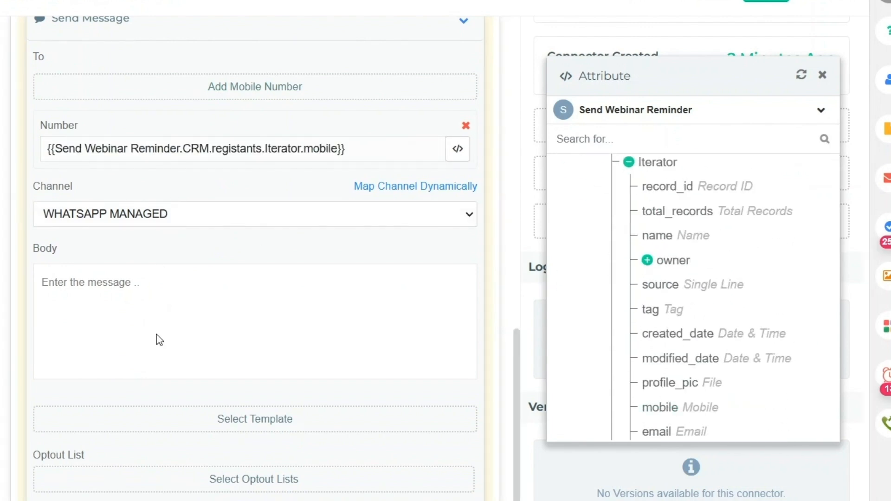
{"action": "left_click", "coordinate": [156, 303]}
{"action": "scroll", "coordinate": [235, 302], "scroll_direction": "down", "scroll_amount": 2}
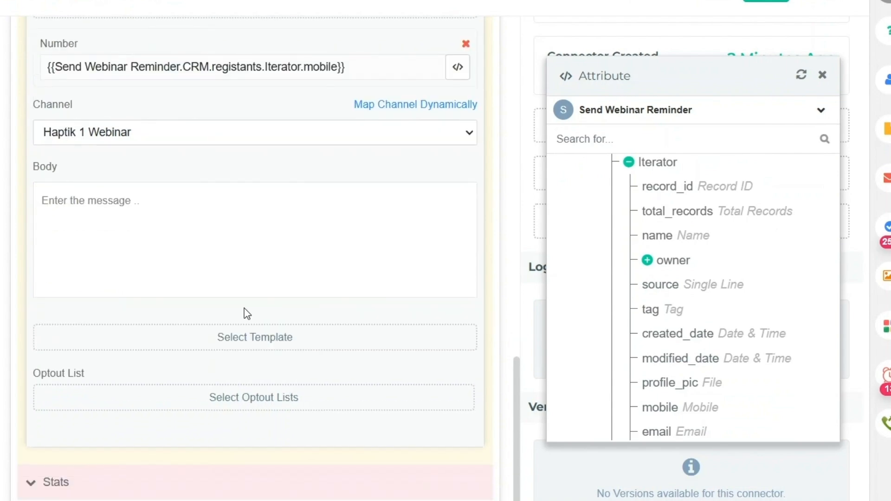
{"action": "scroll", "coordinate": [232, 210], "scroll_direction": "down", "scroll_amount": 7}
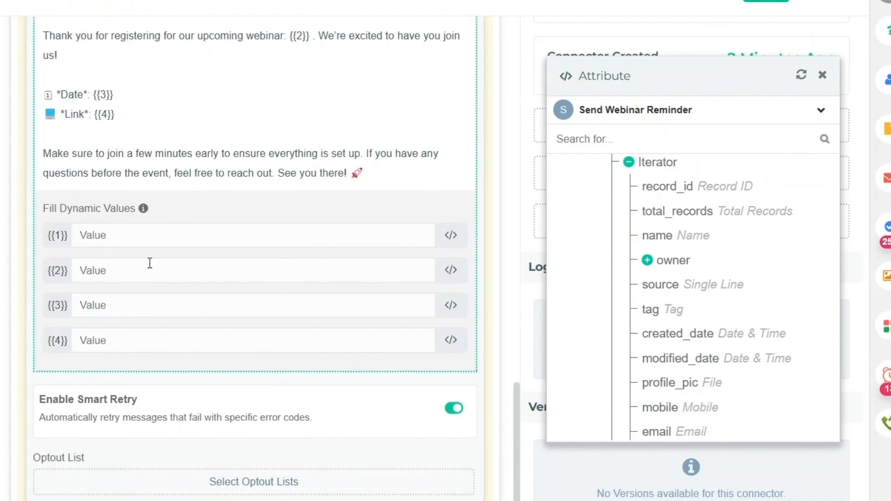
{"action": "left_click", "coordinate": [657, 236]}
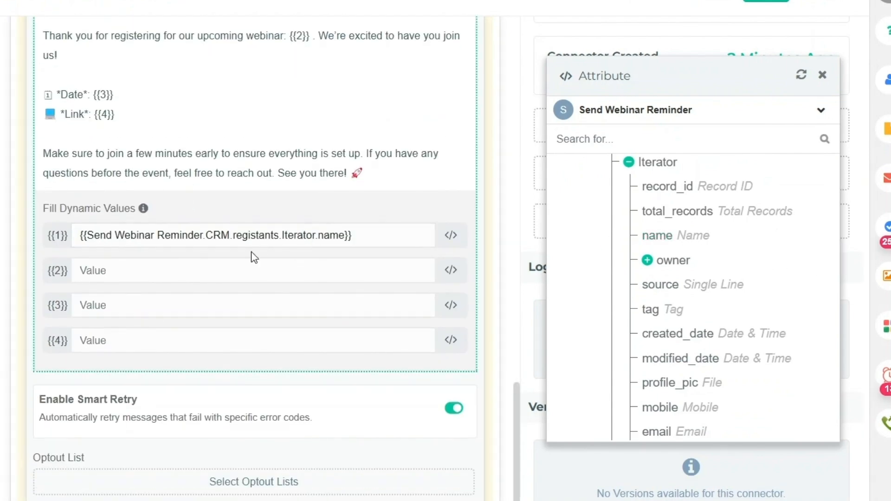
{"action": "left_click", "coordinate": [258, 274]}
{"action": "scroll", "coordinate": [258, 274], "scroll_direction": "up", "scroll_amount": 3}
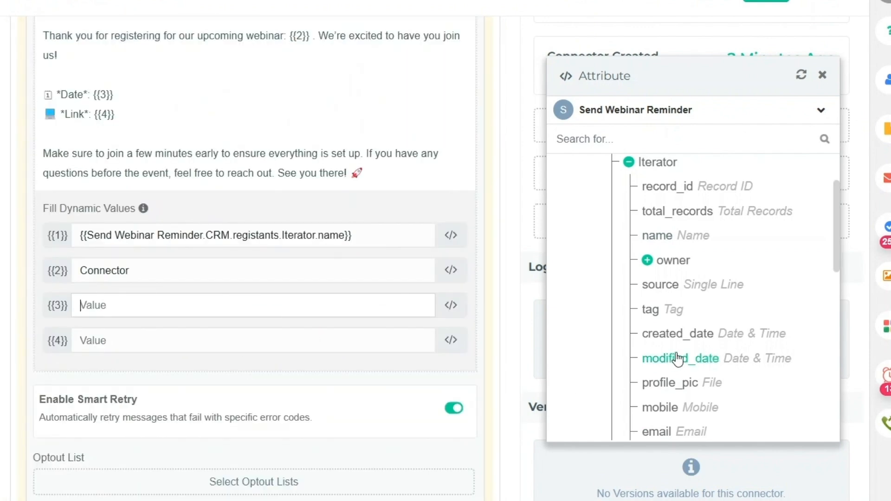
{"action": "scroll", "coordinate": [707, 351], "scroll_direction": "down", "scroll_amount": 10}
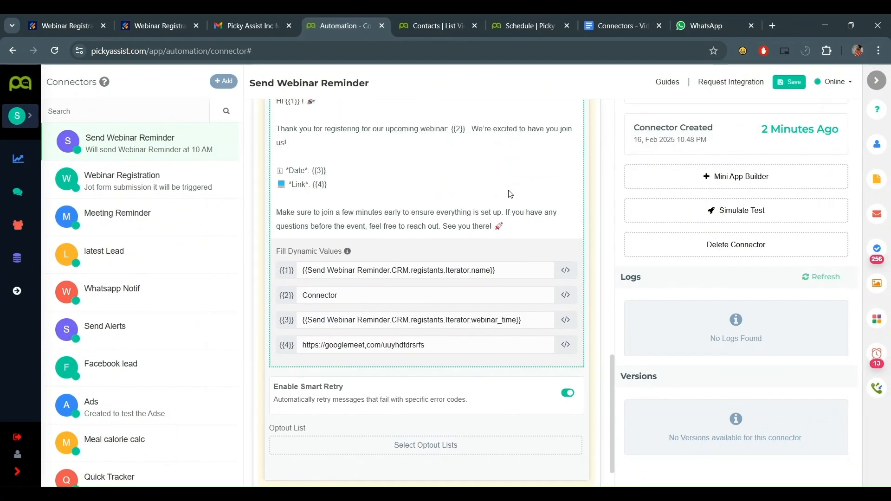
{"action": "scroll", "coordinate": [511, 194], "scroll_direction": "up", "scroll_amount": 4}
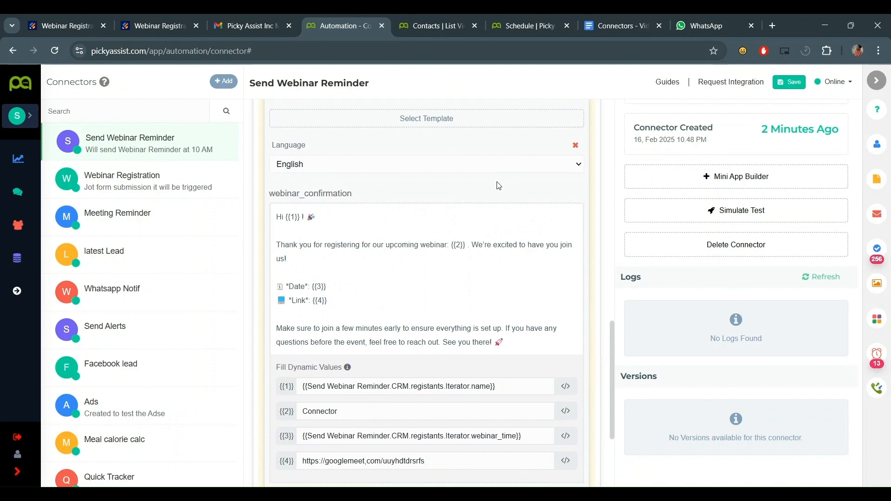
{"action": "scroll", "coordinate": [462, 269], "scroll_direction": "up", "scroll_amount": 5}
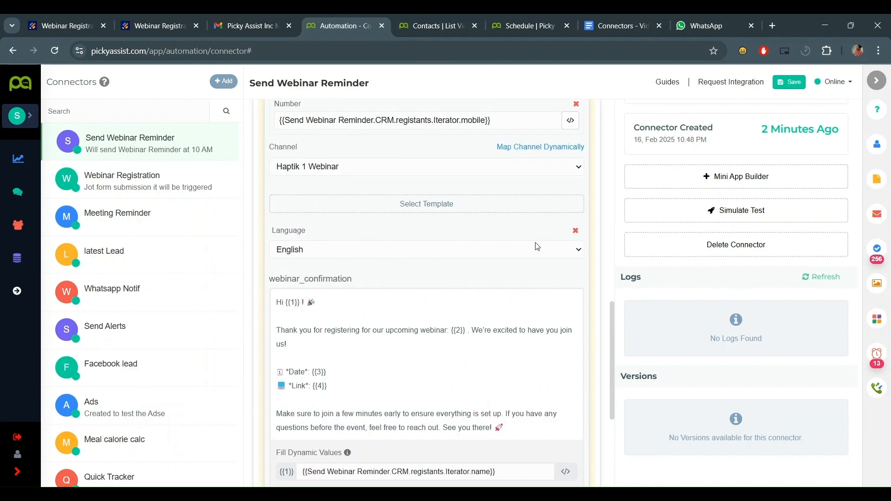
{"action": "left_click", "coordinate": [574, 292]}
- Save the connector and run its Simulate Test
{"action": "left_click", "coordinate": [789, 82]}
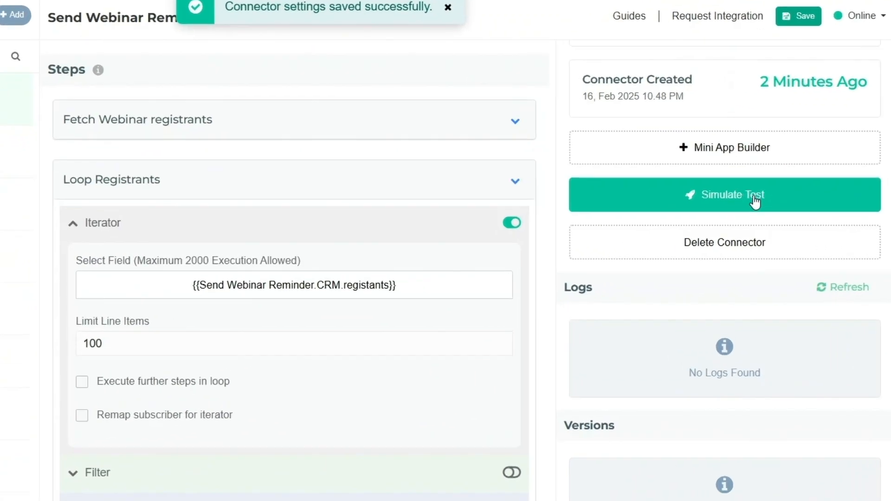
{"action": "left_click", "coordinate": [755, 197]}
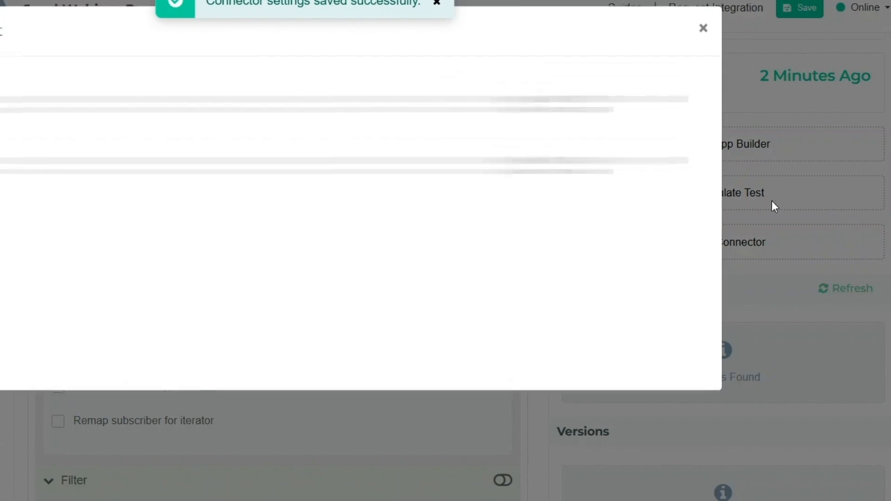
{"action": "left_click", "coordinate": [703, 367]}
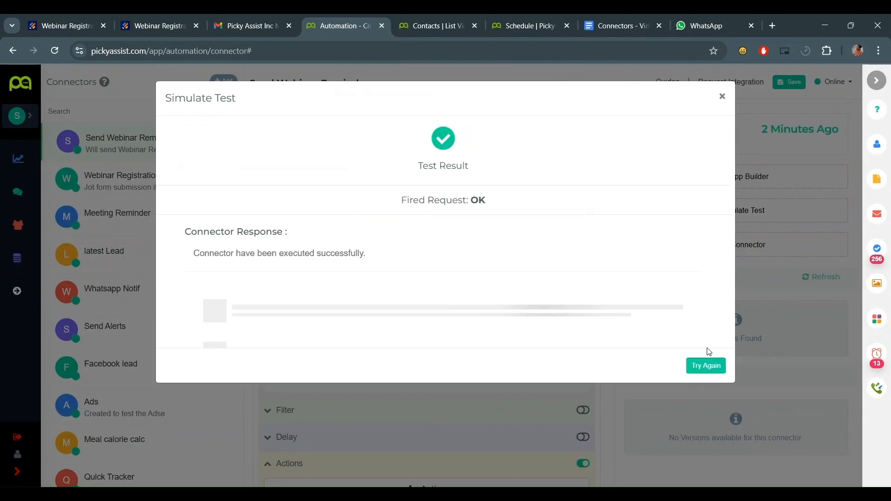
- Review the six executed Send Message loops in the test results, then close them
{"action": "scroll", "coordinate": [596, 240], "scroll_direction": "down", "scroll_amount": 1}
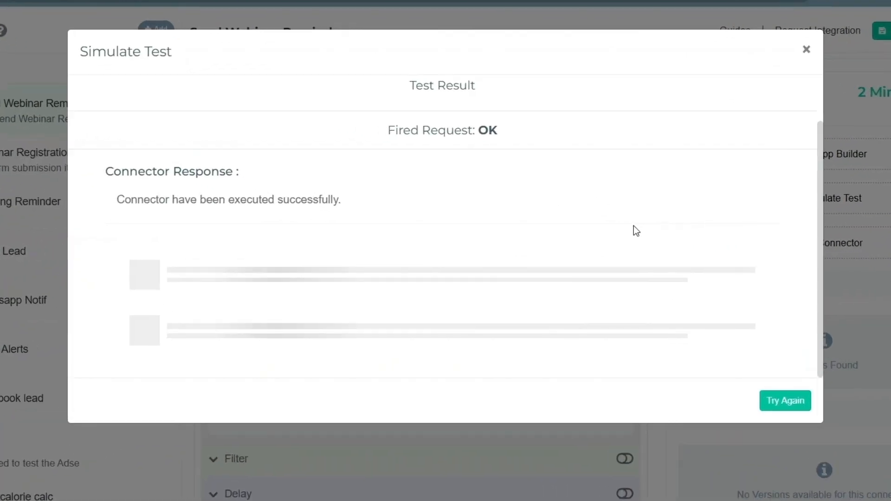
{"action": "scroll", "coordinate": [636, 230], "scroll_direction": "down", "scroll_amount": 5}
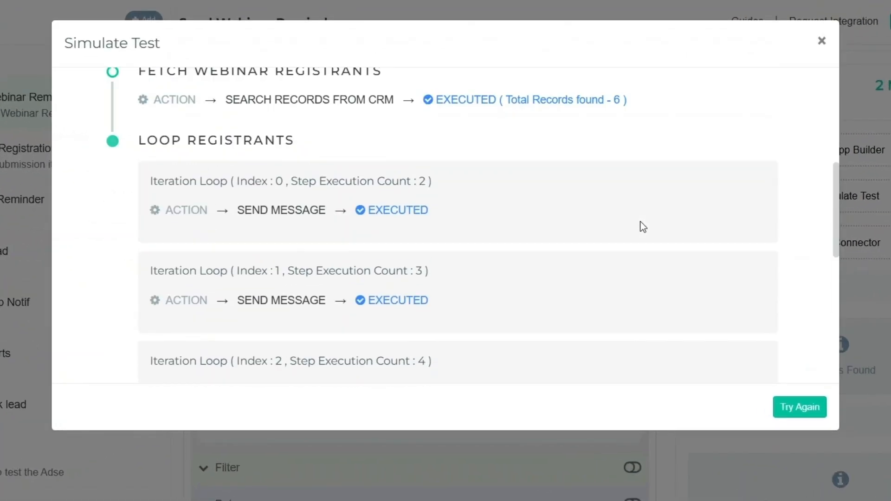
{"action": "scroll", "coordinate": [636, 231], "scroll_direction": "up", "scroll_amount": 5}
{"action": "scroll", "coordinate": [636, 230], "scroll_direction": "down", "scroll_amount": 5}
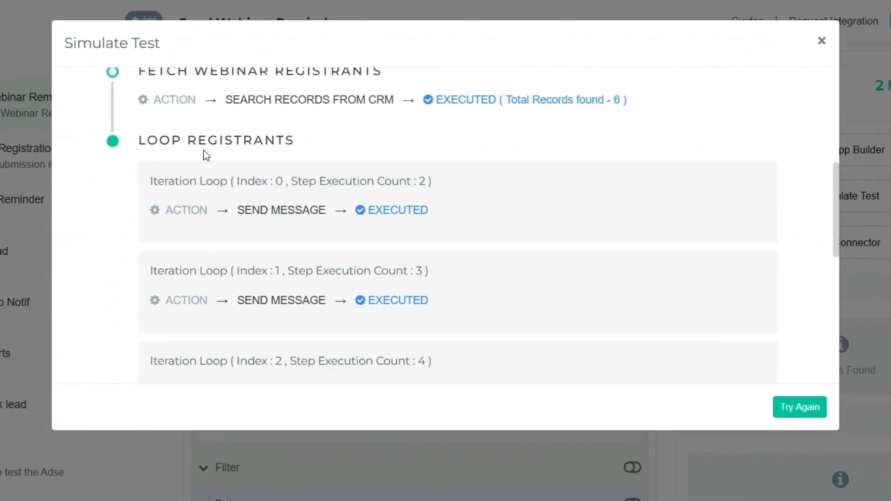
{"action": "scroll", "coordinate": [253, 260], "scroll_direction": "up", "scroll_amount": 3}
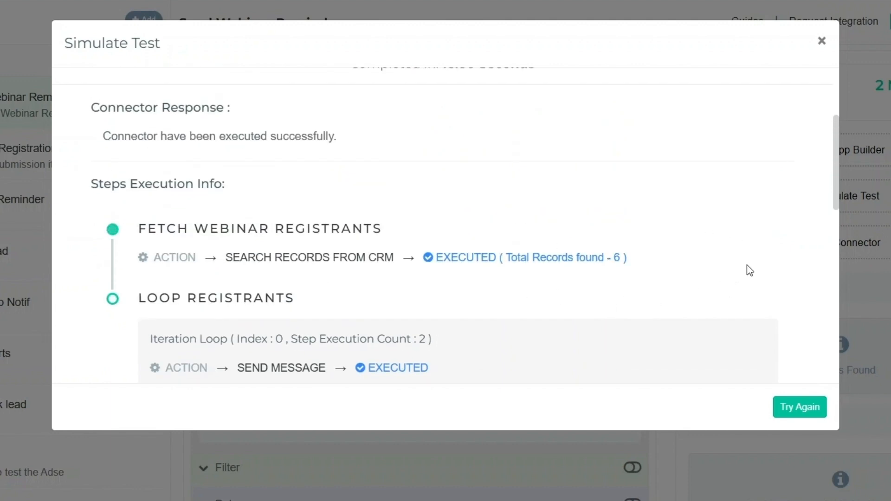
{"action": "scroll", "coordinate": [668, 266], "scroll_direction": "down", "scroll_amount": 5}
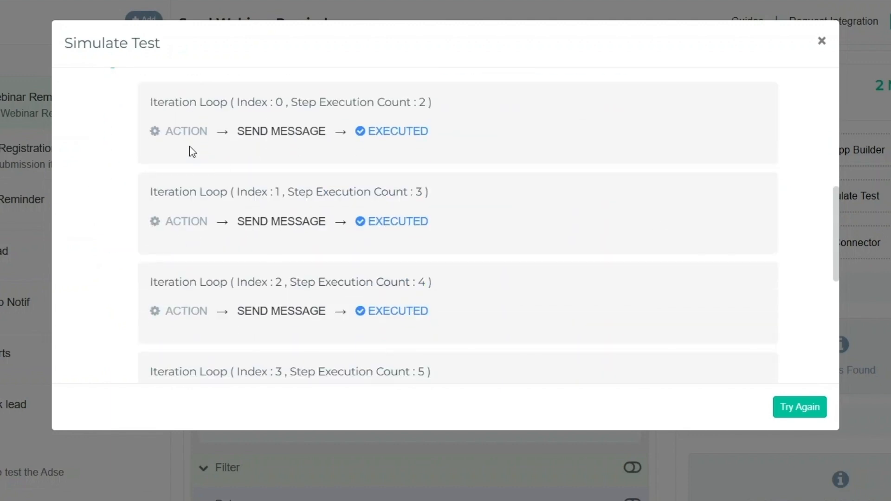
{"action": "scroll", "coordinate": [333, 210], "scroll_direction": "up", "scroll_amount": 2}
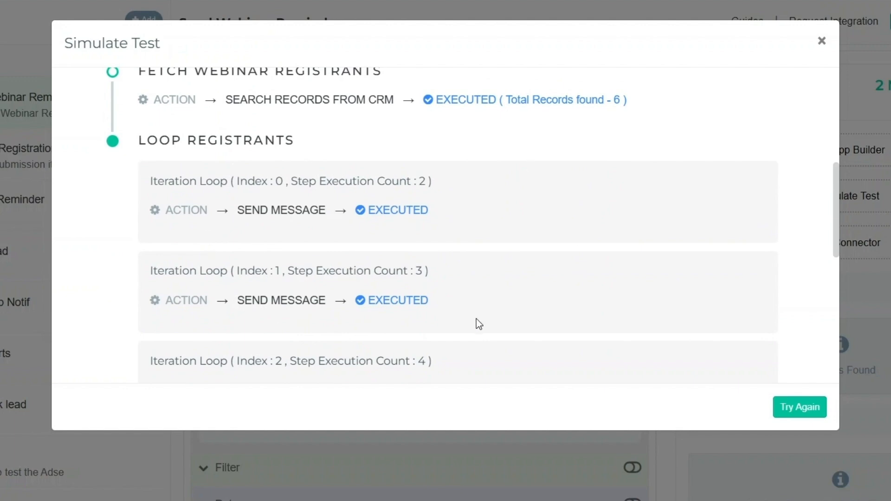
{"action": "scroll", "coordinate": [277, 206], "scroll_direction": "down", "scroll_amount": 4}
{"action": "scroll", "coordinate": [324, 211], "scroll_direction": "up", "scroll_amount": 2}
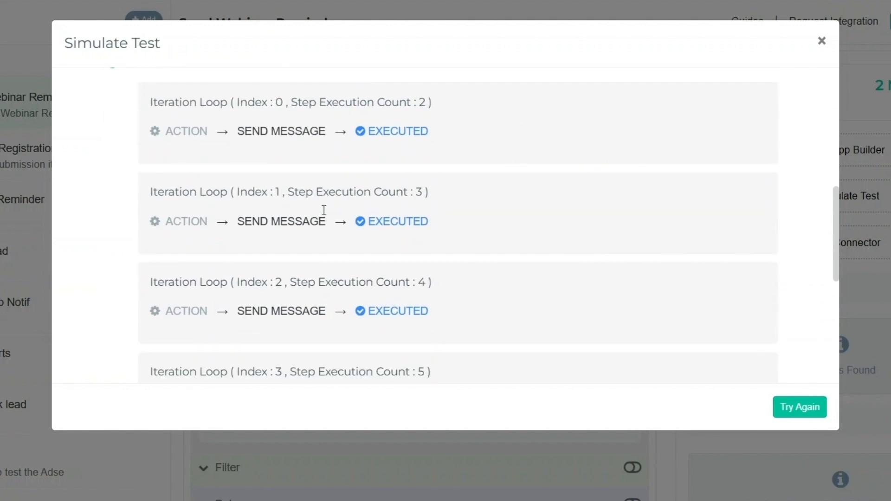
{"action": "scroll", "coordinate": [399, 253], "scroll_direction": "down", "scroll_amount": 6}
{"action": "scroll", "coordinate": [378, 186], "scroll_direction": "up", "scroll_amount": 3}
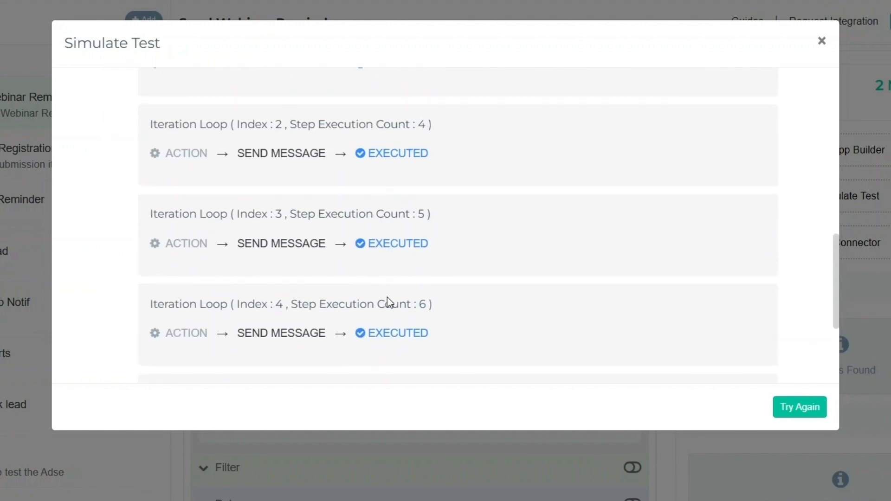
{"action": "scroll", "coordinate": [387, 297], "scroll_direction": "down", "scroll_amount": 3}
{"action": "scroll", "coordinate": [378, 272], "scroll_direction": "up", "scroll_amount": 2}
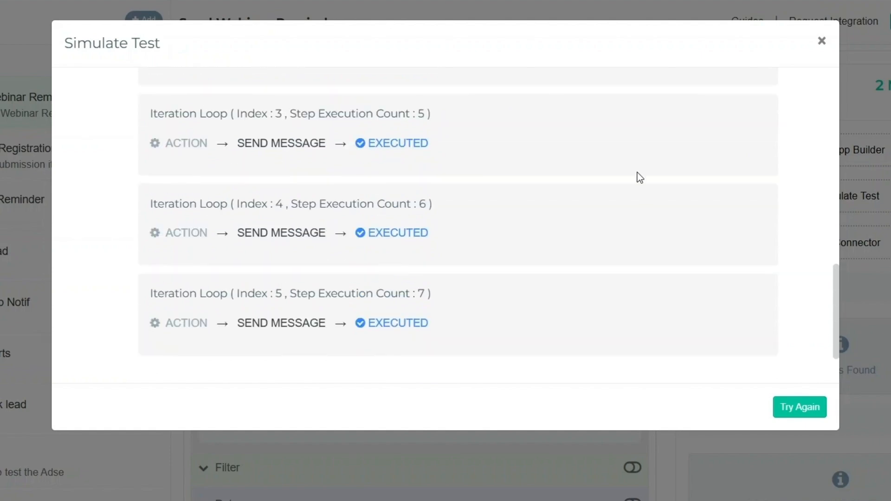
{"action": "scroll", "coordinate": [463, 257], "scroll_direction": "up", "scroll_amount": 5}
{"action": "left_click", "coordinate": [822, 41]}
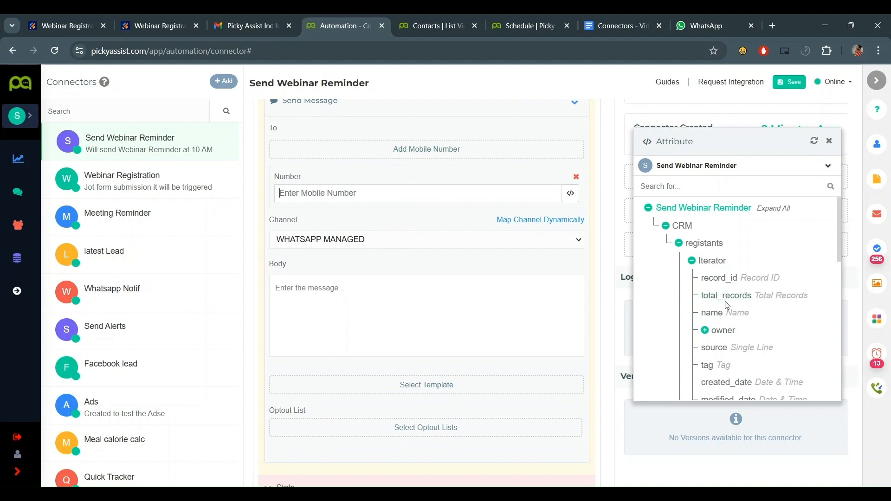
- Pick the Iterator's mobile attribute as the Send Message recipient number
{"action": "scroll", "coordinate": [713, 331], "scroll_direction": "down", "scroll_amount": 3}
{"action": "scroll", "coordinate": [713, 288], "scroll_direction": "up", "scroll_amount": 3}
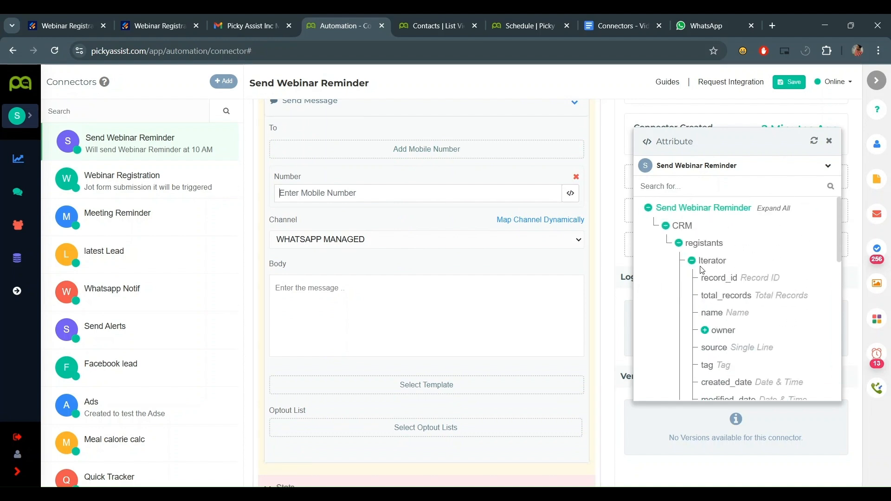
{"action": "scroll", "coordinate": [722, 390], "scroll_direction": "down", "scroll_amount": 2}
{"action": "left_click", "coordinate": [715, 377]}
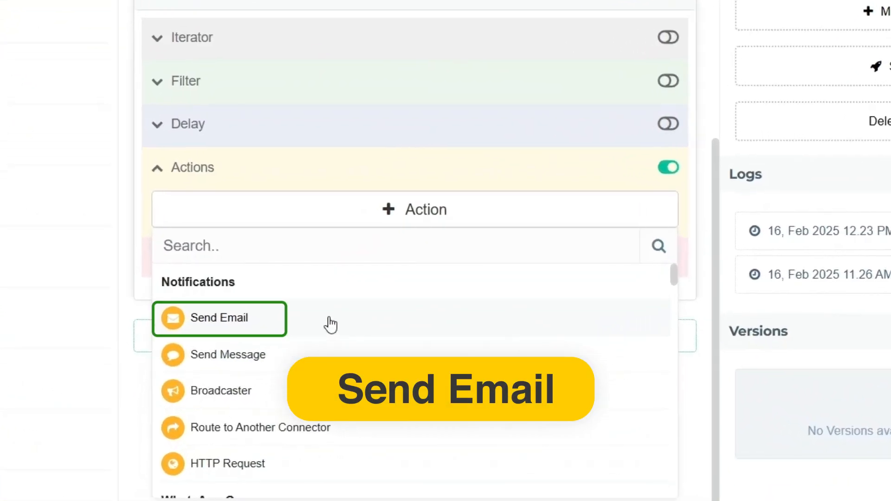
- Add a Send Email action and start filling its From address and body
{"action": "left_click", "coordinate": [330, 324]}
{"action": "scroll", "coordinate": [423, 213], "scroll_direction": "down", "scroll_amount": 5}
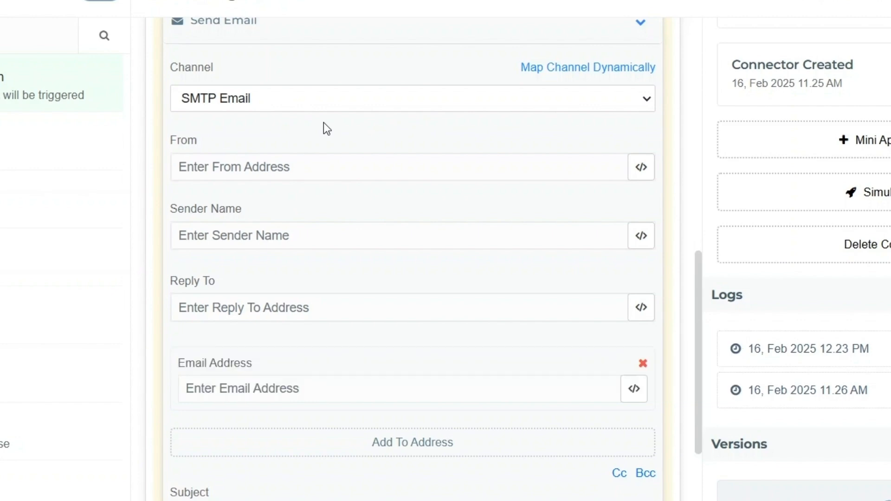
{"action": "left_click", "coordinate": [313, 177]}
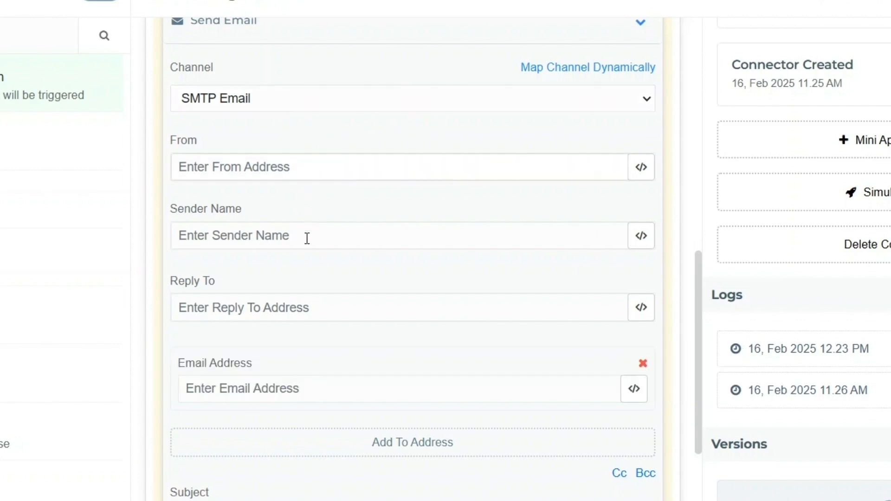
{"action": "scroll", "coordinate": [344, 305], "scroll_direction": "down", "scroll_amount": 5}
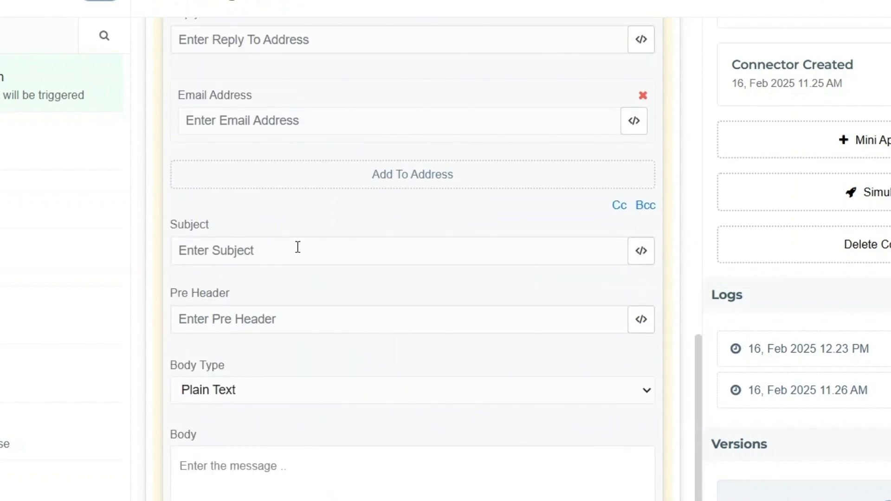
{"action": "scroll", "coordinate": [324, 316], "scroll_direction": "down", "scroll_amount": 3}
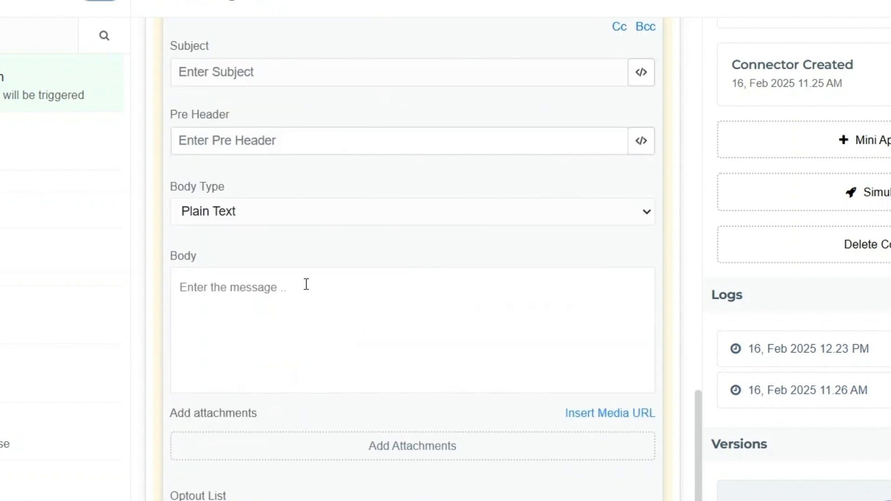
{"action": "scroll", "coordinate": [368, 230], "scroll_direction": "up", "scroll_amount": 2}
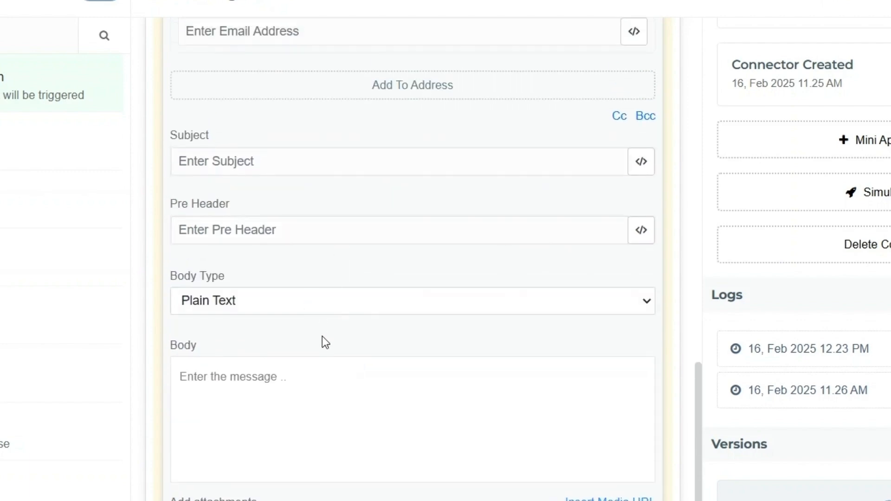
{"action": "left_click", "coordinate": [326, 381]}
{"action": "scroll", "coordinate": [358, 411], "scroll_direction": "down", "scroll_amount": 5}
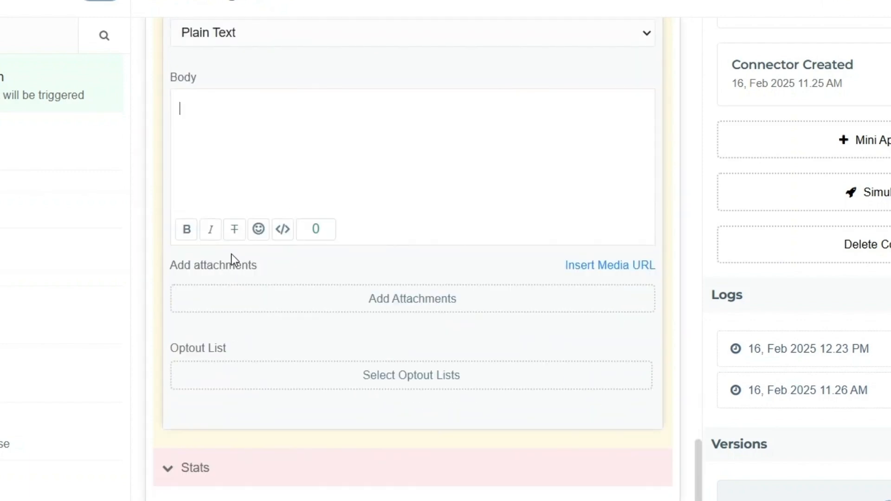
{"action": "scroll", "coordinate": [236, 287], "scroll_direction": "up", "scroll_amount": 3}
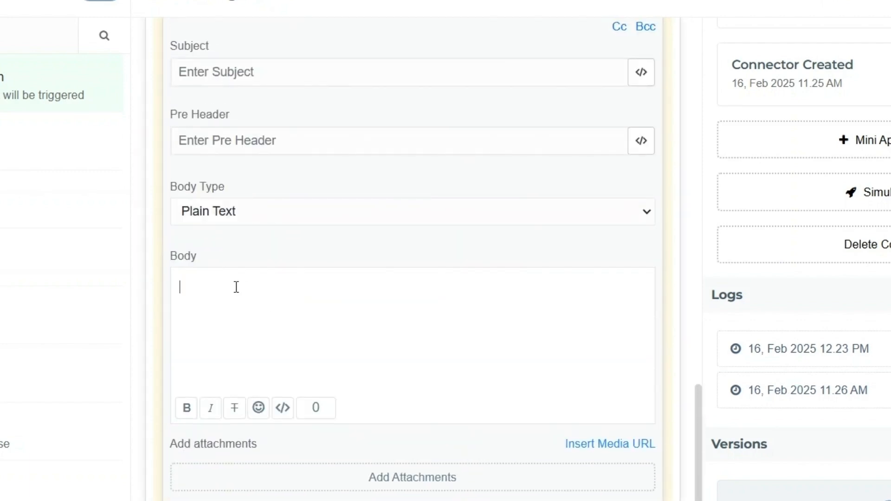
- Set Body Type to Html Template with the Daily Lead Reports template, and check the Optout List choices
{"action": "left_click", "coordinate": [245, 262]}
{"action": "left_click", "coordinate": [364, 284]}
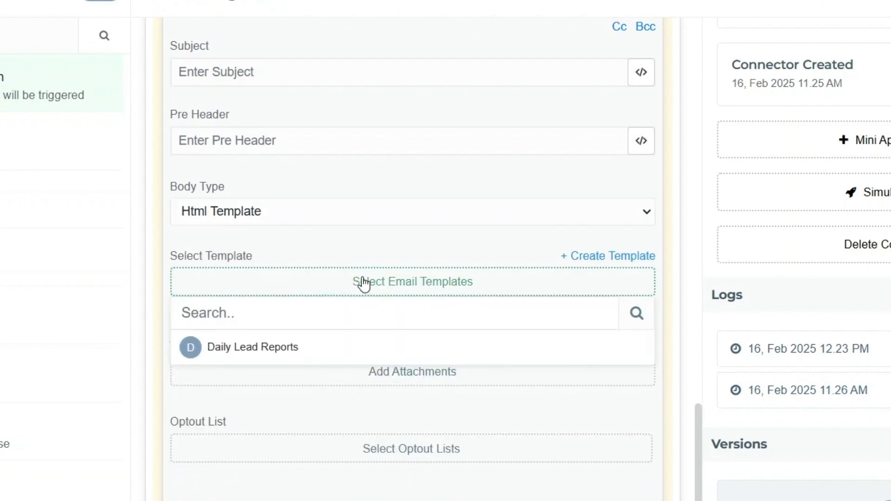
{"action": "left_click", "coordinate": [292, 348]}
{"action": "scroll", "coordinate": [364, 260], "scroll_direction": "down", "scroll_amount": 4}
{"action": "scroll", "coordinate": [432, 315], "scroll_direction": "up", "scroll_amount": 4}
{"action": "scroll", "coordinate": [314, 303], "scroll_direction": "down", "scroll_amount": 4}
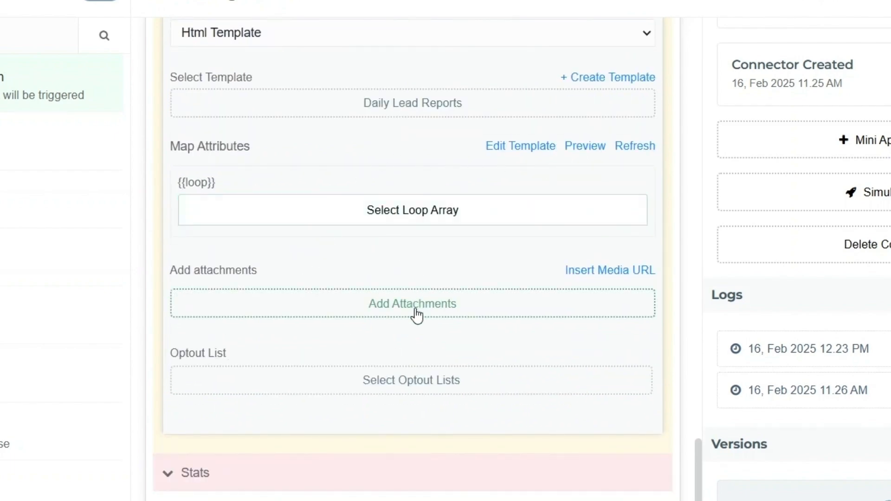
{"action": "left_click", "coordinate": [409, 386]}
{"action": "scroll", "coordinate": [392, 310], "scroll_direction": "down", "scroll_amount": 2}
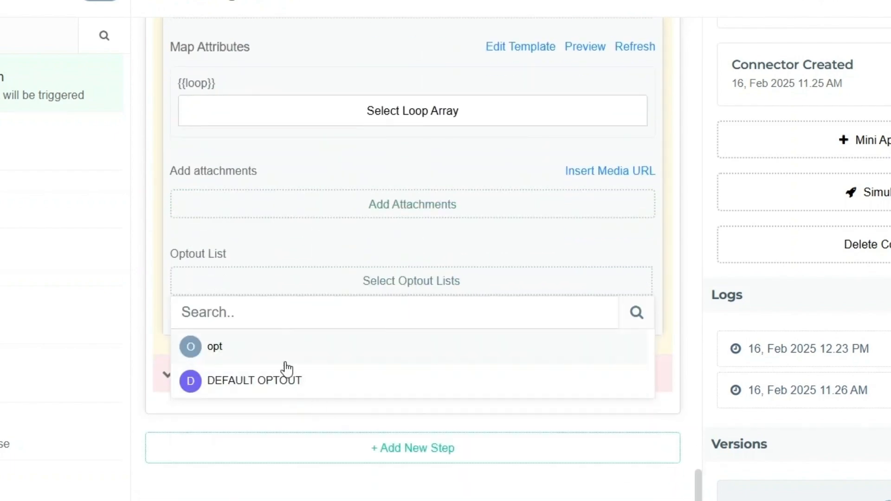
{"action": "left_click", "coordinate": [314, 293]}
{"action": "scroll", "coordinate": [362, 417], "scroll_direction": "up", "scroll_amount": 6}
{"action": "scroll", "coordinate": [437, 351], "scroll_direction": "down", "scroll_amount": 3}
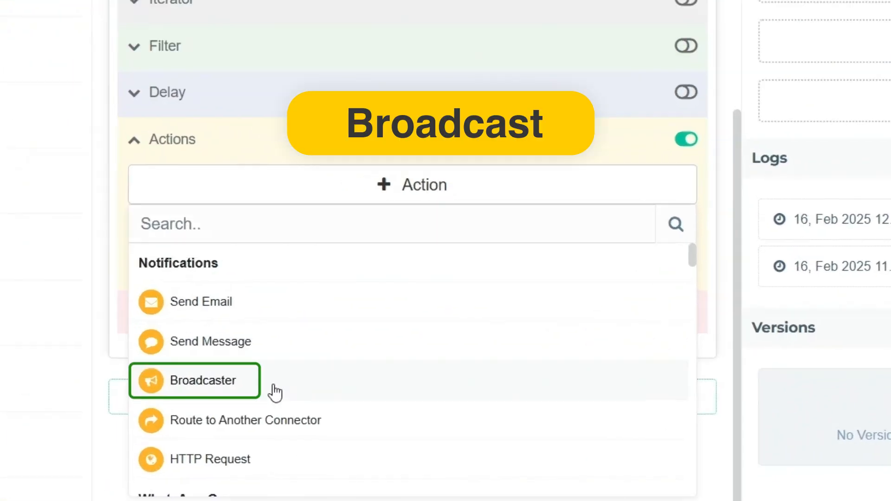
{"action": "left_click", "coordinate": [321, 391]}
{"action": "scroll", "coordinate": [406, 297], "scroll_direction": "down", "scroll_amount": 4}
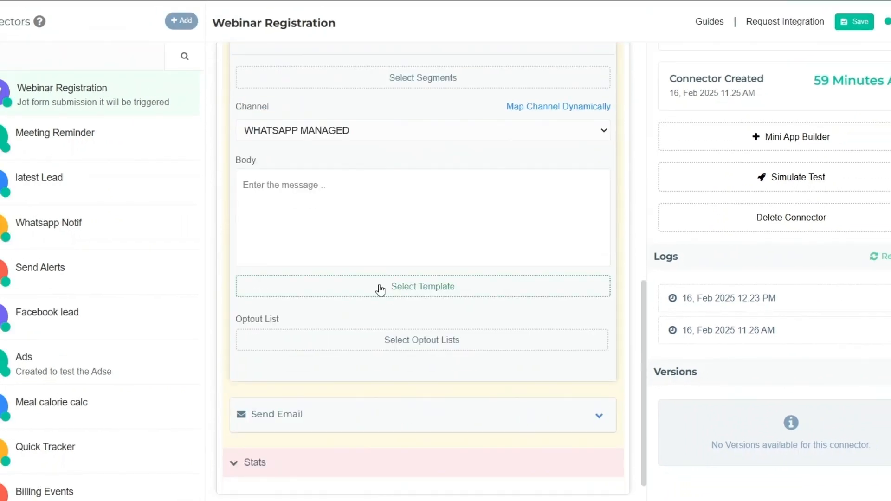
{"action": "scroll", "coordinate": [365, 243], "scroll_direction": "up", "scroll_amount": 3}
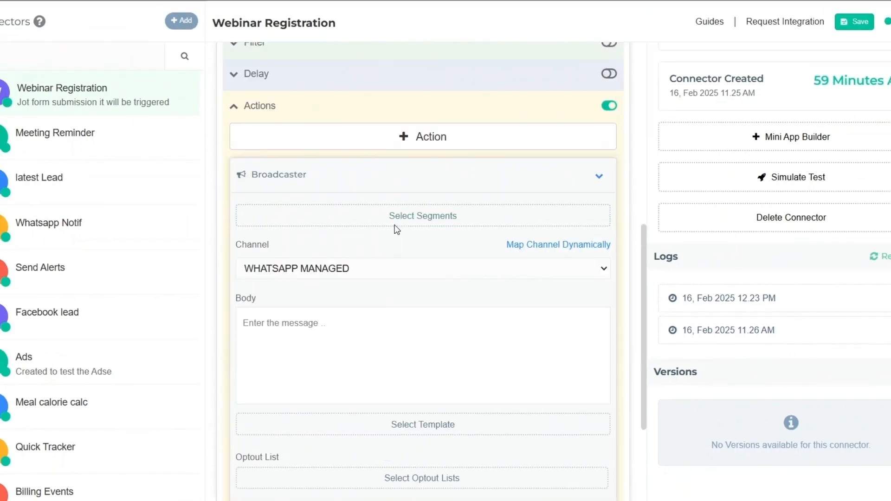
{"action": "left_click", "coordinate": [429, 222]}
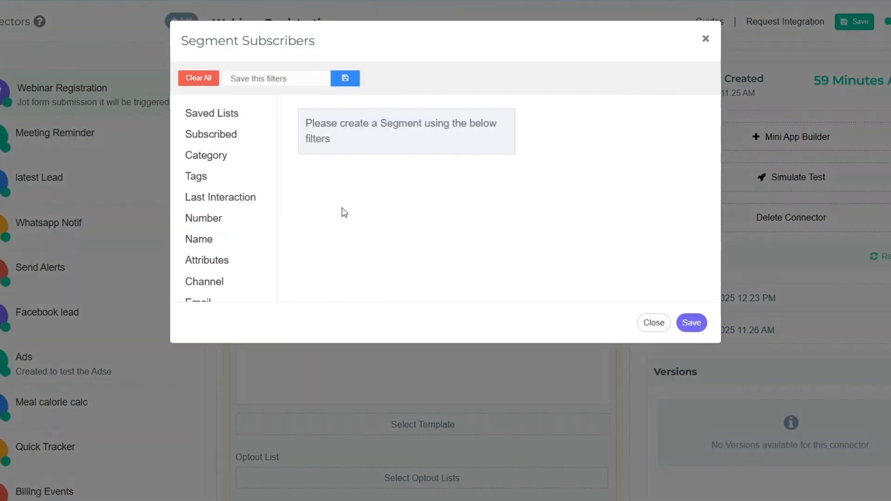
{"action": "left_click", "coordinate": [228, 134]}
{"action": "left_click", "coordinate": [312, 121]}
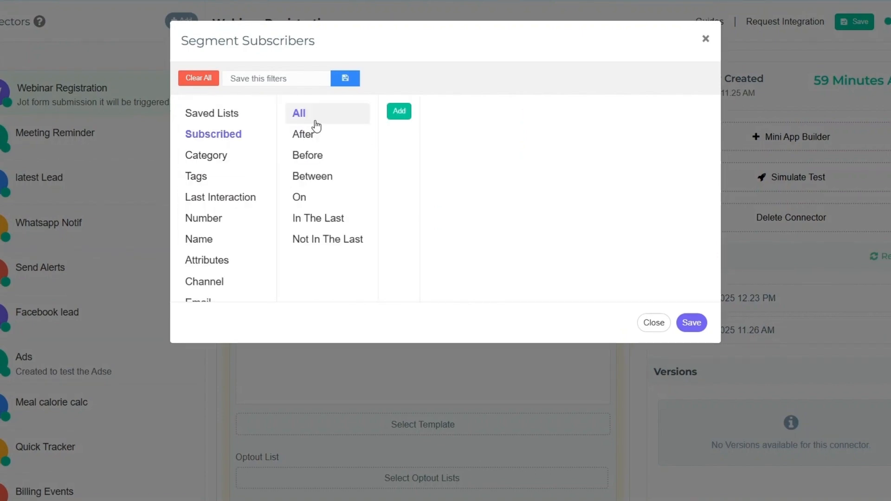
{"action": "left_click", "coordinate": [400, 117]}
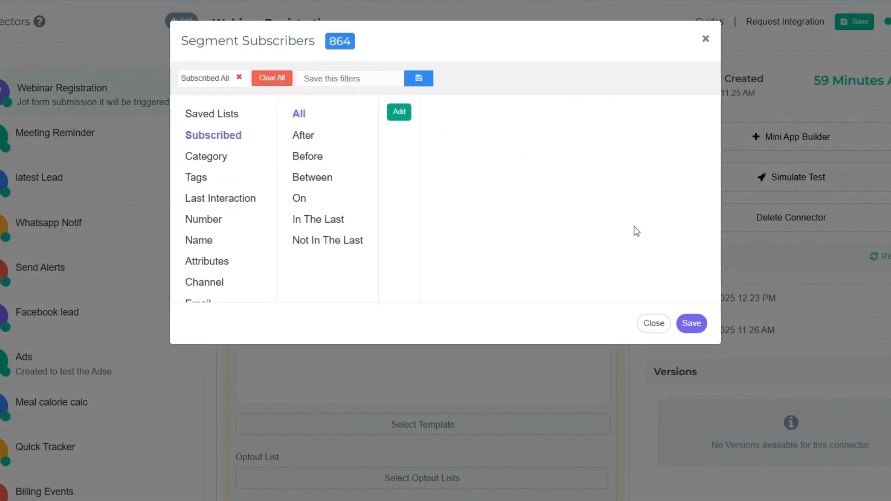
{"action": "left_click", "coordinate": [692, 323]}
{"action": "scroll", "coordinate": [383, 291], "scroll_direction": "down", "scroll_amount": 2}
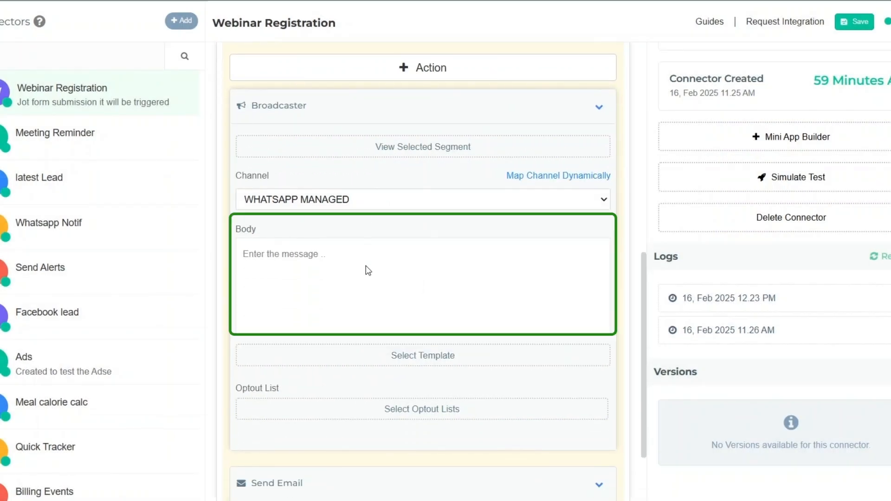
{"action": "left_click", "coordinate": [399, 262]}
{"action": "scroll", "coordinate": [571, 256], "scroll_direction": "down", "scroll_amount": 5}
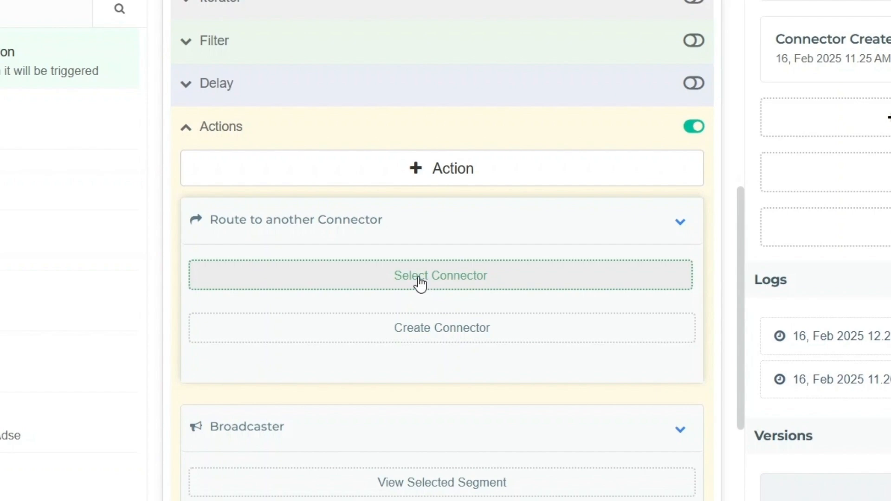
- Collapse the Route to another Connector card and scroll the action list to the CRM Modules actions
{"action": "left_click", "coordinate": [681, 223]}
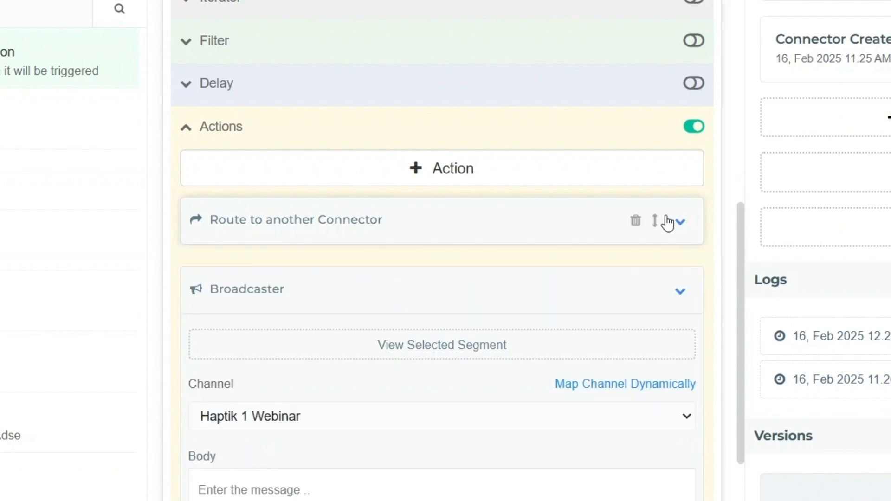
{"action": "left_click", "coordinate": [446, 171]}
{"action": "scroll", "coordinate": [378, 342], "scroll_direction": "down", "scroll_amount": 3}
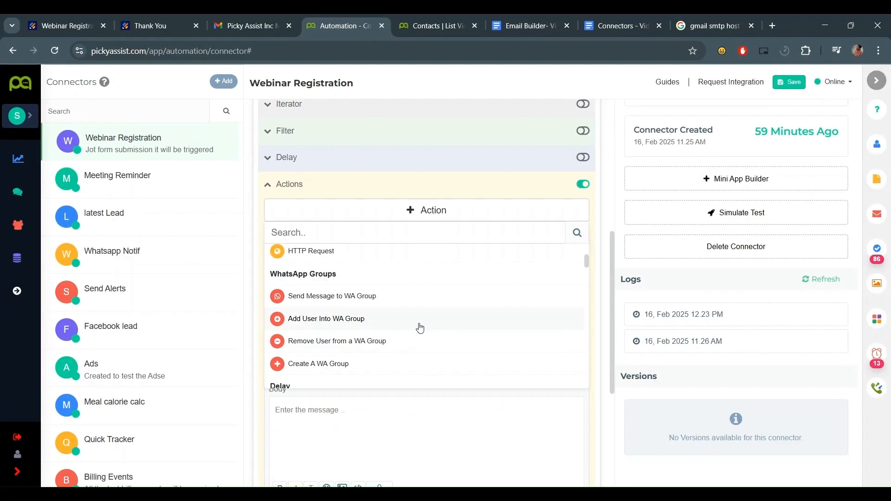
{"action": "scroll", "coordinate": [431, 351], "scroll_direction": "down", "scroll_amount": 2}
{"action": "scroll", "coordinate": [431, 352], "scroll_direction": "up", "scroll_amount": 2}
{"action": "scroll", "coordinate": [420, 325], "scroll_direction": "up", "scroll_amount": 1}
{"action": "scroll", "coordinate": [377, 308], "scroll_direction": "down", "scroll_amount": 3}
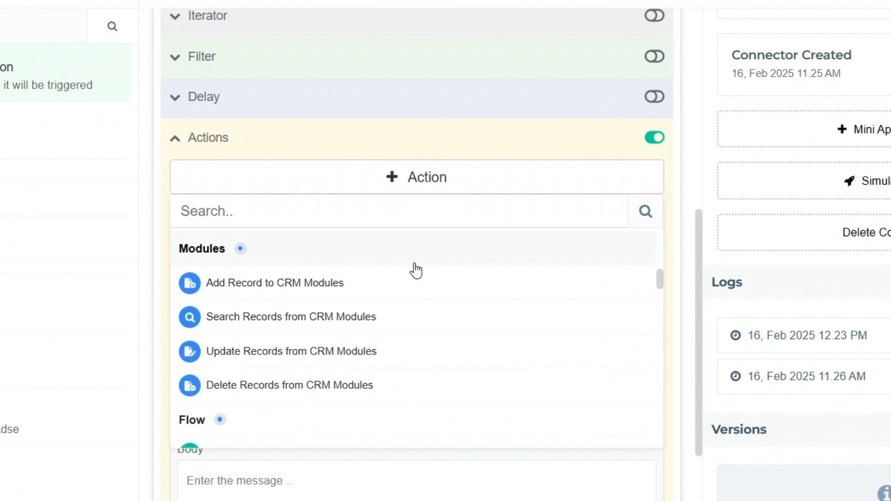
- Add an Add Record to CRM Modules action targeting Contacts
{"action": "left_click", "coordinate": [415, 290]}
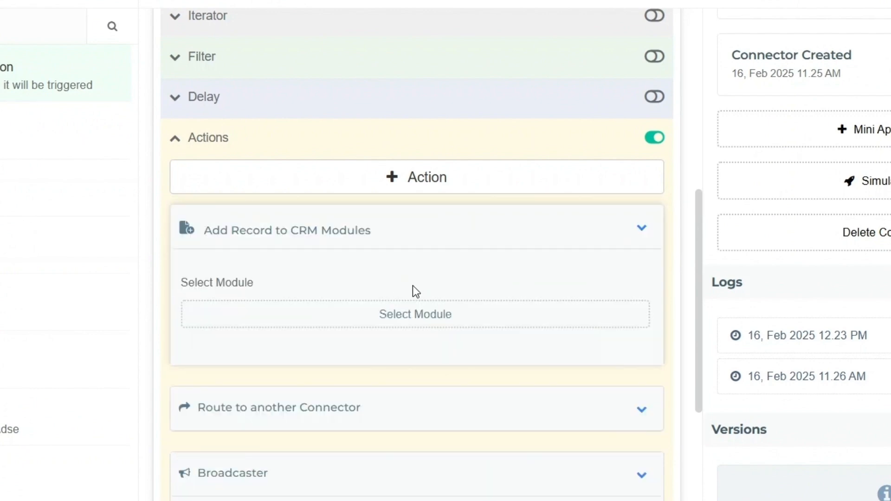
{"action": "left_click", "coordinate": [446, 314]}
{"action": "scroll", "coordinate": [432, 314], "scroll_direction": "down", "scroll_amount": 2}
{"action": "scroll", "coordinate": [383, 317], "scroll_direction": "down", "scroll_amount": 2}
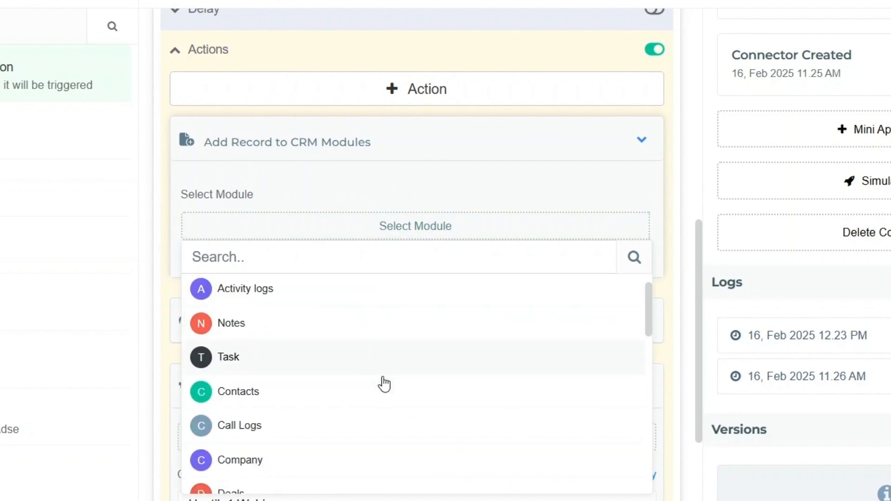
{"action": "left_click", "coordinate": [353, 337]}
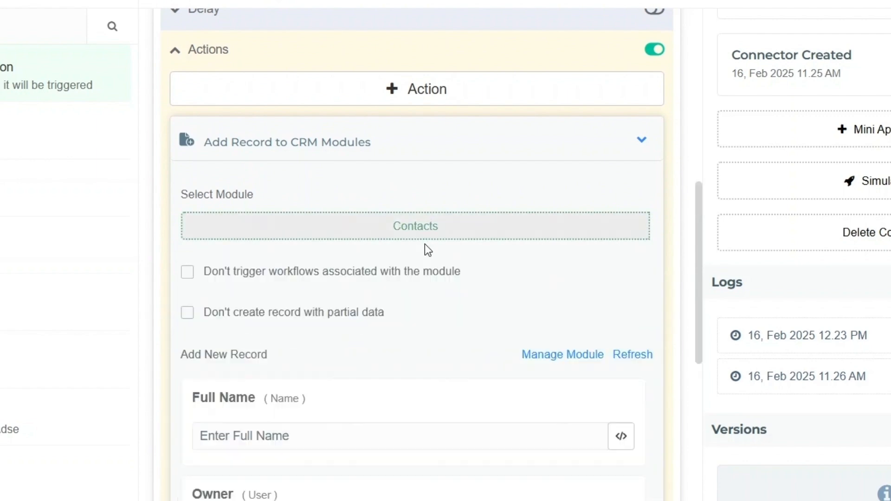
- Assign an owner and tick Don't create record with partial data and Don't trigger workflows
{"action": "scroll", "coordinate": [397, 319], "scroll_direction": "down", "scroll_amount": 4}
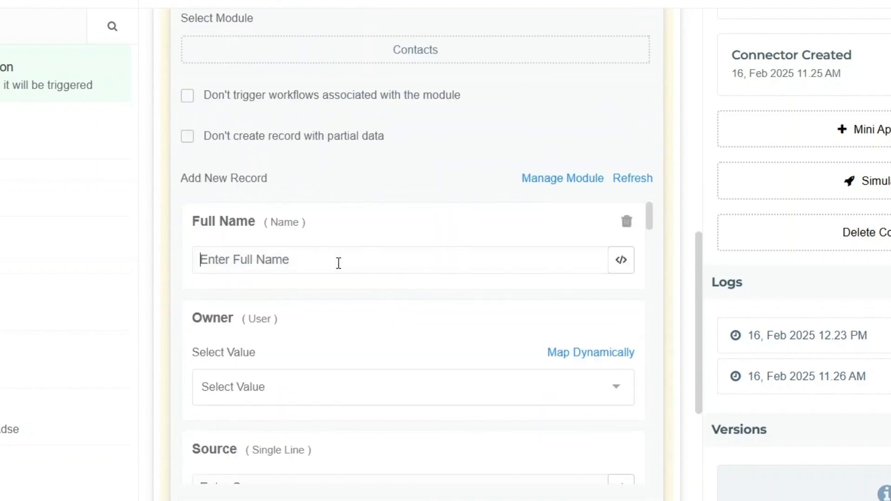
{"action": "left_click", "coordinate": [332, 385]}
{"action": "scroll", "coordinate": [339, 418], "scroll_direction": "down", "scroll_amount": 2}
{"action": "left_click", "coordinate": [342, 445]}
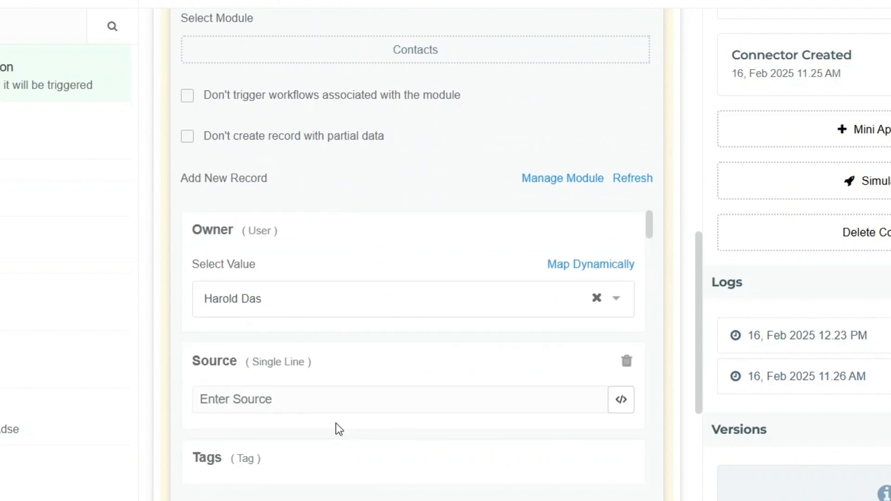
{"action": "scroll", "coordinate": [357, 334], "scroll_direction": "up", "scroll_amount": 4}
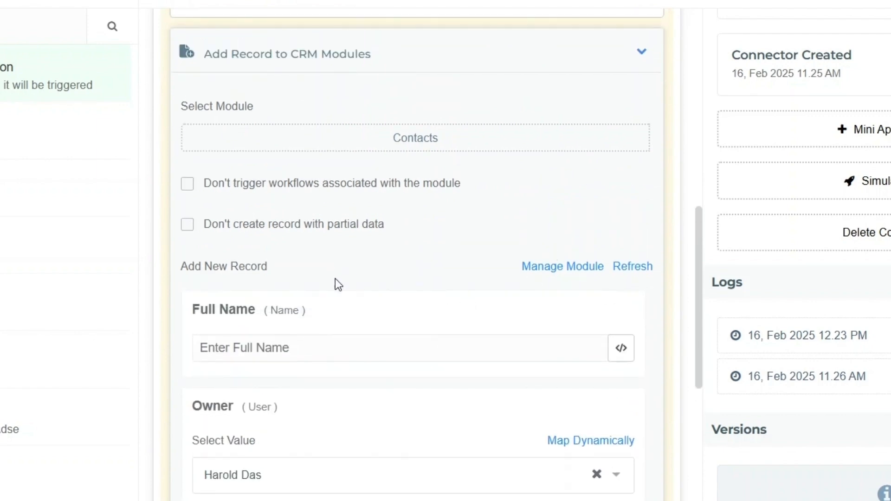
{"action": "left_click", "coordinate": [295, 232]}
{"action": "left_click", "coordinate": [283, 191]}
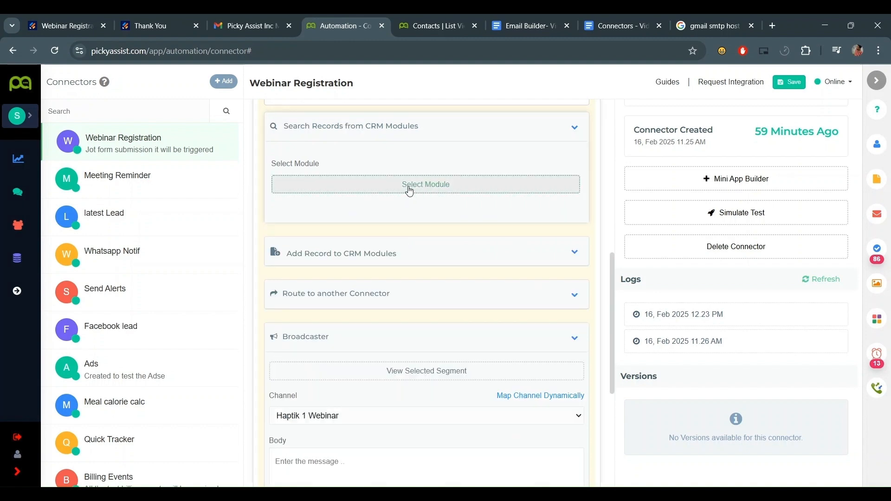
- Search the Contacts module with a Full Name Is filter condition
{"action": "left_click", "coordinate": [409, 191]}
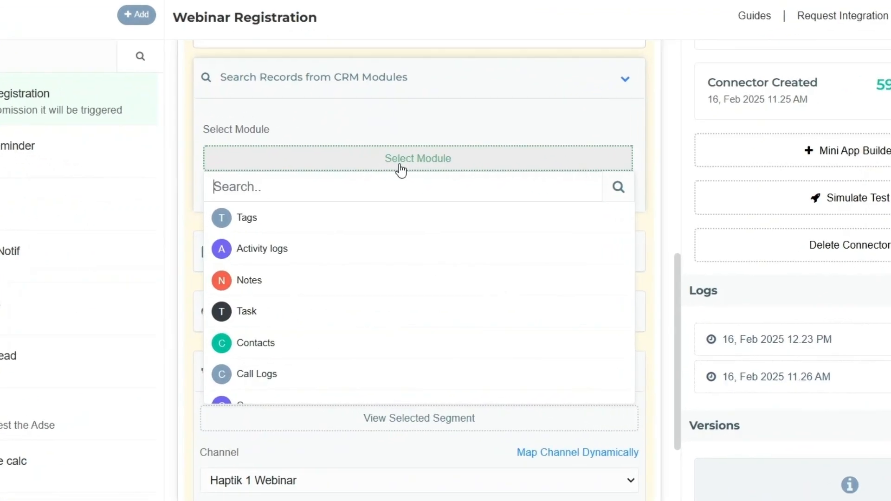
{"action": "type", "text": "con"}
{"action": "left_click", "coordinate": [413, 217]}
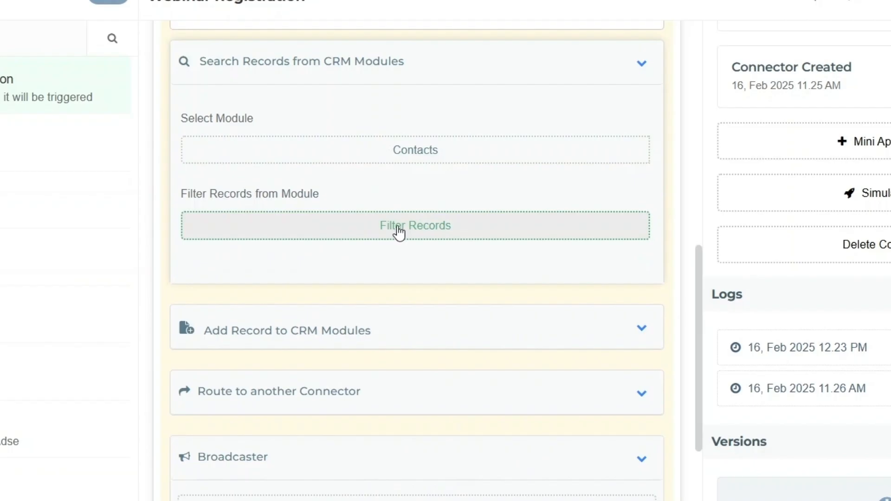
{"action": "left_click", "coordinate": [398, 227]}
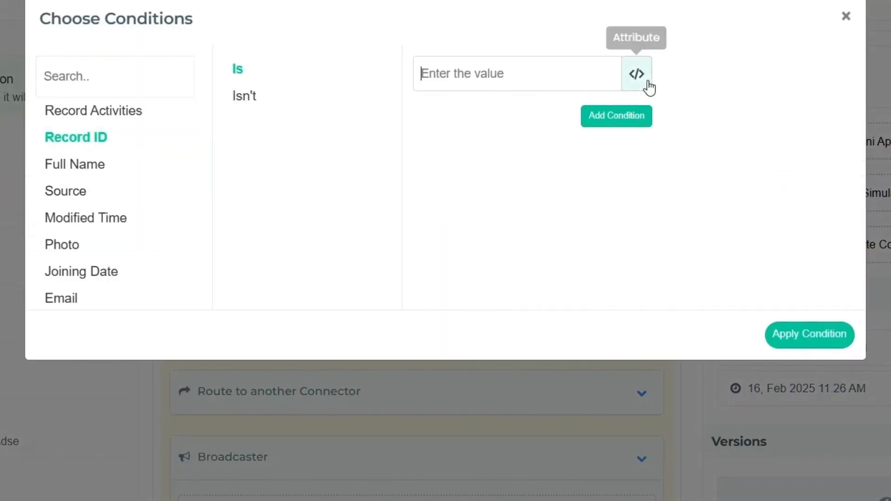
{"action": "left_click", "coordinate": [108, 163]}
{"action": "left_click", "coordinate": [501, 73]}
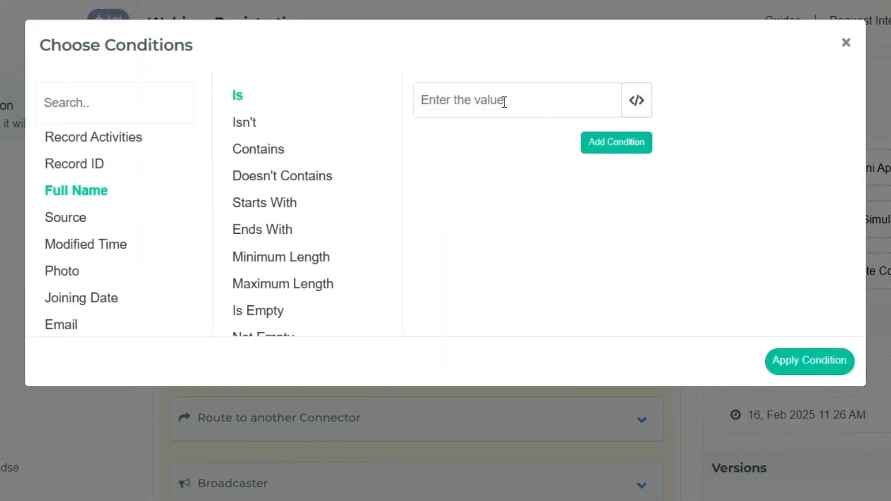
{"action": "type", "text": "shitheesh"}
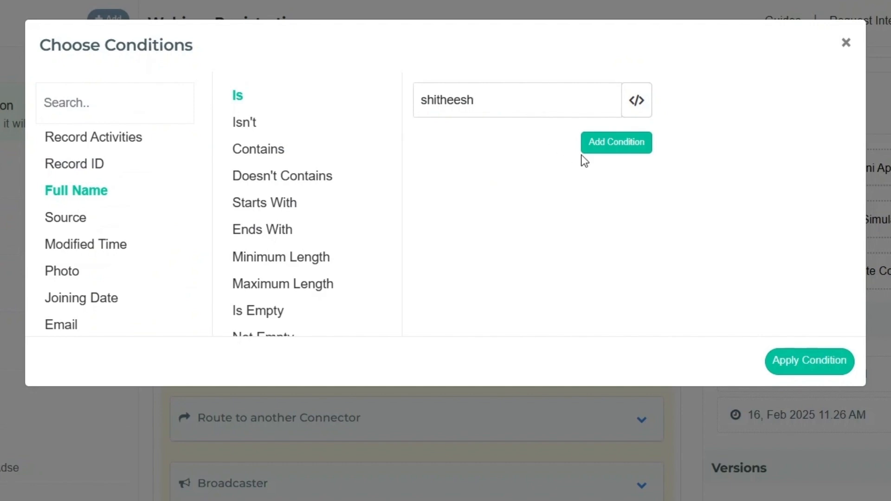
{"action": "left_click", "coordinate": [591, 148]}
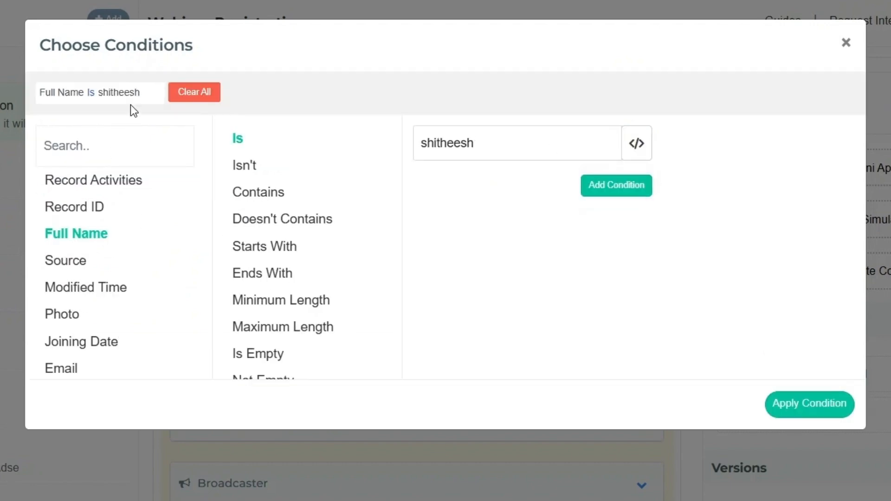
{"action": "left_click", "coordinate": [797, 413]}
- Limit the search to 1 record and save the result as a contact variable
{"action": "left_click", "coordinate": [266, 224]}
{"action": "type", "text": "1"}
{"action": "left_click", "coordinate": [327, 449]}
{"action": "type", "text": "contac"}
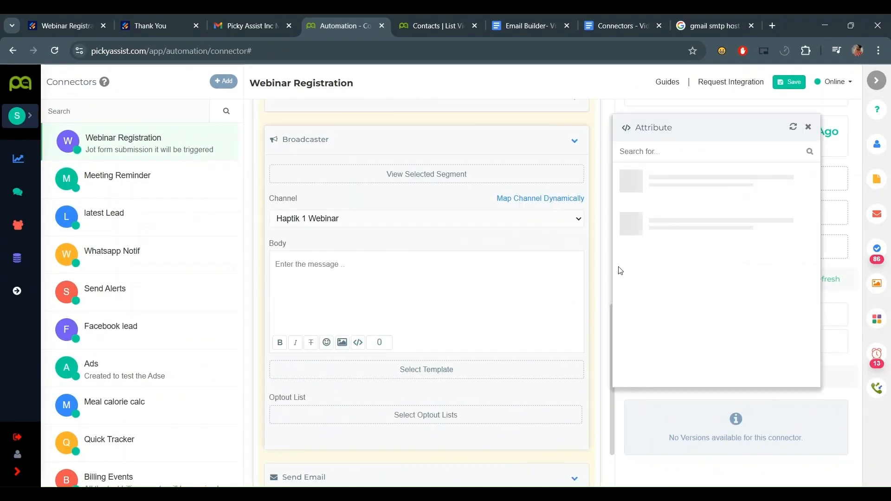
- Inspect the saved contact search result and its record fields in the Attribute panel
{"action": "left_click", "coordinate": [673, 152]}
{"action": "left_click", "coordinate": [672, 195]}
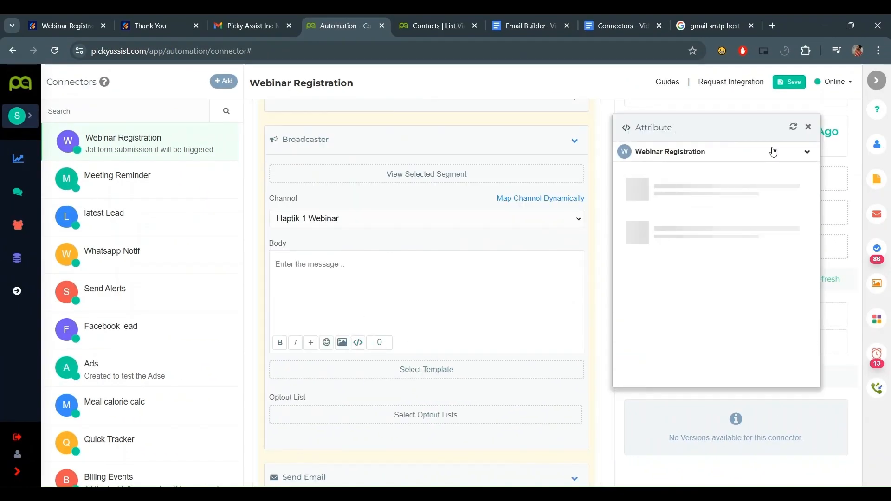
{"action": "scroll", "coordinate": [689, 244], "scroll_direction": "down", "scroll_amount": 5}
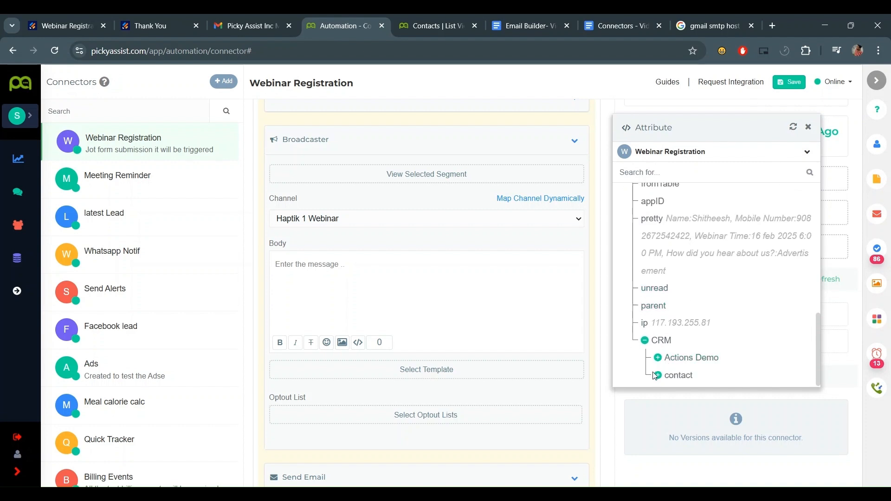
{"action": "left_click", "coordinate": [658, 375]}
{"action": "left_click", "coordinate": [671, 371]}
{"action": "scroll", "coordinate": [698, 279], "scroll_direction": "down", "scroll_amount": 4}
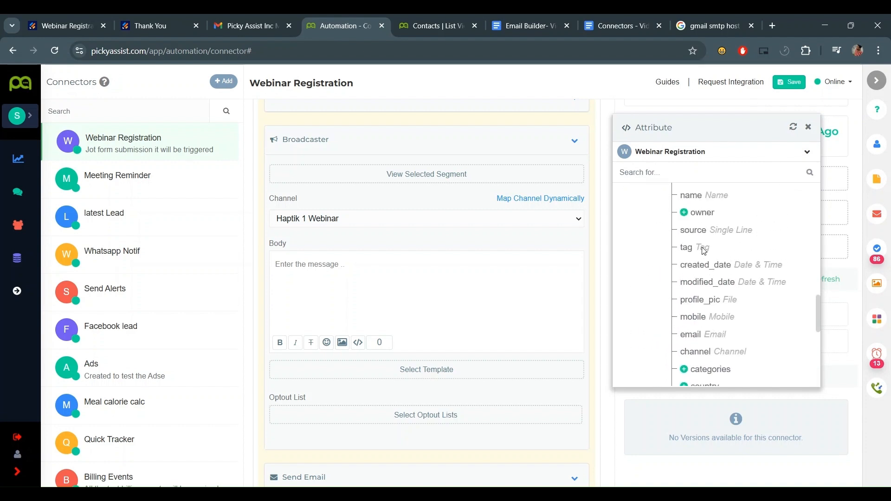
{"action": "scroll", "coordinate": [710, 315], "scroll_direction": "up", "scroll_amount": 4}
{"action": "scroll", "coordinate": [712, 317], "scroll_direction": "down", "scroll_amount": 6}
{"action": "scroll", "coordinate": [702, 350], "scroll_direction": "up", "scroll_amount": 12}
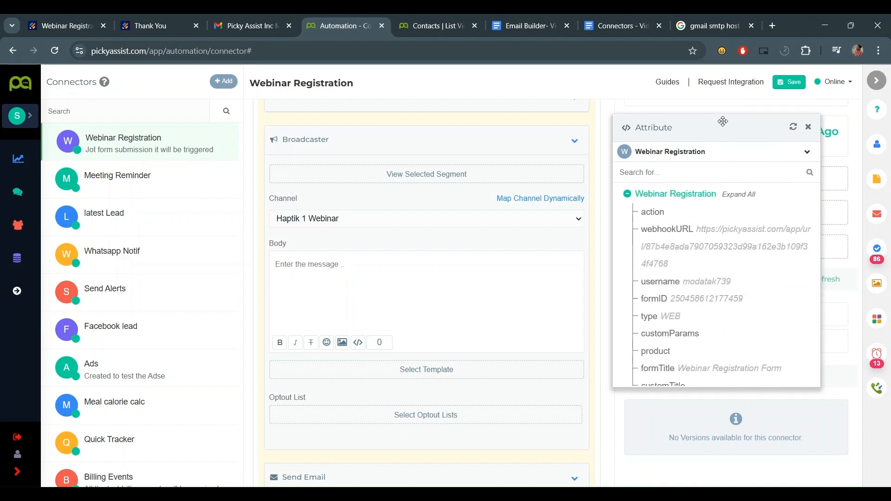
{"action": "scroll", "coordinate": [371, 322], "scroll_direction": "up", "scroll_amount": 5}
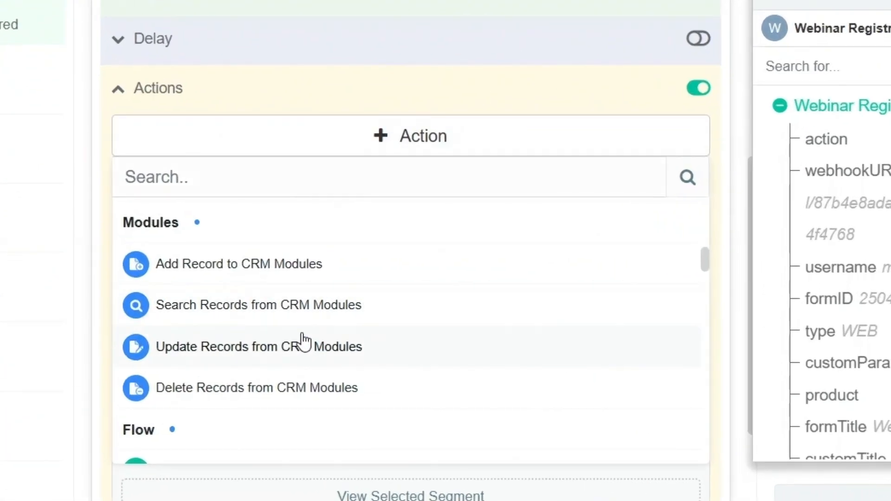
- Add an Update Records action on Task, filtered to records created Today
{"action": "left_click", "coordinate": [369, 324]}
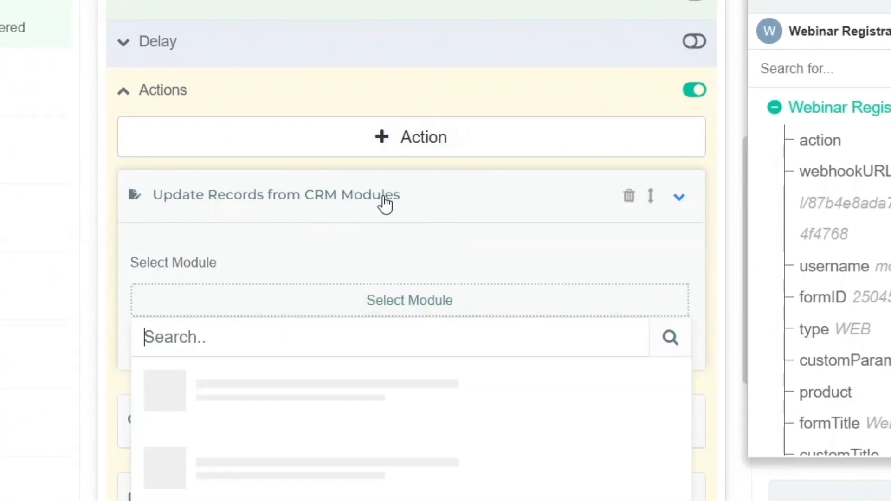
{"action": "left_click", "coordinate": [397, 487]}
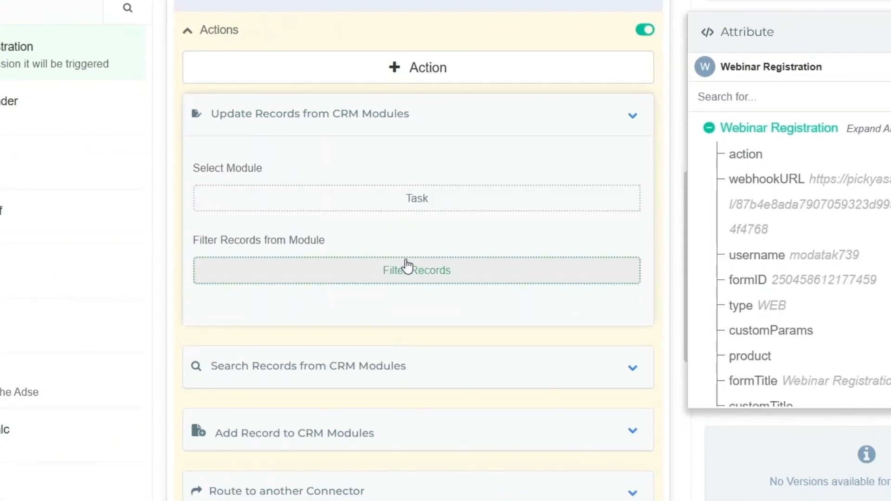
{"action": "left_click", "coordinate": [408, 267]}
{"action": "left_click", "coordinate": [100, 179]}
{"action": "left_click", "coordinate": [448, 57]}
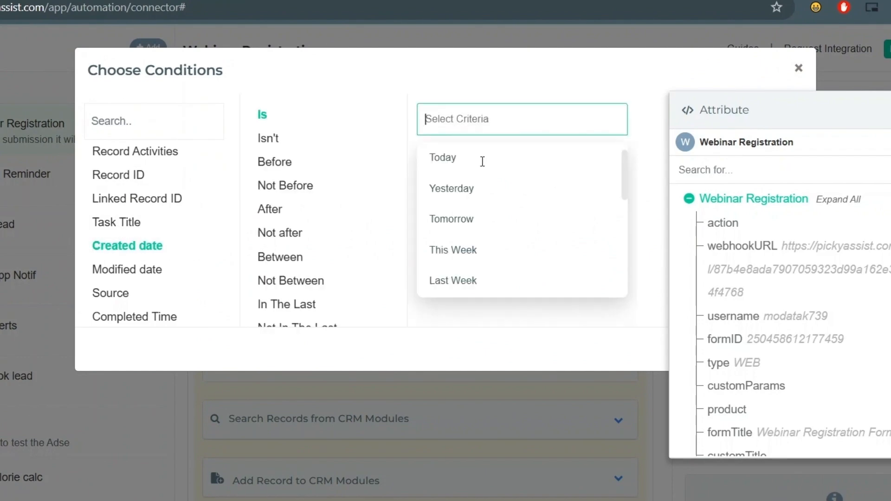
{"action": "left_click", "coordinate": [482, 161]}
{"action": "left_click", "coordinate": [587, 184]}
{"action": "left_click", "coordinate": [742, 387]}
- Add the Source field to the task update and collapse the action card
{"action": "scroll", "coordinate": [417, 431], "scroll_direction": "down", "scroll_amount": 3}
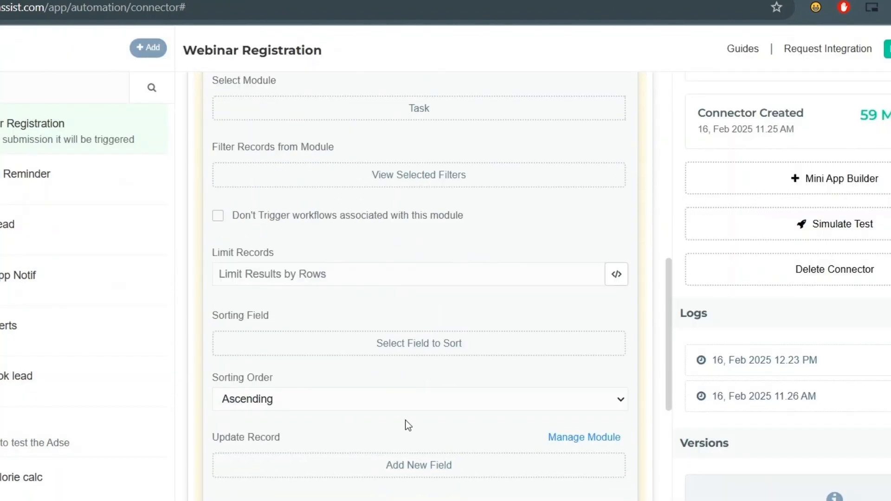
{"action": "left_click", "coordinate": [392, 464]}
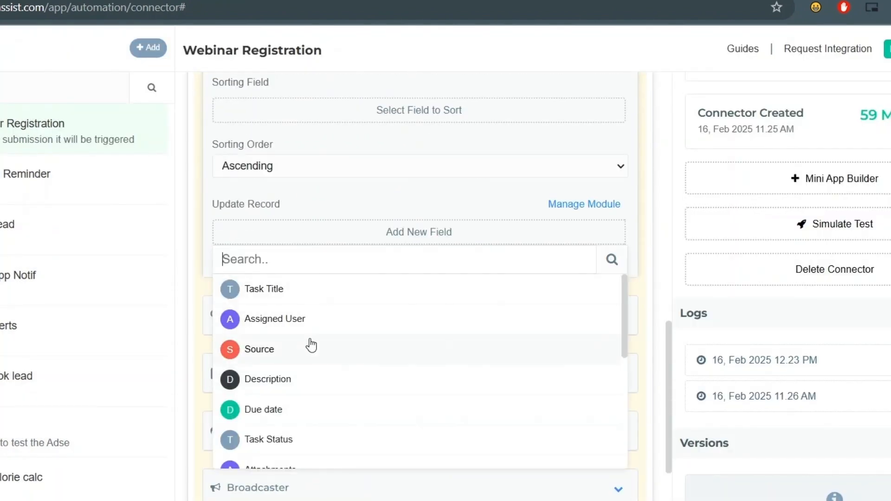
{"action": "left_click", "coordinate": [312, 345]}
{"action": "scroll", "coordinate": [332, 362], "scroll_direction": "up", "scroll_amount": 7}
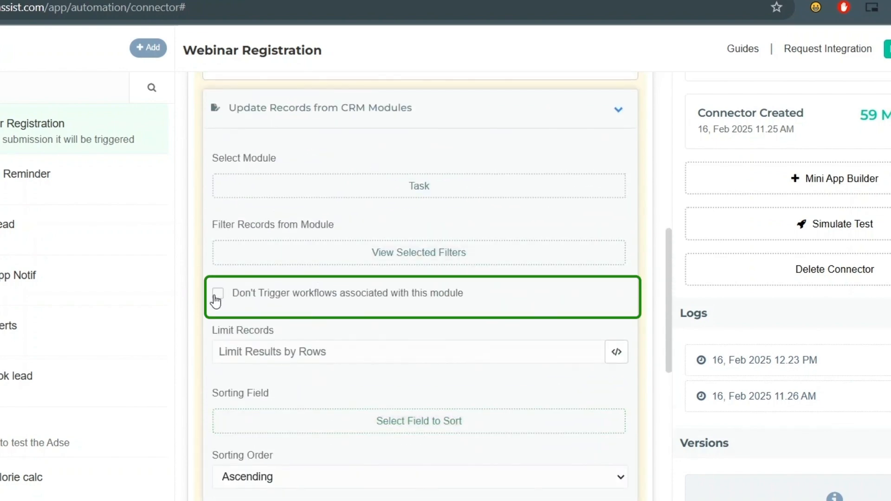
{"action": "scroll", "coordinate": [380, 325], "scroll_direction": "down", "scroll_amount": 5}
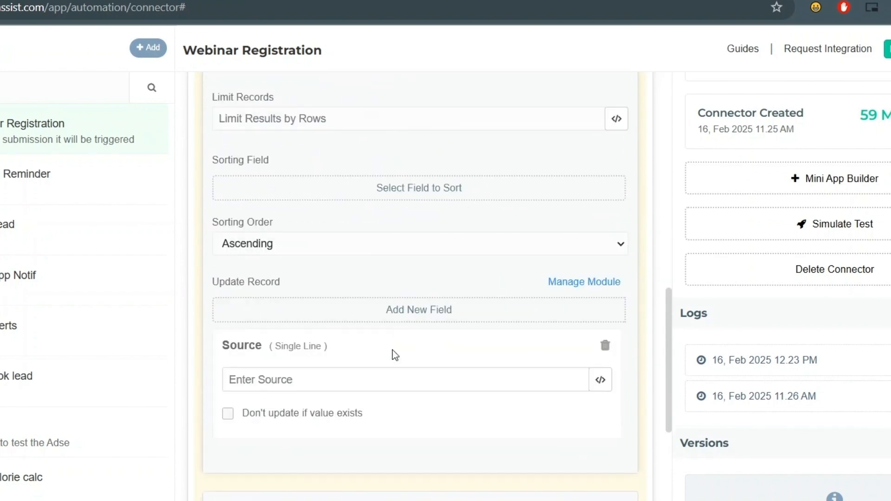
{"action": "scroll", "coordinate": [391, 354], "scroll_direction": "up", "scroll_amount": 7}
{"action": "left_click", "coordinate": [618, 187]}
- Add a Delete Records action from CRM Modules
{"action": "left_click", "coordinate": [511, 145]}
{"action": "left_click", "coordinate": [364, 325]}
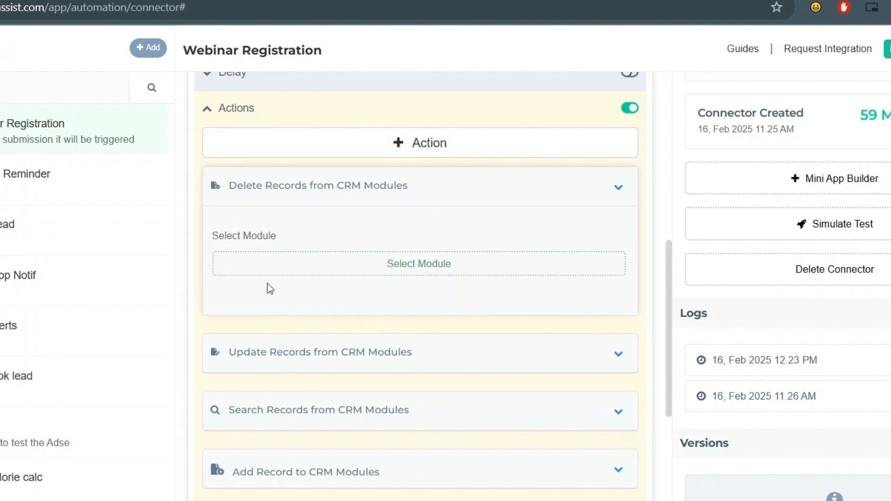
{"action": "left_click", "coordinate": [348, 269]}
- Delete from the Meetings module only records whose Modified date Is Today
{"action": "scroll", "coordinate": [332, 434], "scroll_direction": "down", "scroll_amount": 3}
{"action": "left_click", "coordinate": [312, 446]}
{"action": "left_click", "coordinate": [378, 330]}
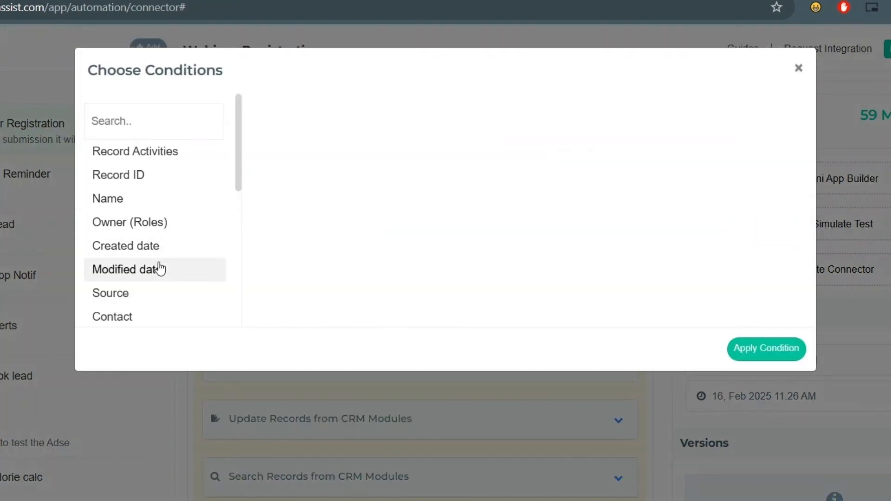
{"action": "left_click", "coordinate": [159, 269]}
{"action": "left_click", "coordinate": [464, 122]}
{"action": "left_click", "coordinate": [518, 158]}
{"action": "left_click", "coordinate": [597, 181]}
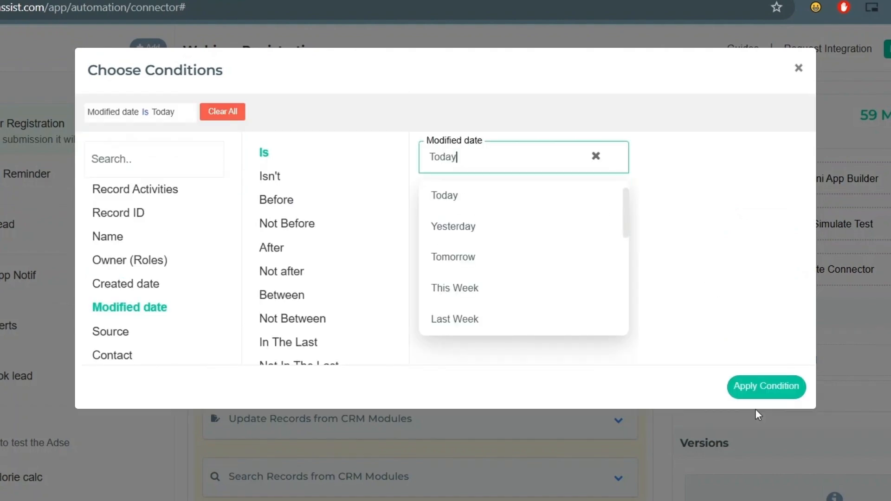
{"action": "left_click", "coordinate": [765, 386]}
- Cap the Meetings deletion at 10 records
{"action": "scroll", "coordinate": [321, 355], "scroll_direction": "down", "scroll_amount": 2}
{"action": "left_click", "coordinate": [321, 355]}
{"action": "type", "text": "10"}
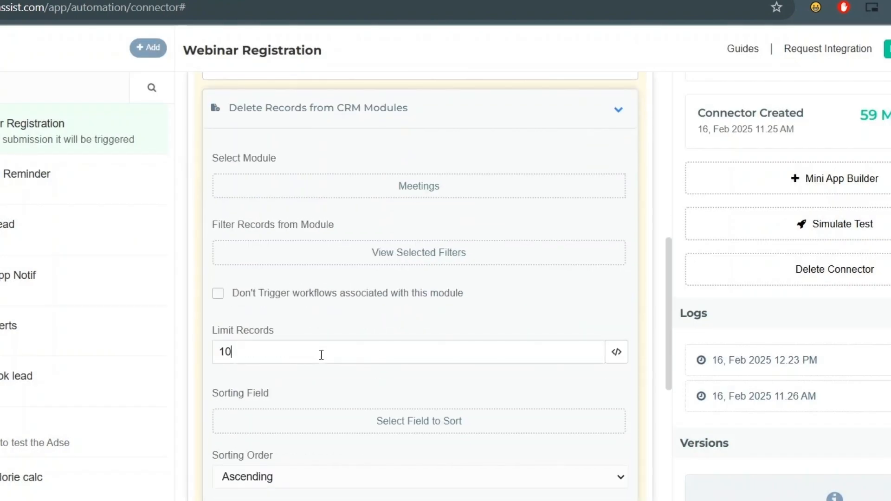
{"action": "scroll", "coordinate": [344, 386], "scroll_direction": "down", "scroll_amount": 3}
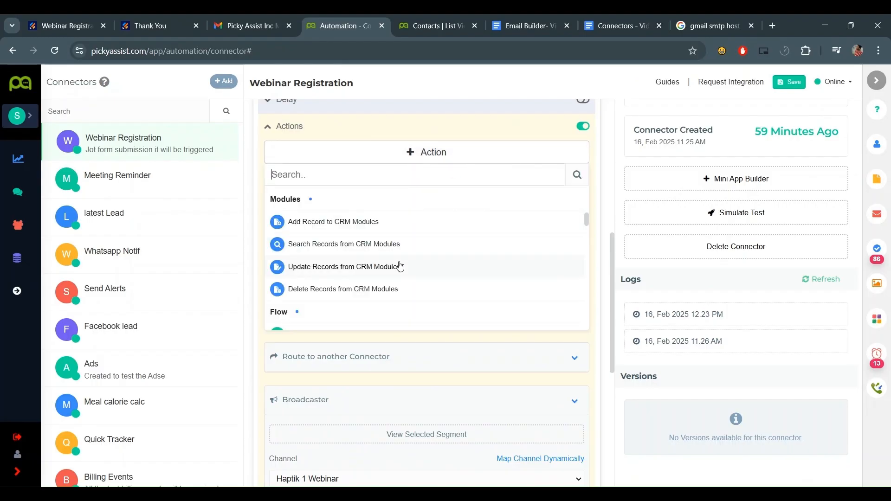
{"action": "scroll", "coordinate": [398, 264], "scroll_direction": "down", "scroll_amount": 5}
{"action": "scroll", "coordinate": [398, 264], "scroll_direction": "up", "scroll_amount": 2}
- Add contacts to Meeting Feedback Chatbot even if already in flow, plus Remove Contact from Chatbot
{"action": "left_click", "coordinate": [328, 204]}
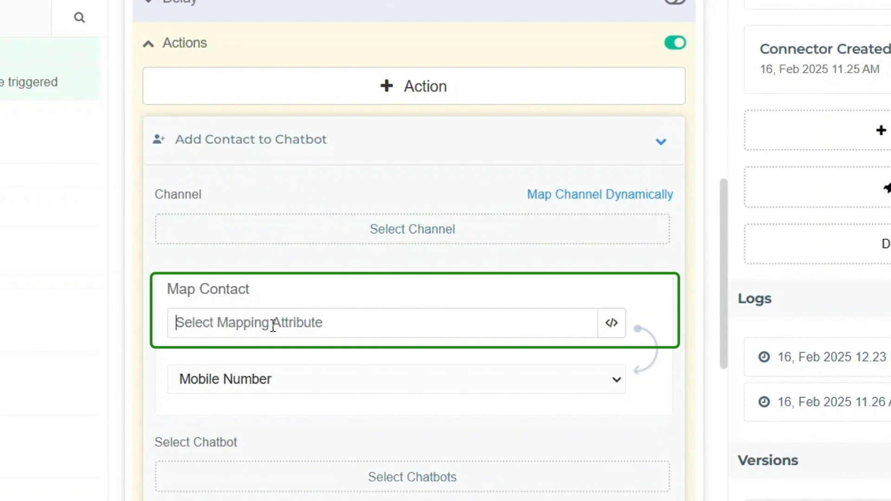
{"action": "left_click", "coordinate": [273, 473]}
{"action": "scroll", "coordinate": [274, 499], "scroll_direction": "down", "scroll_amount": 4}
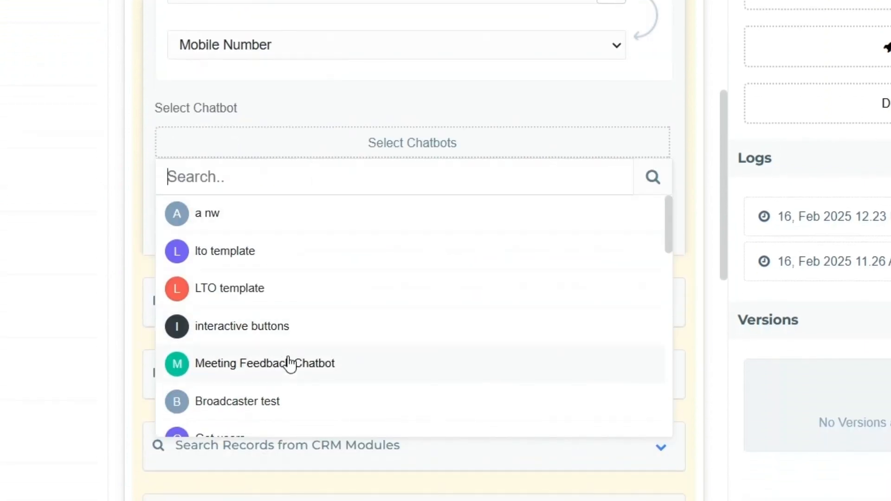
{"action": "left_click", "coordinate": [287, 359]}
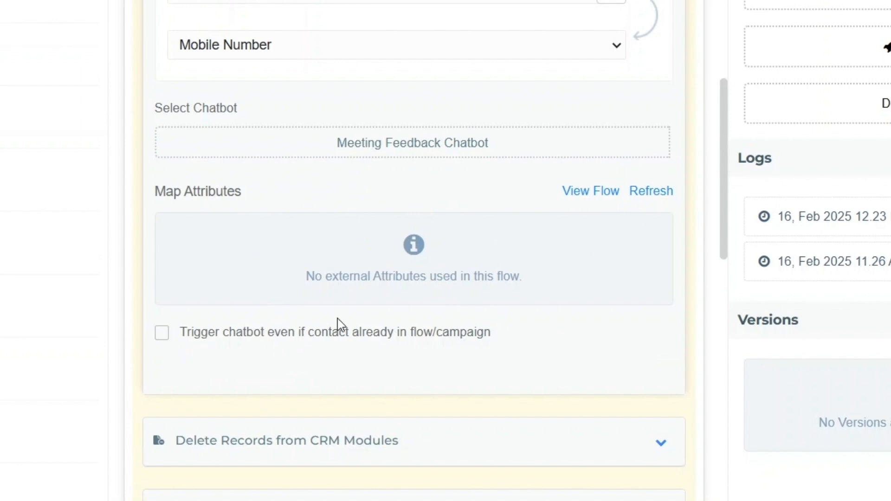
{"action": "left_click", "coordinate": [214, 341]}
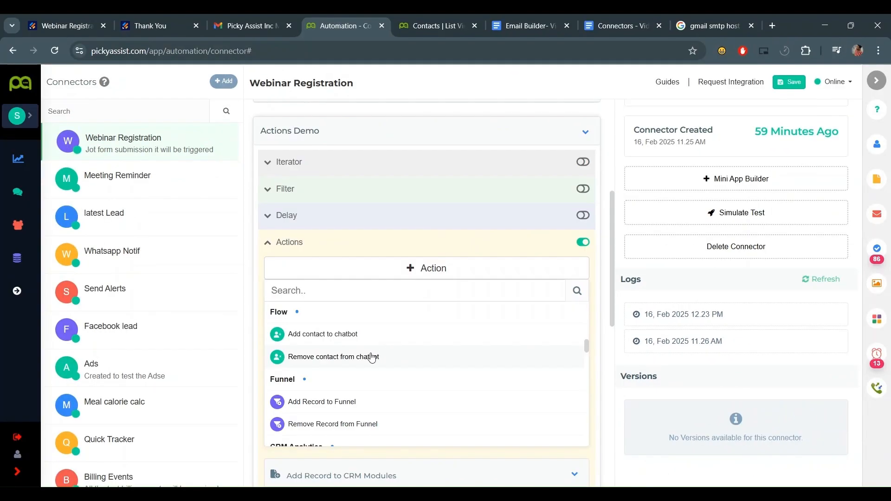
{"action": "left_click", "coordinate": [368, 357]}
{"action": "scroll", "coordinate": [370, 354], "scroll_direction": "down", "scroll_amount": 1}
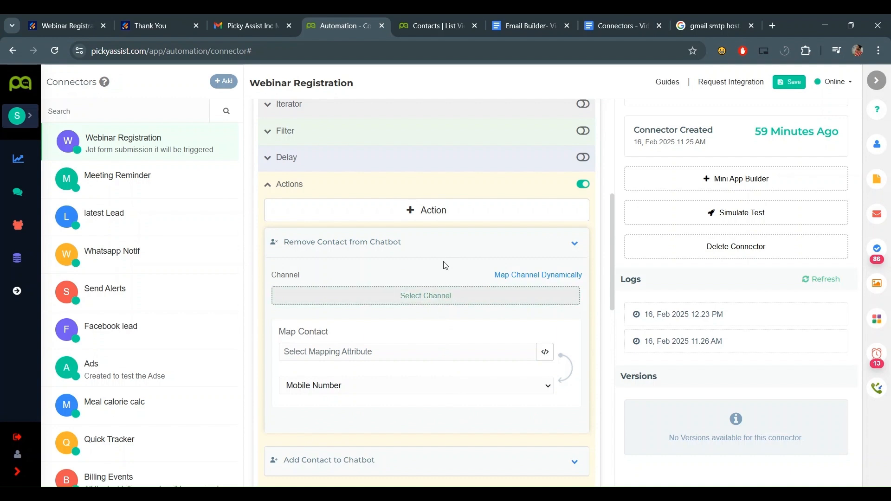
- Add an Add Record to Funnel action for Meeting Feedback, skipping records already in an active funnel
{"action": "left_click", "coordinate": [576, 246]}
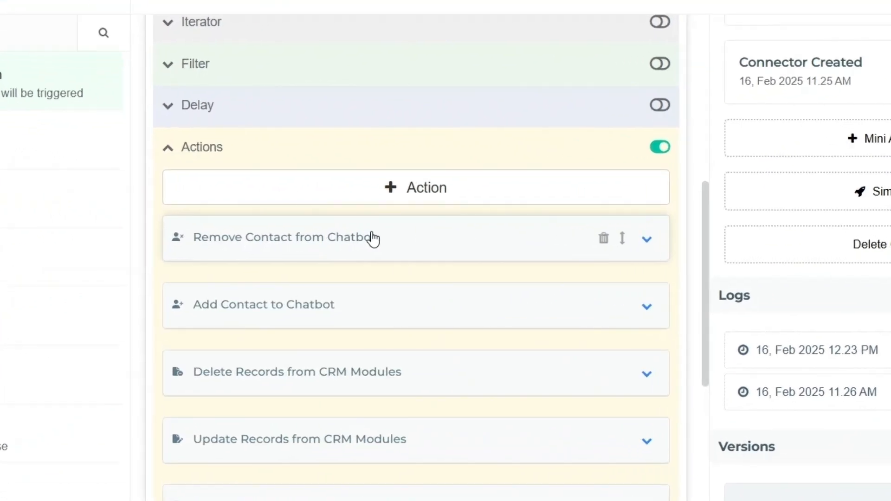
{"action": "left_click", "coordinate": [385, 189]}
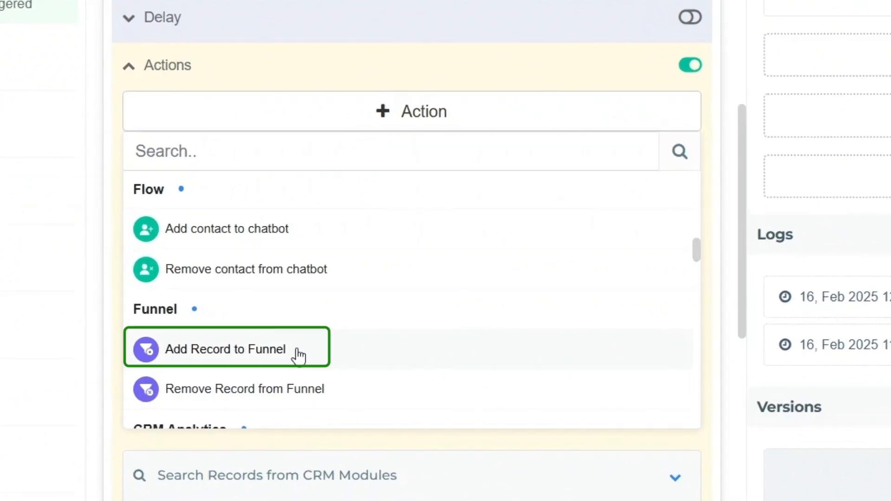
{"action": "left_click", "coordinate": [298, 356]}
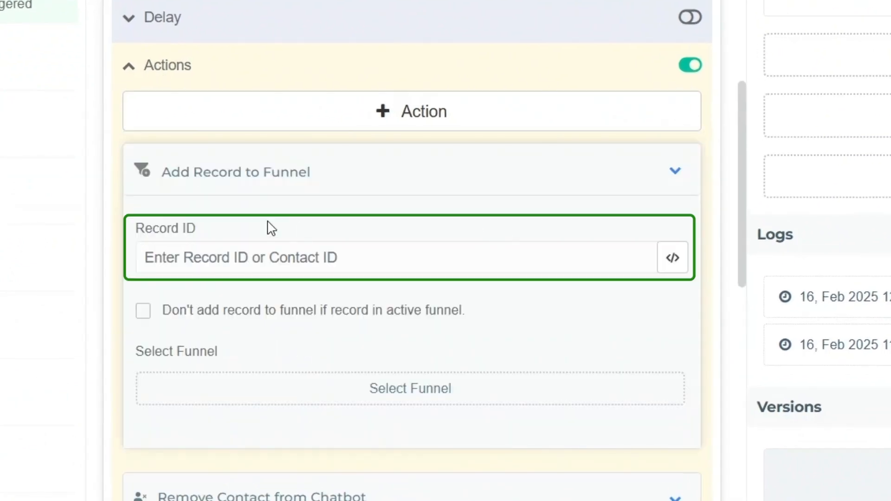
{"action": "left_click", "coordinate": [277, 258]}
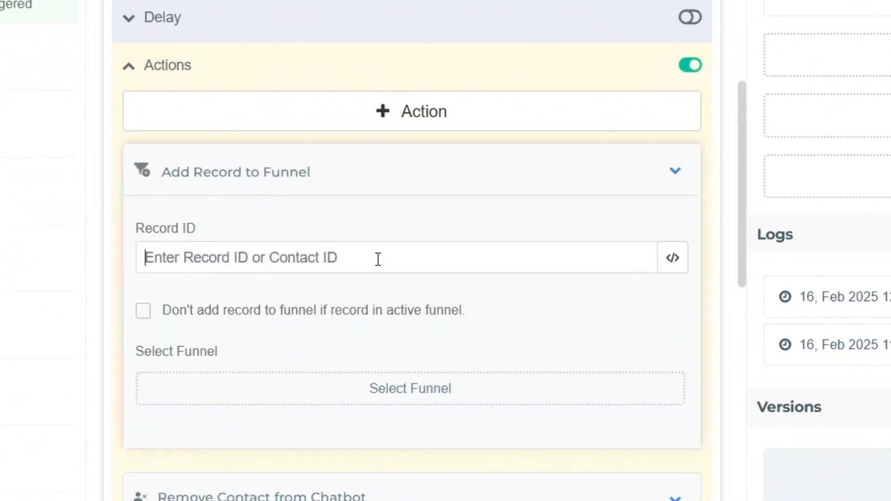
{"action": "left_click", "coordinate": [153, 312]}
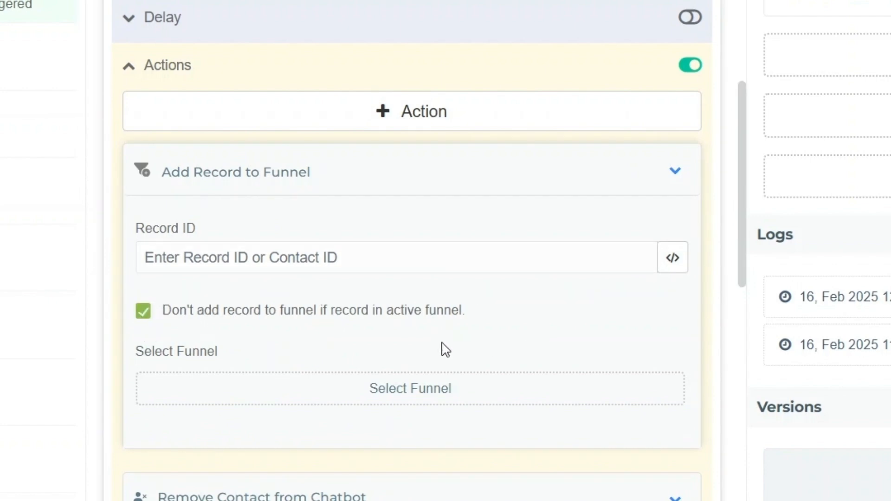
{"action": "scroll", "coordinate": [305, 370], "scroll_direction": "down", "scroll_amount": 2}
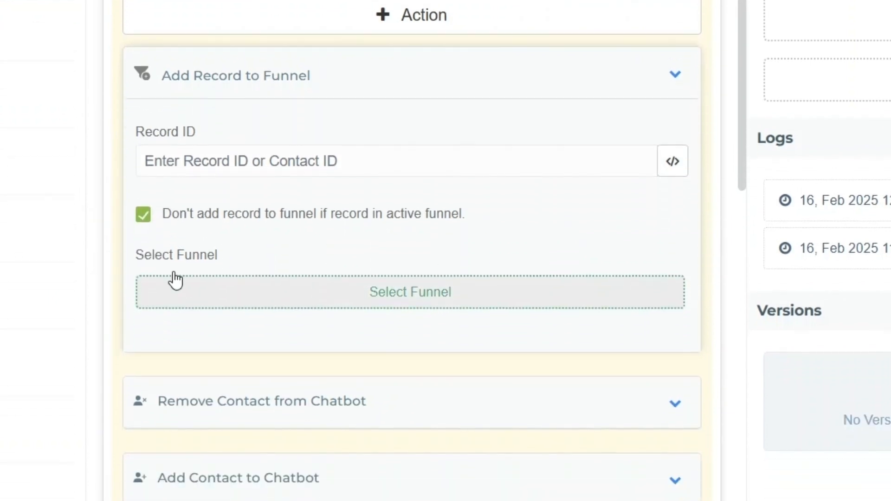
{"action": "left_click", "coordinate": [383, 304]}
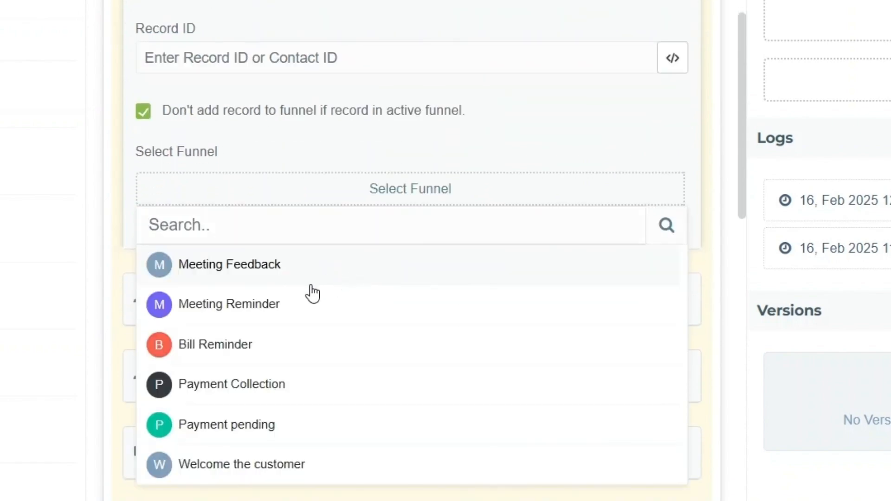
{"action": "left_click", "coordinate": [309, 281]}
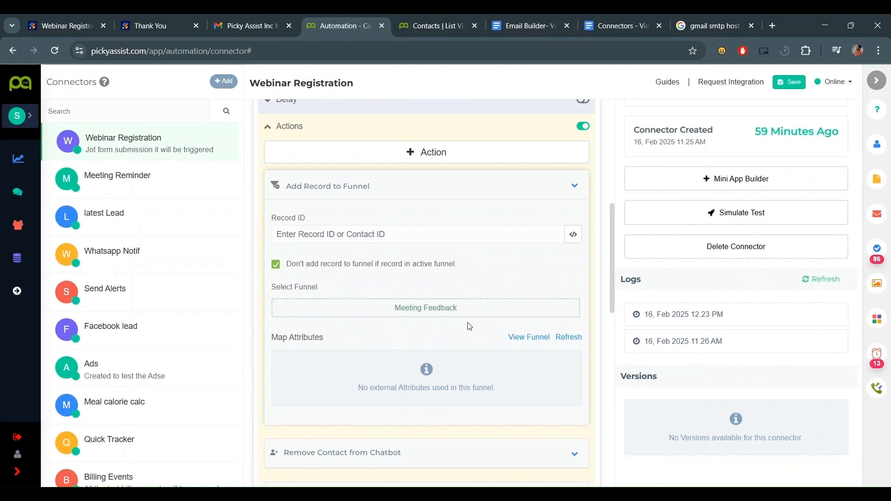
- Add a Remove Record from Funnel action targeting Meeting Reminder and Bill Reminder
{"action": "left_click", "coordinate": [483, 155]}
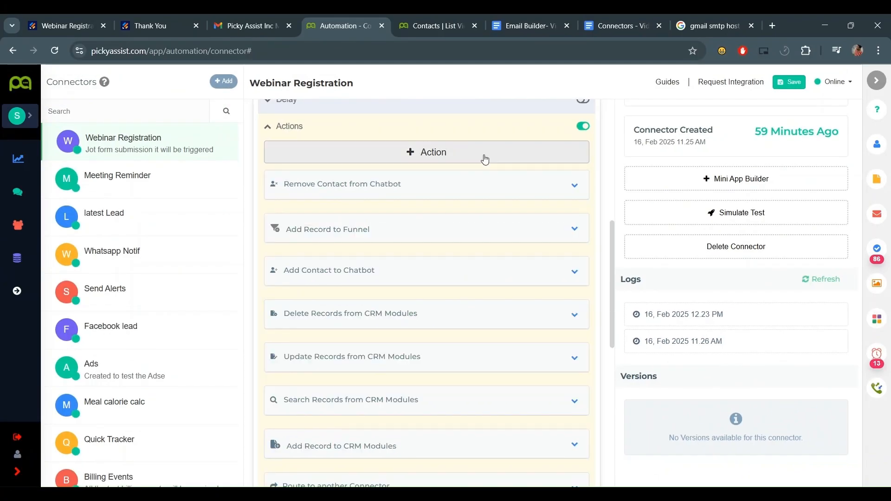
{"action": "scroll", "coordinate": [405, 276], "scroll_direction": "down", "scroll_amount": 2}
{"action": "left_click", "coordinate": [398, 252]}
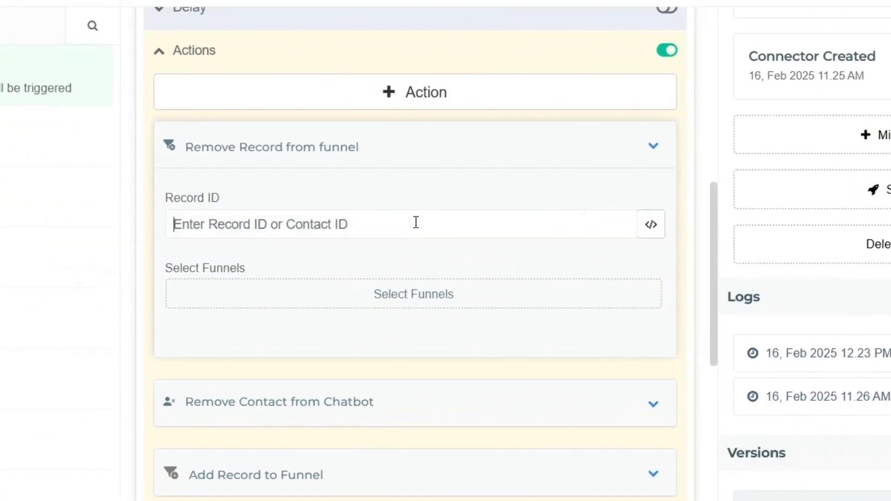
{"action": "left_click", "coordinate": [442, 294]}
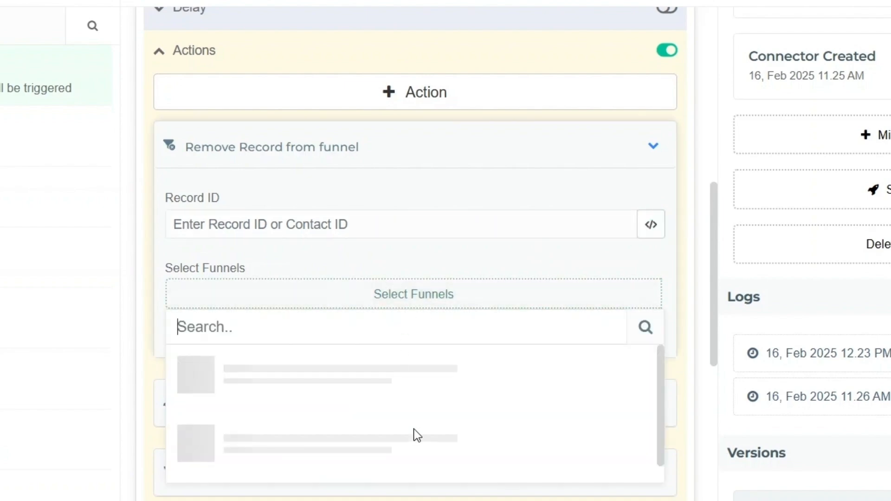
{"action": "left_click", "coordinate": [404, 342]}
{"action": "left_click", "coordinate": [408, 243]}
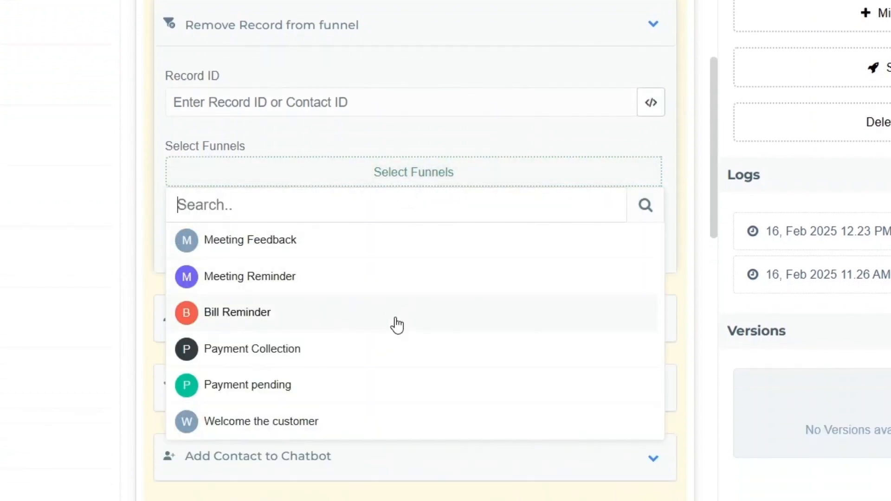
{"action": "left_click", "coordinate": [400, 330]}
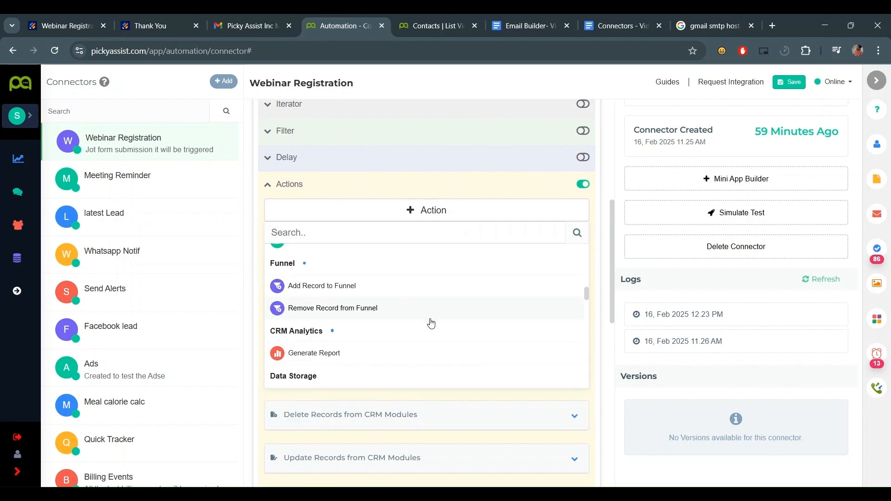
{"action": "scroll", "coordinate": [434, 324], "scroll_direction": "down", "scroll_amount": 1}
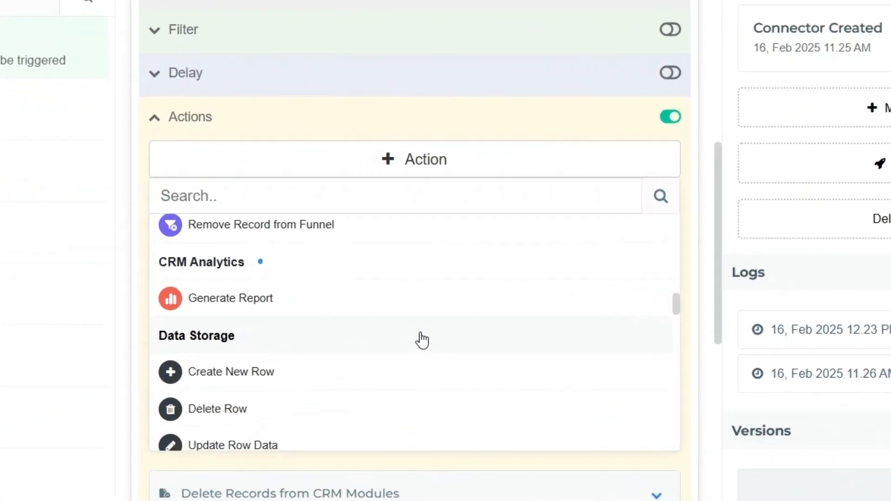
- Add a Generate Report action for Lead Trend Last 1 Year, saved to 'reports'
{"action": "left_click", "coordinate": [344, 302]}
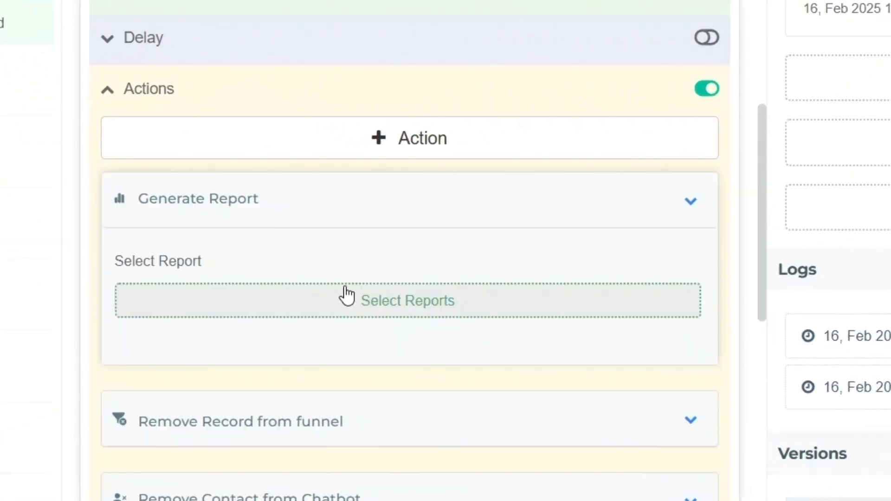
{"action": "left_click", "coordinate": [402, 310]}
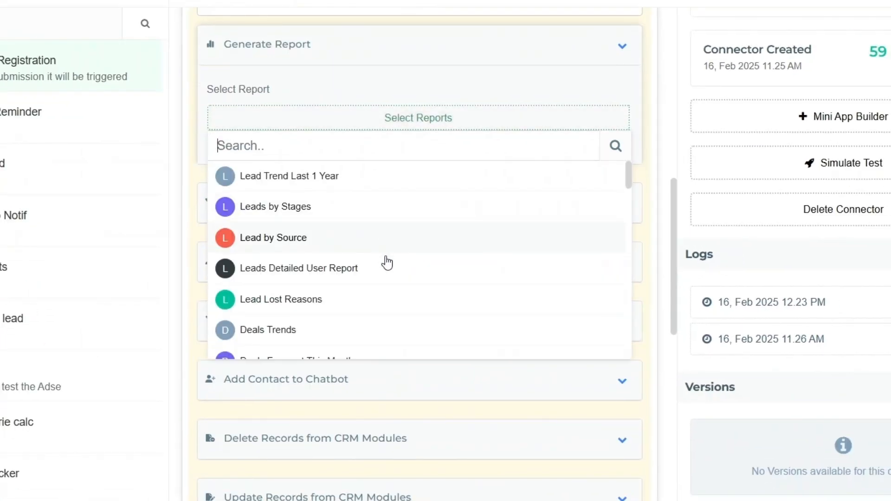
{"action": "scroll", "coordinate": [386, 260], "scroll_direction": "up", "scroll_amount": 2}
{"action": "left_click", "coordinate": [365, 260]}
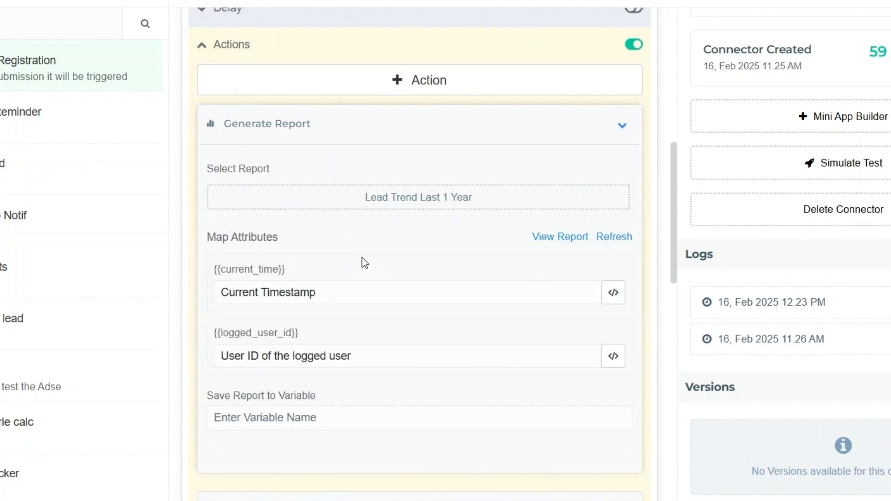
{"action": "left_click", "coordinate": [436, 416]}
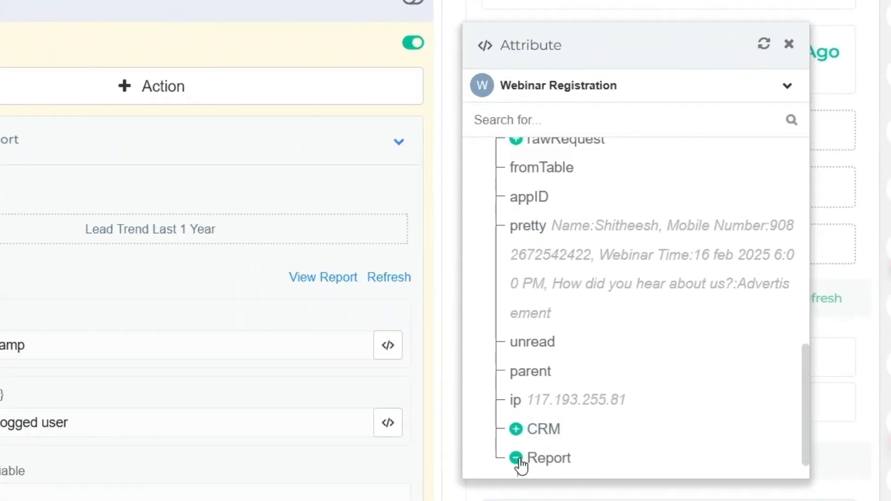
- Expand Report > reports > data in the Attribute panel to inspect the report entries
{"action": "left_click", "coordinate": [628, 426]}
{"action": "left_click", "coordinate": [567, 450]}
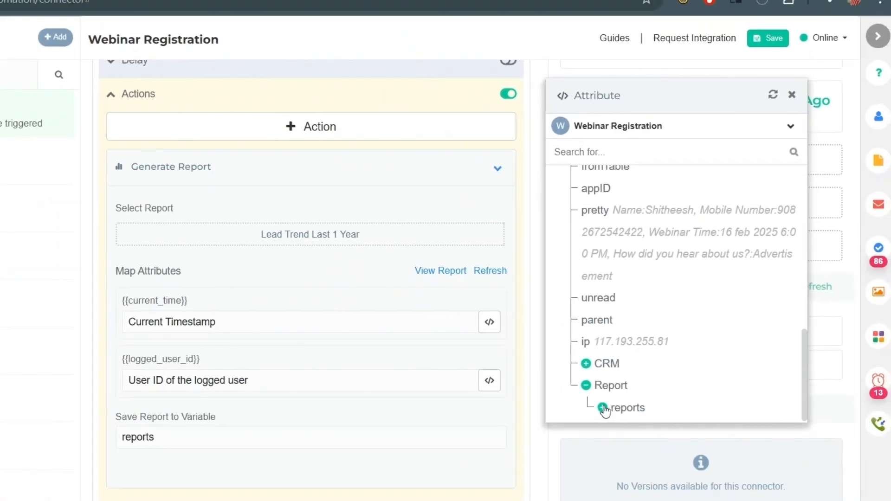
{"action": "left_click", "coordinate": [620, 406]}
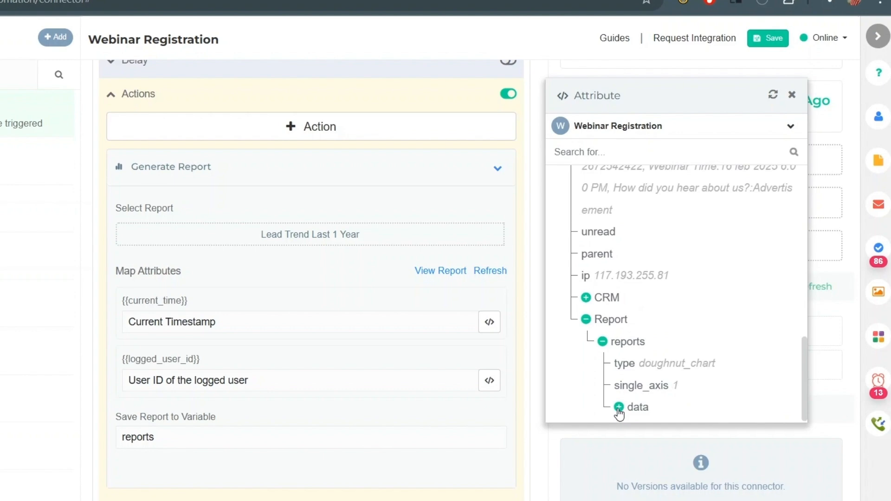
{"action": "scroll", "coordinate": [682, 339], "scroll_direction": "down", "scroll_amount": 5}
{"action": "scroll", "coordinate": [643, 279], "scroll_direction": "up", "scroll_amount": 3}
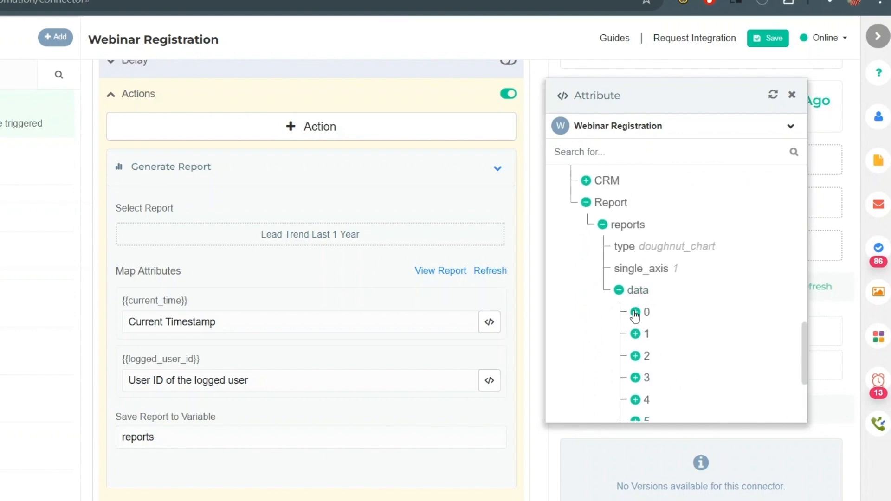
{"action": "left_click", "coordinate": [635, 312]}
{"action": "left_click", "coordinate": [619, 290]}
{"action": "scroll", "coordinate": [417, 267], "scroll_direction": "up", "scroll_amount": 5}
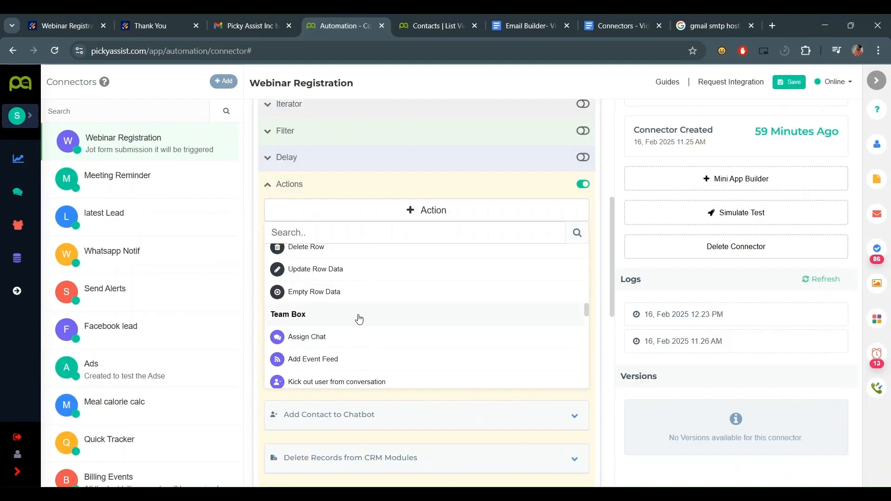
{"action": "scroll", "coordinate": [356, 315], "scroll_direction": "down", "scroll_amount": 2}
{"action": "left_click", "coordinate": [304, 276]}
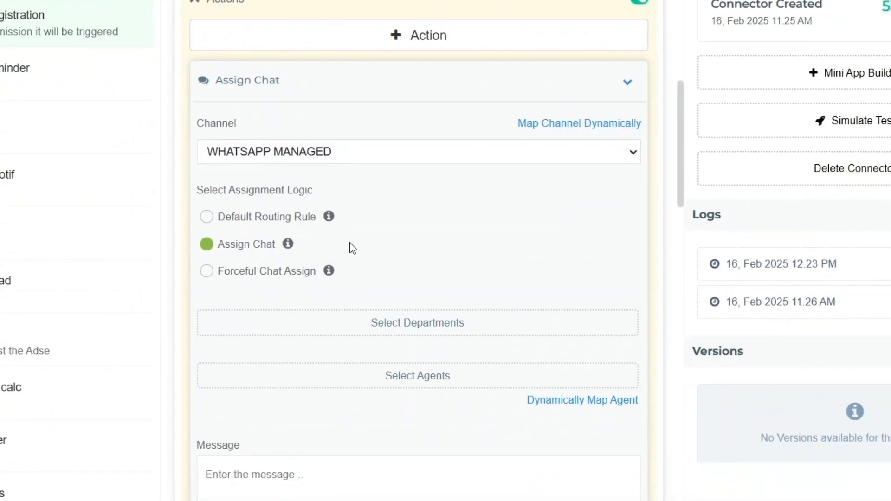
{"action": "left_click", "coordinate": [278, 151]}
{"action": "left_click", "coordinate": [280, 167]}
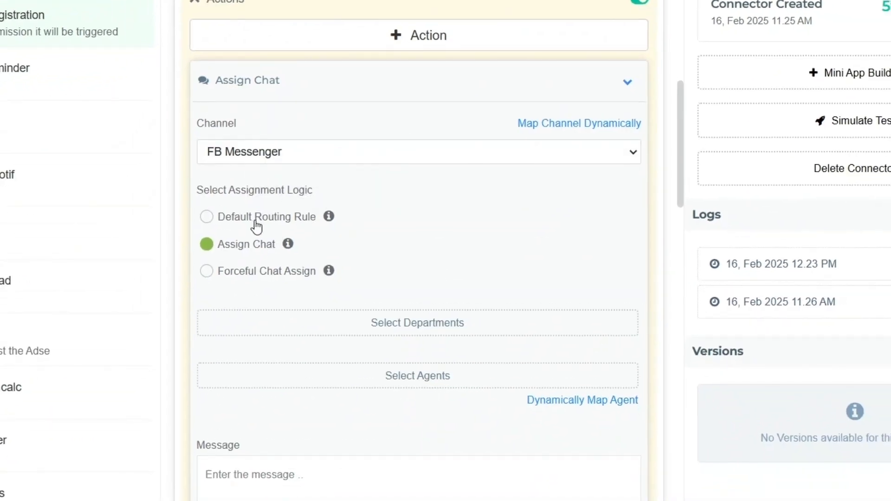
{"action": "scroll", "coordinate": [281, 251], "scroll_direction": "down", "scroll_amount": 2}
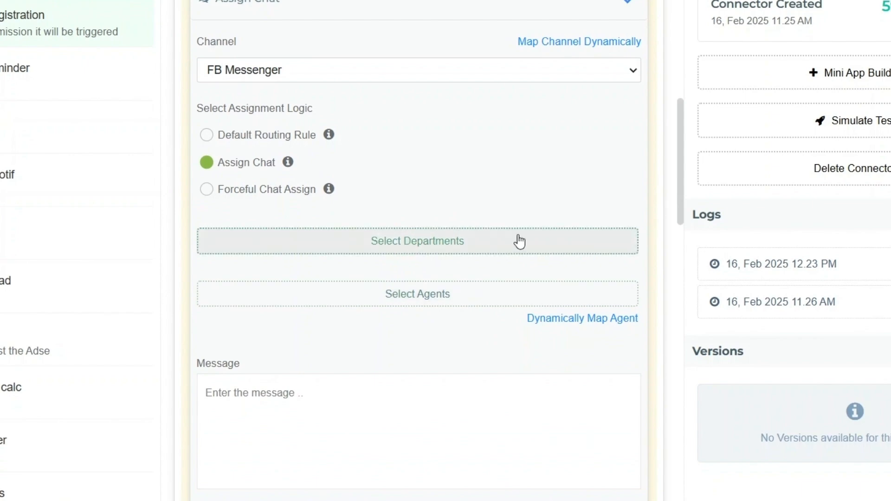
{"action": "scroll", "coordinate": [348, 277], "scroll_direction": "down", "scroll_amount": 4}
{"action": "left_click", "coordinate": [306, 266]}
{"action": "scroll", "coordinate": [306, 266], "scroll_direction": "down", "scroll_amount": 5}
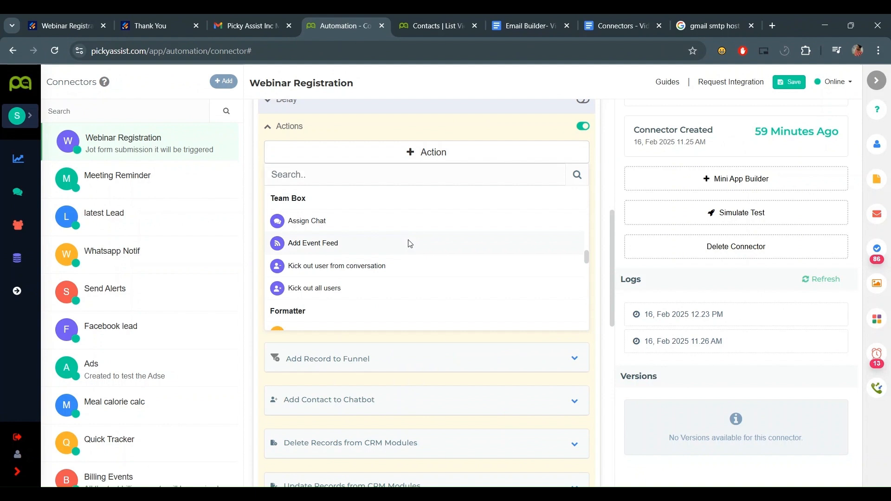
- Add an Event Feed action on the Haptik 1 Webinar channel with event buttons turned on
{"action": "left_click", "coordinate": [410, 243]}
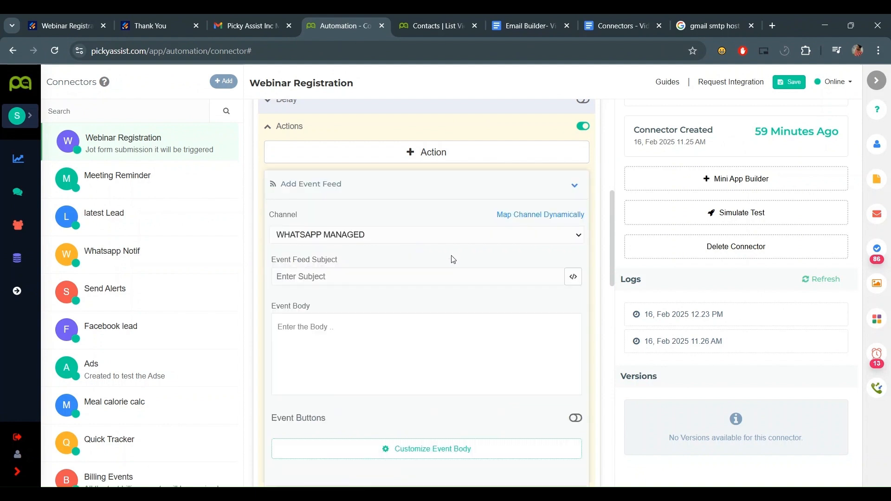
{"action": "left_click", "coordinate": [407, 312]}
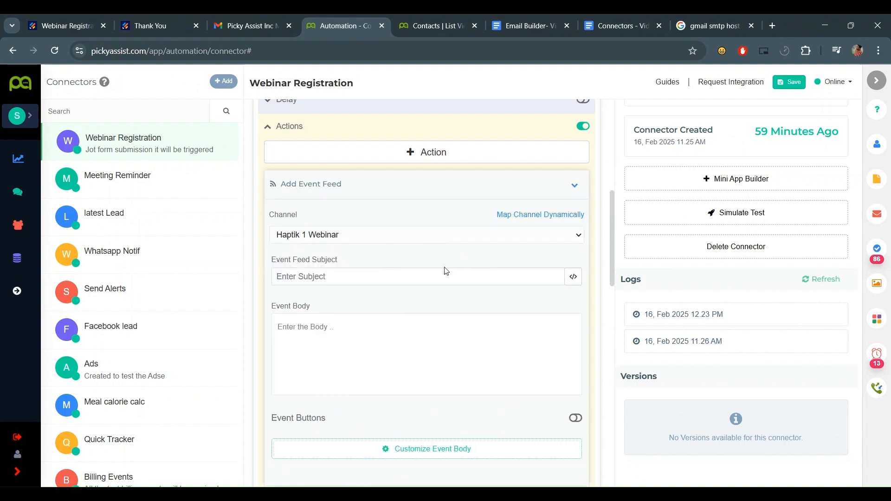
{"action": "left_click", "coordinate": [444, 271]}
{"action": "scroll", "coordinate": [444, 271], "scroll_direction": "down", "scroll_amount": 1}
{"action": "left_click", "coordinate": [398, 266]}
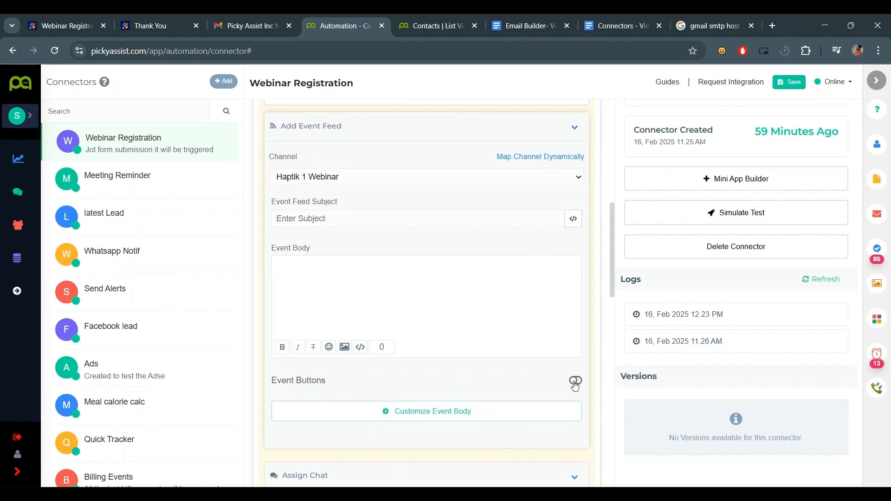
{"action": "left_click", "coordinate": [575, 381]}
{"action": "scroll", "coordinate": [495, 386], "scroll_direction": "down", "scroll_amount": 3}
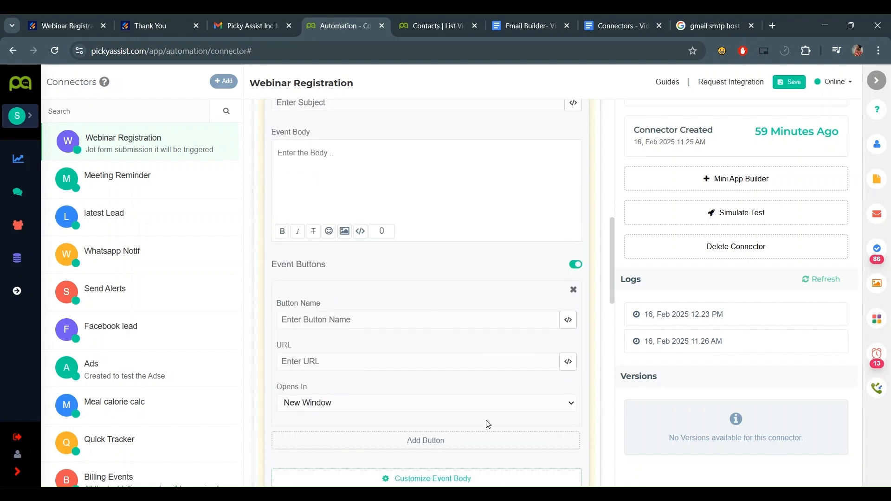
{"action": "scroll", "coordinate": [417, 209], "scroll_direction": "down", "scroll_amount": 5}
- Add a Kick out user action selecting two agents
{"action": "left_click", "coordinate": [425, 152]}
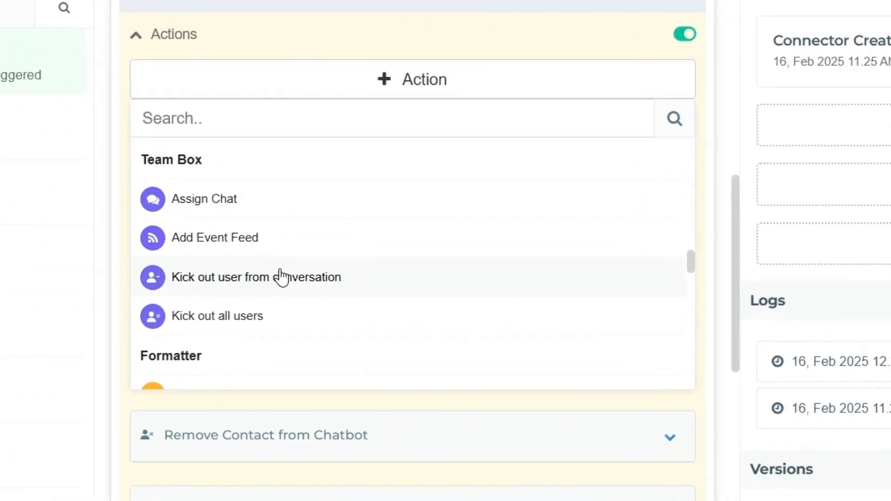
{"action": "left_click", "coordinate": [281, 278]}
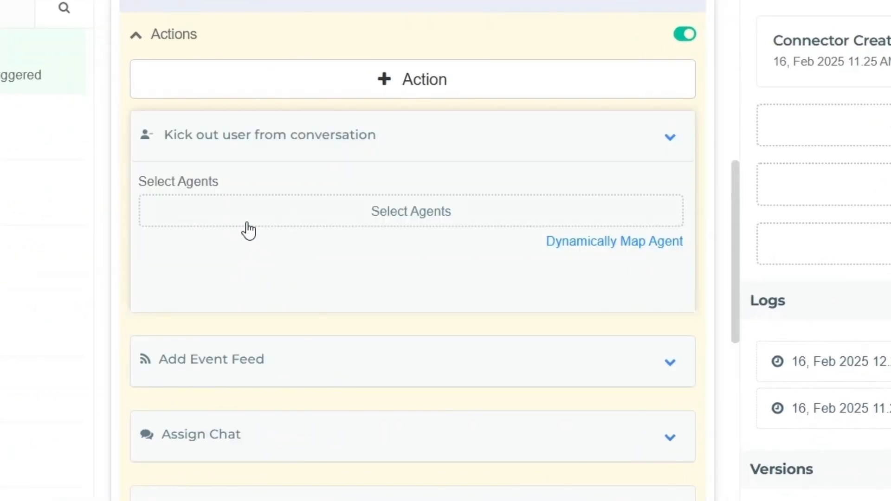
{"action": "left_click", "coordinate": [396, 207]}
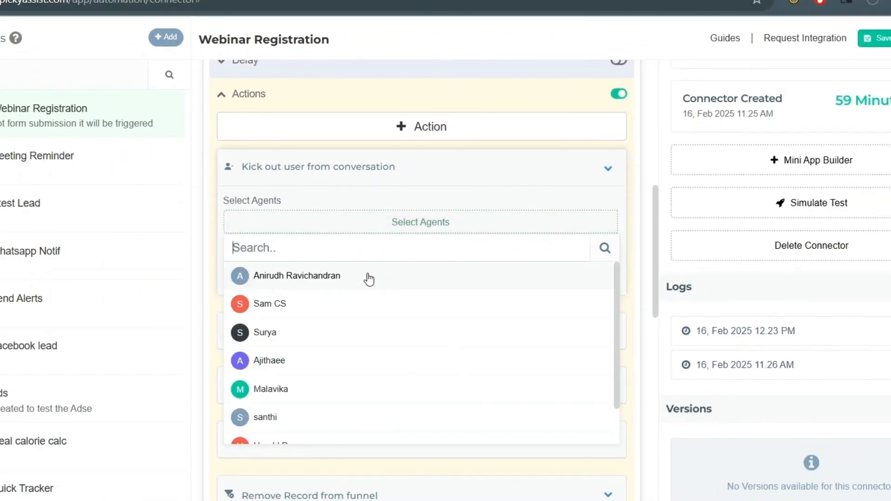
{"action": "left_click", "coordinate": [360, 312]}
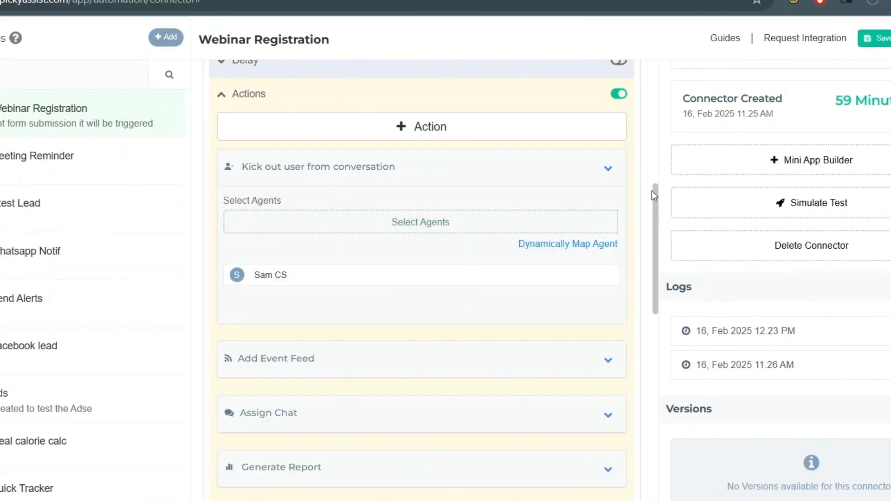
{"action": "left_click", "coordinate": [401, 230]}
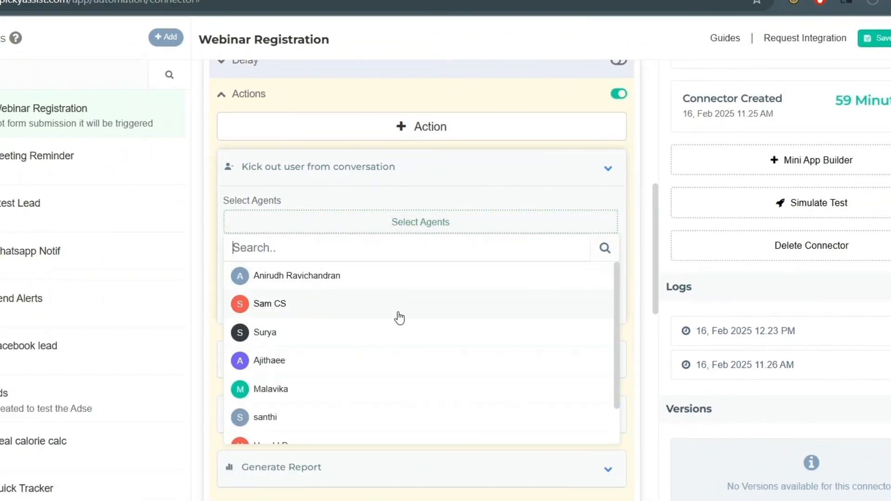
{"action": "left_click", "coordinate": [393, 343]}
- Add a Kick out all users action with its checkbox enabled
{"action": "left_click", "coordinate": [506, 132]}
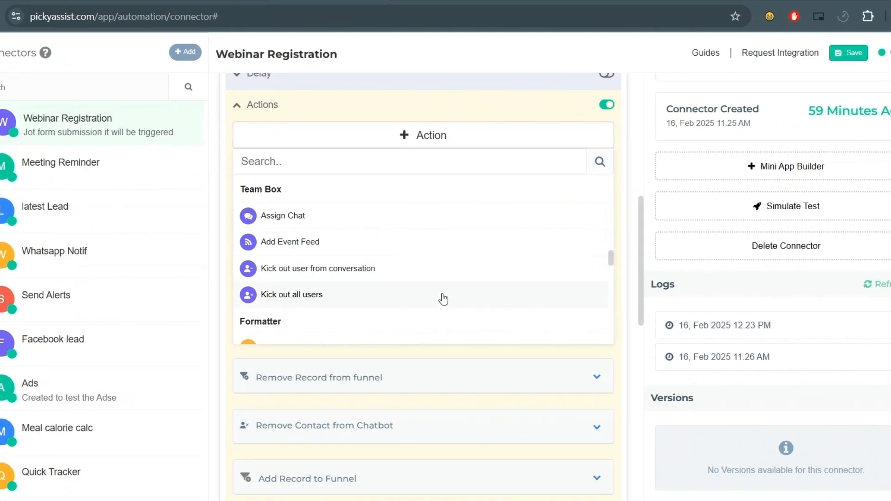
{"action": "left_click", "coordinate": [443, 299]}
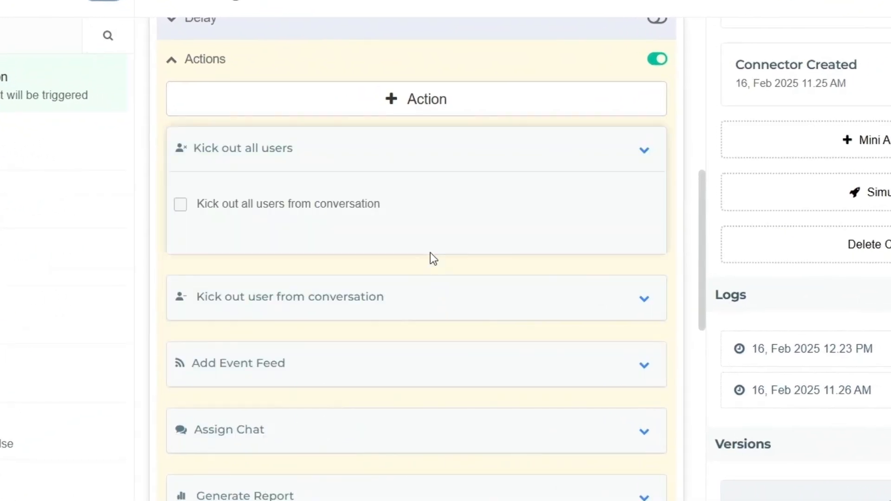
{"action": "left_click", "coordinate": [370, 213]}
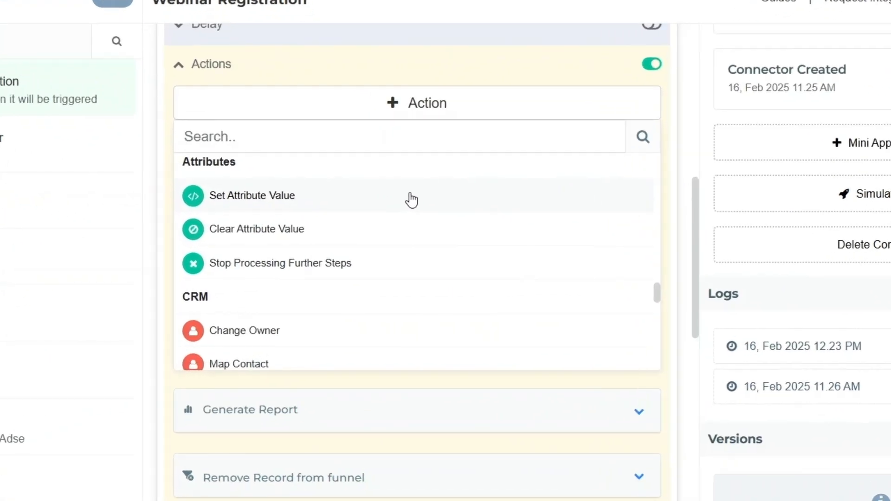
- Add Set Attribute Value, Stop Processing Further Steps and Change Owner actions, choosing an agent as owner
{"action": "left_click", "coordinate": [411, 201]}
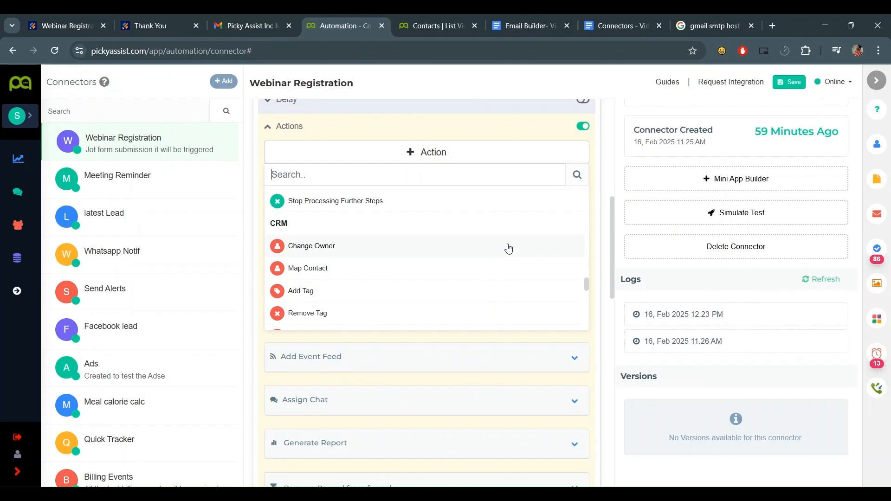
{"action": "left_click", "coordinate": [511, 265]}
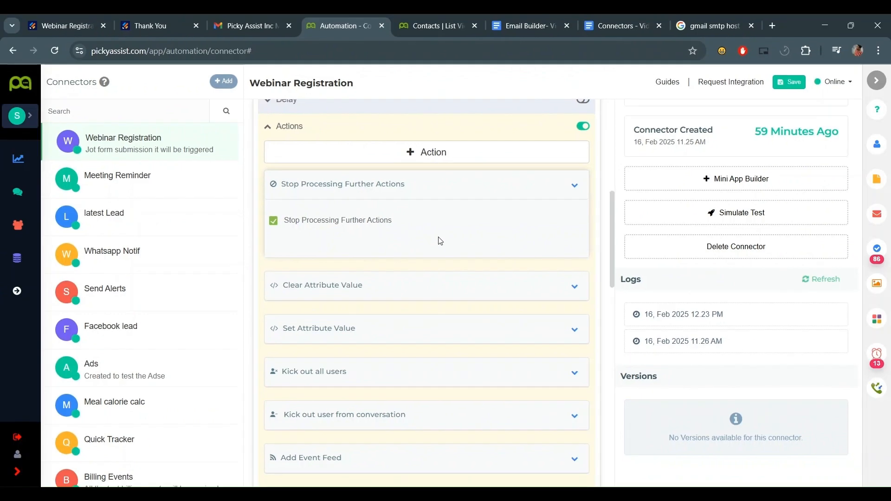
{"action": "mouse_move", "coordinate": [544, 206]}
{"action": "left_click", "coordinate": [573, 187]}
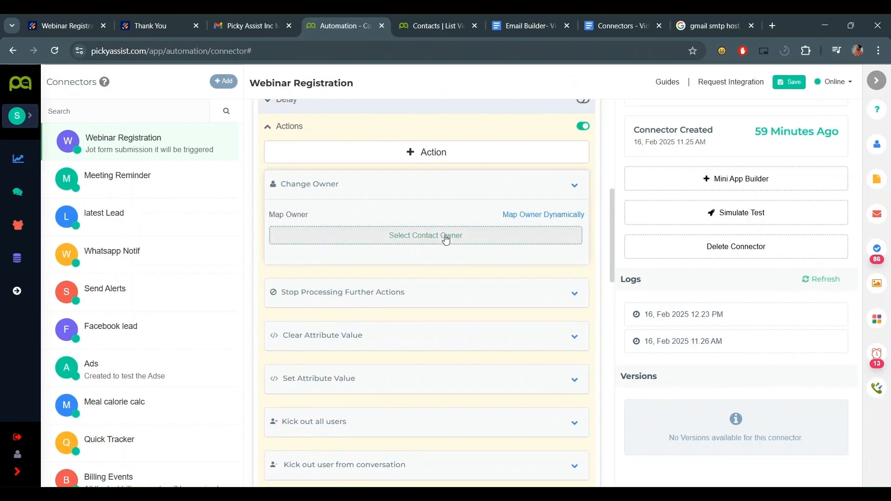
{"action": "left_click", "coordinate": [453, 234]}
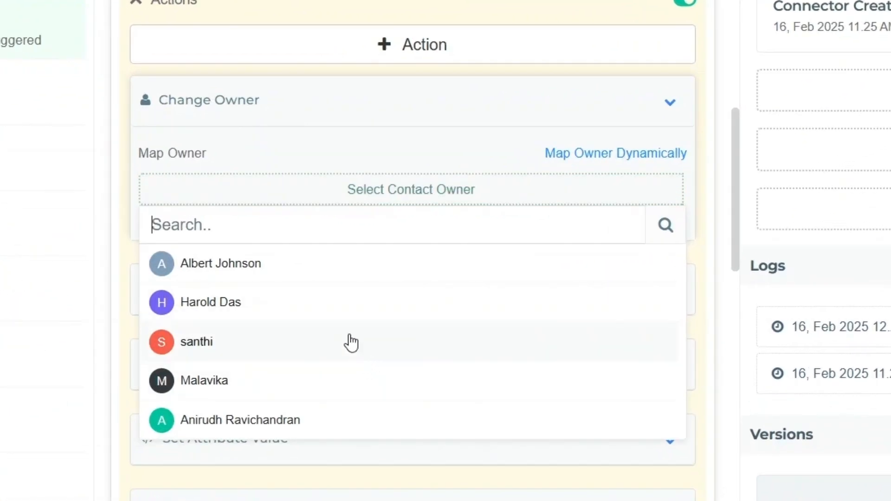
{"action": "left_click", "coordinate": [356, 379]}
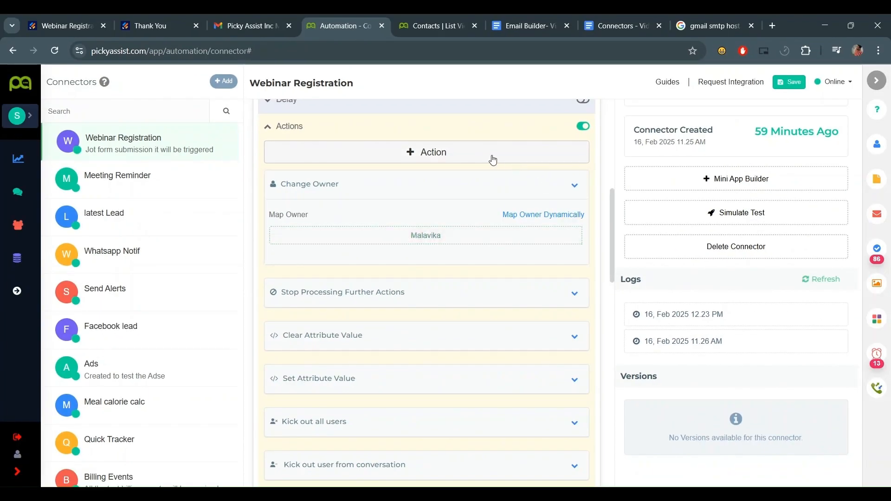
- Add a Map Contact action matching contacts by Mobile Number
{"action": "left_click", "coordinate": [477, 156]}
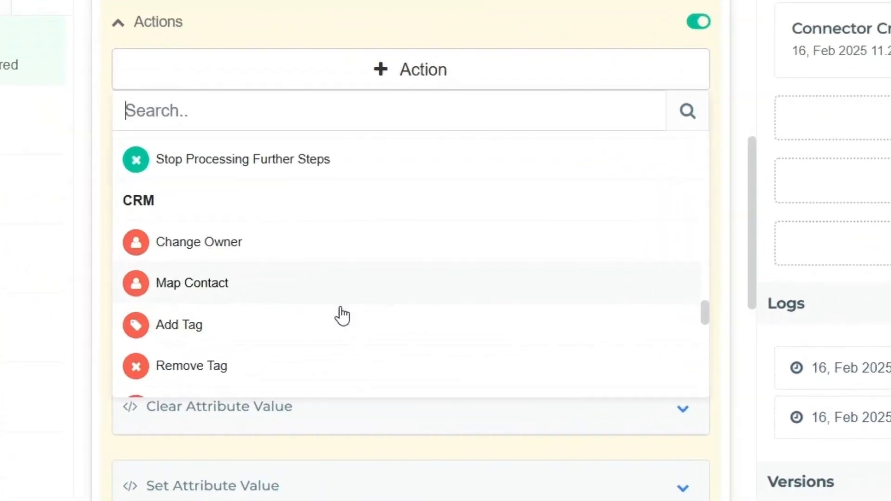
{"action": "left_click", "coordinate": [306, 290]}
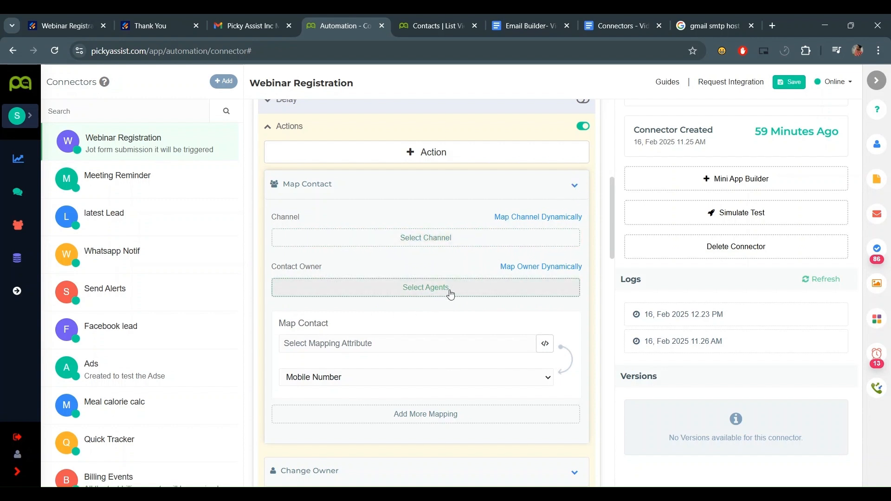
{"action": "scroll", "coordinate": [384, 278], "scroll_direction": "down", "scroll_amount": 2}
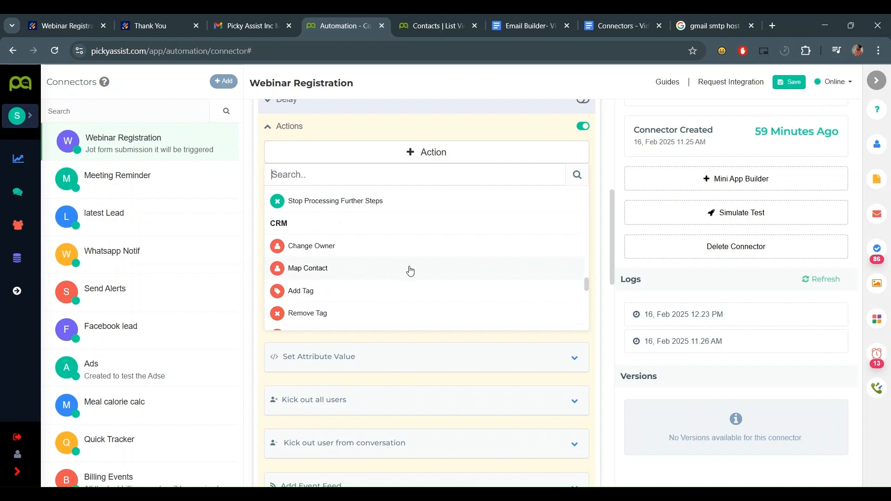
{"action": "scroll", "coordinate": [409, 270], "scroll_direction": "down", "scroll_amount": 1}
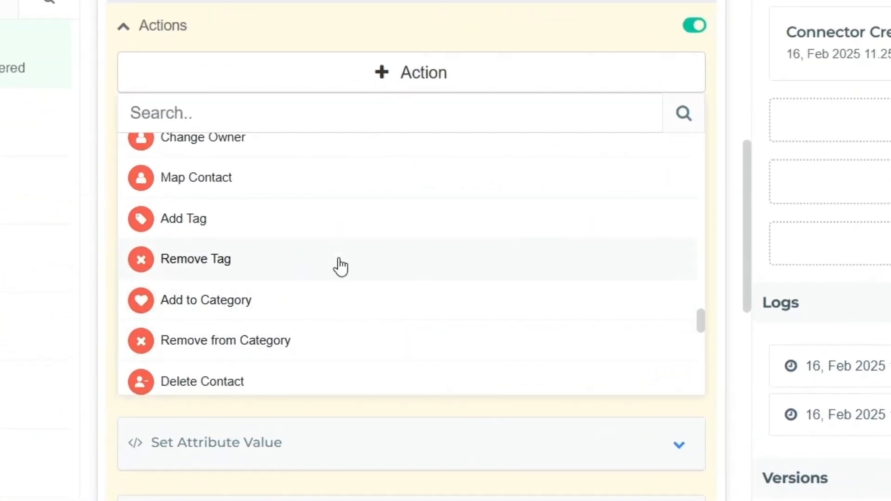
- Add a Delete Contact action to the connector
{"action": "scroll", "coordinate": [325, 297], "scroll_direction": "down", "scroll_amount": 2}
{"action": "left_click", "coordinate": [276, 288]}
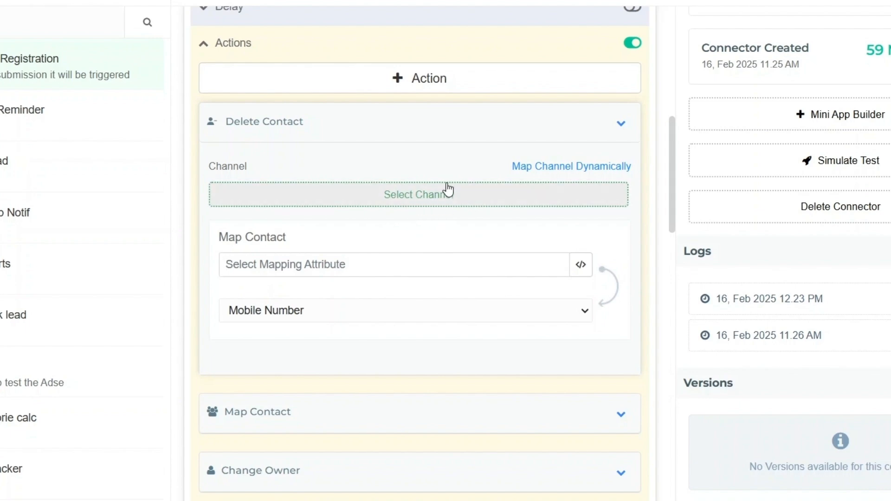
{"action": "left_click", "coordinate": [343, 265]}
- Add a Trigger Macro Button action on the Contacts module
{"action": "left_click", "coordinate": [419, 78]}
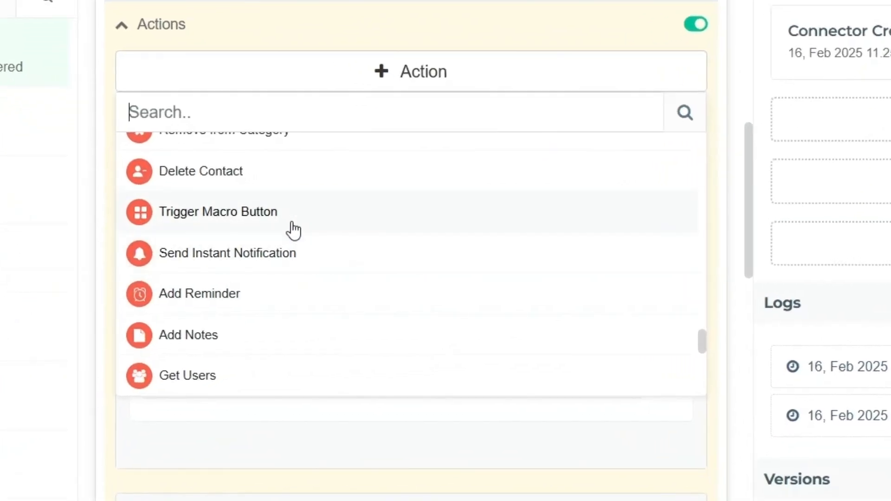
{"action": "left_click", "coordinate": [293, 225]}
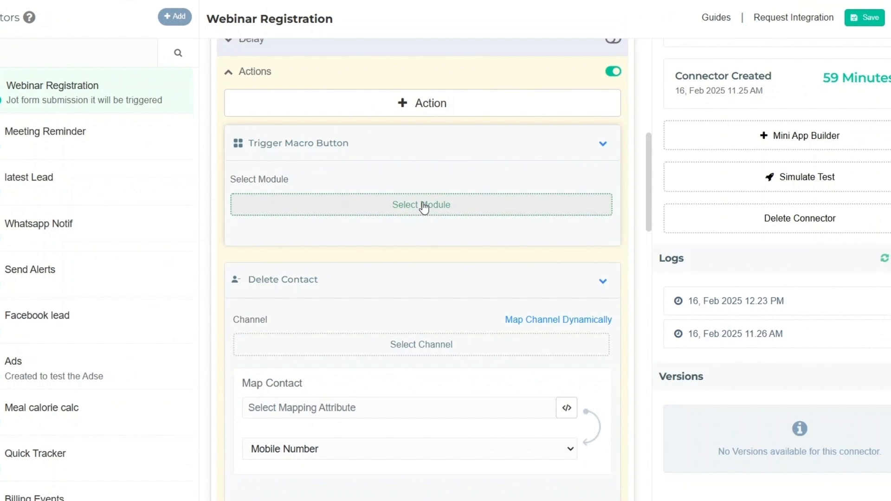
{"action": "left_click", "coordinate": [424, 208]}
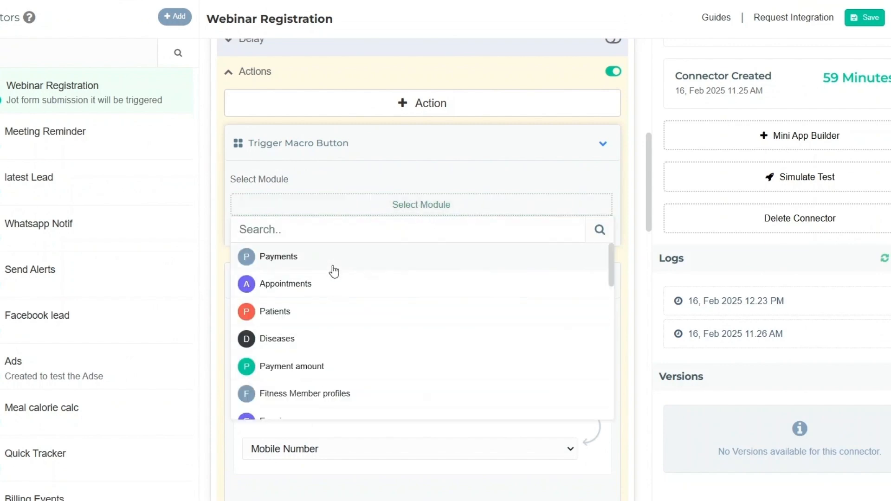
{"action": "left_click", "coordinate": [330, 290]}
{"action": "left_click", "coordinate": [358, 229]}
{"action": "type", "text": "conta"}
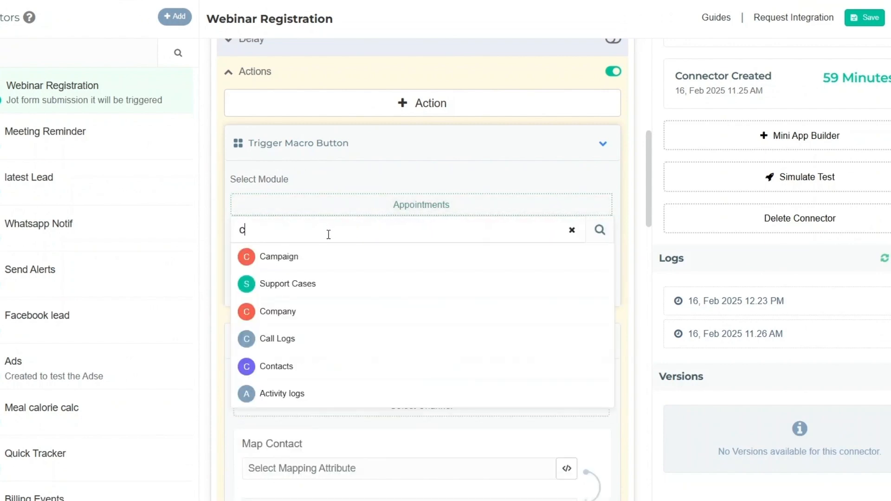
{"action": "left_click", "coordinate": [335, 264]}
- Select the test macro button and one agent for the macro trigger
{"action": "left_click", "coordinate": [390, 265]}
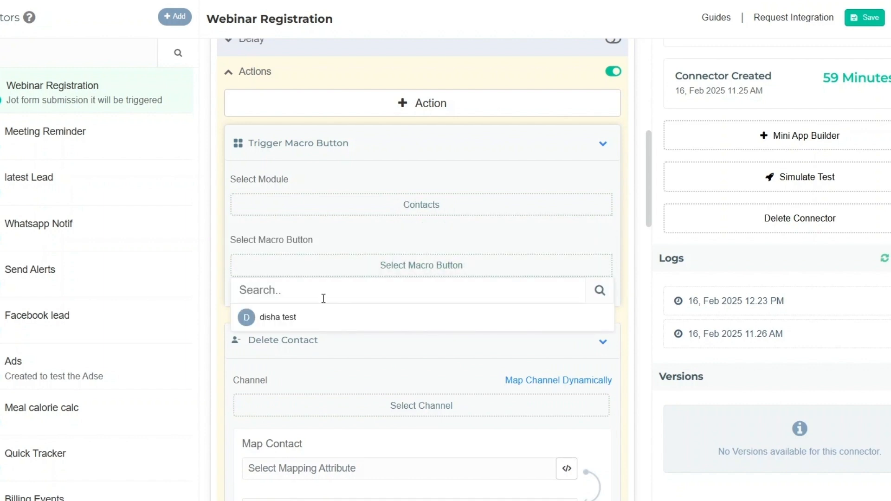
{"action": "left_click", "coordinate": [324, 319]}
{"action": "scroll", "coordinate": [450, 205], "scroll_direction": "down", "scroll_amount": 4}
{"action": "left_click", "coordinate": [418, 114]}
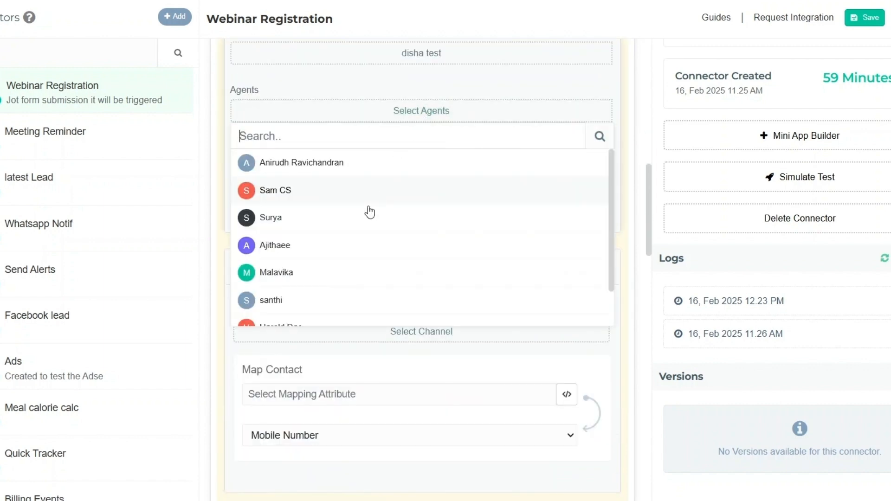
{"action": "left_click", "coordinate": [376, 190]}
{"action": "left_click", "coordinate": [464, 216]}
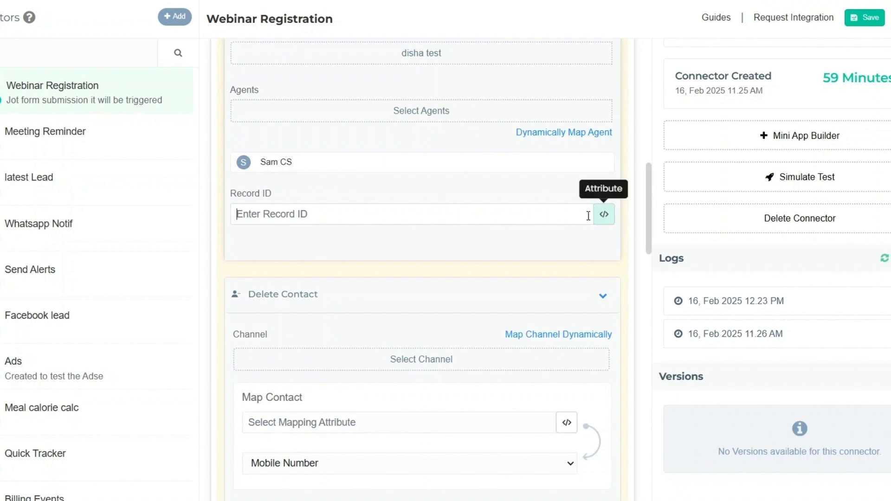
{"action": "scroll", "coordinate": [489, 235], "scroll_direction": "up", "scroll_amount": 7}
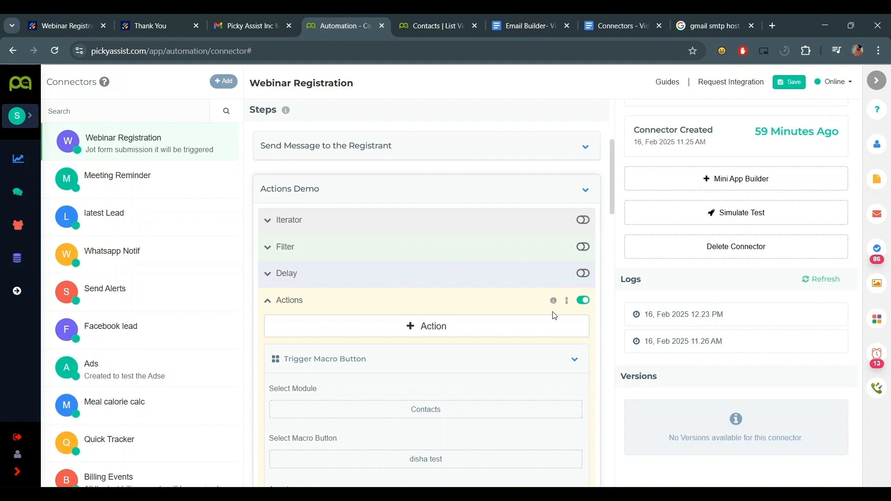
- Add a blank Send Instant Notification action above the Trigger Macro Button action
{"action": "left_click", "coordinate": [555, 321]}
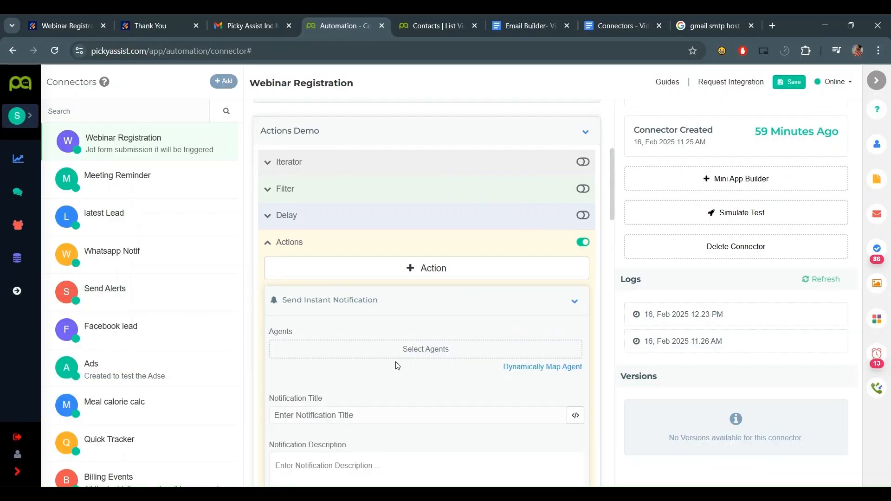
{"action": "scroll", "coordinate": [454, 296], "scroll_direction": "down", "scroll_amount": 3}
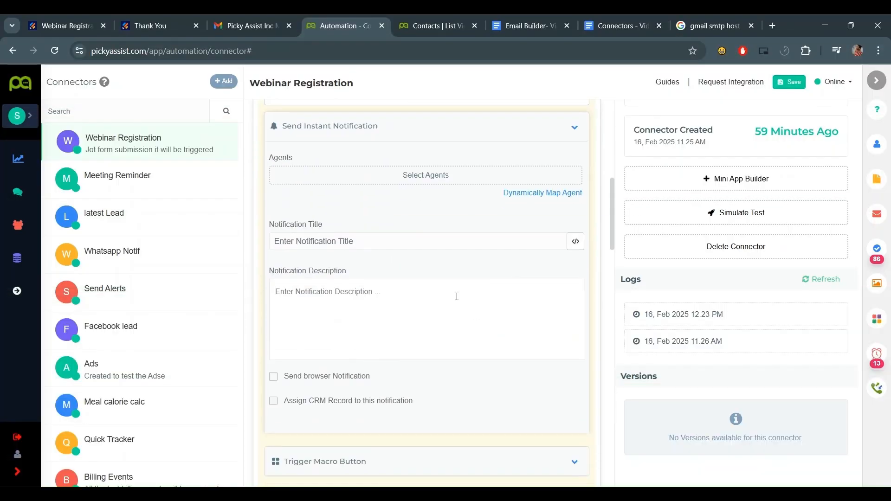
- Notify one picked agent plus a dynamically mapped agent, with browser notification and CRM record assignment on
{"action": "left_click", "coordinate": [404, 155]}
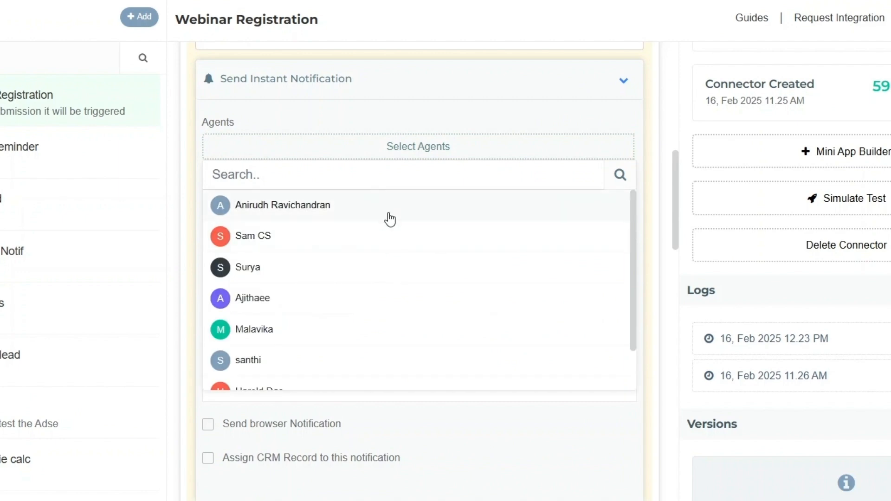
{"action": "left_click", "coordinate": [388, 211]}
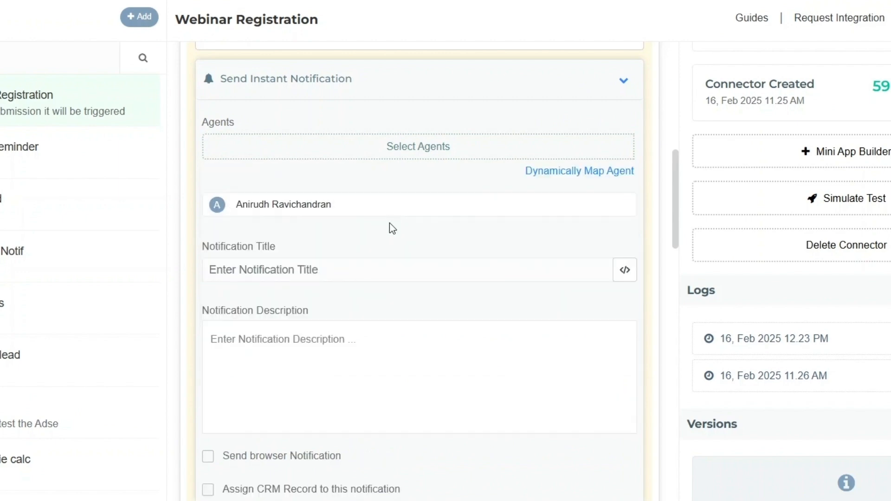
{"action": "left_click", "coordinate": [580, 172]}
{"action": "left_click", "coordinate": [301, 297]}
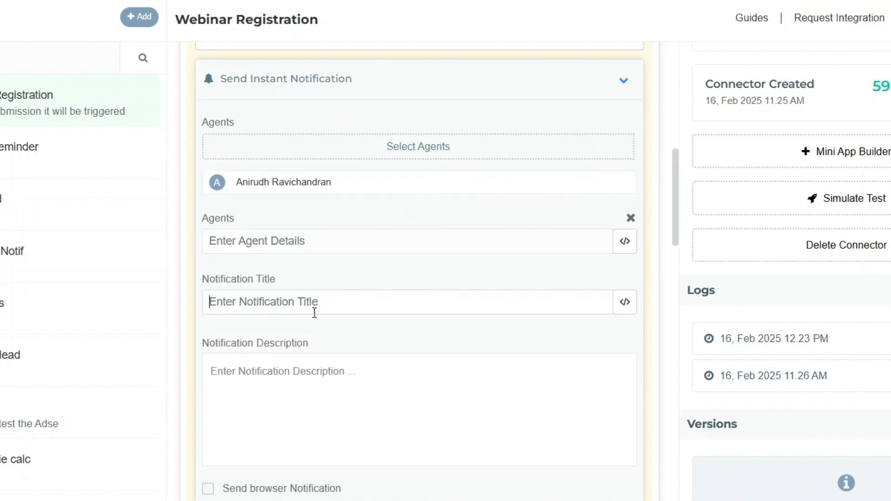
{"action": "scroll", "coordinate": [308, 304], "scroll_direction": "down", "scroll_amount": 5}
{"action": "left_click", "coordinate": [320, 276]}
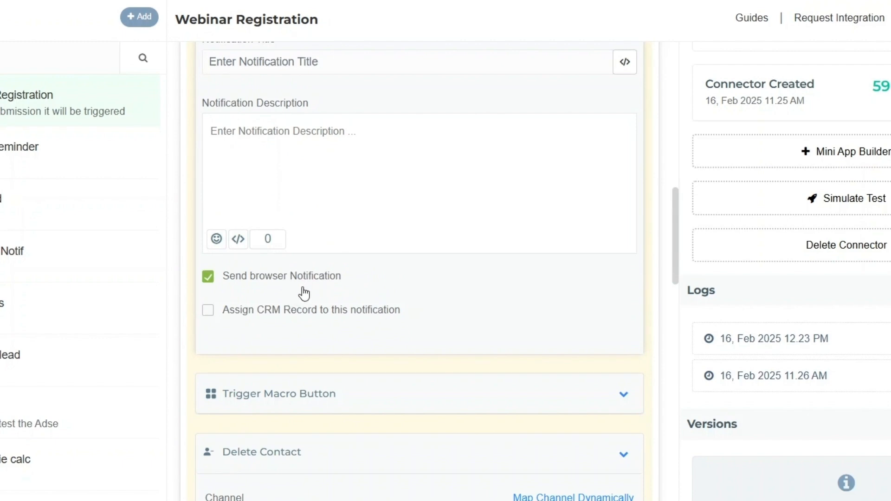
{"action": "left_click", "coordinate": [339, 315]}
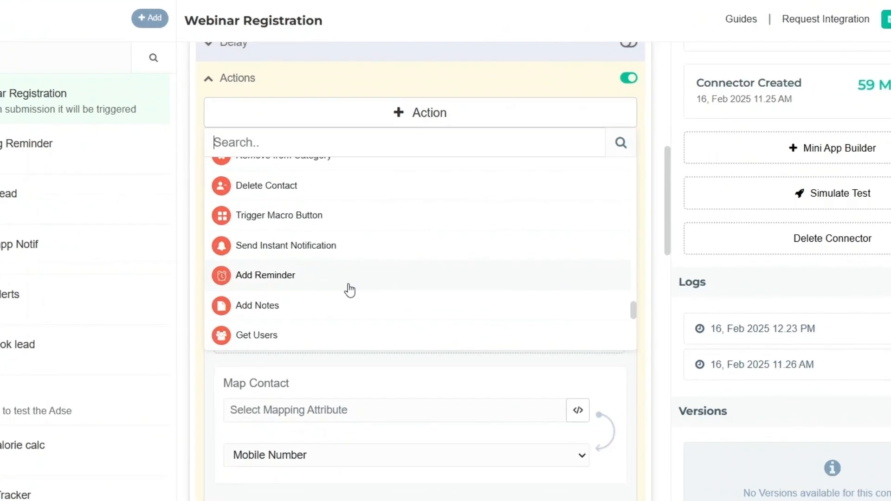
- Add a reminder for a chosen agent with an Hours lead time, contact assigned and audio attached
{"action": "left_click", "coordinate": [348, 288]}
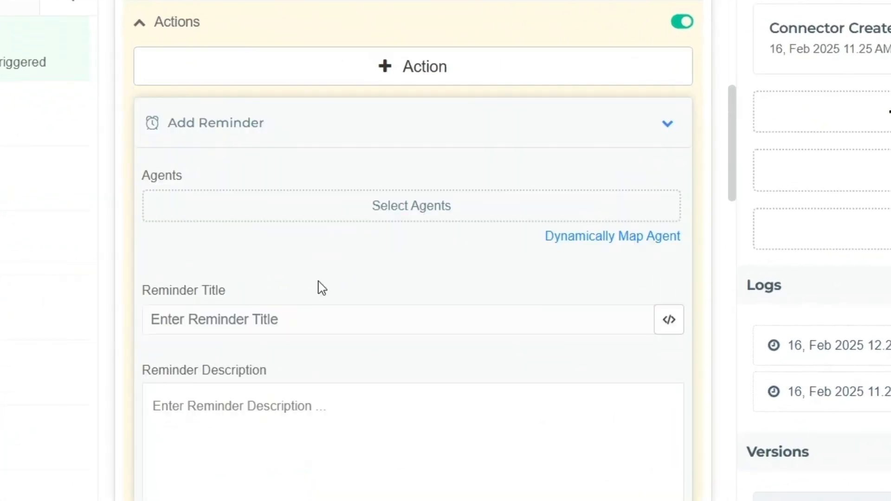
{"action": "left_click", "coordinate": [383, 217]}
{"action": "left_click", "coordinate": [288, 320]}
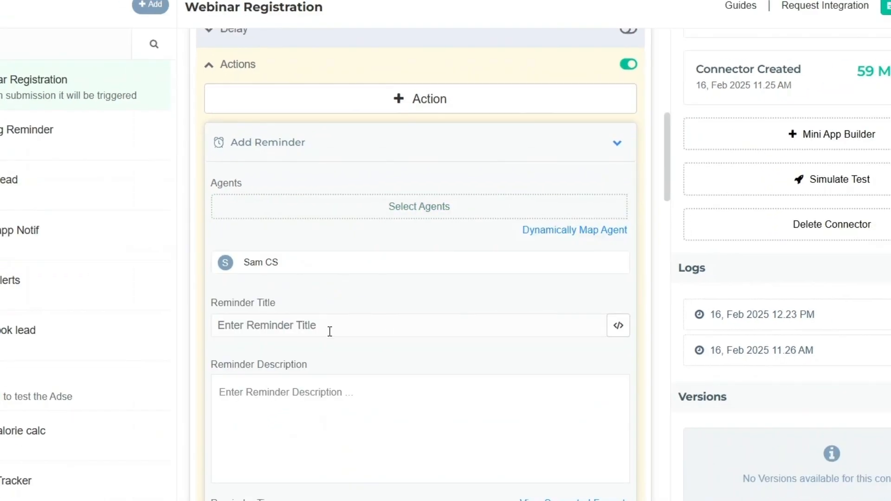
{"action": "scroll", "coordinate": [334, 325], "scroll_direction": "down", "scroll_amount": 5}
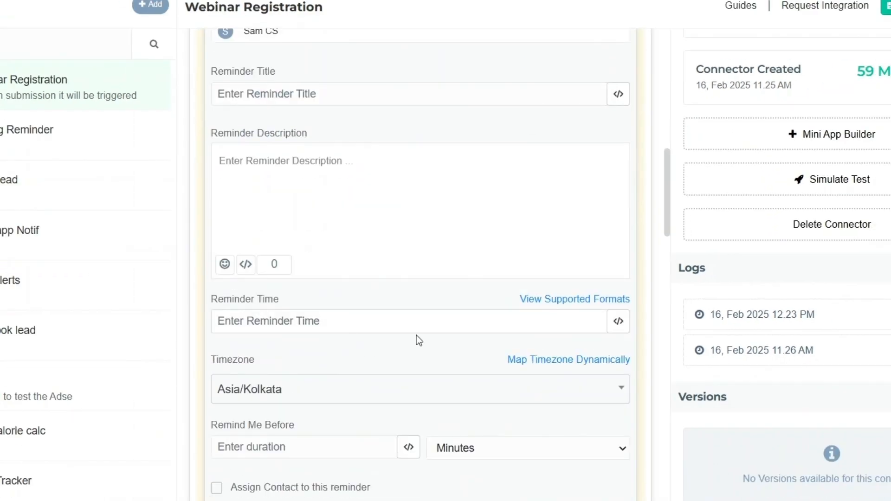
{"action": "scroll", "coordinate": [418, 371], "scroll_direction": "down", "scroll_amount": 2}
{"action": "left_click", "coordinate": [291, 371]}
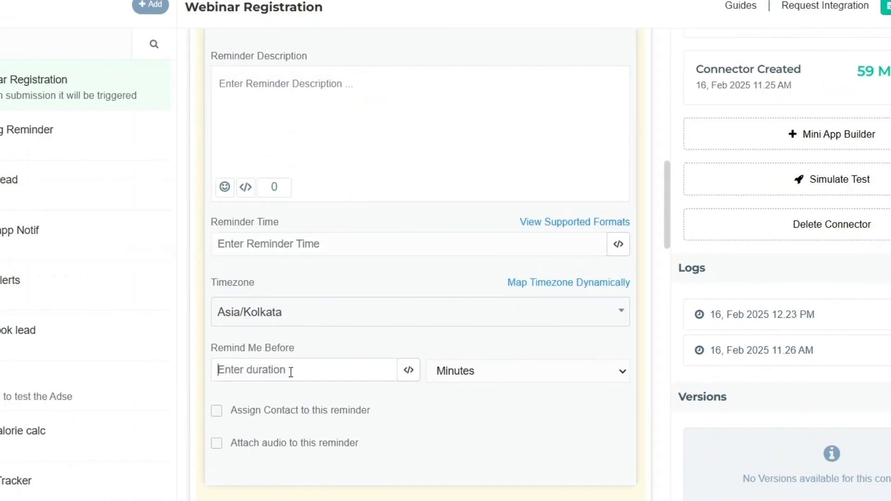
{"action": "left_click", "coordinate": [483, 414]}
{"action": "left_click", "coordinate": [276, 368]}
{"action": "left_click", "coordinate": [305, 417]}
{"action": "scroll", "coordinate": [332, 304], "scroll_direction": "down", "scroll_amount": 8}
{"action": "left_click", "coordinate": [332, 292]}
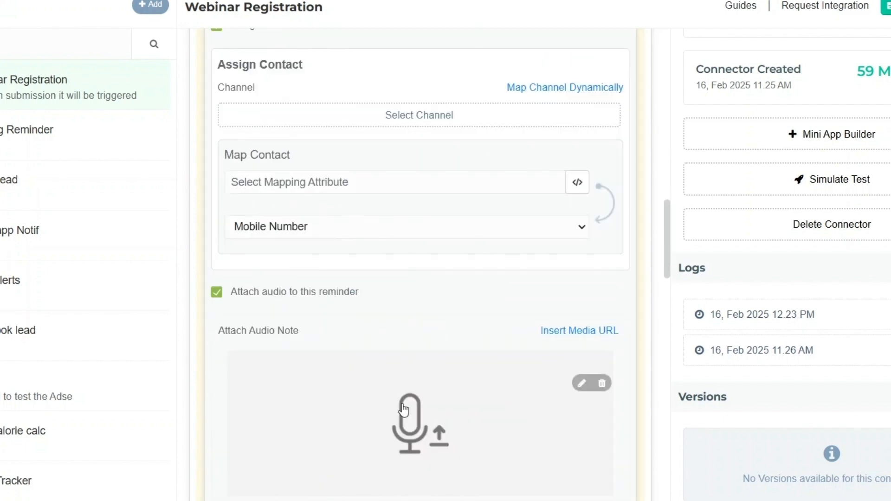
{"action": "scroll", "coordinate": [477, 392], "scroll_direction": "up", "scroll_amount": 5}
{"action": "scroll", "coordinate": [478, 392], "scroll_direction": "up", "scroll_amount": 8}
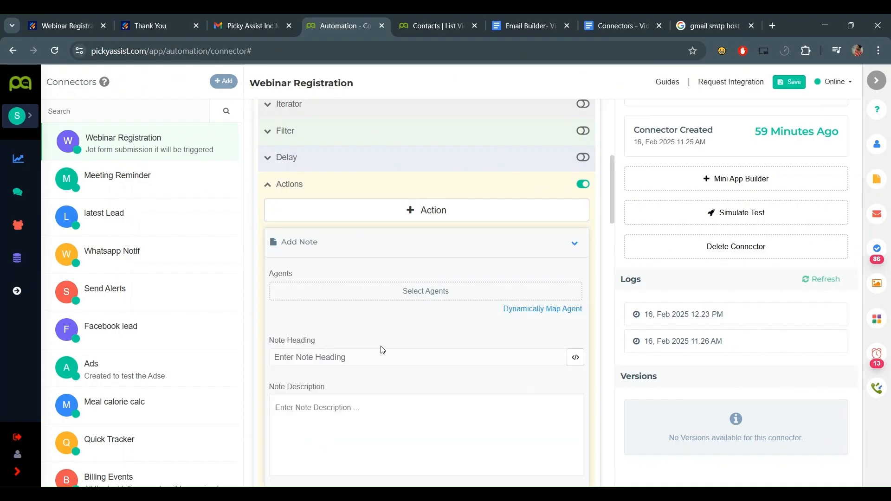
{"action": "scroll", "coordinate": [361, 359], "scroll_direction": "down", "scroll_amount": 2}
- Add a note pinned to the top with contact assignment enabled
{"action": "left_click", "coordinate": [374, 309]}
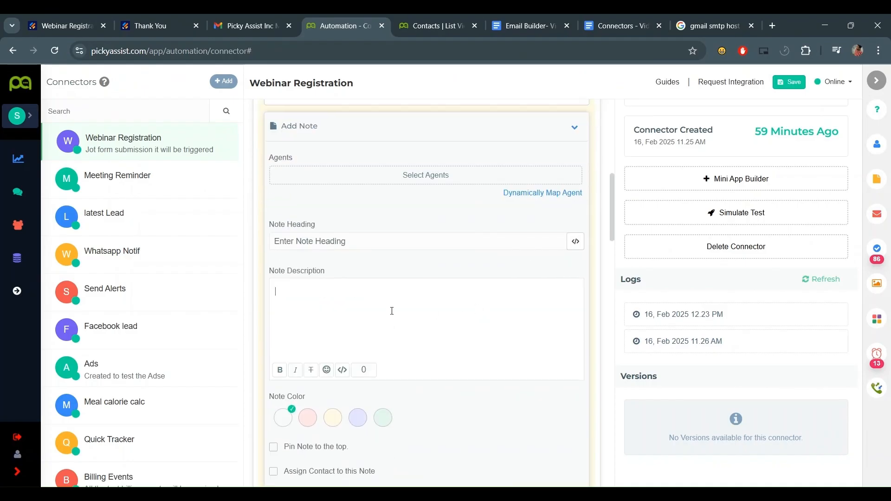
{"action": "left_click", "coordinate": [397, 180]}
{"action": "scroll", "coordinate": [325, 329], "scroll_direction": "down", "scroll_amount": 3}
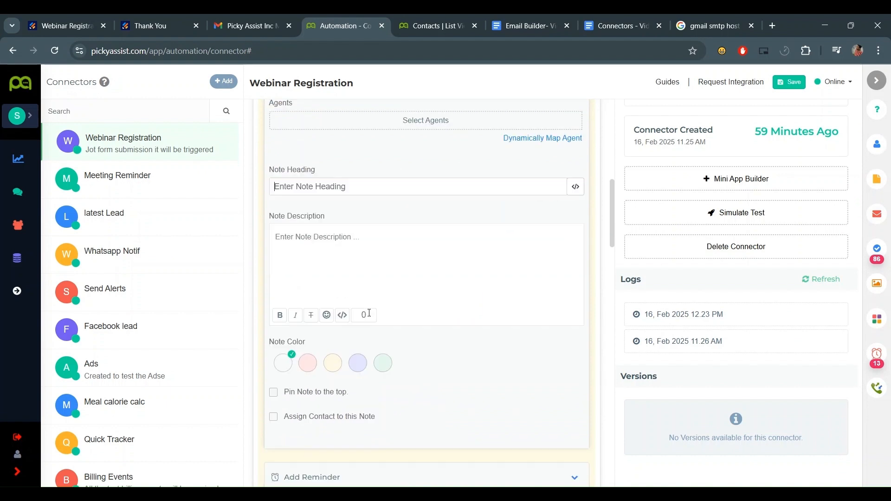
{"action": "left_click", "coordinate": [314, 331]}
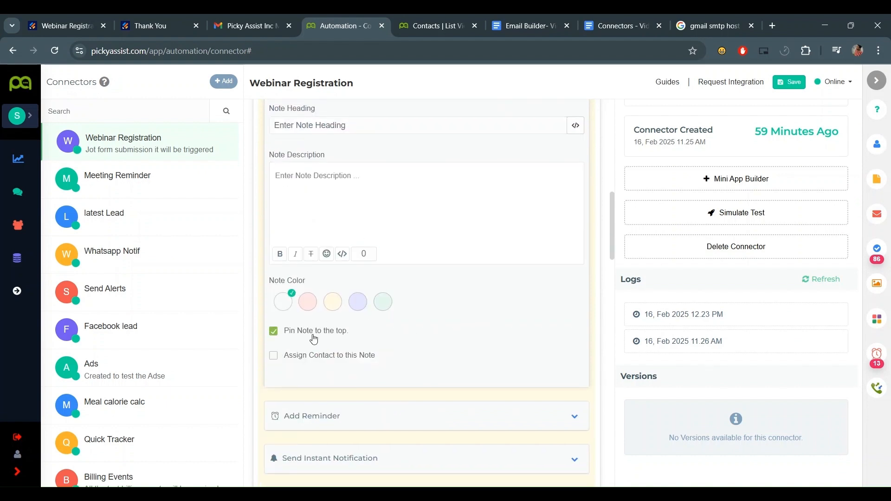
{"action": "left_click", "coordinate": [357, 368]}
{"action": "left_click", "coordinate": [357, 358]}
{"action": "scroll", "coordinate": [464, 278], "scroll_direction": "up", "scroll_amount": 3}
{"action": "scroll", "coordinate": [418, 325], "scroll_direction": "down", "scroll_amount": 2}
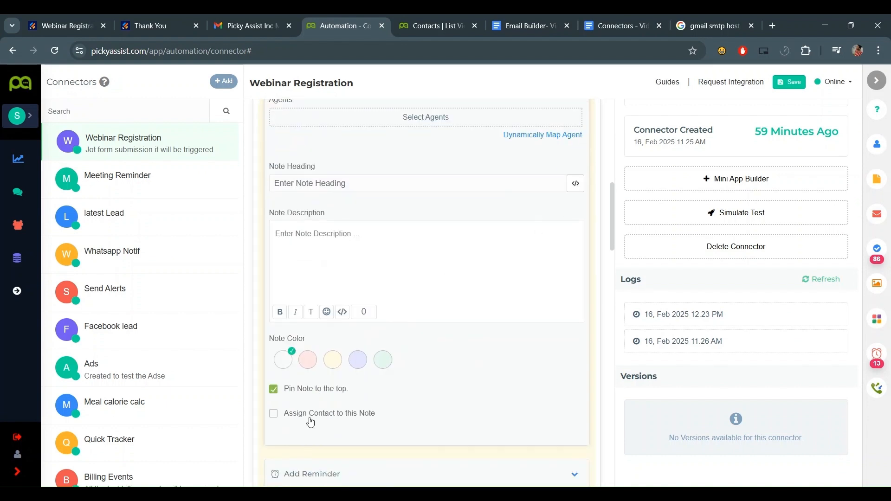
{"action": "left_click", "coordinate": [310, 418]}
{"action": "scroll", "coordinate": [362, 352], "scroll_direction": "down", "scroll_amount": 3}
{"action": "scroll", "coordinate": [541, 251], "scroll_direction": "up", "scroll_amount": 2}
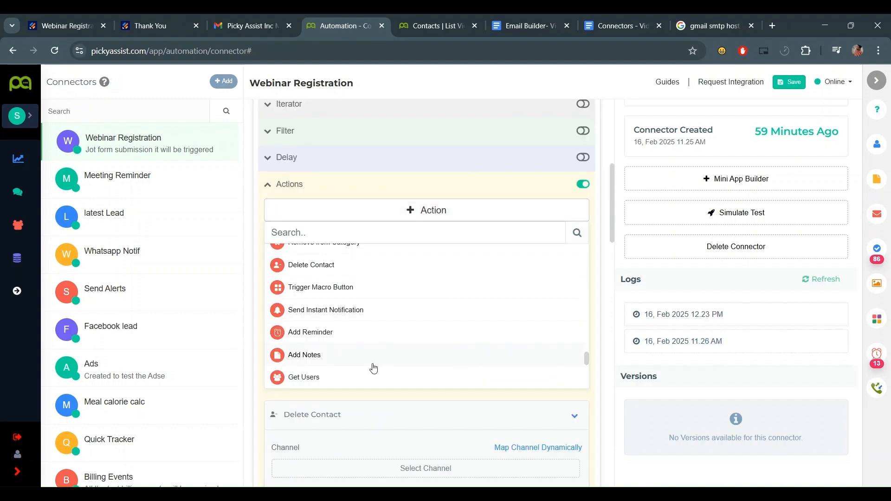
{"action": "scroll", "coordinate": [368, 360], "scroll_direction": "down", "scroll_amount": 1}
- Add a Get Users action filtering Online users, sorted Round Robin (User Wise), updating last allocated
{"action": "left_click", "coordinate": [358, 319]}
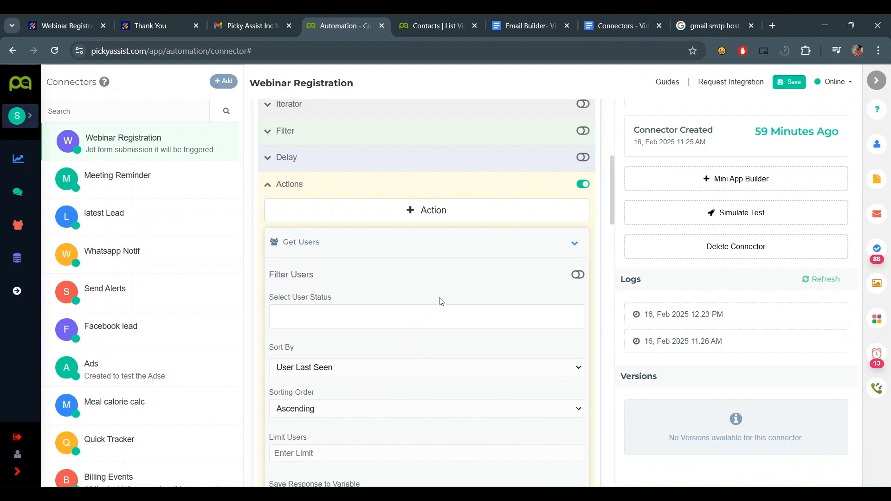
{"action": "left_click", "coordinate": [577, 275]}
{"action": "scroll", "coordinate": [411, 308], "scroll_direction": "down", "scroll_amount": 1}
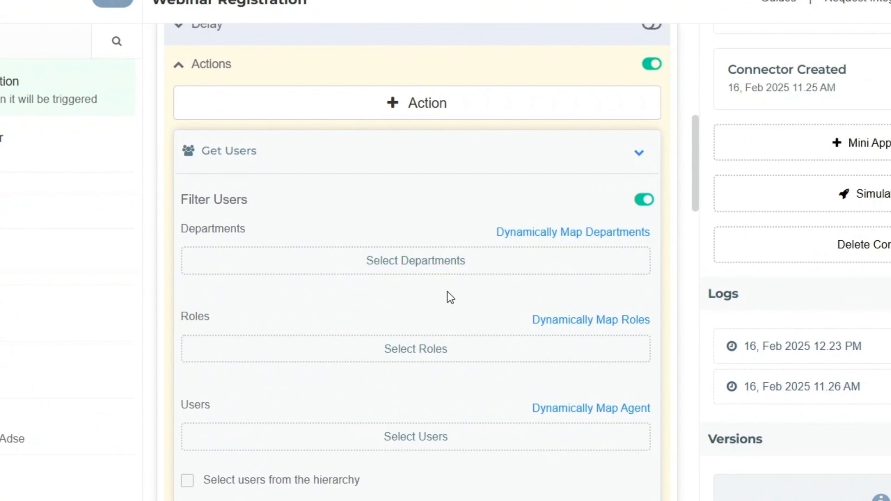
{"action": "scroll", "coordinate": [391, 349], "scroll_direction": "down", "scroll_amount": 1}
{"action": "scroll", "coordinate": [452, 369], "scroll_direction": "down", "scroll_amount": 1}
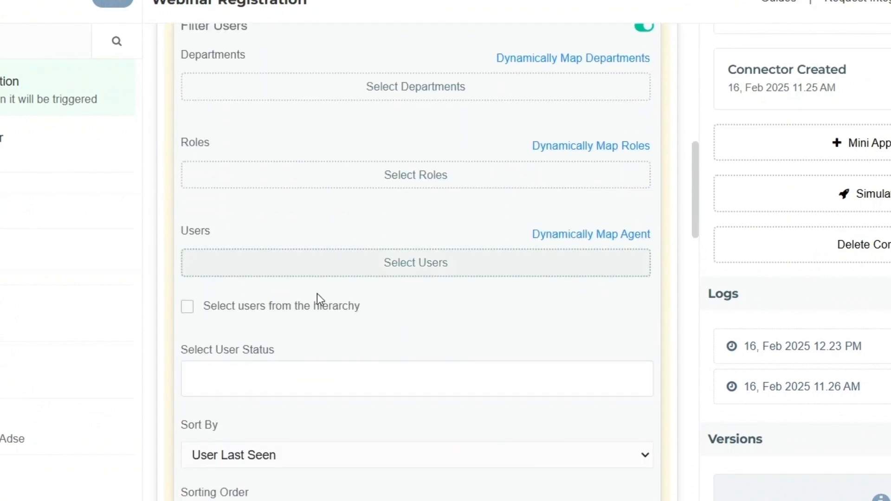
{"action": "left_click", "coordinate": [341, 379]}
{"action": "left_click", "coordinate": [334, 364]}
{"action": "scroll", "coordinate": [424, 220], "scroll_direction": "up", "scroll_amount": 3}
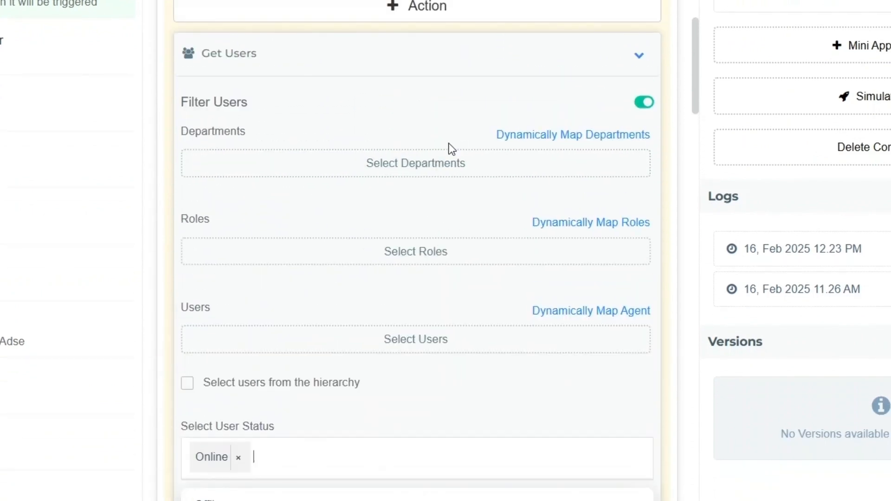
{"action": "scroll", "coordinate": [638, 167], "scroll_direction": "down", "scroll_amount": 2}
{"action": "left_click", "coordinate": [489, 237]}
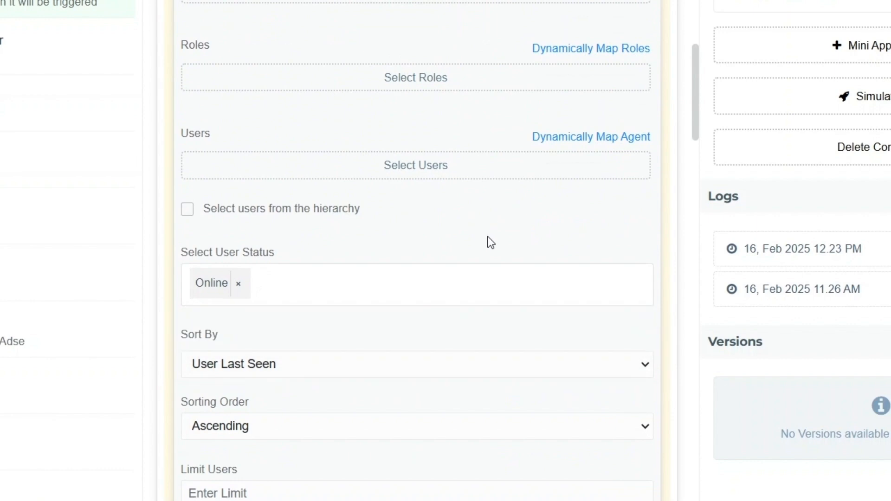
{"action": "scroll", "coordinate": [493, 260], "scroll_direction": "down", "scroll_amount": 1}
{"action": "scroll", "coordinate": [496, 272], "scroll_direction": "down", "scroll_amount": 2}
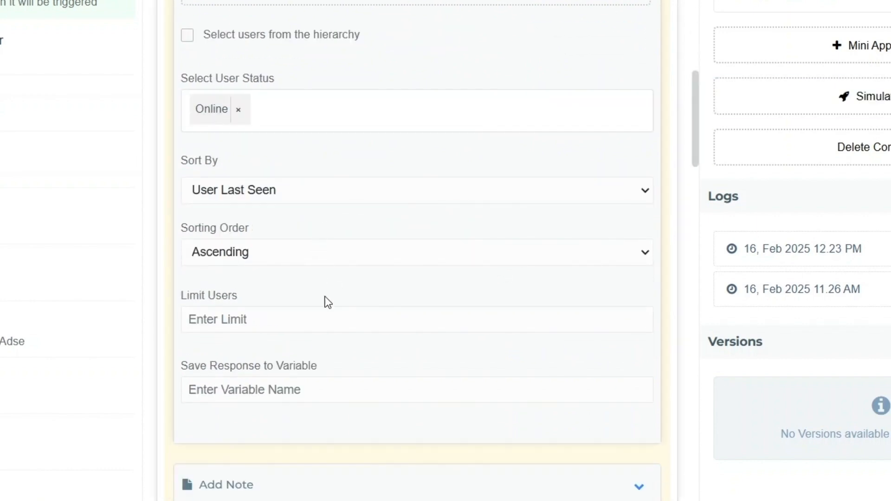
{"action": "left_click", "coordinate": [339, 239]}
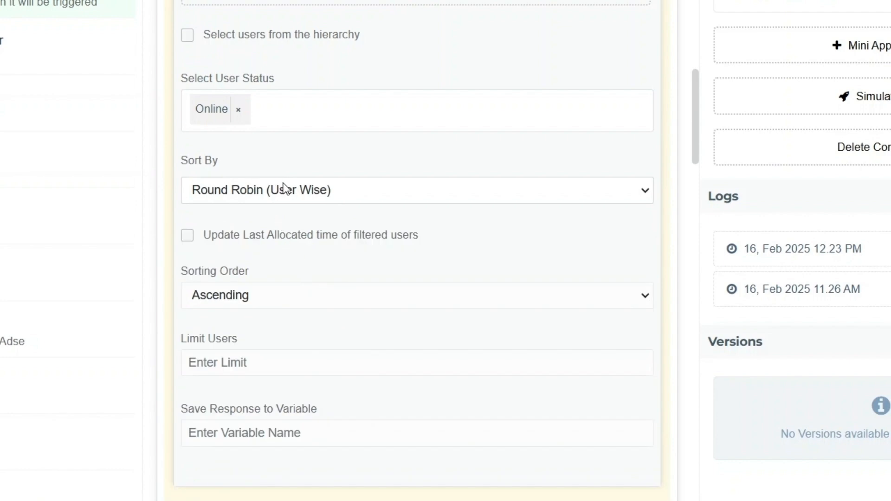
{"action": "left_click", "coordinate": [335, 250]}
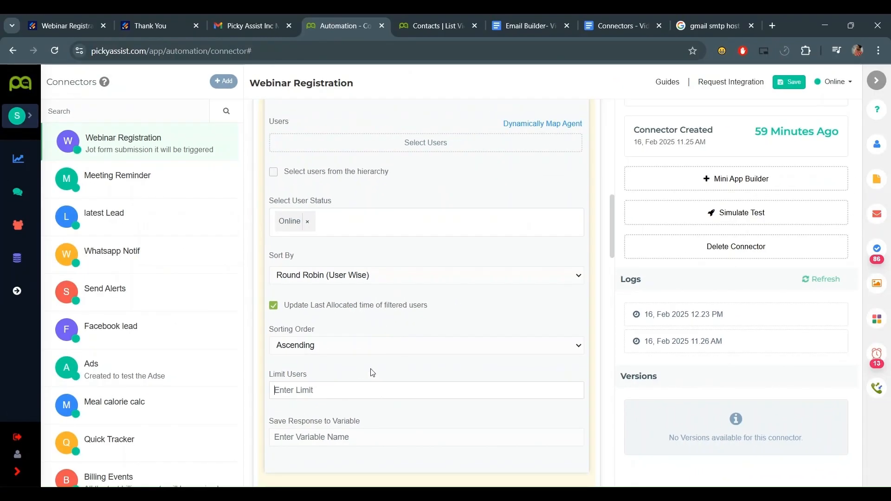
- Limit the result to 1 user and inspect the online_user fields in the attribute picker
{"action": "scroll", "coordinate": [372, 373], "scroll_direction": "down", "scroll_amount": 1}
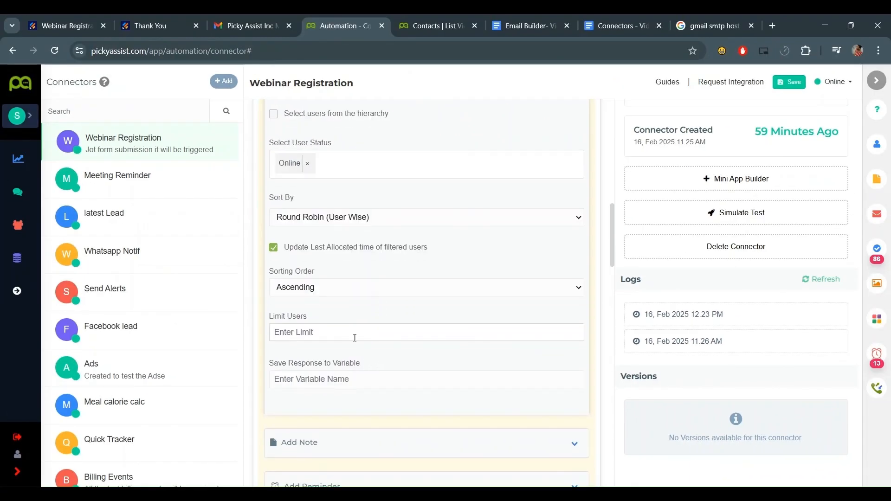
{"action": "type", "text": "1"}
{"action": "left_click", "coordinate": [364, 387]}
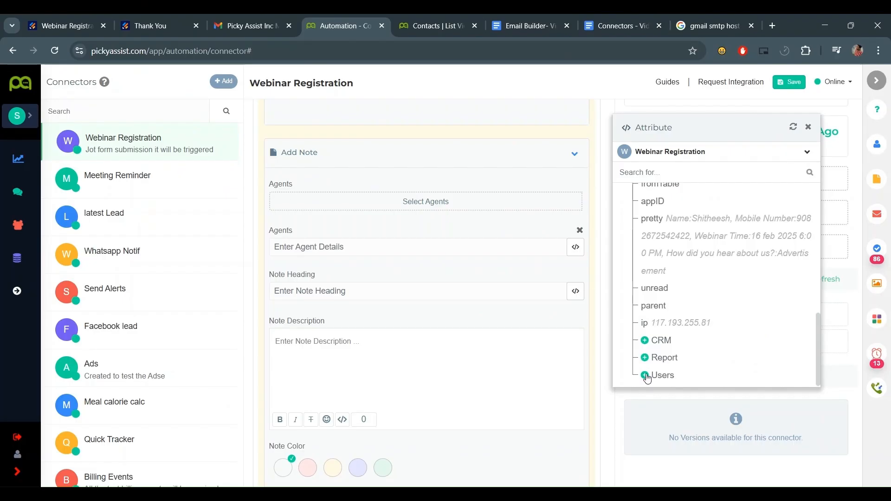
{"action": "left_click", "coordinate": [647, 375]}
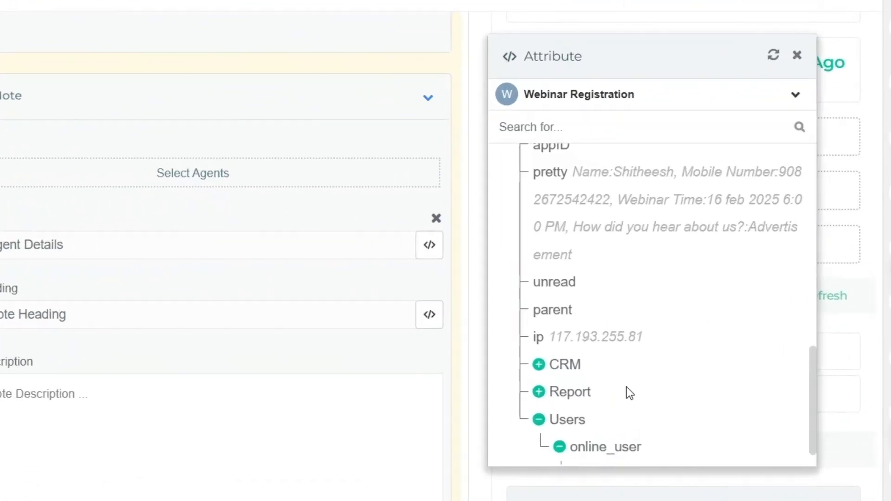
{"action": "scroll", "coordinate": [622, 427], "scroll_direction": "down", "scroll_amount": 1}
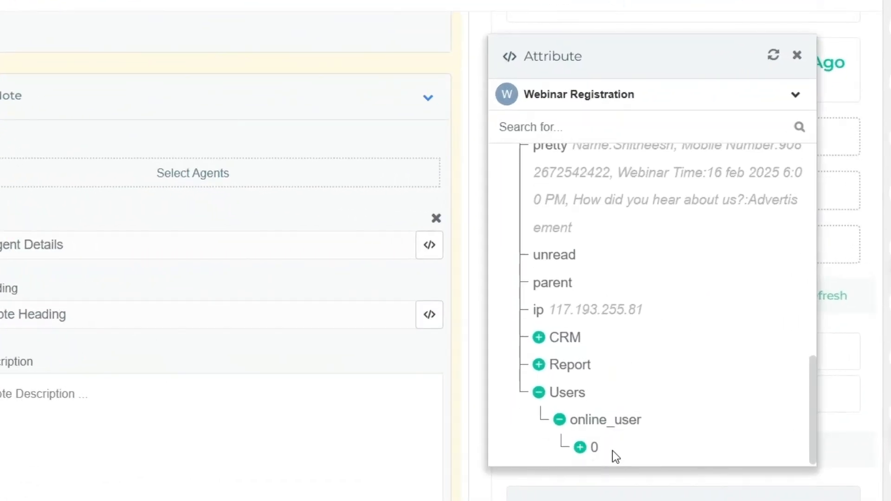
{"action": "left_click", "coordinate": [580, 448]}
{"action": "scroll", "coordinate": [657, 338], "scroll_direction": "down", "scroll_amount": 4}
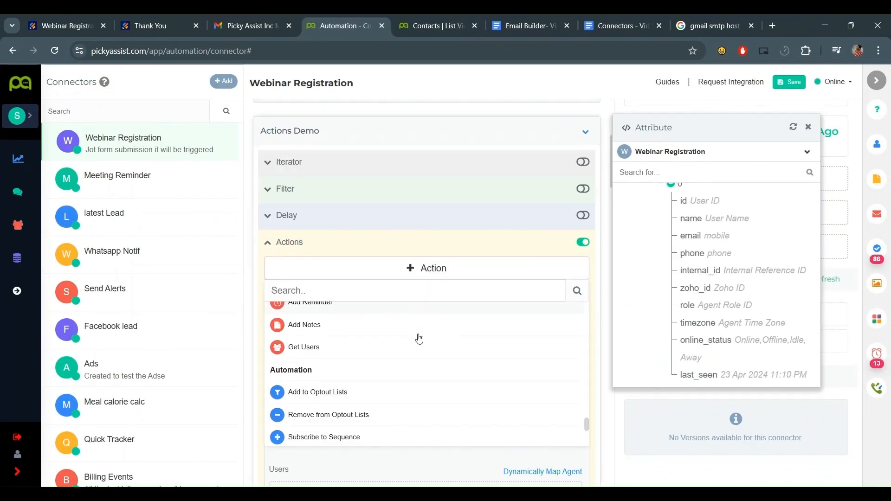
{"action": "scroll", "coordinate": [418, 338], "scroll_direction": "down", "scroll_amount": 1}
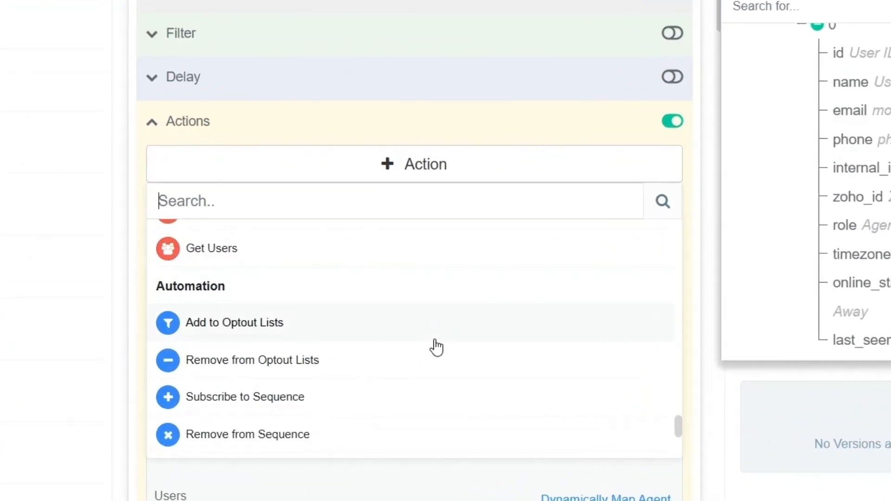
- Add Add to Optout Lists and Add to Blacklist actions, collapsing the blacklist card
{"action": "left_click", "coordinate": [386, 333]}
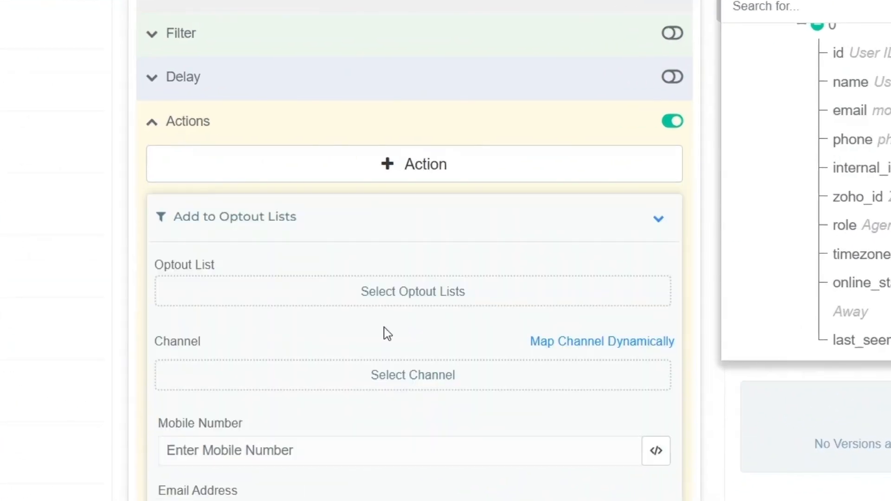
{"action": "scroll", "coordinate": [472, 200], "scroll_direction": "down", "scroll_amount": 2}
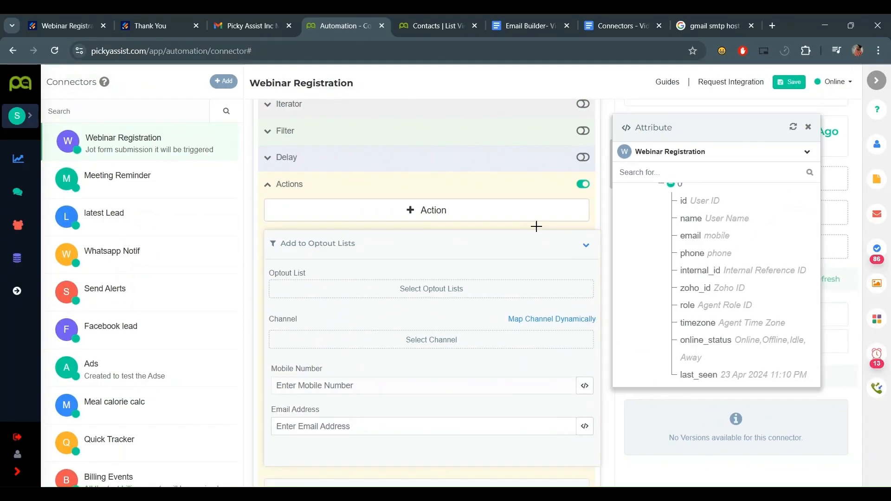
{"action": "left_click", "coordinate": [535, 218]}
{"action": "scroll", "coordinate": [394, 330], "scroll_direction": "up", "scroll_amount": 2}
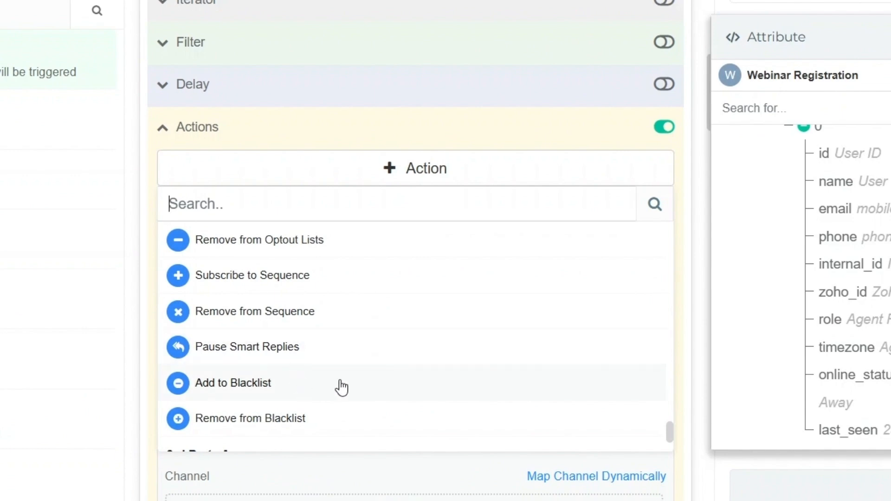
{"action": "left_click", "coordinate": [333, 382]}
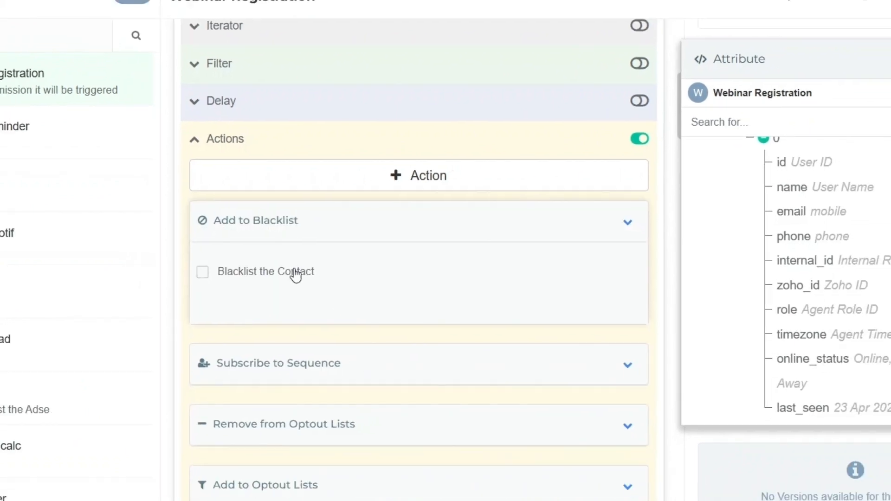
{"action": "left_click", "coordinate": [620, 225]}
- Add a ChatGPT action from the 3rd Party App section and collapse its card
{"action": "left_click", "coordinate": [445, 185]}
{"action": "scroll", "coordinate": [393, 313], "scroll_direction": "down", "scroll_amount": 3}
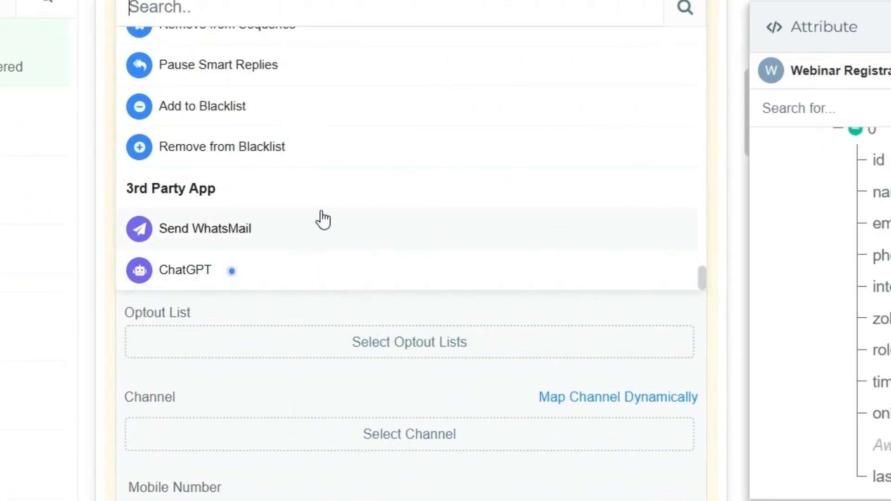
{"action": "left_click", "coordinate": [302, 267]}
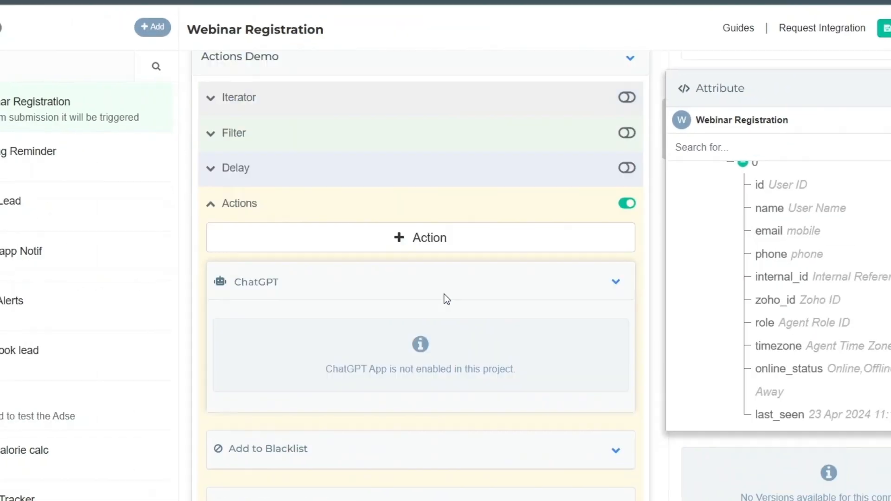
{"action": "left_click", "coordinate": [616, 281]}
{"action": "scroll", "coordinate": [482, 383], "scroll_direction": "up", "scroll_amount": 2}
{"action": "scroll", "coordinate": [487, 380], "scroll_direction": "down", "scroll_amount": 2}
{"action": "scroll", "coordinate": [490, 378], "scroll_direction": "up", "scroll_amount": 2}
{"action": "scroll", "coordinate": [485, 373], "scroll_direction": "down", "scroll_amount": 2}
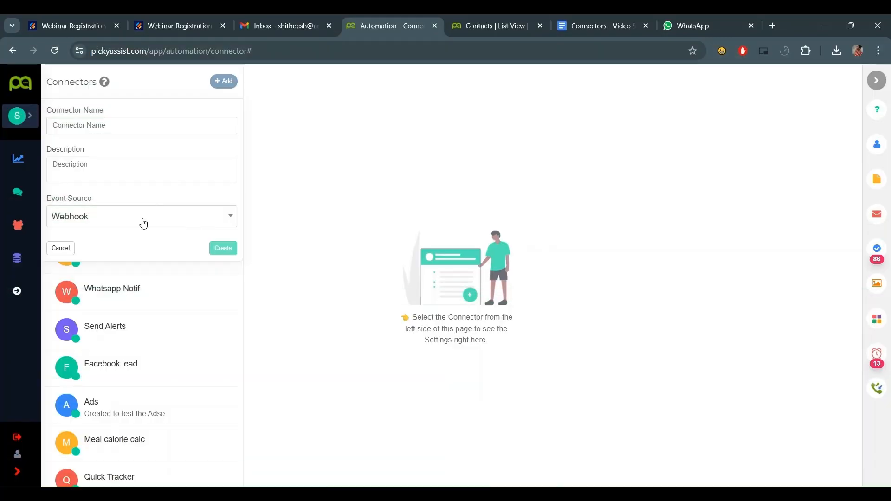
- Set the Incoming Email connector's event source to Email and create it
{"action": "left_click", "coordinate": [141, 223]}
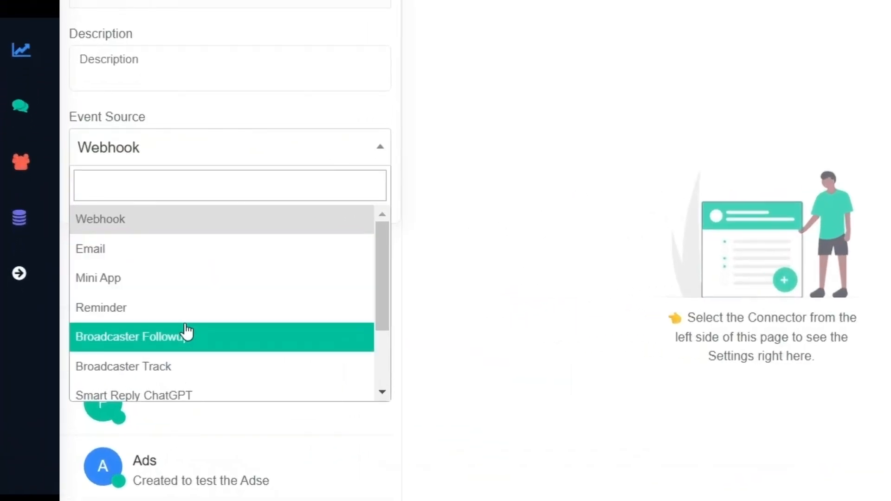
{"action": "scroll", "coordinate": [183, 333], "scroll_direction": "down", "scroll_amount": 2}
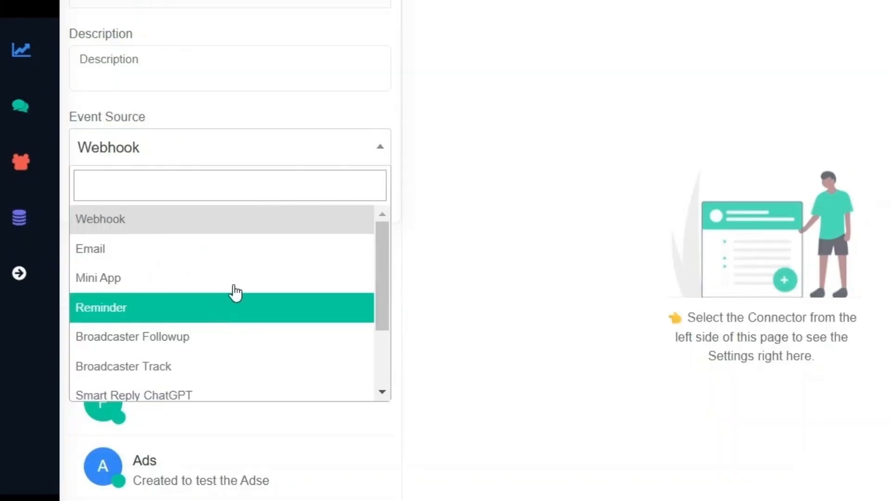
{"action": "left_click", "coordinate": [149, 255]}
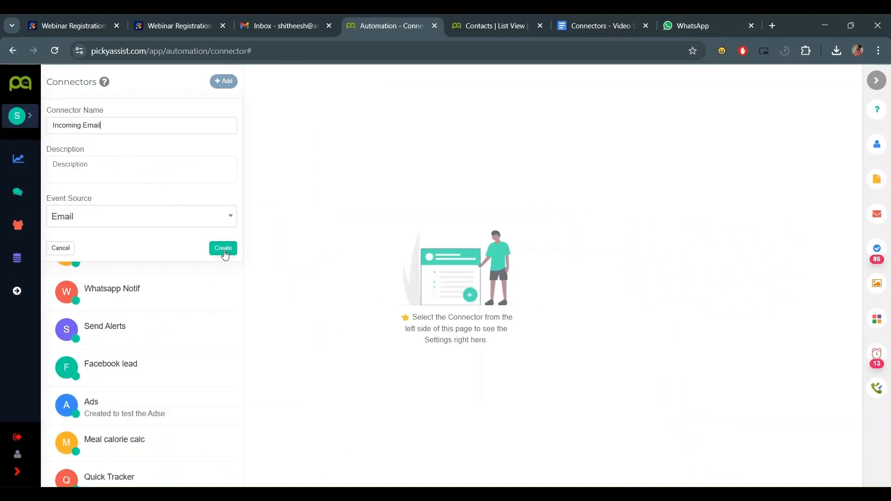
{"action": "left_click", "coordinate": [350, 206]}
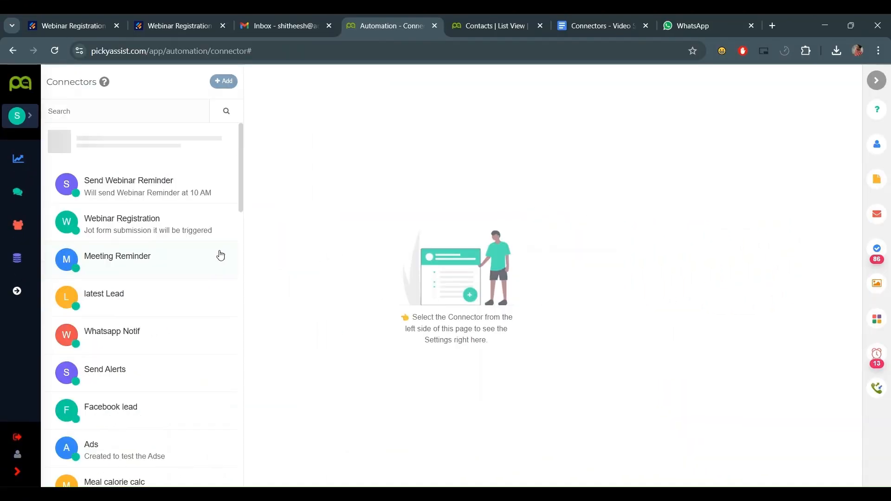
- Copy the connector's unique email address and open the Field Mapping sample JSON
{"action": "left_click", "coordinate": [890, 26]}
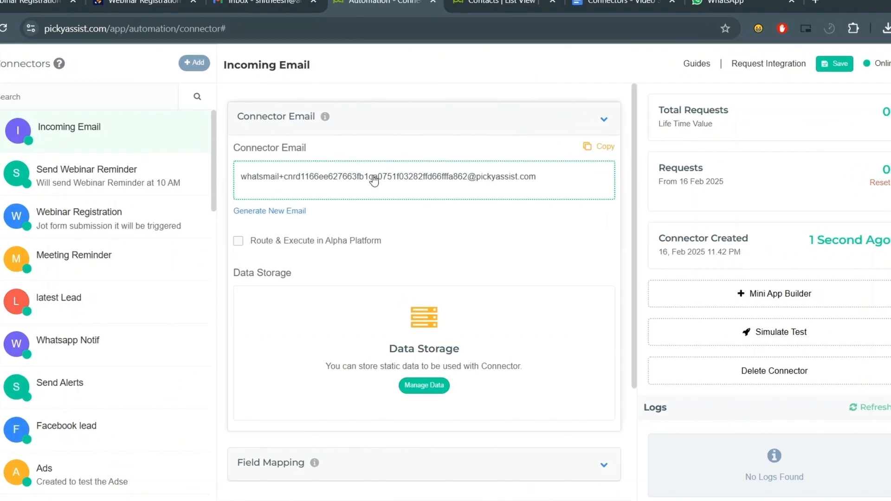
{"action": "left_click", "coordinate": [327, 179]}
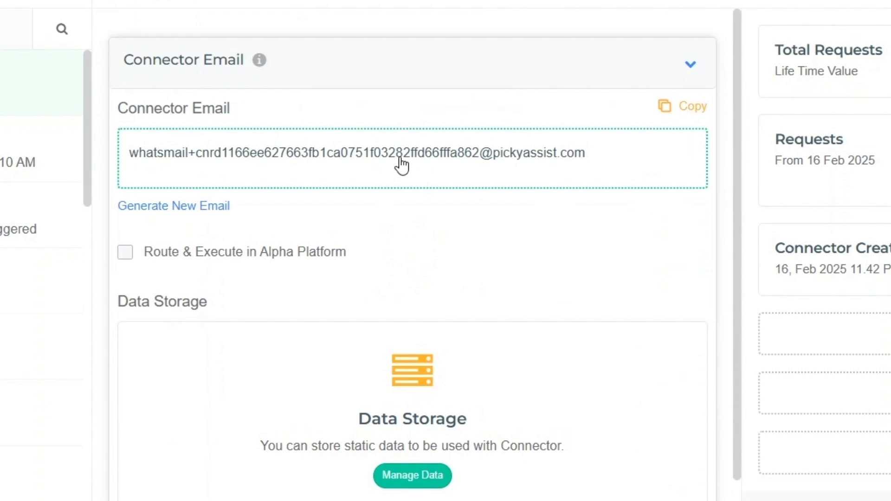
{"action": "scroll", "coordinate": [374, 185], "scroll_direction": "down", "scroll_amount": 5}
{"action": "left_click", "coordinate": [587, 264]}
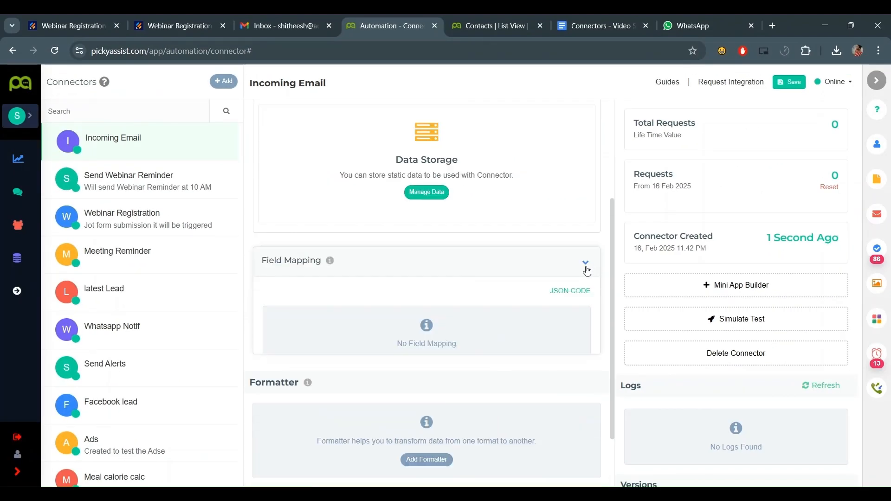
{"action": "left_click", "coordinate": [574, 291]}
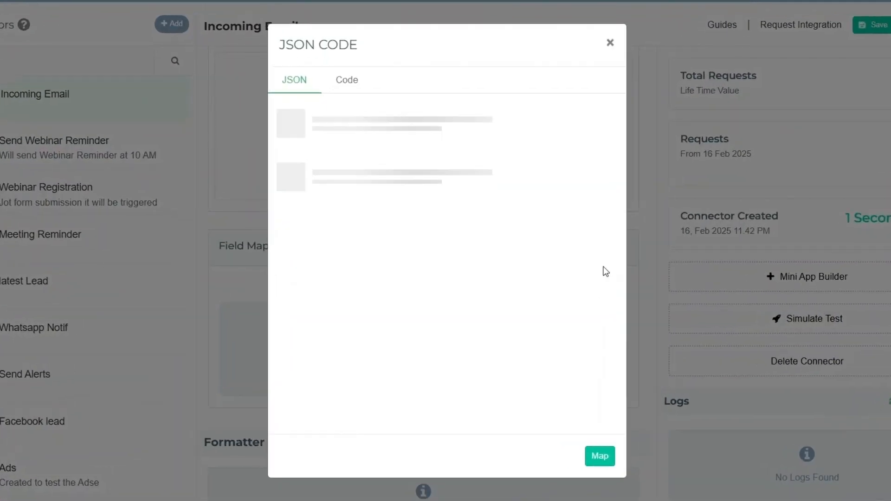
- Expand from_email, to, cc, reply_to, attachments and urls in the sample email JSON
{"action": "left_click", "coordinate": [306, 135]}
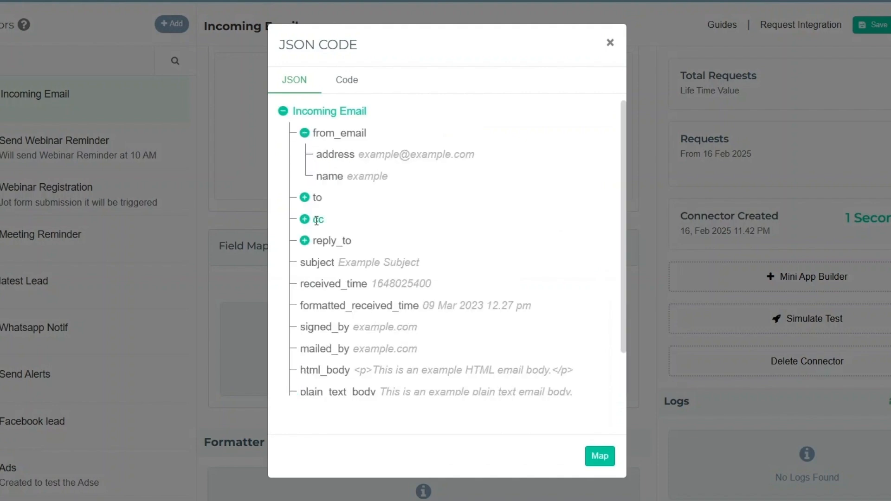
{"action": "left_click", "coordinate": [305, 198]}
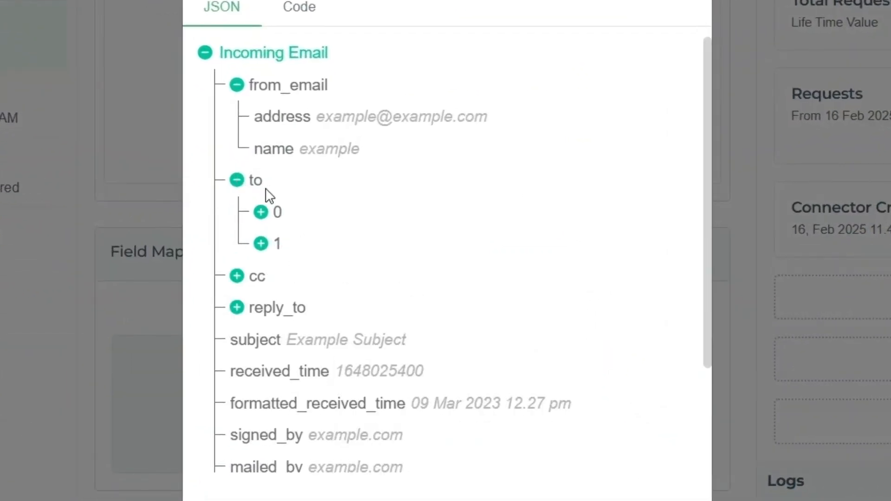
{"action": "left_click", "coordinate": [261, 212]}
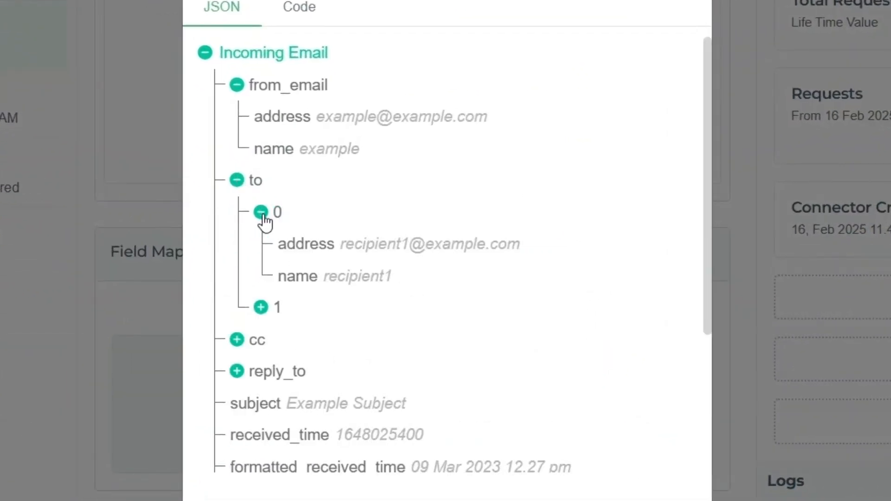
{"action": "left_click", "coordinate": [232, 340]}
{"action": "scroll", "coordinate": [336, 318], "scroll_direction": "down", "scroll_amount": 5}
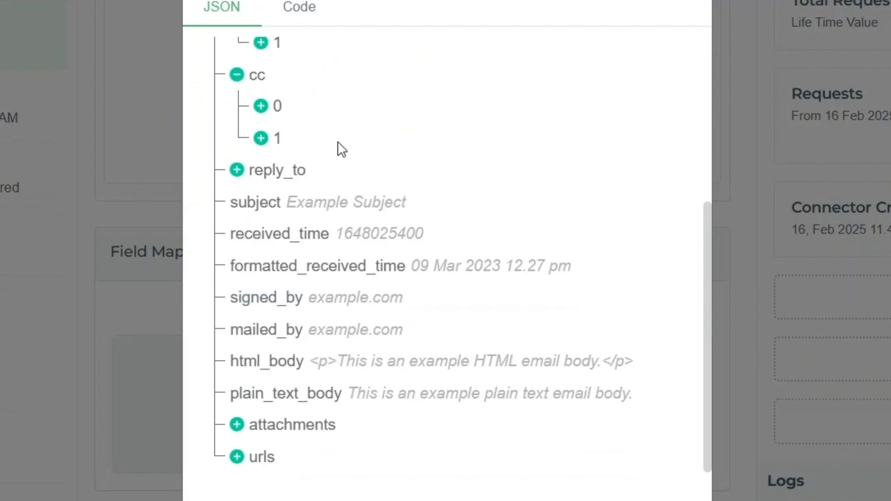
{"action": "left_click", "coordinate": [235, 172]}
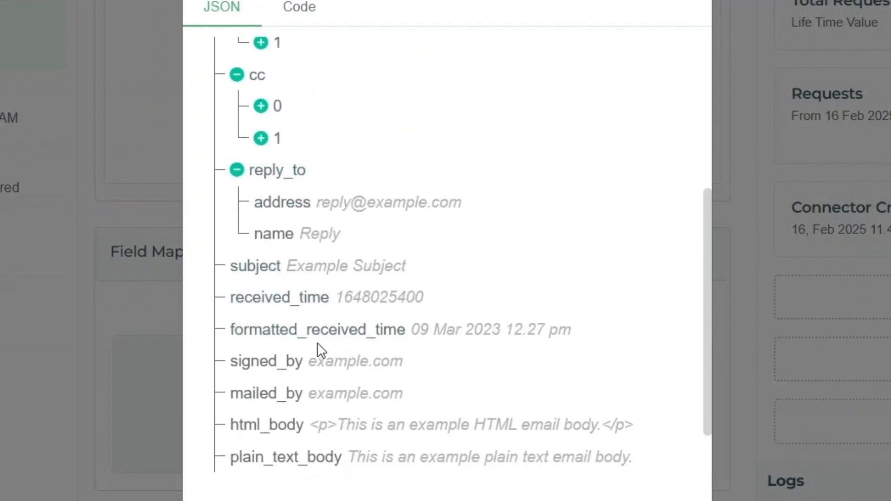
{"action": "scroll", "coordinate": [361, 341], "scroll_direction": "down", "scroll_amount": 2}
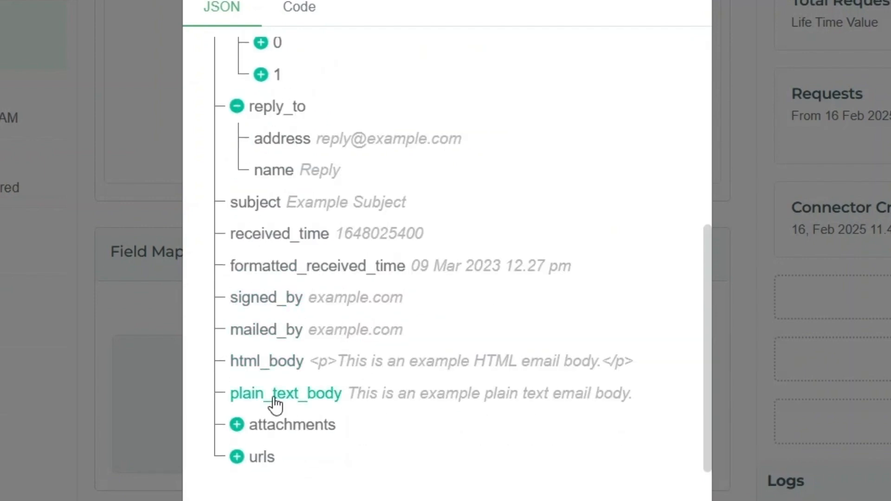
{"action": "left_click", "coordinate": [231, 424]}
{"action": "scroll", "coordinate": [331, 406], "scroll_direction": "down", "scroll_amount": 2}
{"action": "left_click", "coordinate": [239, 460]}
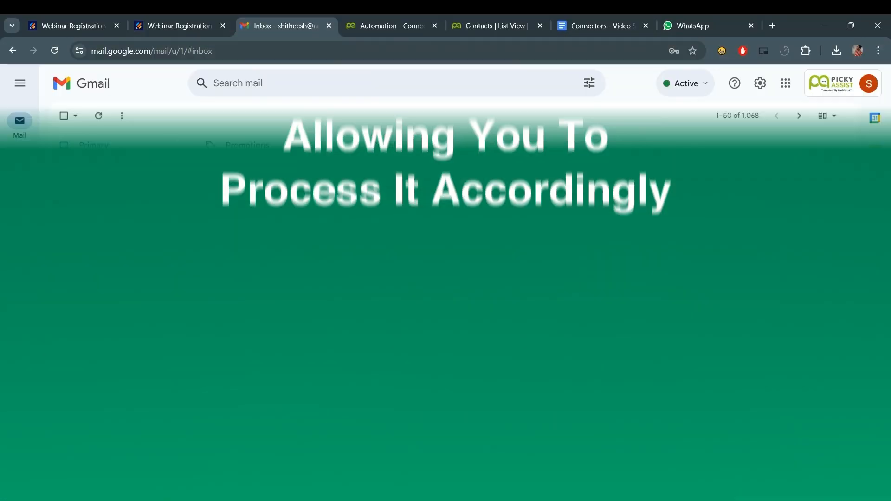
- Compose a 'Support Test' email to the connector address in Gmail, then refresh the connector logs
{"action": "mouse_move", "coordinate": [51, 135]}
{"action": "left_click", "coordinate": [105, 138]}
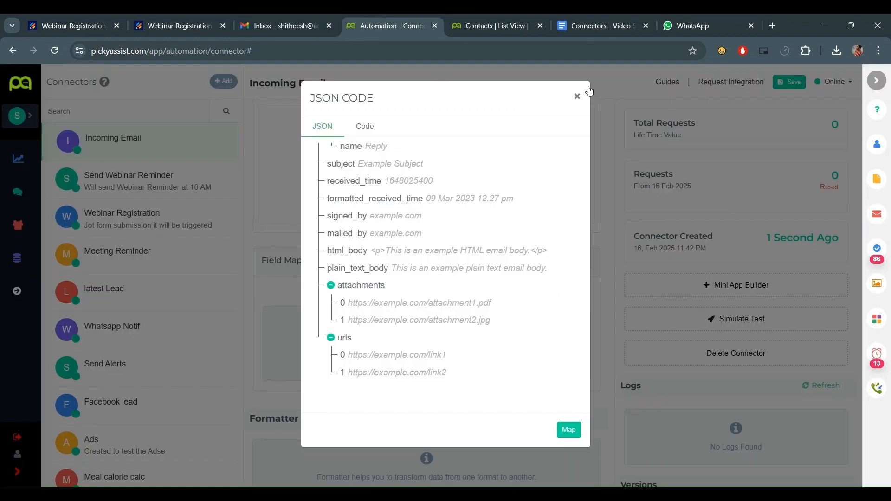
{"action": "left_click", "coordinate": [576, 95]}
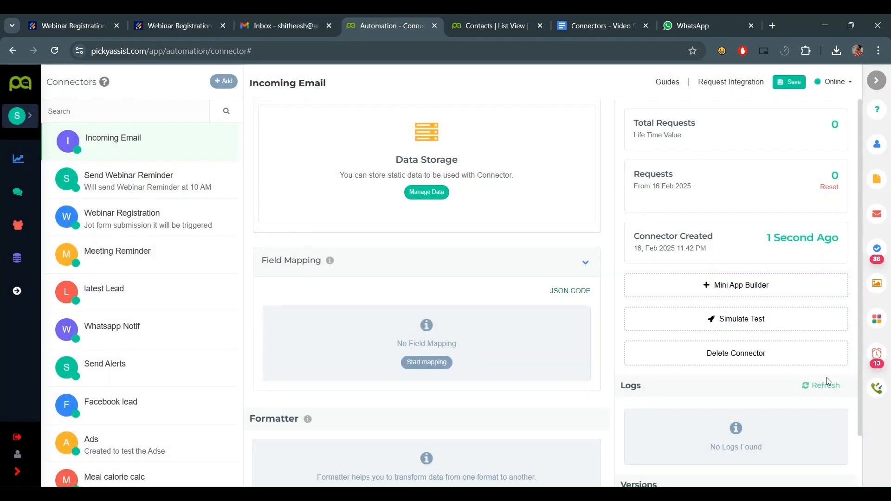
{"action": "left_click", "coordinate": [828, 382]}
- Open the new log entry's details and expand from_email, to, reply_to, attachments and urls
{"action": "left_click", "coordinate": [773, 420]}
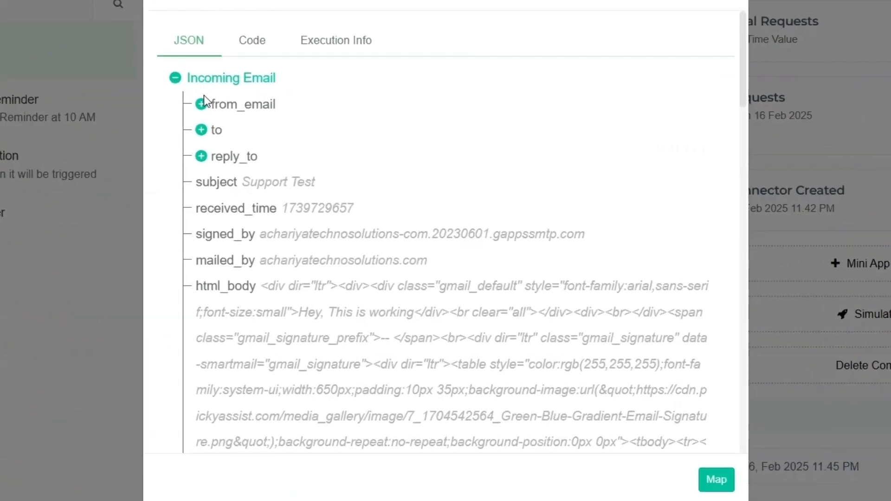
{"action": "left_click", "coordinate": [281, 180]}
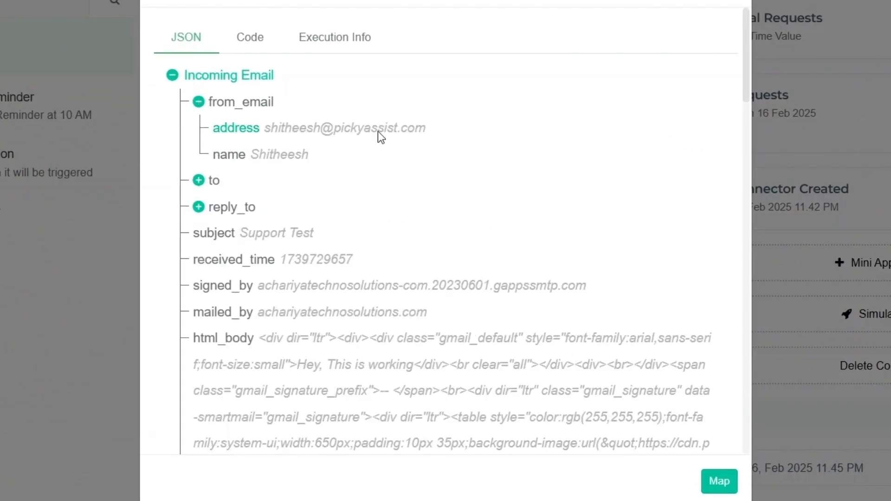
{"action": "left_click", "coordinate": [198, 180]}
{"action": "left_click", "coordinate": [217, 207]}
{"action": "scroll", "coordinate": [196, 249], "scroll_direction": "down", "scroll_amount": 3}
{"action": "left_click", "coordinate": [199, 111]}
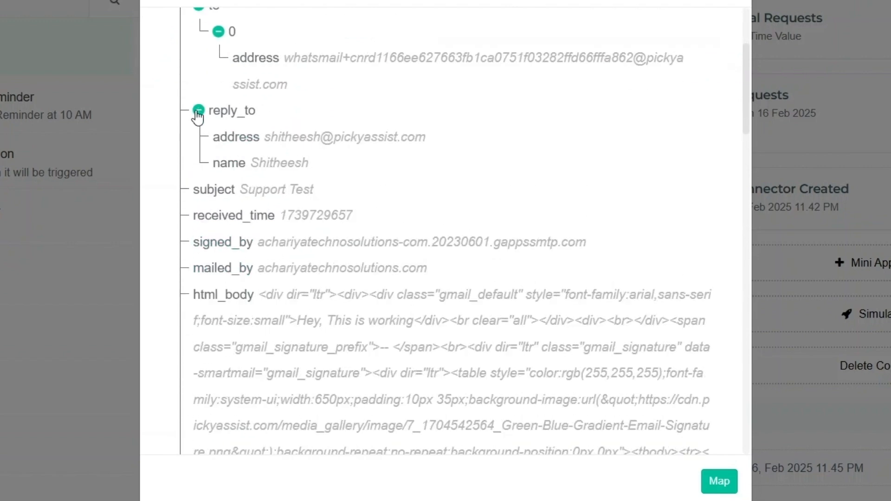
{"action": "scroll", "coordinate": [435, 227], "scroll_direction": "down", "scroll_amount": 2}
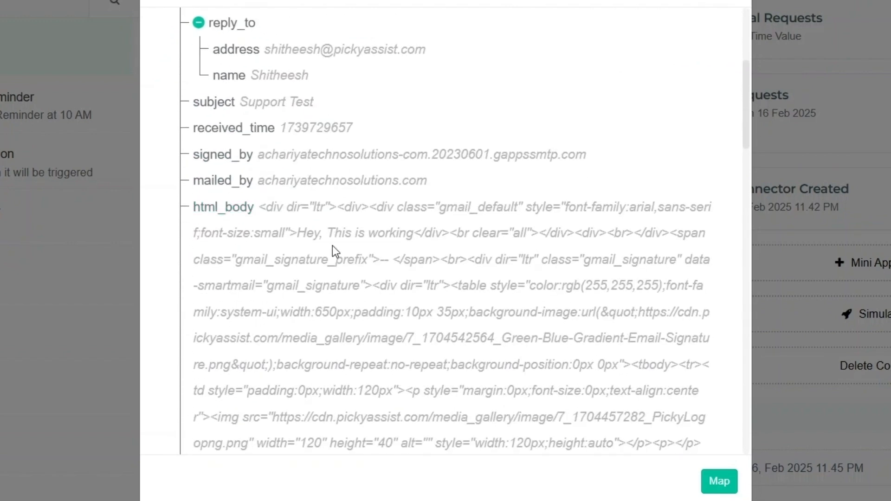
{"action": "scroll", "coordinate": [533, 223], "scroll_direction": "down", "scroll_amount": 15}
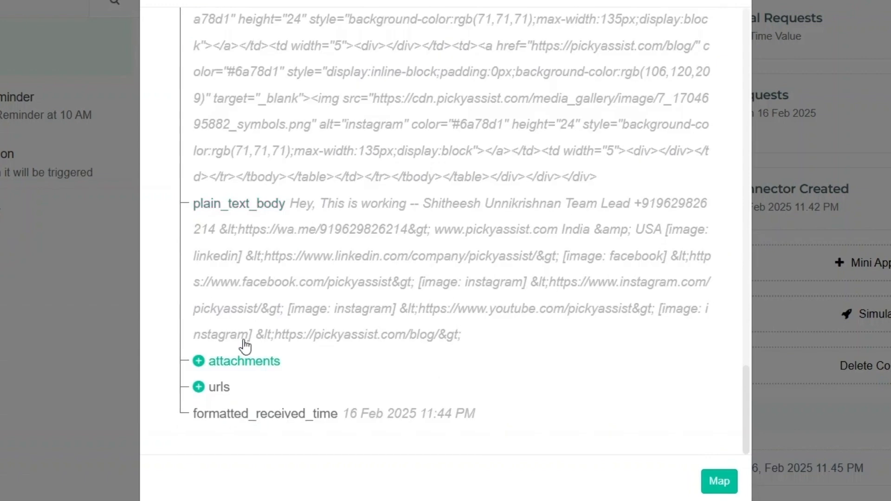
{"action": "left_click", "coordinate": [199, 361]}
{"action": "scroll", "coordinate": [393, 383], "scroll_direction": "down", "scroll_amount": 2}
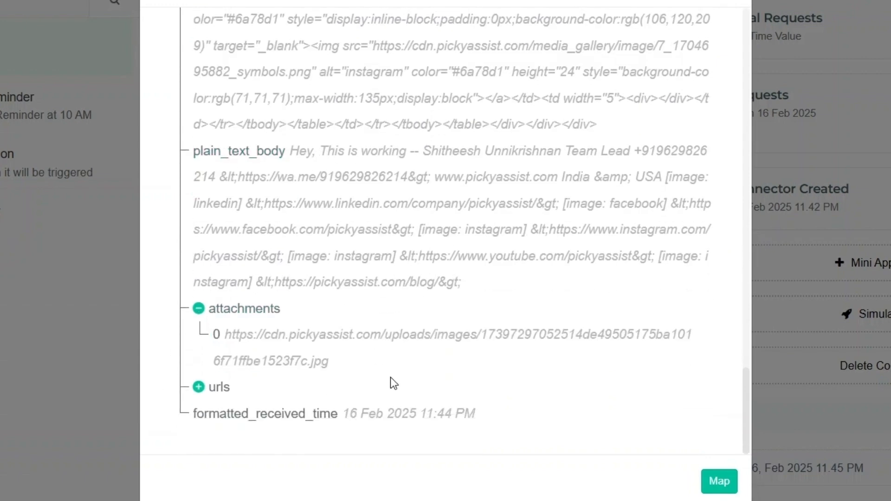
{"action": "left_click", "coordinate": [199, 387]}
{"action": "scroll", "coordinate": [322, 388], "scroll_direction": "down", "scroll_amount": 4}
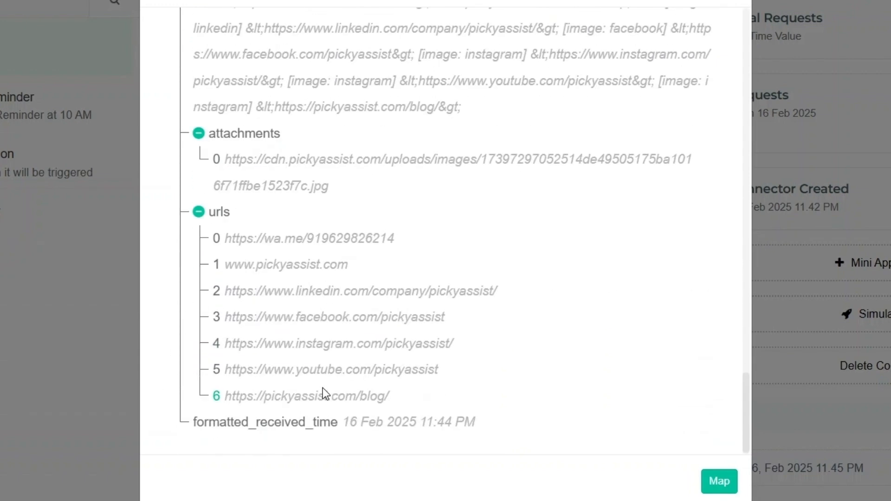
{"action": "scroll", "coordinate": [264, 418], "scroll_direction": "up", "scroll_amount": 8}
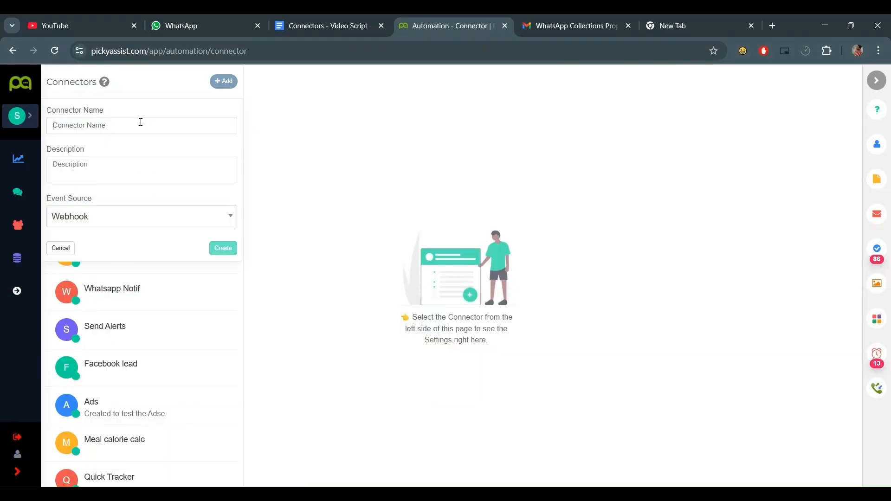
- Name the connector Add Leads, choose Mini App as its event source, and create it
{"action": "type", "text": "Add"}
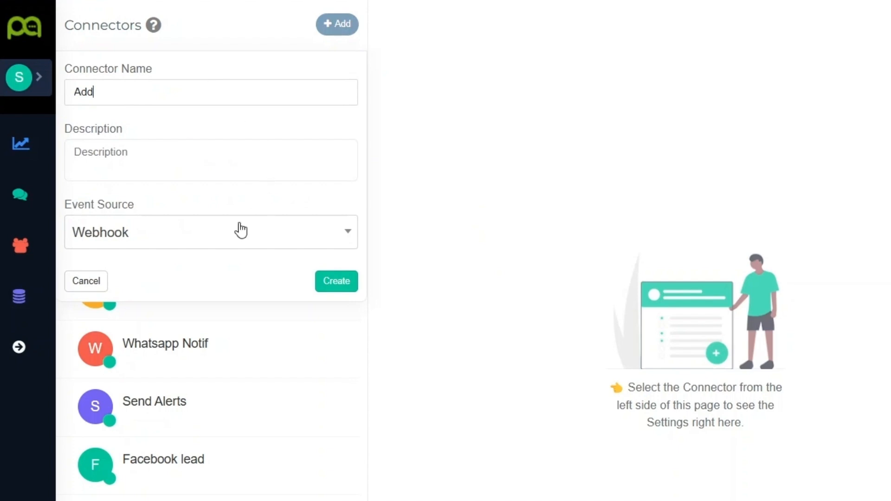
{"action": "left_click", "coordinate": [241, 230]}
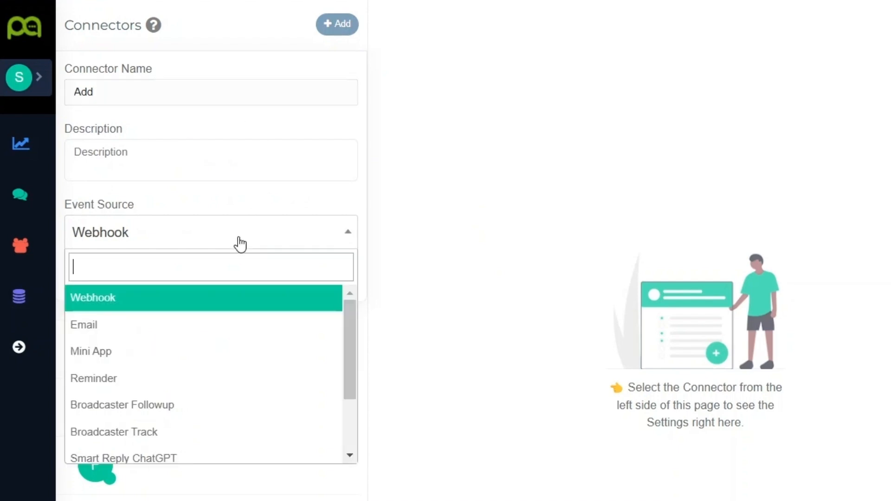
{"action": "left_click", "coordinate": [245, 357]}
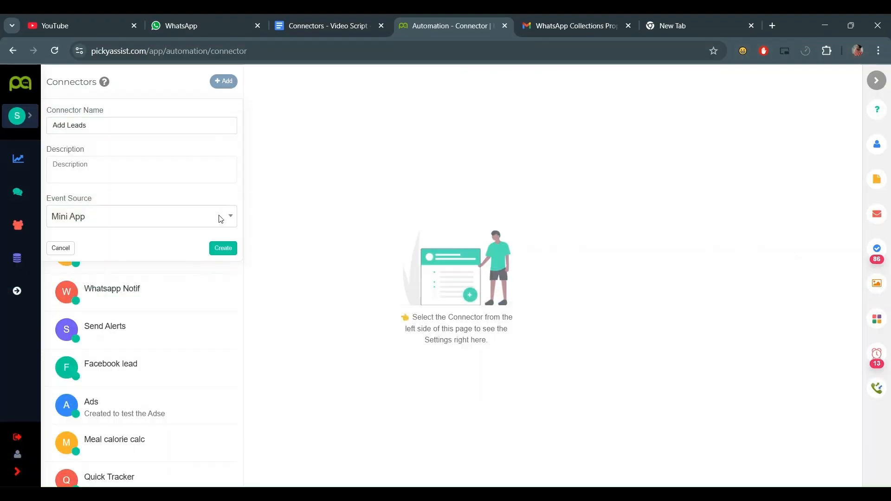
{"action": "left_click", "coordinate": [215, 250]}
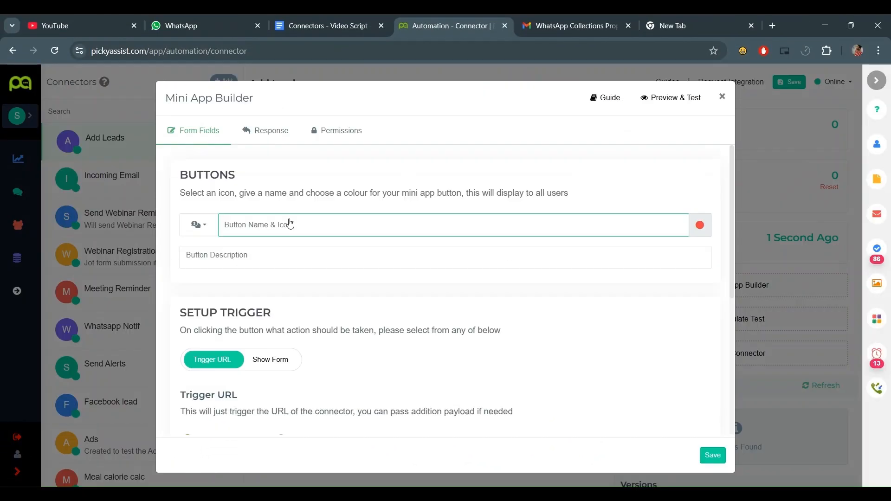
- Name the button 'Add Leads' with a clipboard-check icon and description, triggering Show Form
{"action": "type", "text": "Add Lea"}
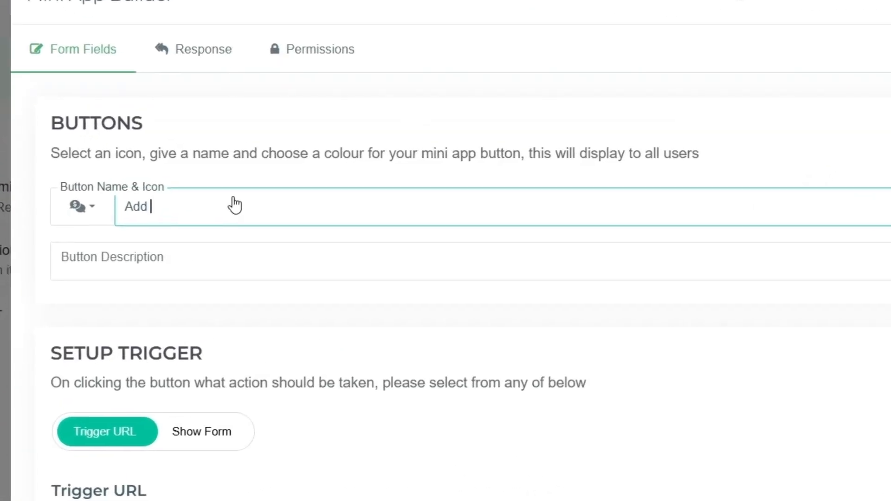
{"action": "type", "text": "ds"}
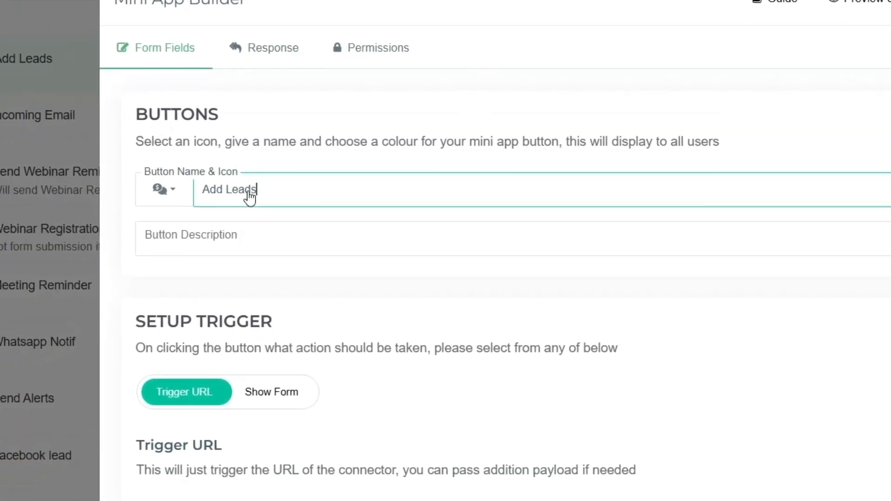
{"action": "left_click", "coordinate": [138, 208]}
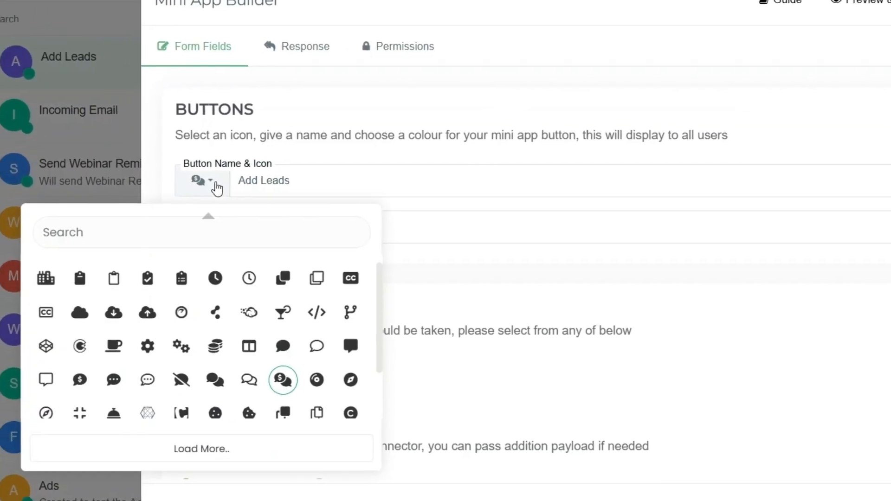
{"action": "left_click", "coordinate": [147, 278]}
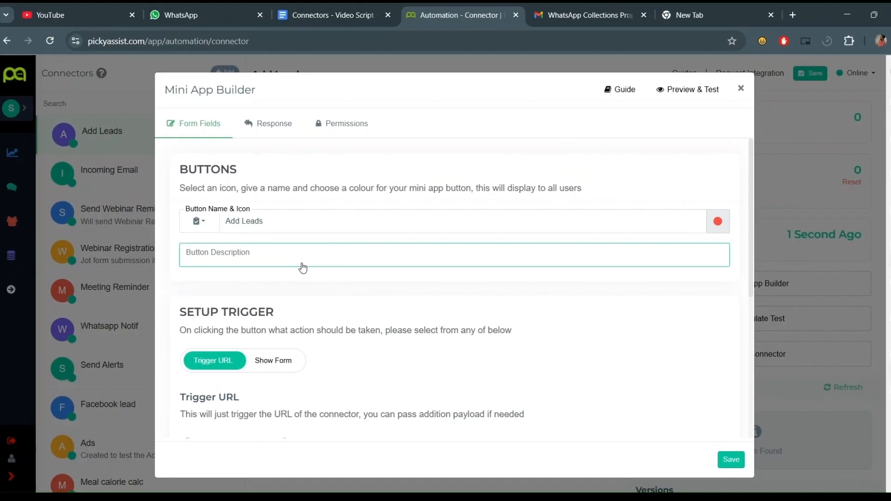
{"action": "scroll", "coordinate": [303, 268], "scroll_direction": "down", "scroll_amount": 5}
{"action": "scroll", "coordinate": [279, 251], "scroll_direction": "up", "scroll_amount": 5}
{"action": "type", "text": "Ad"}
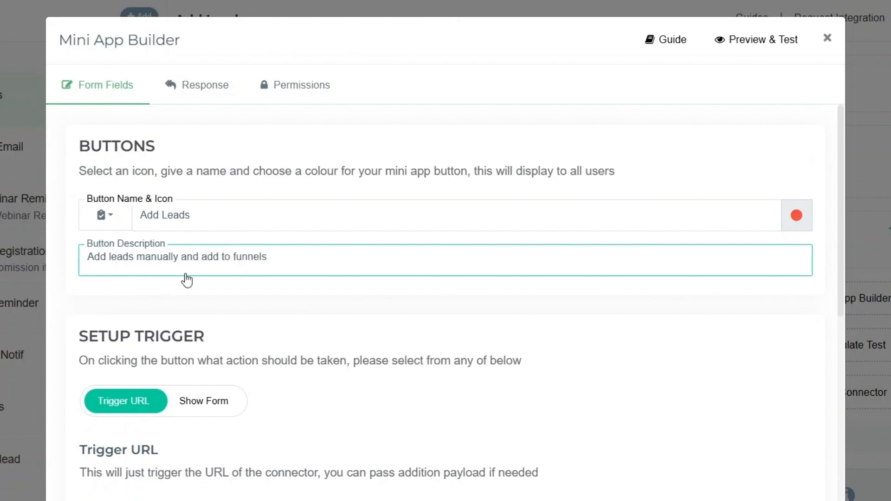
{"action": "scroll", "coordinate": [187, 281], "scroll_direction": "down", "scroll_amount": 3}
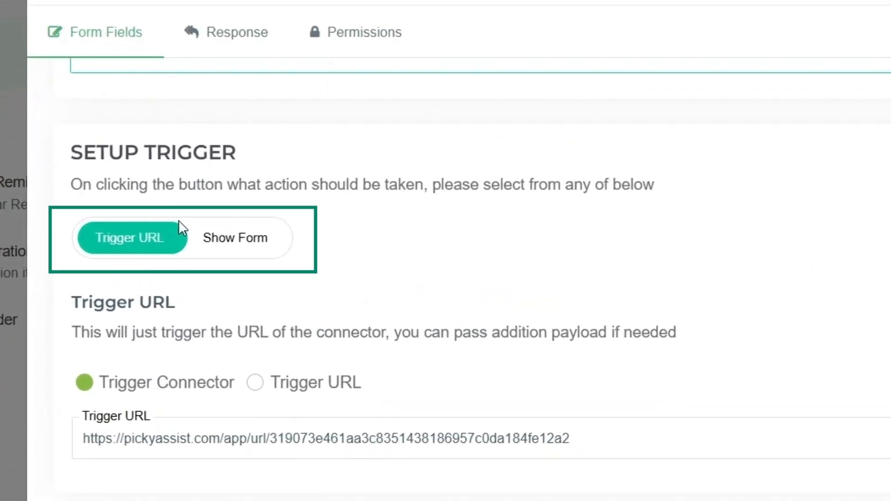
{"action": "left_click", "coordinate": [232, 239]}
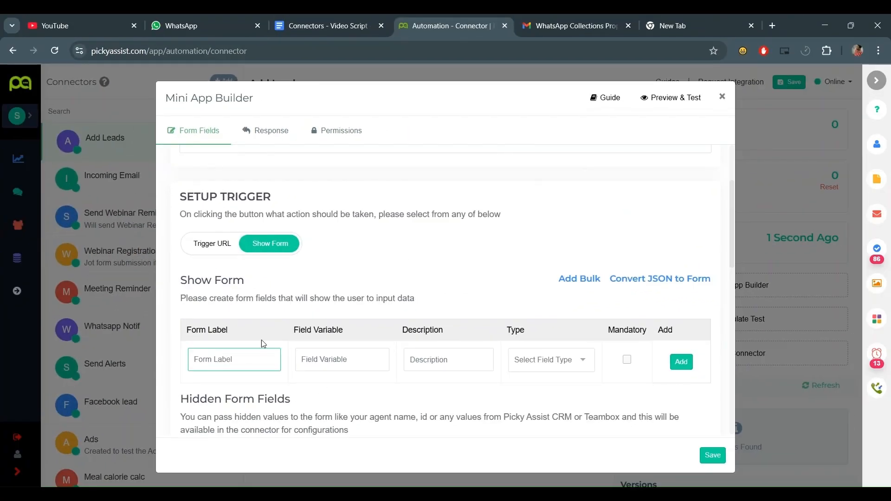
- Add an optional Text field labelled Name with variable 'name'
{"action": "scroll", "coordinate": [260, 343], "scroll_direction": "down", "scroll_amount": 3}
{"action": "type", "text": "Name"}
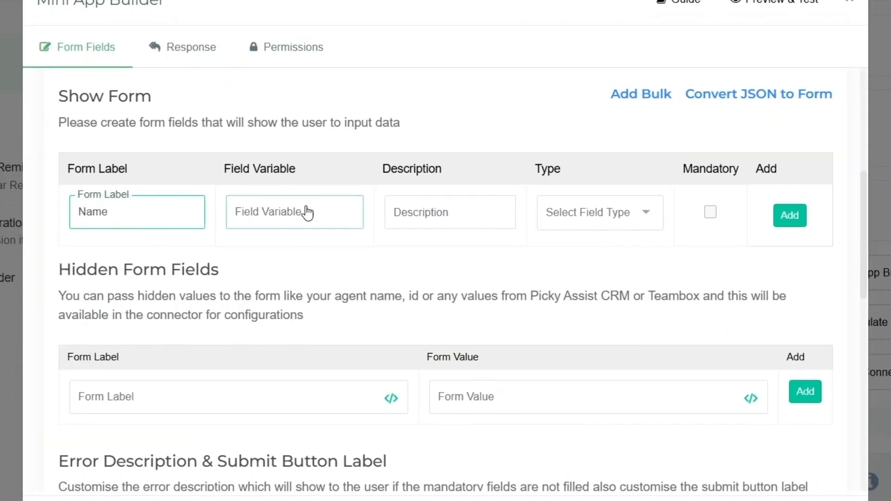
{"action": "left_click", "coordinate": [307, 213]}
{"action": "type", "text": "name"}
{"action": "left_click", "coordinate": [610, 221]}
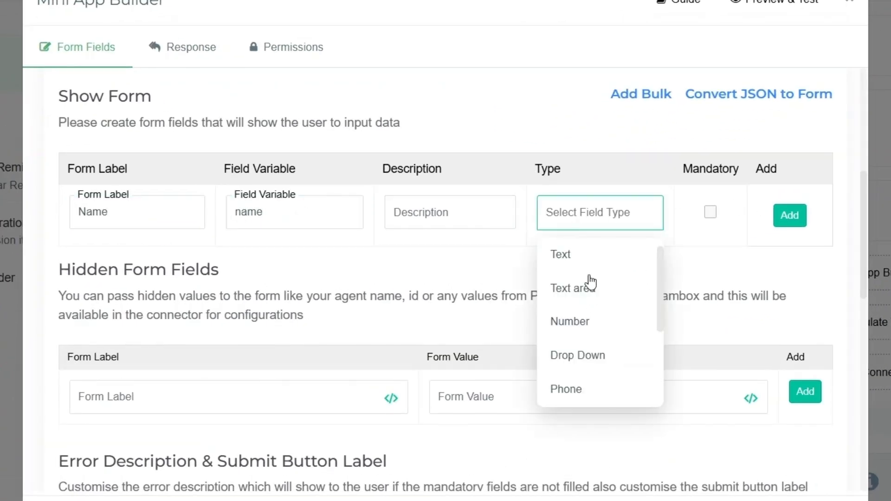
{"action": "left_click", "coordinate": [564, 258]}
{"action": "left_click", "coordinate": [789, 216]}
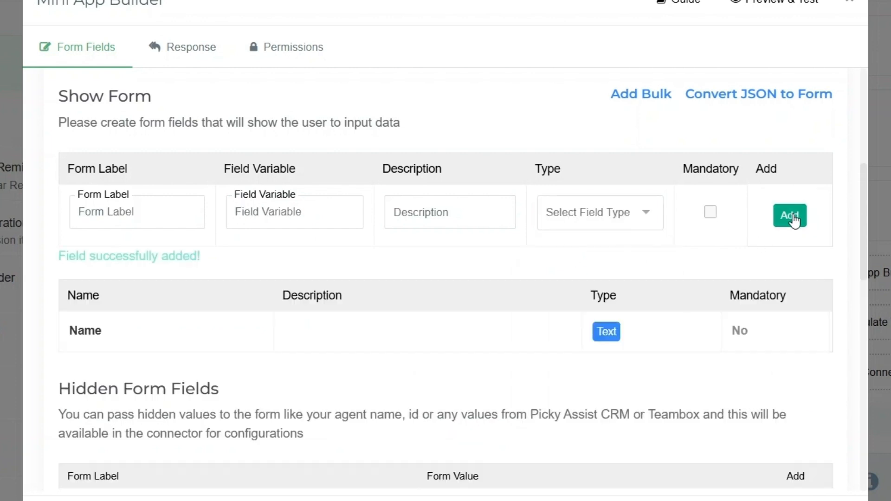
- Add a mandatory Phone field labelled Mobile Number with variable 'mobile'
{"action": "left_click", "coordinate": [123, 219]}
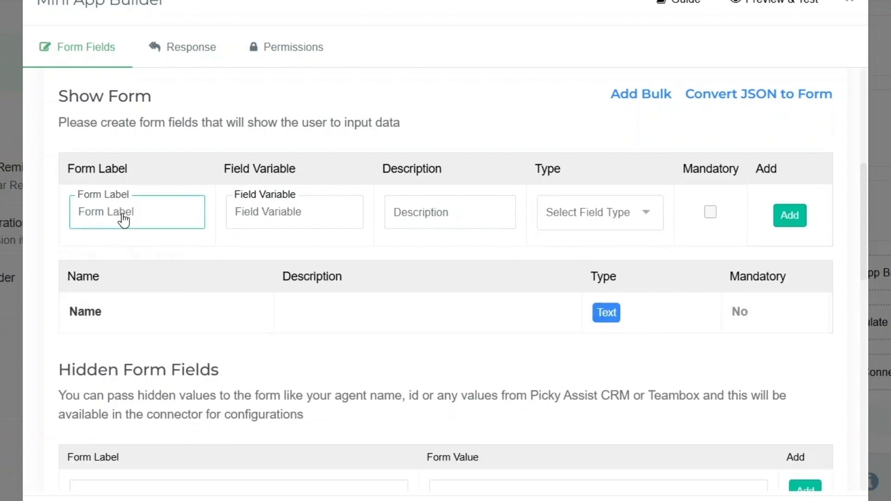
{"action": "type", "text": "Mobui"}
{"action": "left_click", "coordinate": [348, 222]}
{"action": "type", "text": "mobile"}
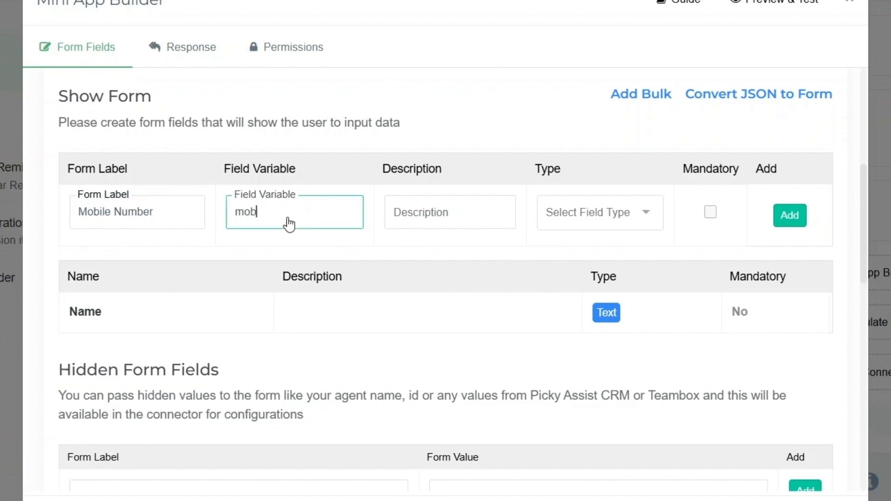
{"action": "key", "text": "Tab"}
{"action": "key", "text": "Tab"}
{"action": "scroll", "coordinate": [574, 330], "scroll_direction": "down", "scroll_amount": 2}
{"action": "left_click", "coordinate": [566, 313]}
{"action": "key", "text": "Tab"}
{"action": "key", "text": "space"}
{"action": "left_click", "coordinate": [790, 215]}
- Close the attribute list and scroll down to review the form settings
{"action": "scroll", "coordinate": [93, 139], "scroll_direction": "down", "scroll_amount": 2}
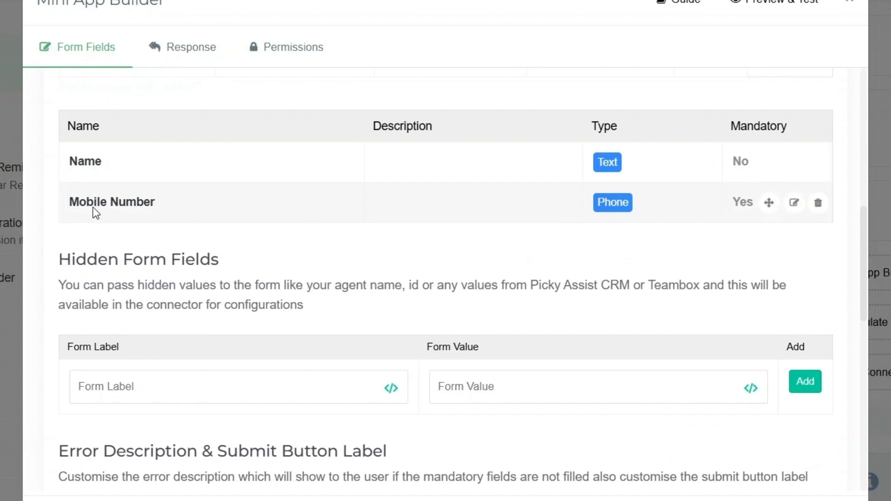
{"action": "scroll", "coordinate": [93, 207], "scroll_direction": "down", "scroll_amount": 5}
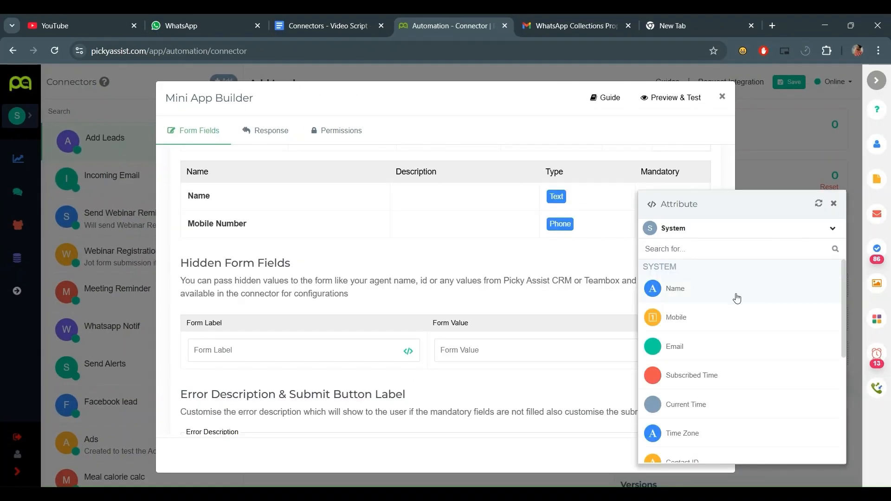
{"action": "scroll", "coordinate": [728, 302], "scroll_direction": "down", "scroll_amount": 5}
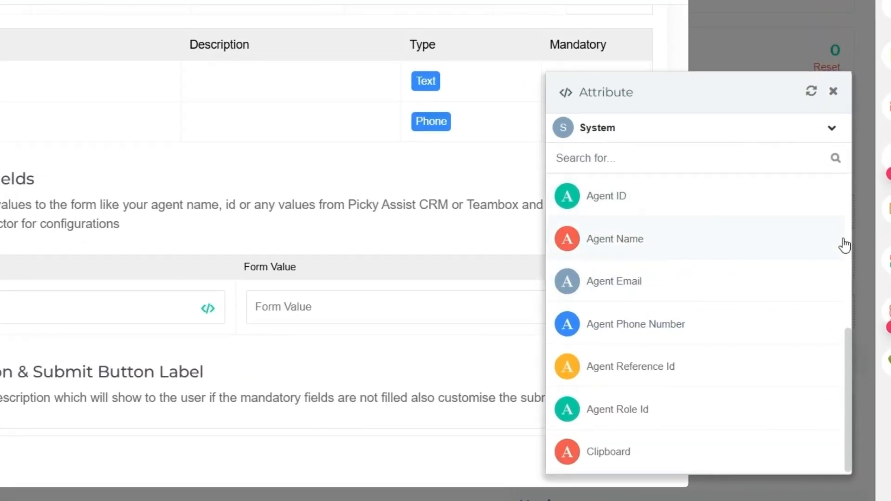
{"action": "left_click", "coordinate": [833, 91]}
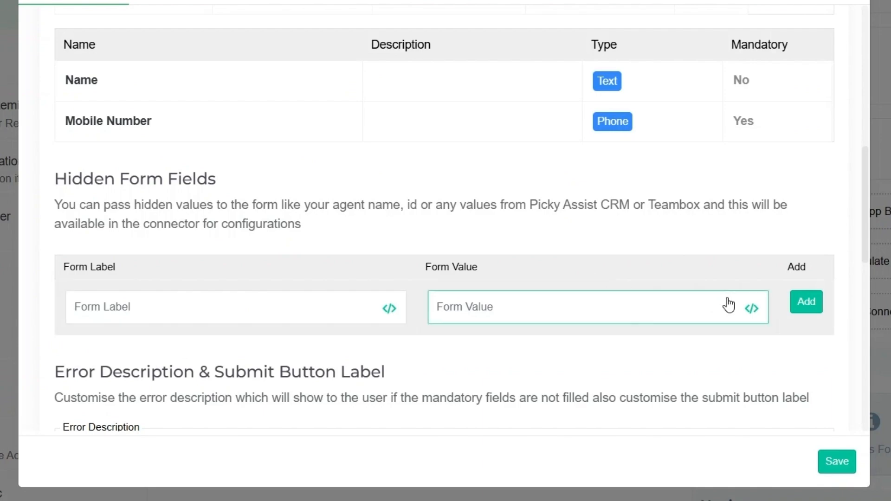
{"action": "scroll", "coordinate": [754, 313], "scroll_direction": "down", "scroll_amount": 5}
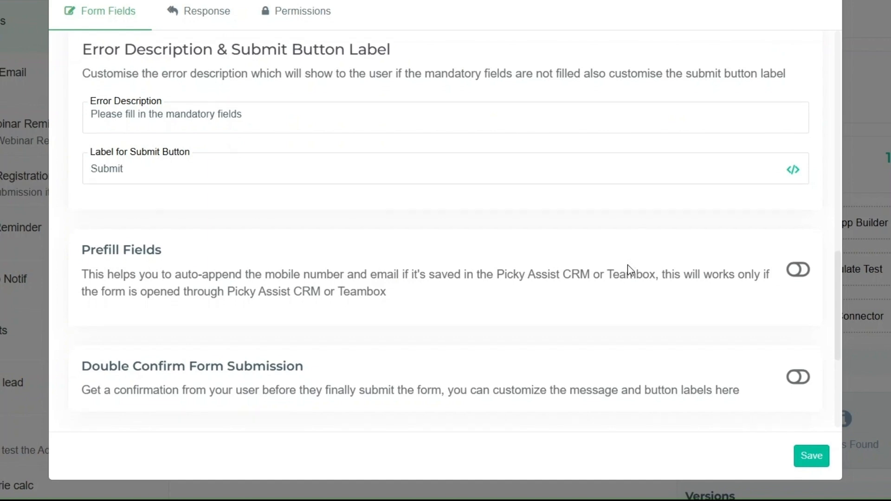
{"action": "scroll", "coordinate": [302, 117], "scroll_direction": "down", "scroll_amount": 4}
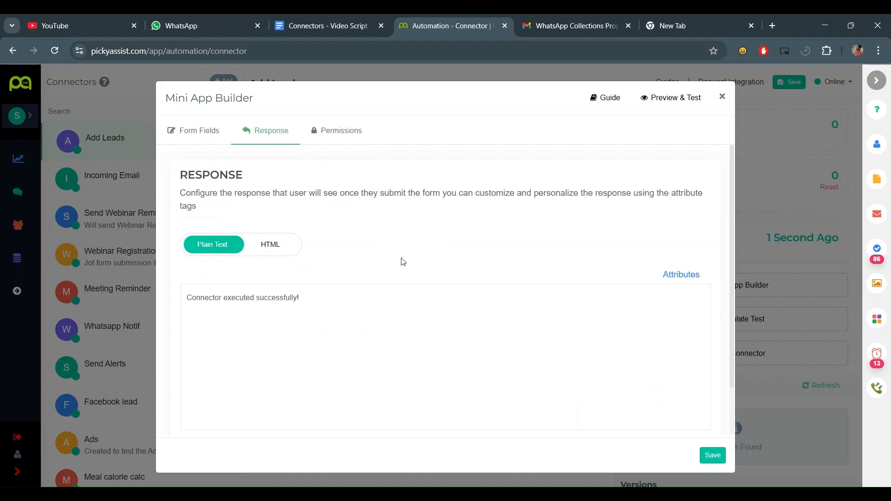
- Leave the Permissions Roles empty and save the Add Leads mini app from Form Fields
{"action": "left_click", "coordinate": [331, 139]}
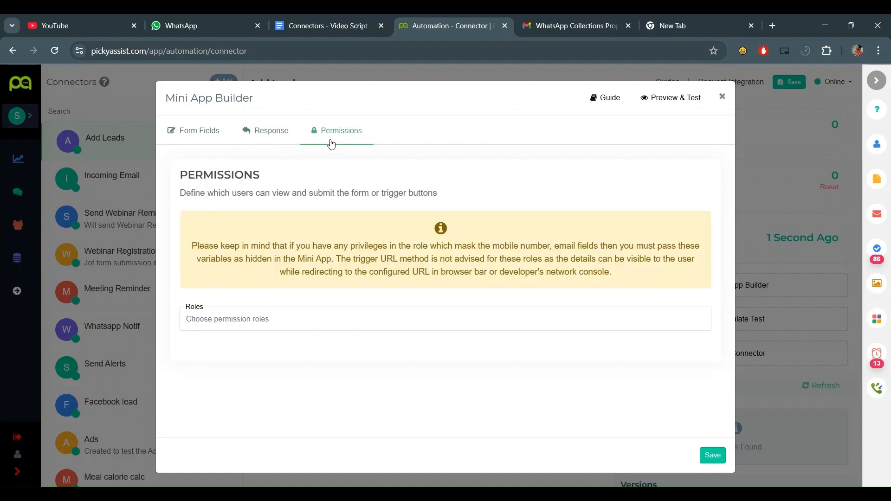
{"action": "left_click", "coordinate": [291, 311]}
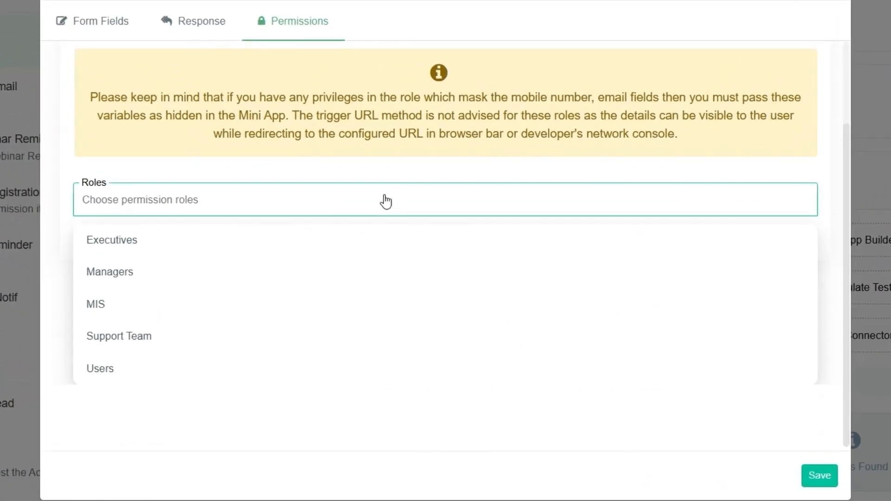
{"action": "left_click", "coordinate": [392, 199]}
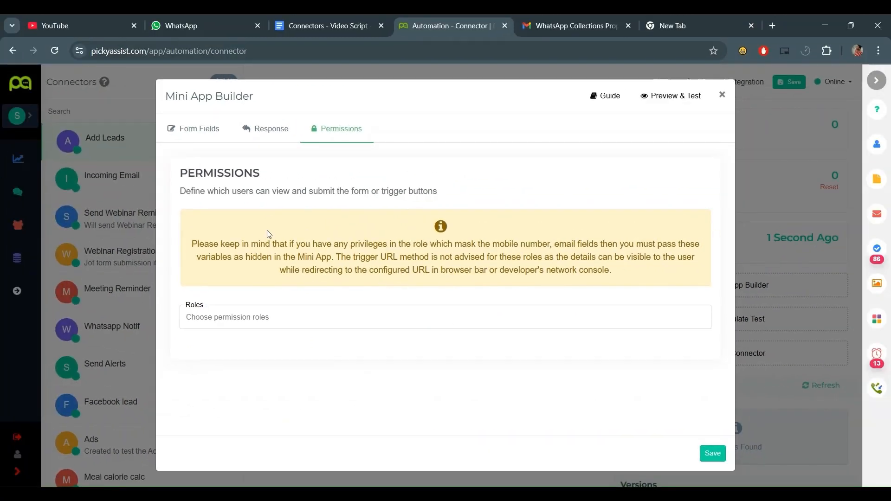
{"action": "left_click", "coordinate": [182, 134]}
{"action": "left_click", "coordinate": [712, 454]}
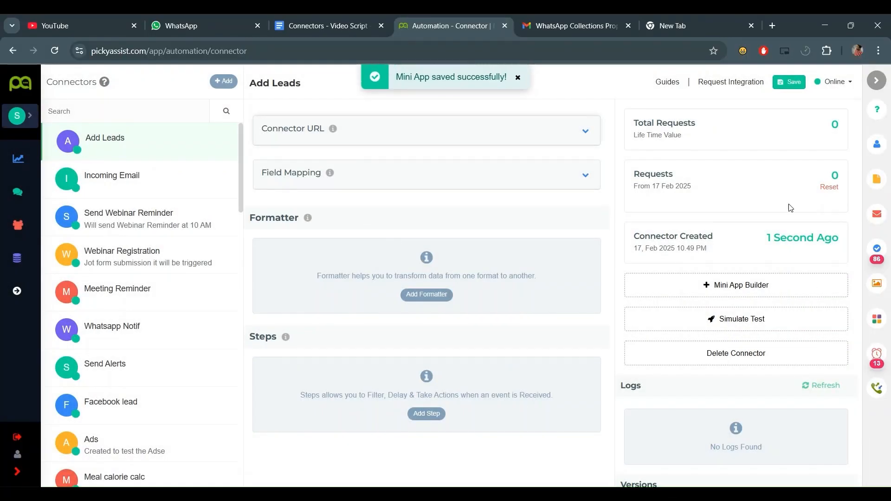
- Submit a test lead's name and mobile number through Add Leads, then view the new log
{"action": "left_click", "coordinate": [876, 320]}
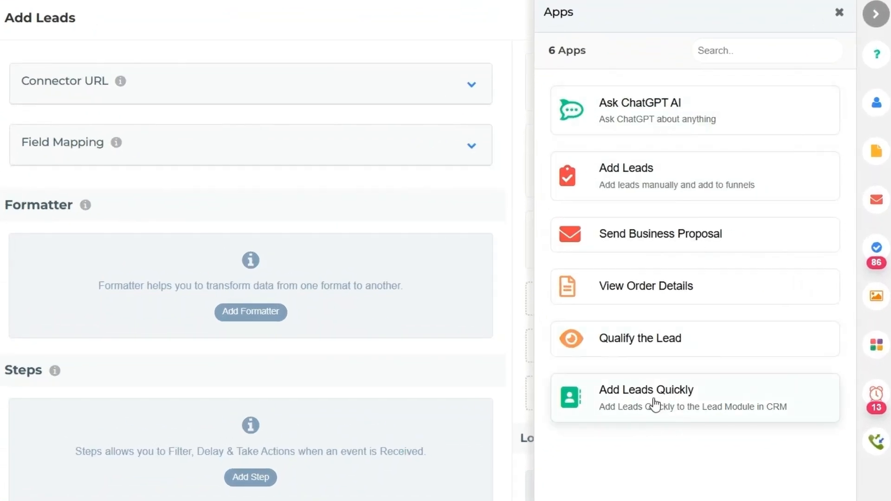
{"action": "left_click", "coordinate": [729, 188]}
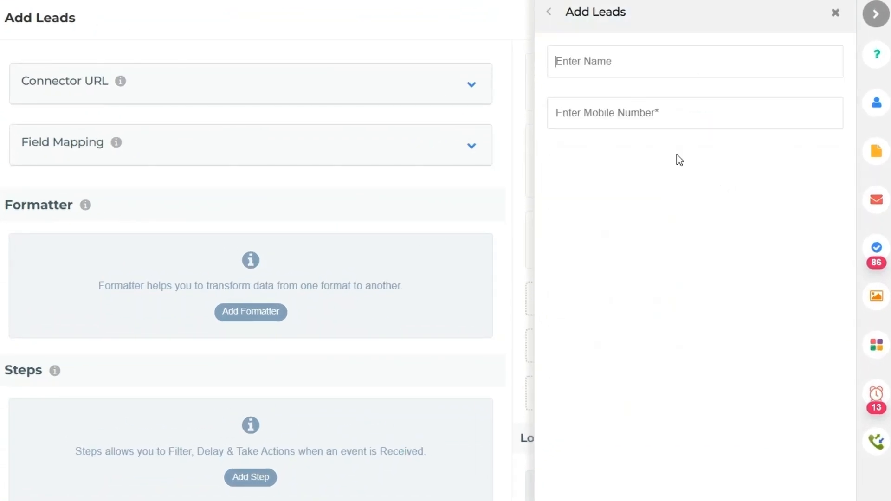
{"action": "left_click", "coordinate": [634, 71]}
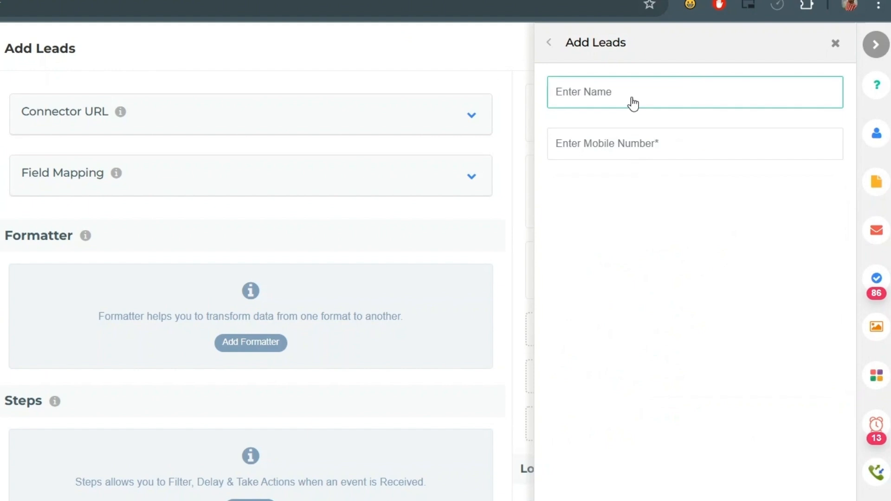
{"action": "type", "text": "Shi"}
{"action": "left_click", "coordinate": [672, 145]}
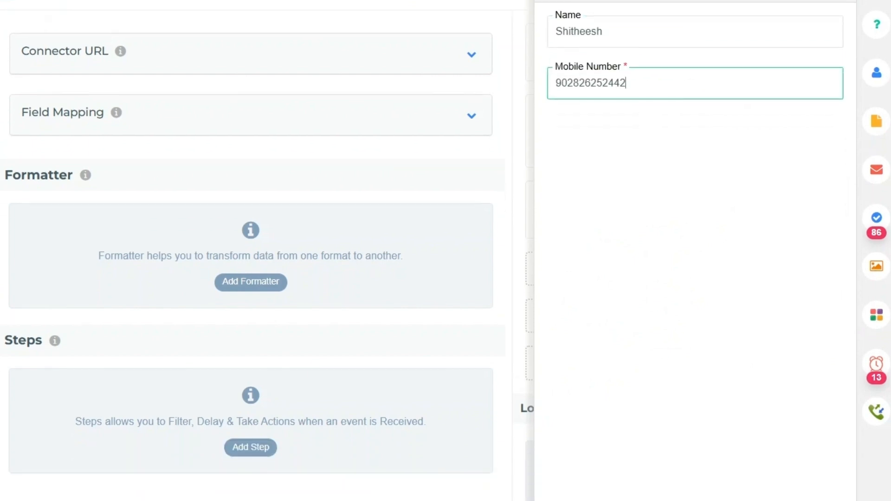
{"action": "left_click", "coordinate": [752, 472]}
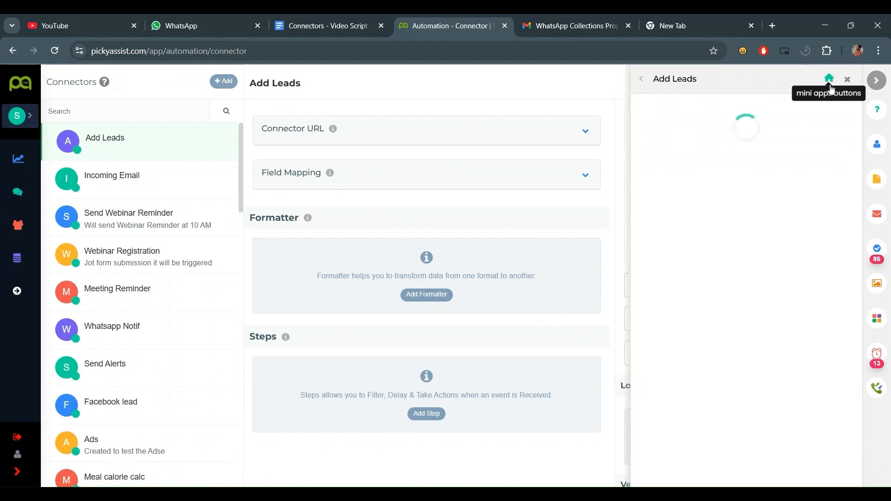
{"action": "left_click", "coordinate": [847, 79]}
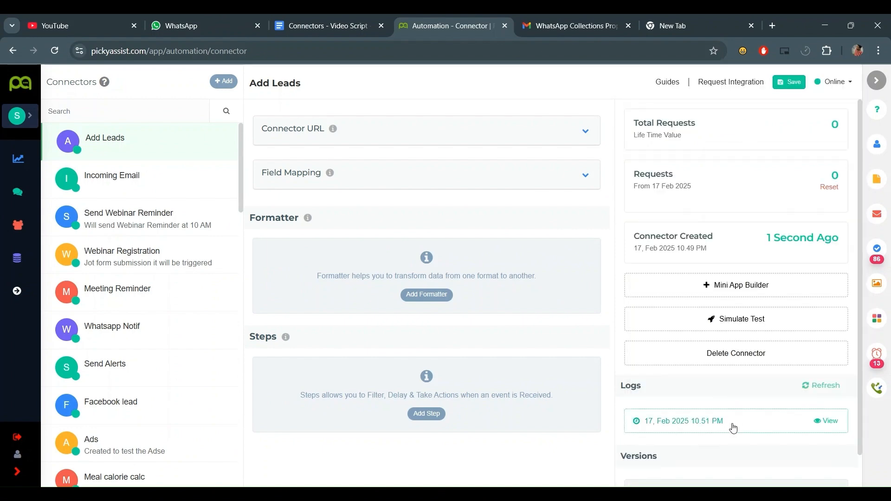
{"action": "left_click", "coordinate": [733, 423]}
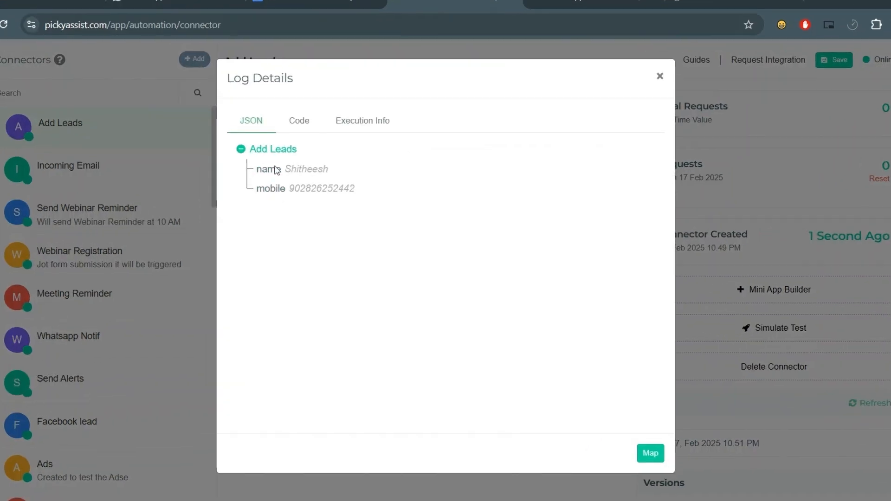